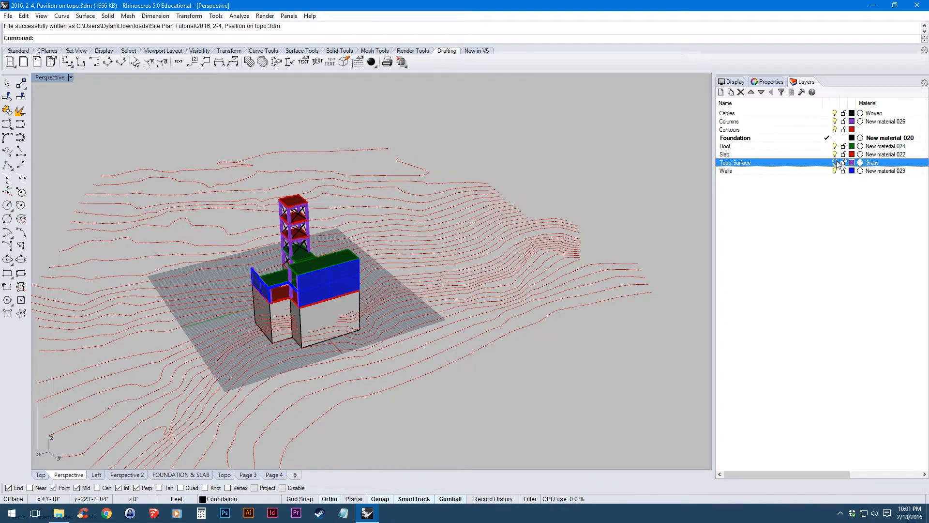
# Hide the Topo Surface layer.
pyautogui.moveTo(548, 338); pyautogui.dragTo(420, 344)
pyautogui.scroll(6, 409, 336)
pyautogui.scroll(-8, 421, 342)
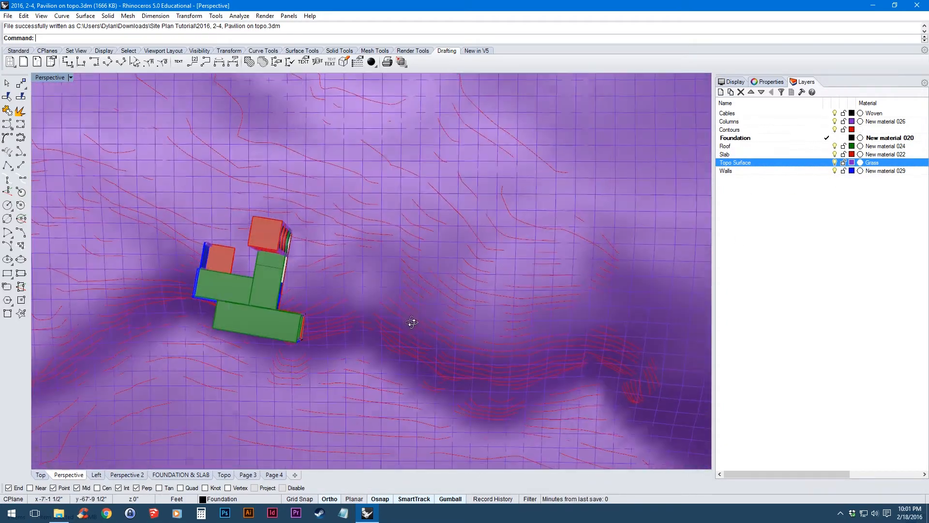
pyautogui.scroll(-3, 412, 325)
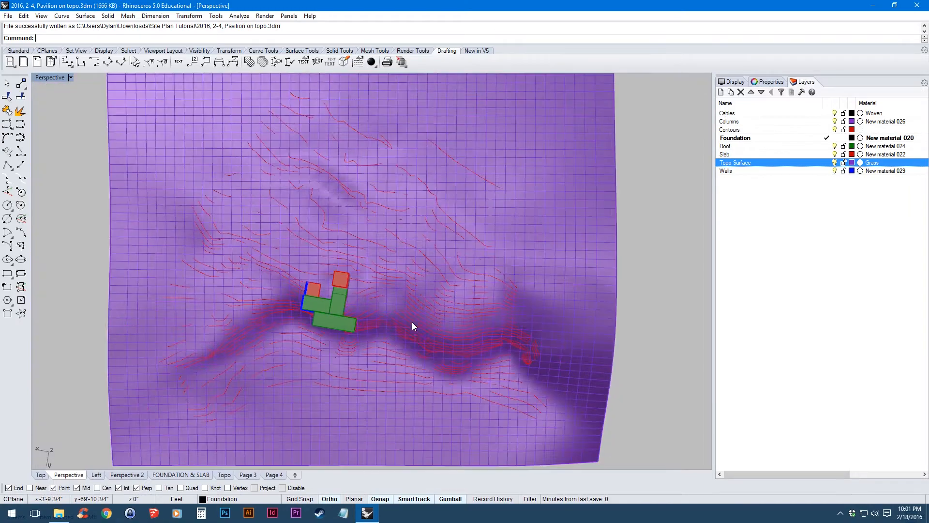
pyautogui.scroll(3, 415, 326)
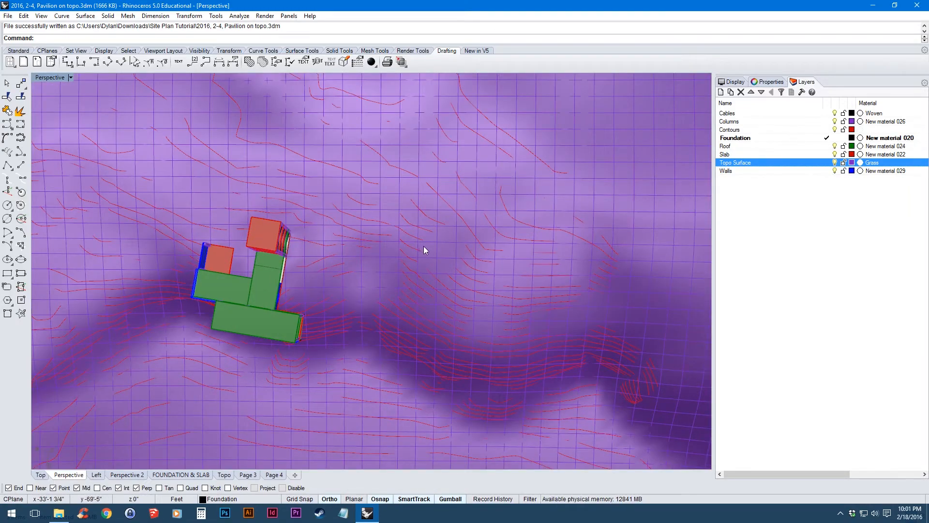
pyautogui.click(834, 163)
# In the Top view, generate a Make2D drawing of the pavilion and all contours from the current view, maintaining source layers.
pyautogui.click(40, 474)
pyautogui.scroll(-2, 359, 309)
pyautogui.scroll(3, 317, 292)
pyautogui.moveTo(119, 131); pyautogui.dragTo(550, 456)
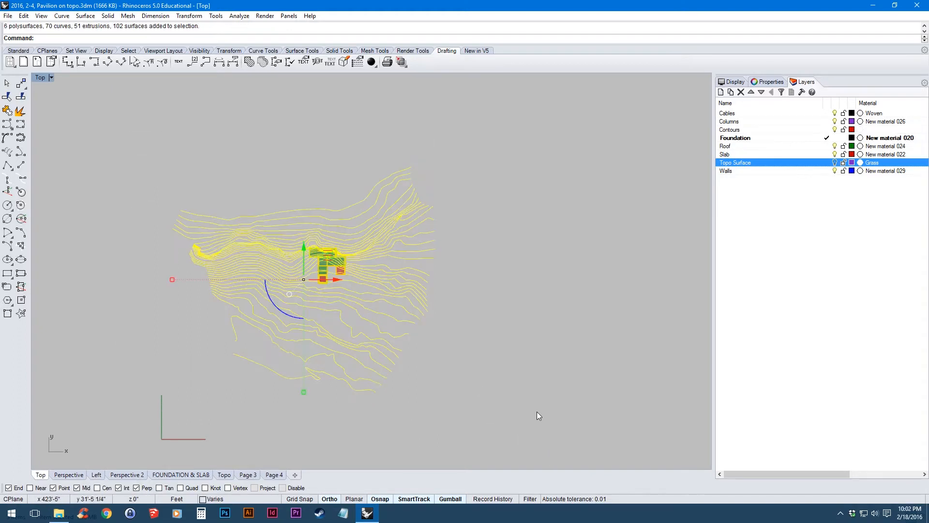
pyautogui.write('Make2D')
pyautogui.press('Return')
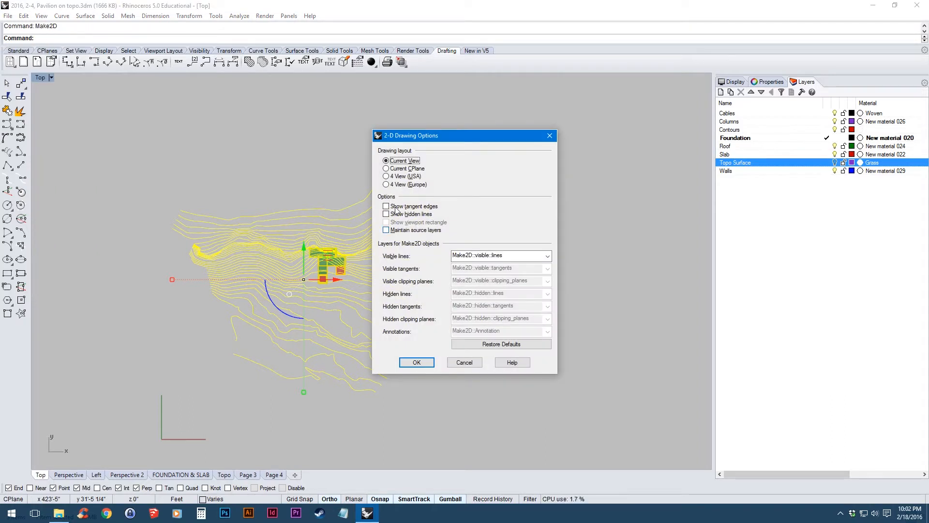
pyautogui.click(429, 233)
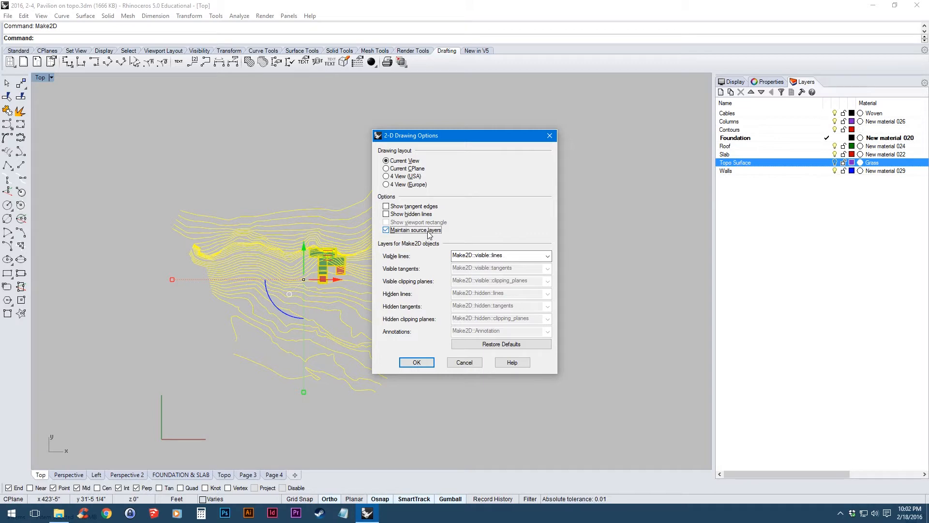
pyautogui.click(417, 363)
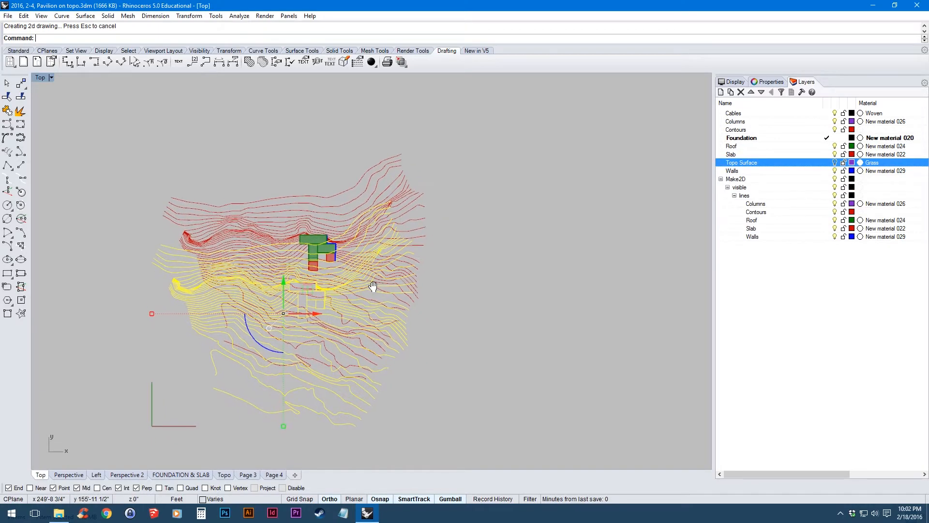
# Move the new 2D linework along the X axis until it sits clear of the 3D model, then deselect it.
pyautogui.scroll(-3, 372, 314)
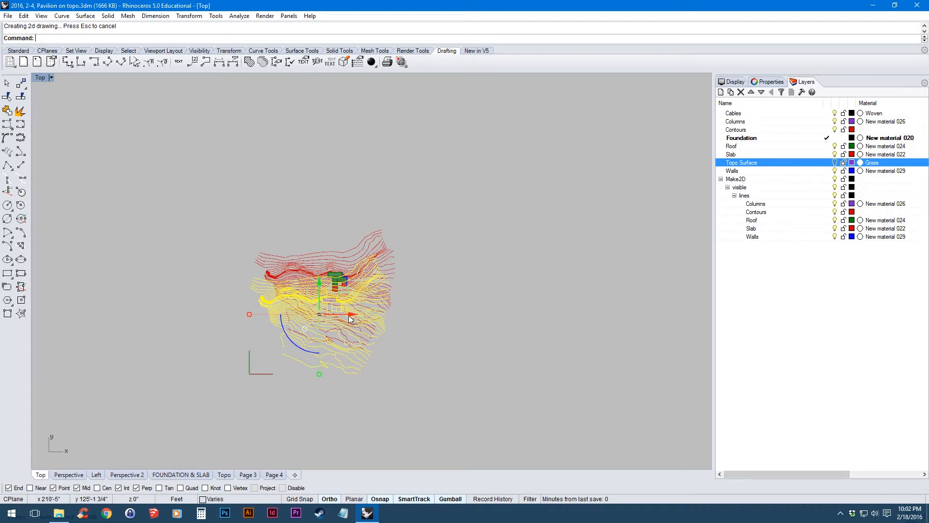
pyautogui.moveTo(350, 318); pyautogui.dragTo(521, 260)
pyautogui.click(462, 329)
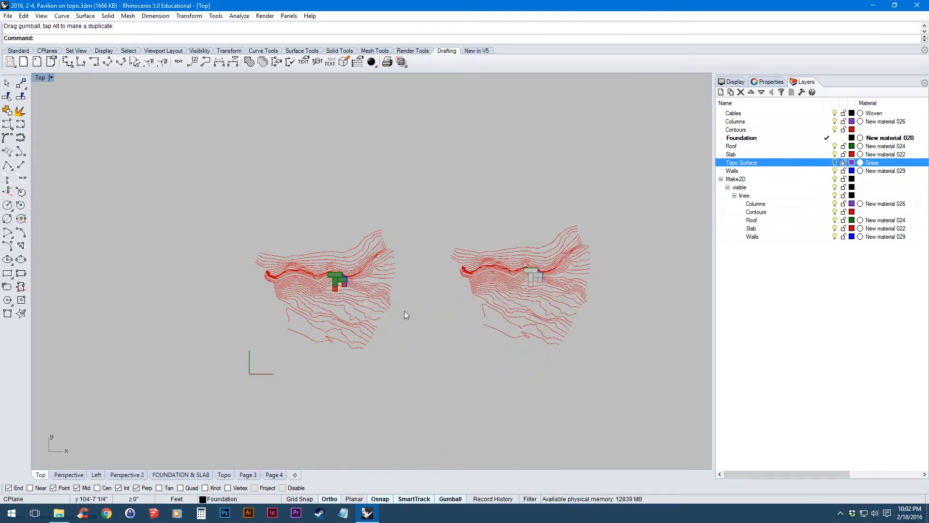
# Compare the flattened linework with the 3D model in the Top and Perspective views and examine the Make2D sublayers.
pyautogui.scroll(5, 445, 275)
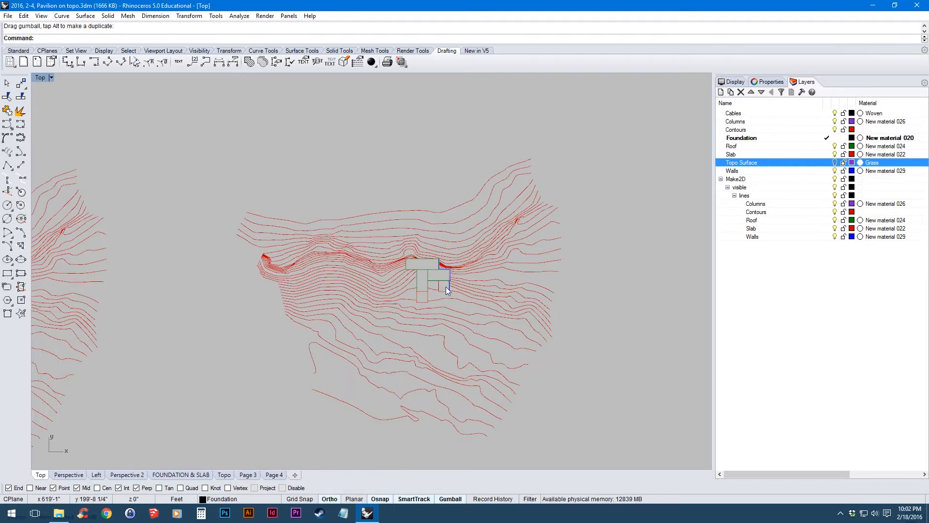
pyautogui.moveTo(234, 310); pyautogui.dragTo(460, 302)
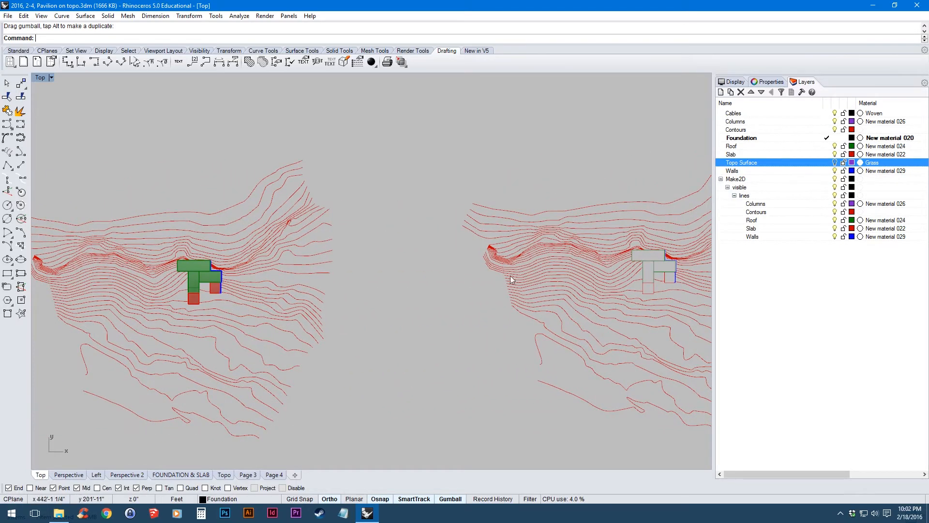
pyautogui.click(78, 473)
pyautogui.scroll(-8, 330, 314)
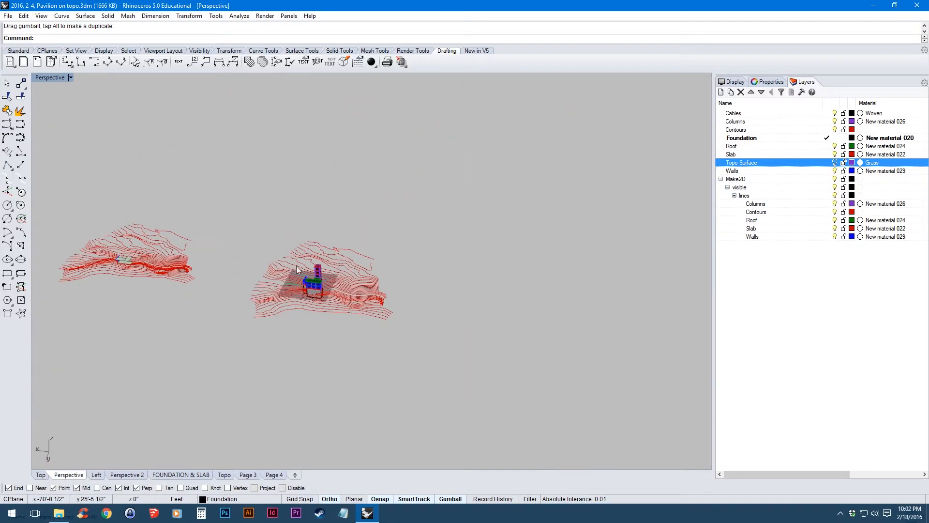
pyautogui.scroll(5, 213, 267)
pyautogui.moveTo(311, 275); pyautogui.dragTo(249, 363)
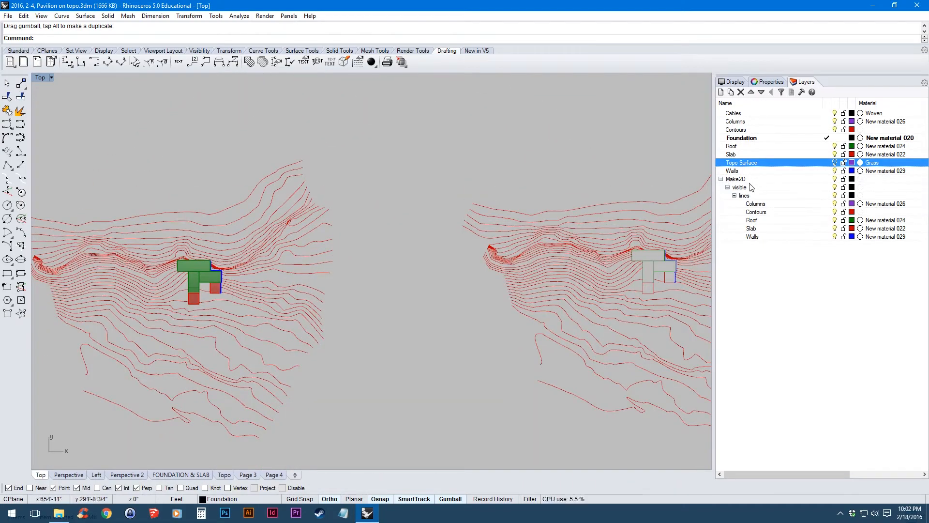
pyautogui.click(740, 180)
pyautogui.moveTo(624, 290); pyautogui.dragTo(515, 285)
pyautogui.click(773, 205)
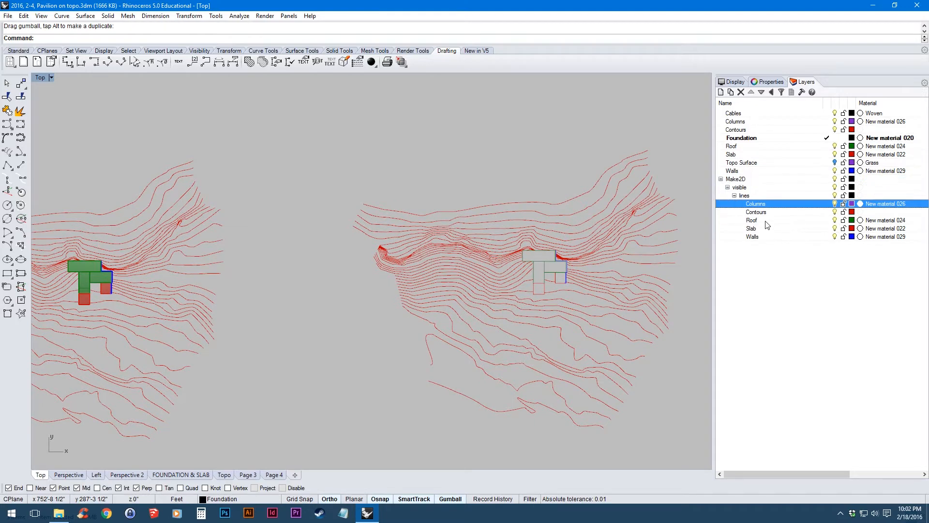
pyautogui.click(766, 221)
pyautogui.moveTo(584, 274); pyautogui.dragTo(536, 275)
pyautogui.click(721, 179)
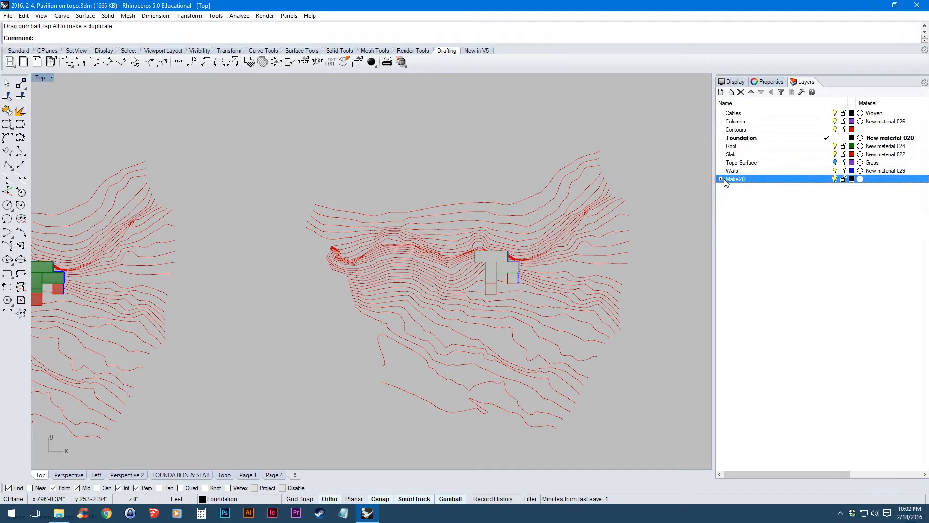
# Create a new layer named Linework.
pyautogui.click(725, 97)
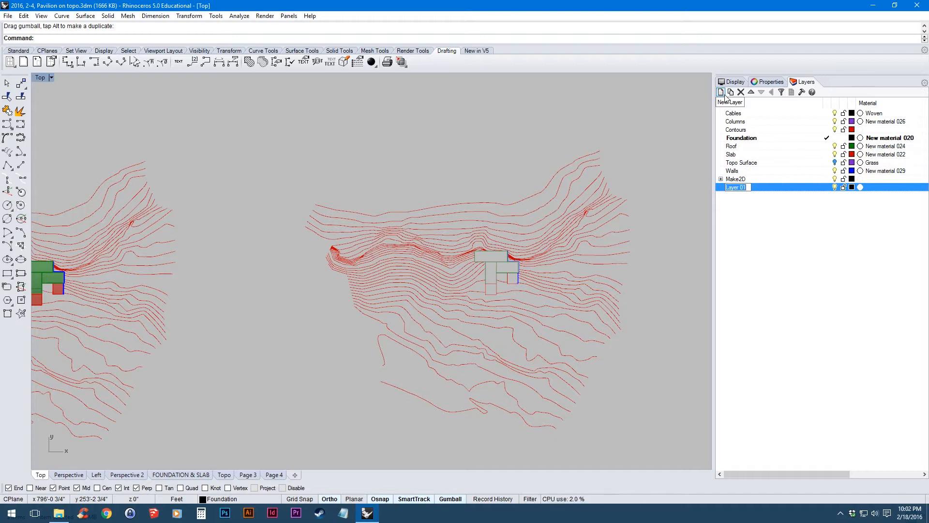
pyautogui.write('Linework')
pyautogui.press('Return')
pyautogui.click(720, 93)
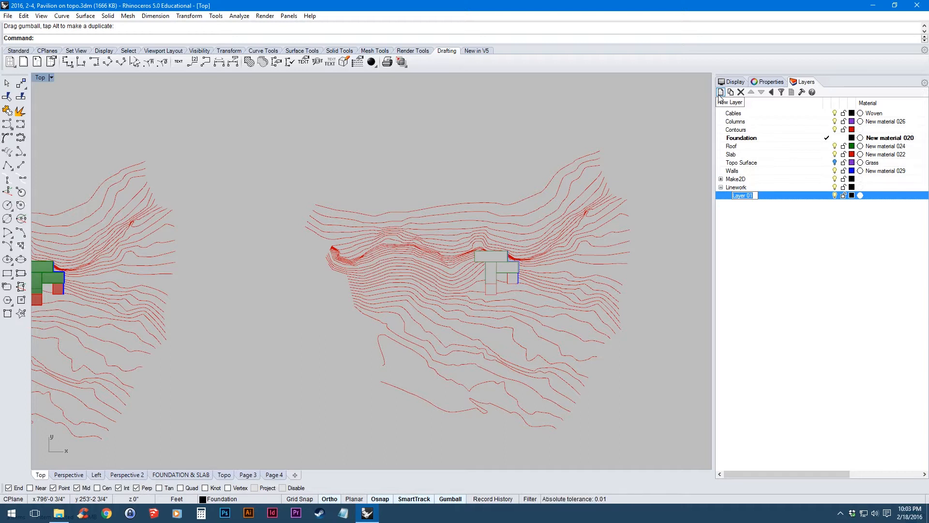
pyautogui.write('T')
pyautogui.write('eavy')
pyautogui.press('Escape')
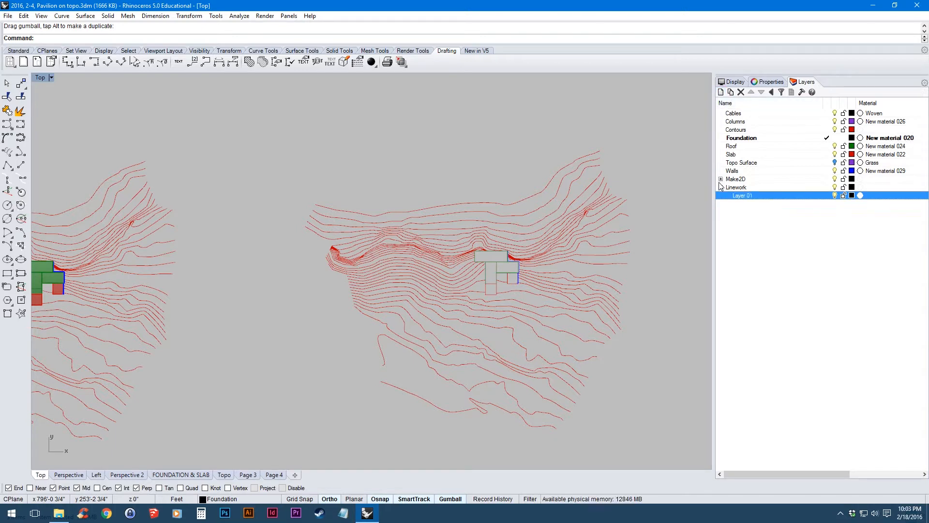
pyautogui.click(741, 92)
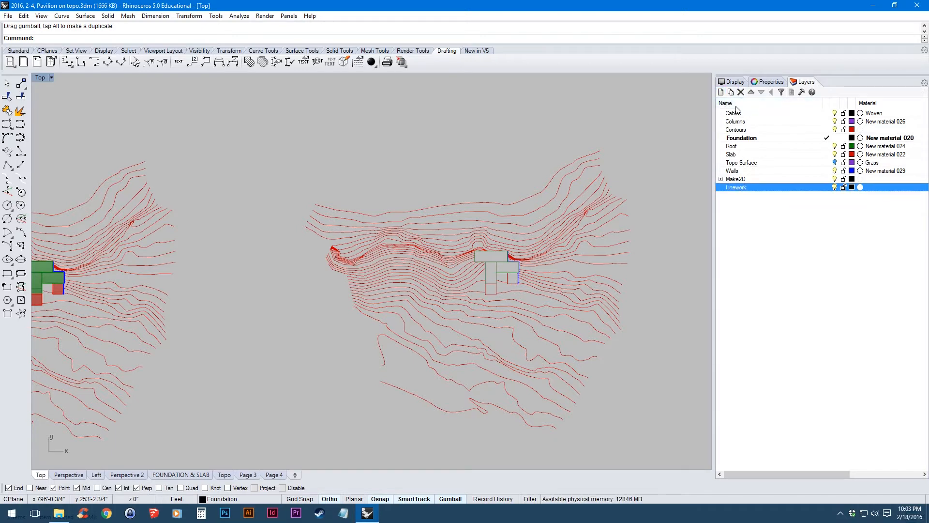
# Add sublayers named Heavy, Medium and Light under the Linework layer.
pyautogui.click(731, 93)
pyautogui.write('H')
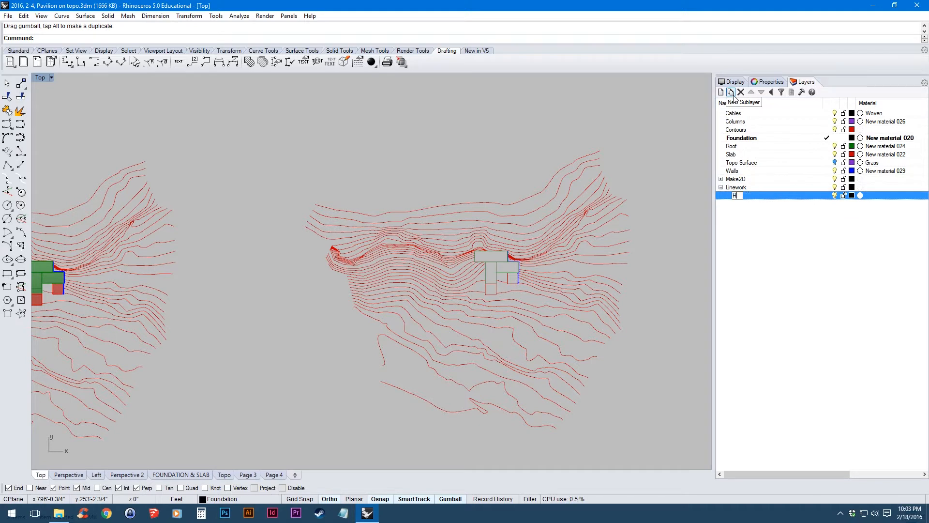
pyautogui.press('Return')
pyautogui.click(721, 92)
pyautogui.write('Medium')
pyautogui.press('Return')
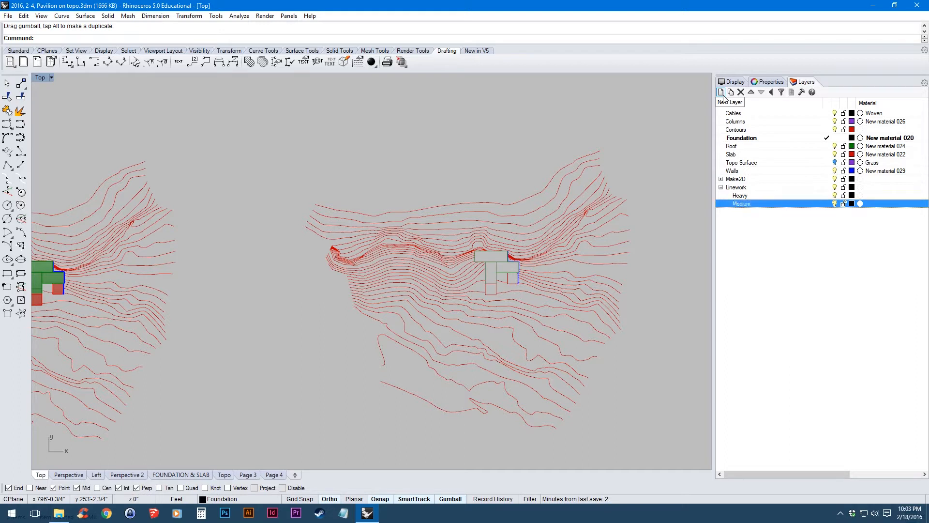
pyautogui.click(722, 93)
pyautogui.write('Light')
pyautogui.press('Return')
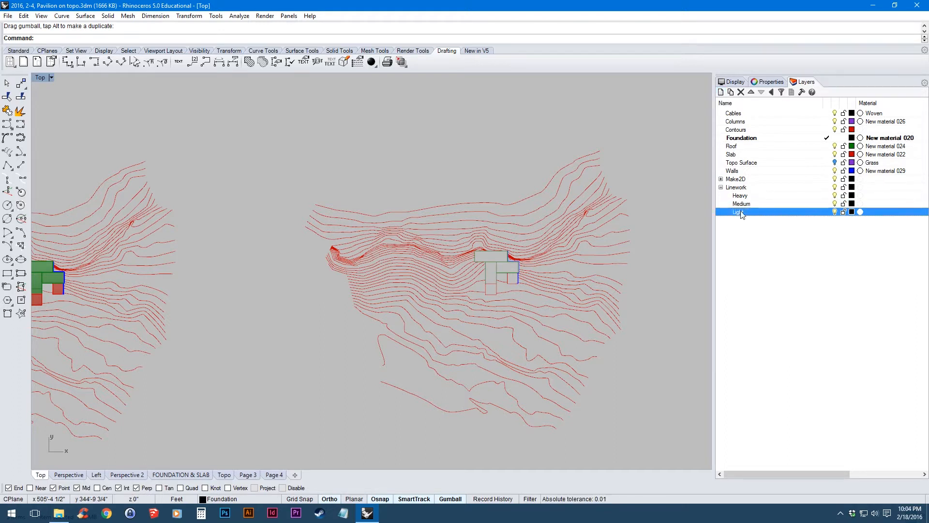
# Add sublayers named Contours and Property Line under the Linework layer.
pyautogui.click(721, 92)
pyautogui.write('Contours')
pyautogui.click(724, 92)
pyautogui.write('P')
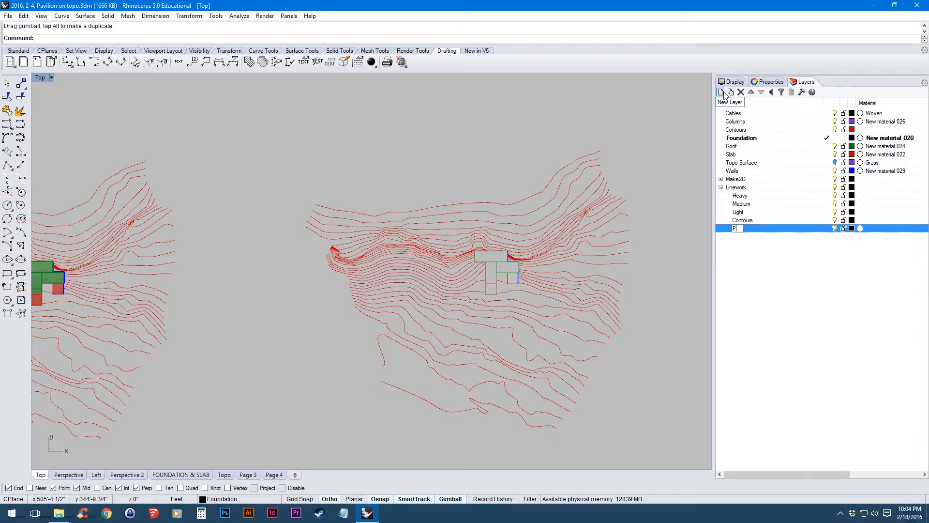
pyautogui.write('roperty Line')
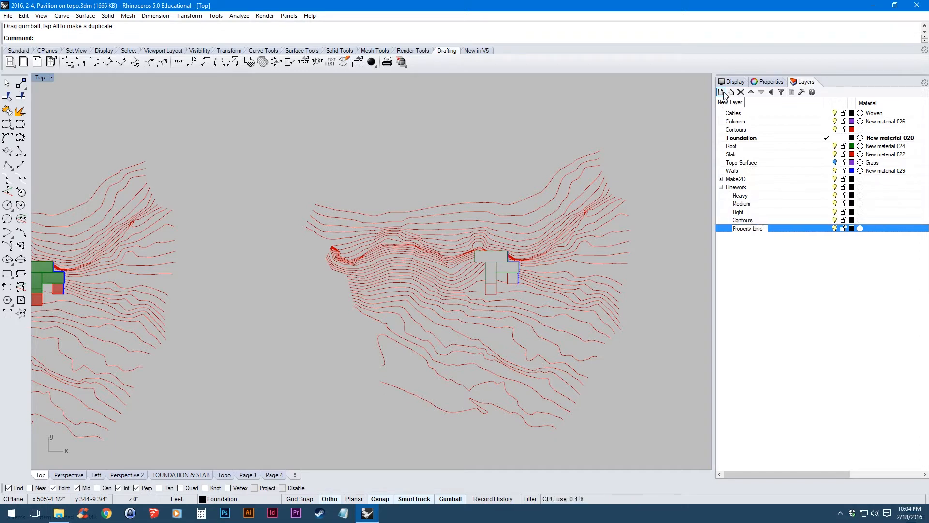
pyautogui.press('Return')
# Add sublayers named Trees, Paths and Water under the Linework layer.
pyautogui.click(724, 92)
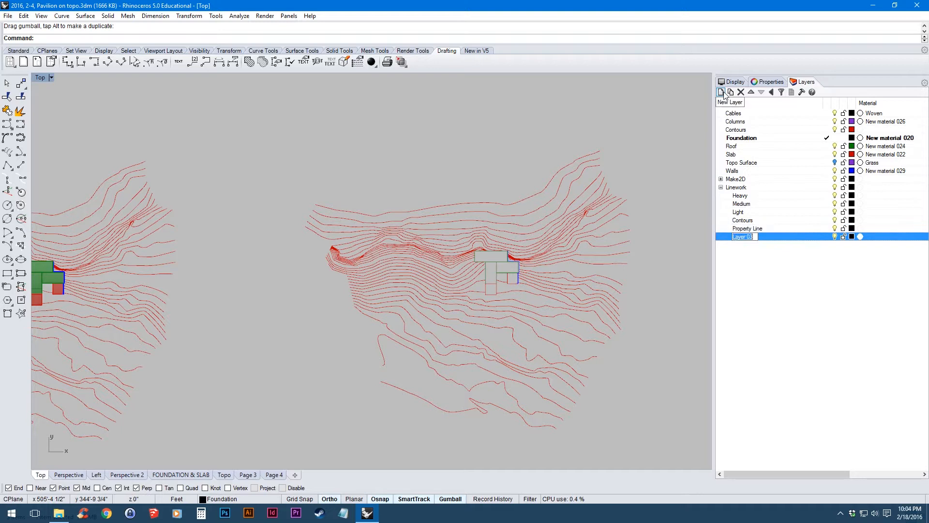
pyautogui.write('Trees')
pyautogui.press('Return')
pyautogui.click(721, 92)
pyautogui.write('Paths')
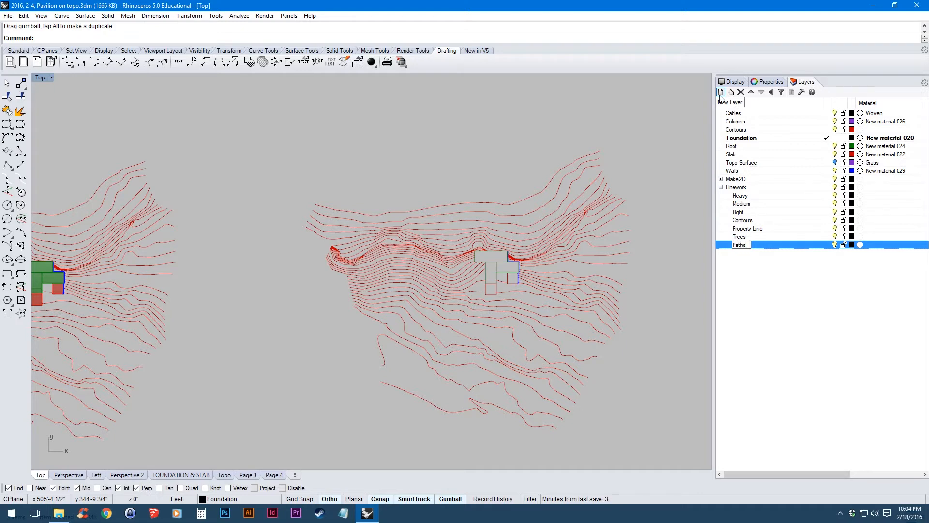
pyautogui.click(720, 93)
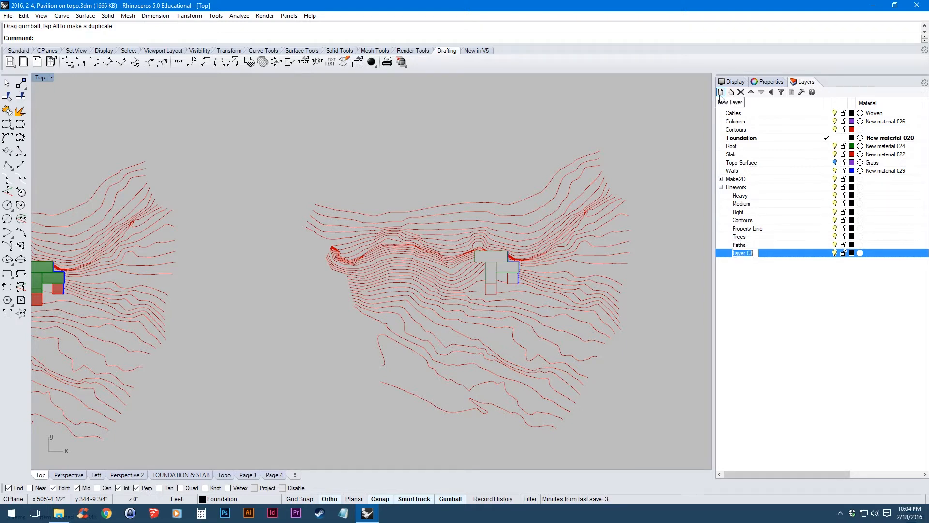
pyautogui.write('Water')
pyautogui.press('Return')
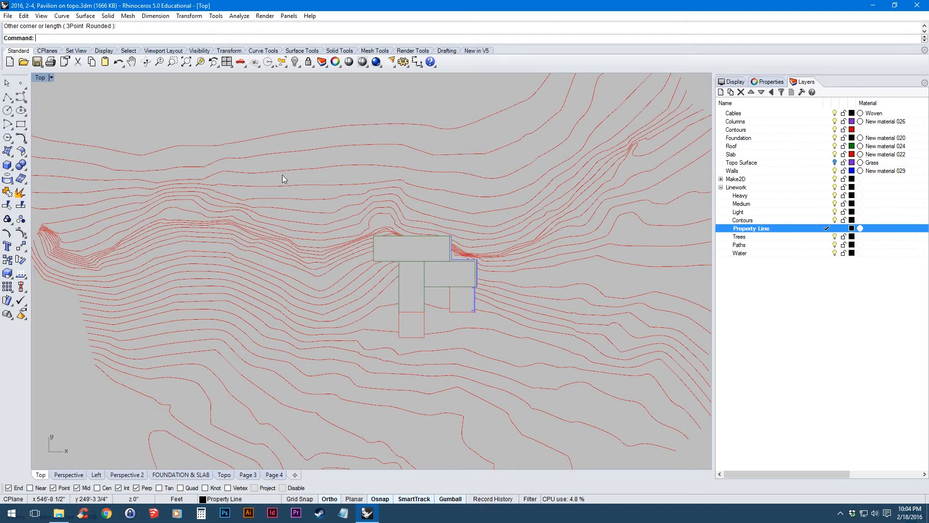
# Draw a rectangle around the pavilion in the flattened drawing as the site boundary on the Property Line layer.
pyautogui.press('Return')
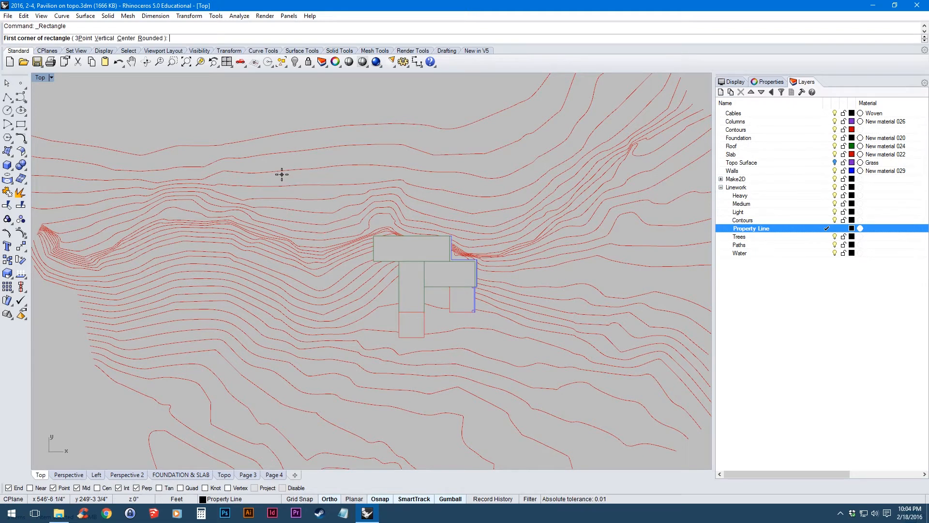
pyautogui.click(241, 161)
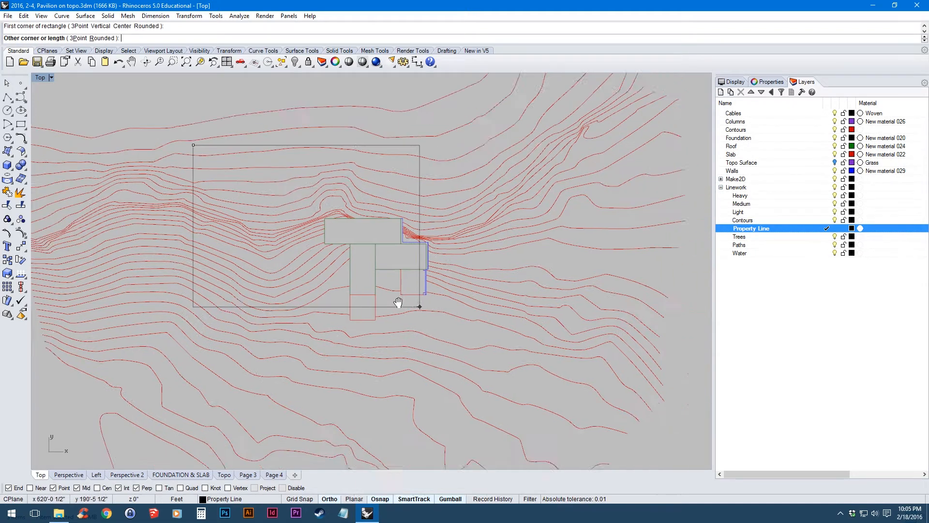
pyautogui.click(528, 388)
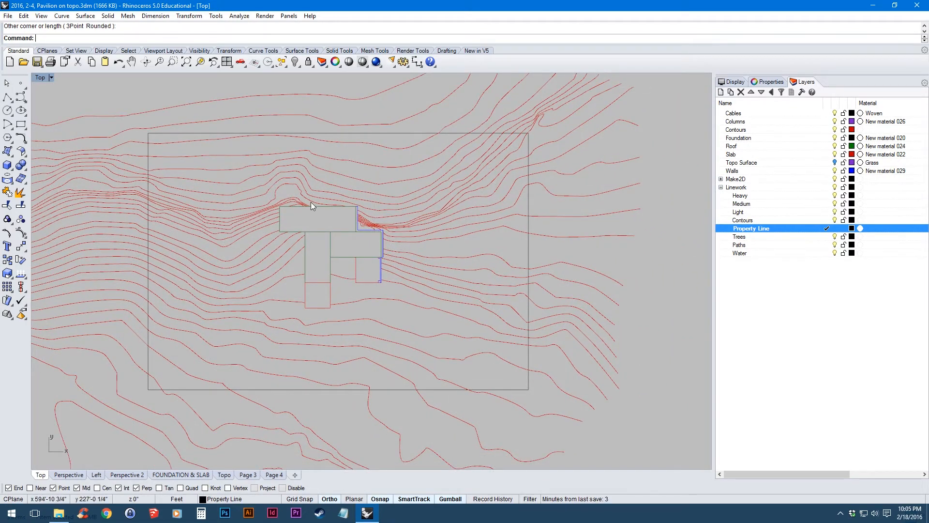
pyautogui.moveTo(311, 202); pyautogui.dragTo(358, 248)
pyautogui.scroll(-2, 429, 258)
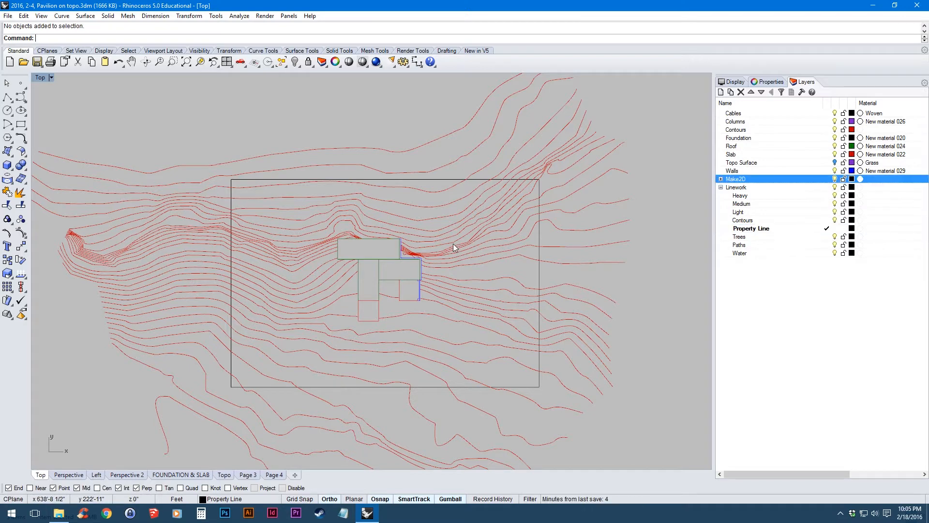
# Move all flattened contour curves from the Make2D Contours layer to the Contours sublayer under Linework.
pyautogui.click(721, 179)
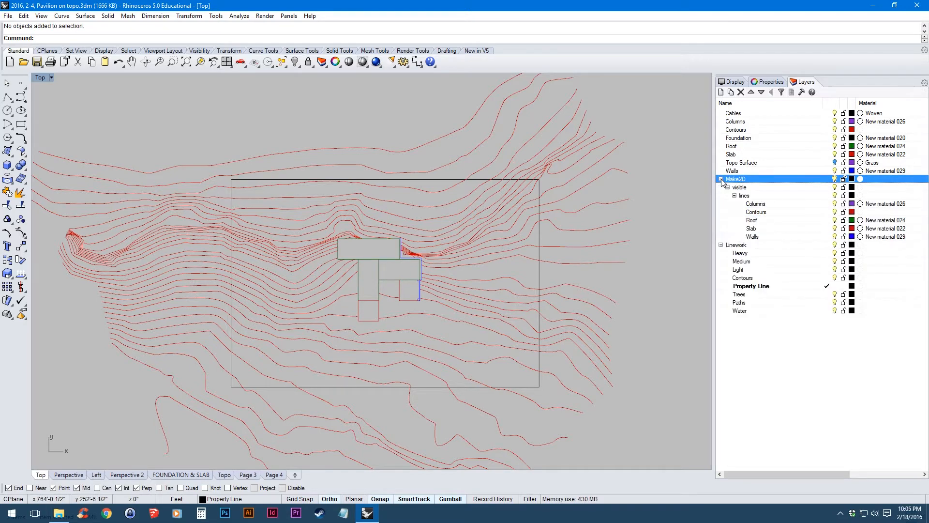
pyautogui.rightClick(764, 217)
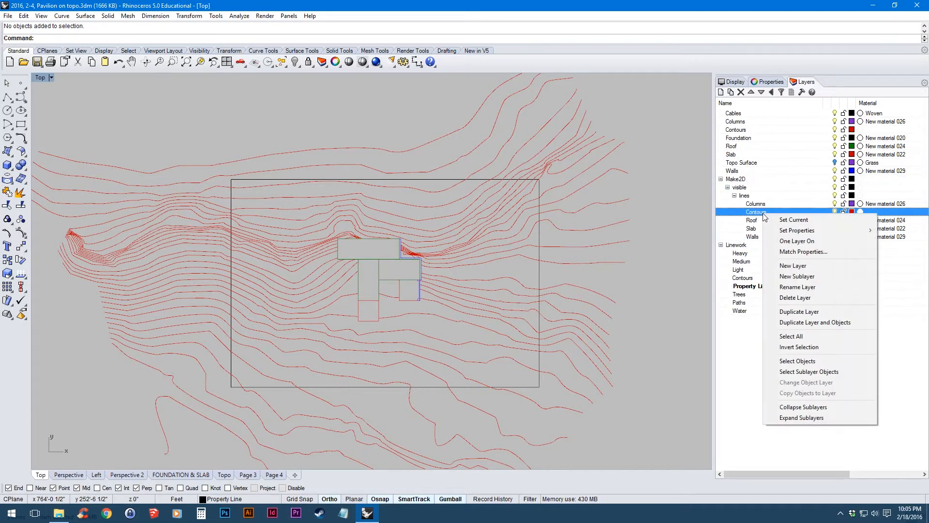
pyautogui.click(779, 361)
pyautogui.scroll(-3, 486, 309)
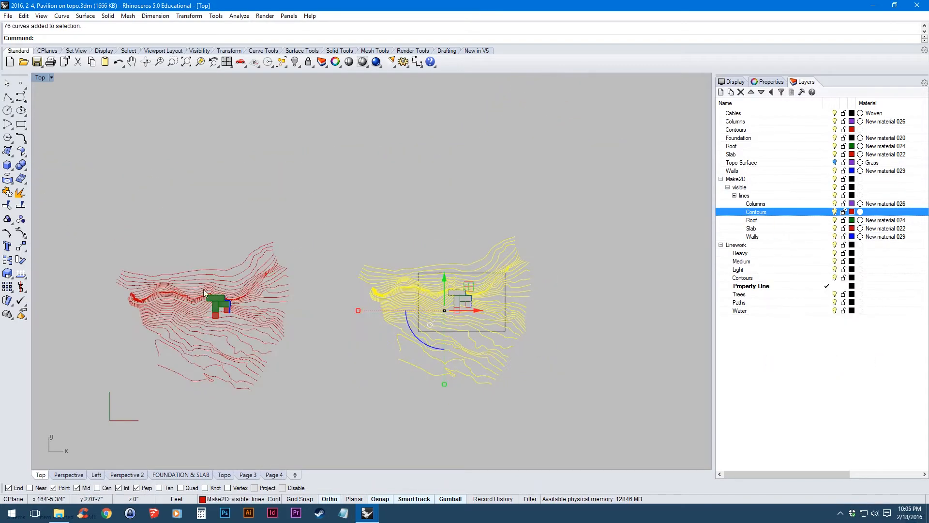
pyautogui.scroll(3, 486, 309)
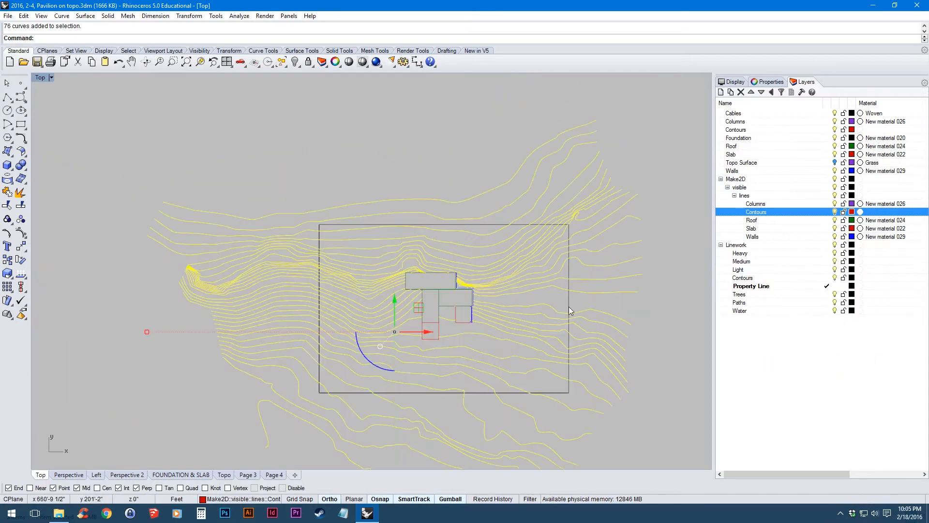
pyautogui.click(256, 499)
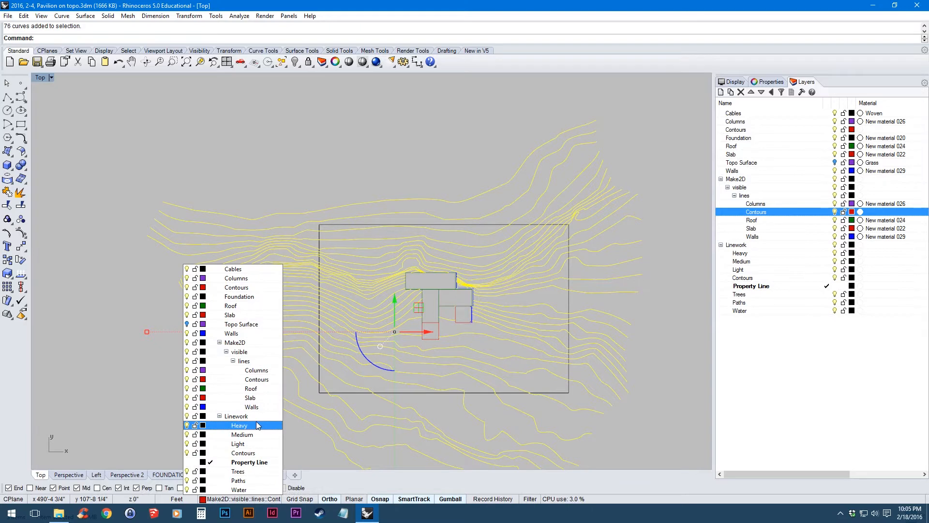
pyautogui.click(259, 456)
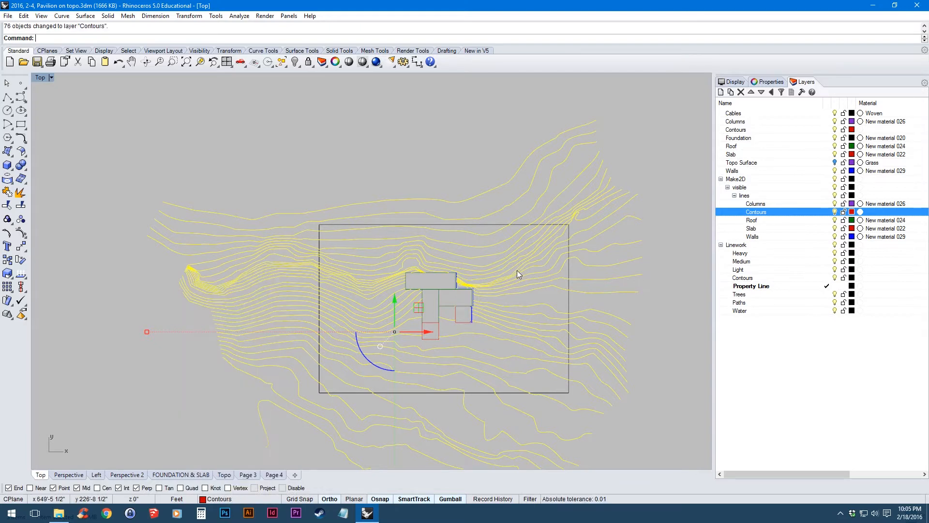
pyautogui.click(637, 275)
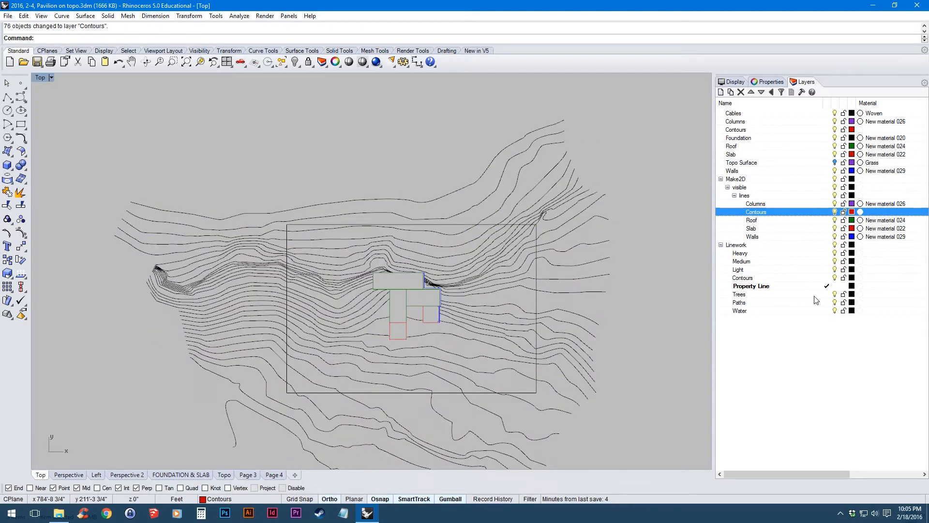
# Make the Heavy layer current and hide the Property Line and Contours sublayers under Linework.
pyautogui.click(827, 253)
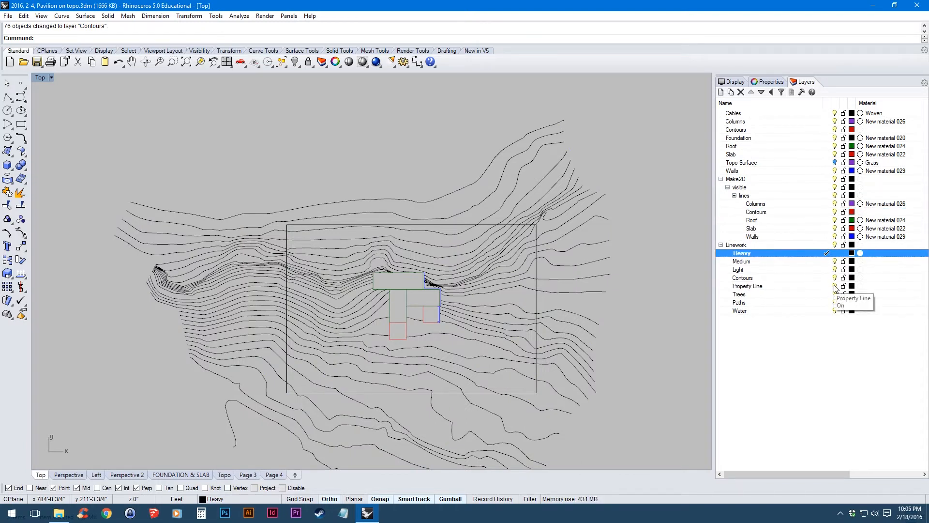
pyautogui.click(837, 286)
pyautogui.click(834, 278)
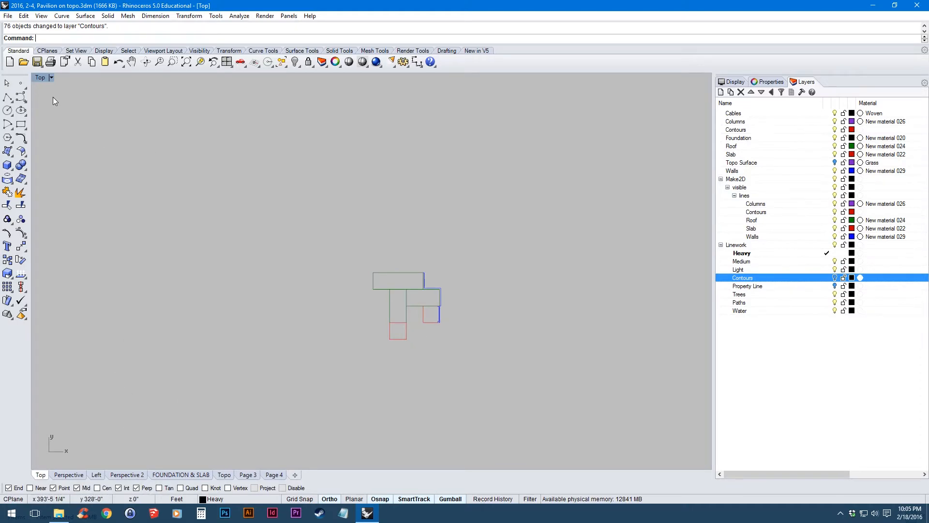
# Restore the multi-viewport layout and move the four edges of the plan's lowest square, the tower roof, to the Heavy layer.
pyautogui.doubleClick(40, 77)
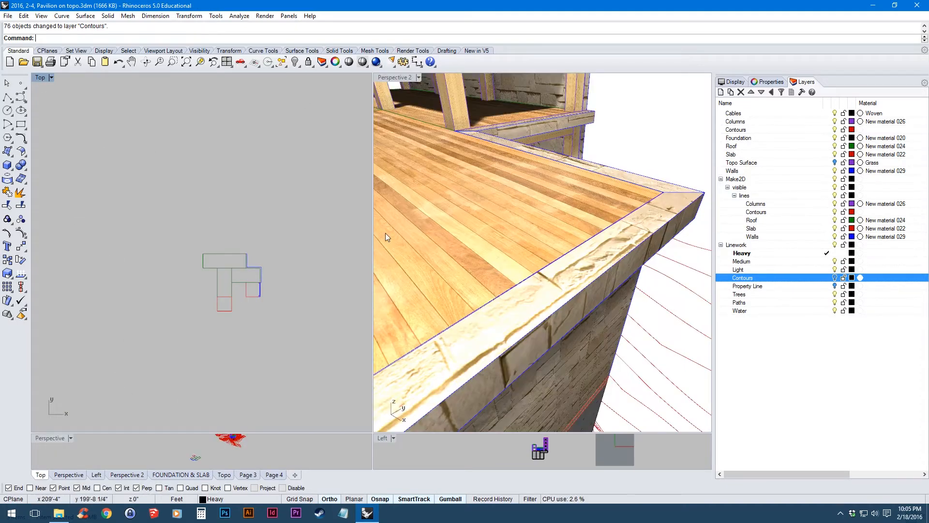
pyautogui.scroll(-8, 563, 228)
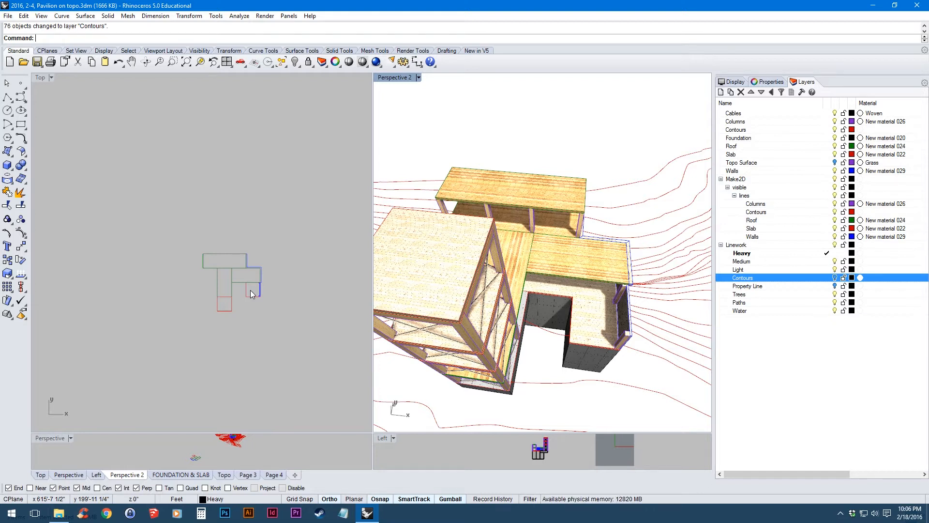
pyautogui.scroll(5, 253, 295)
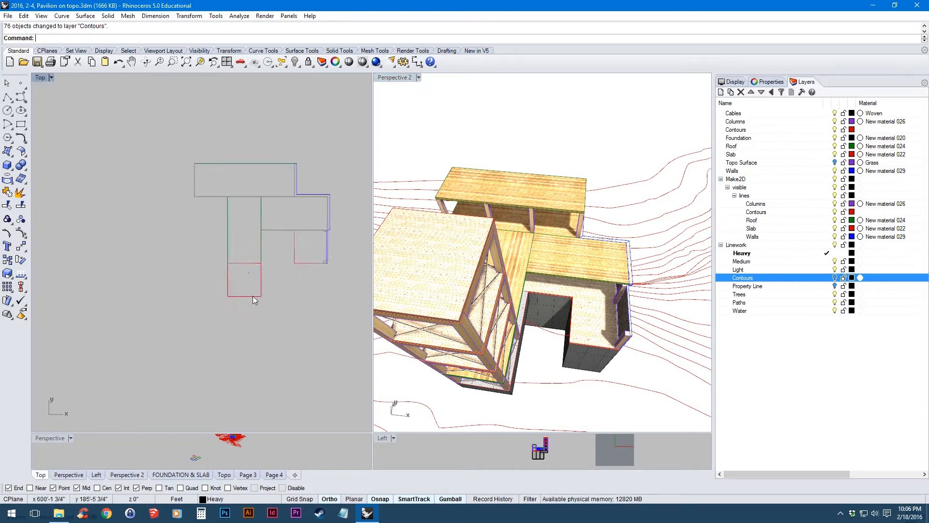
pyautogui.moveTo(209, 308); pyautogui.dragTo(283, 248)
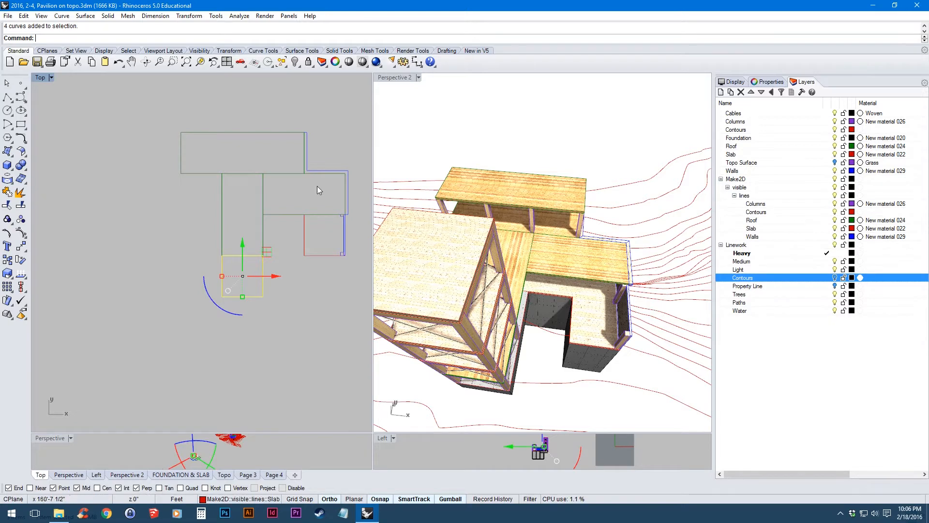
pyautogui.moveTo(133, 116); pyautogui.dragTo(333, 192)
pyautogui.moveTo(175, 346); pyautogui.dragTo(255, 262)
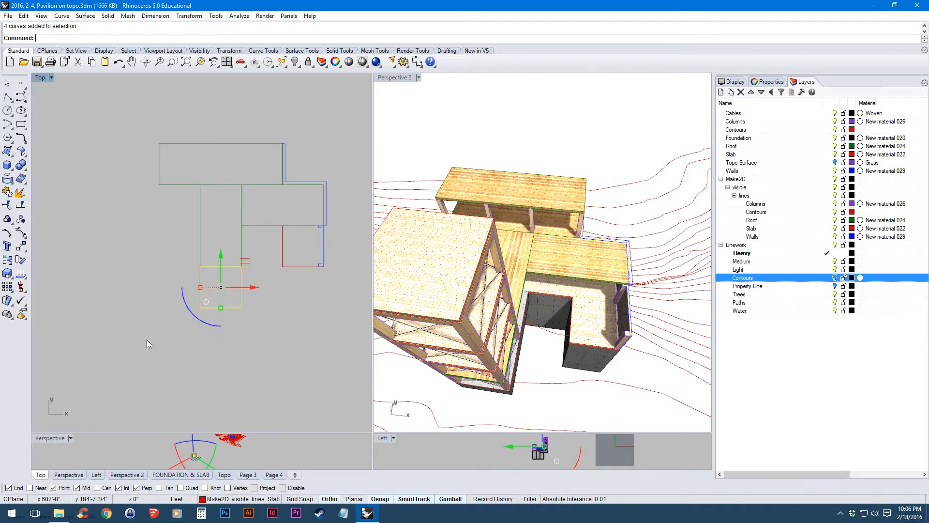
pyautogui.click(274, 498)
pyautogui.click(228, 425)
pyautogui.moveTo(262, 302); pyautogui.dragTo(281, 356)
pyautogui.press('Escape')
# Move the four outline curves of the long upper roof rectangle in the flattened plan to the Heavy layer.
pyautogui.moveTo(75, 158); pyautogui.dragTo(322, 256)
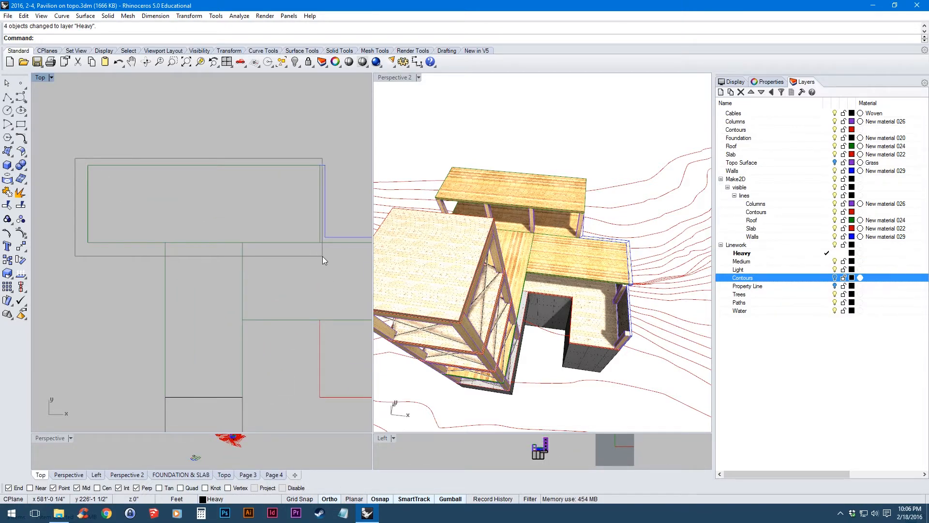
pyautogui.click(249, 498)
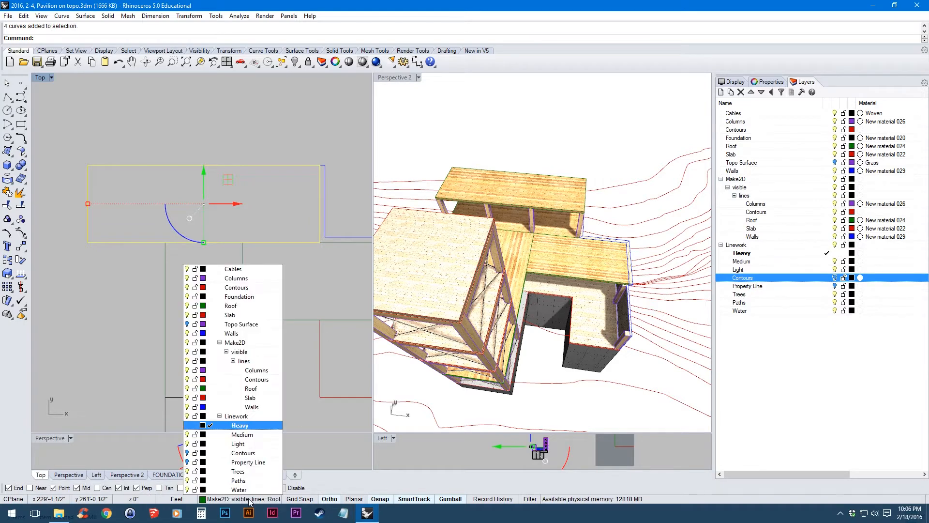
pyautogui.click(240, 425)
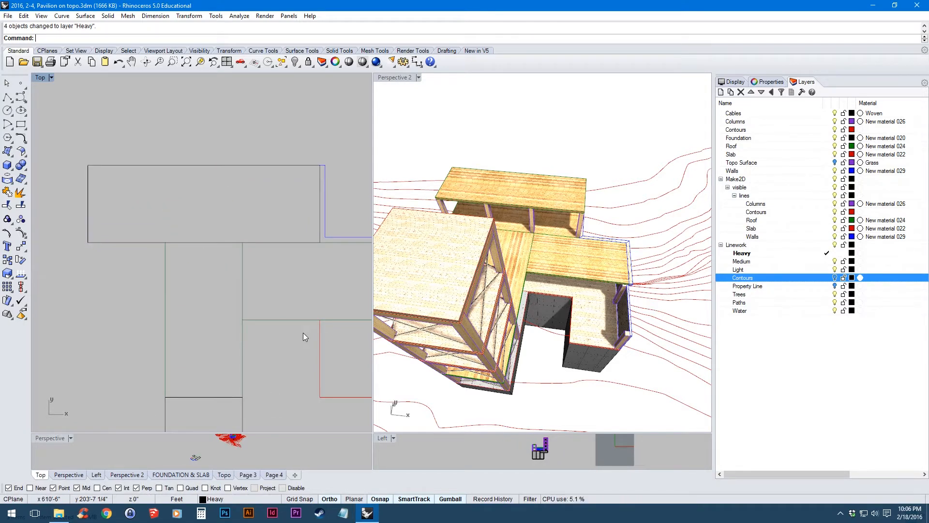
# Set the layer colors to Red for Heavy, Orange for Medium and Yellow for Light.
pyautogui.click(851, 253)
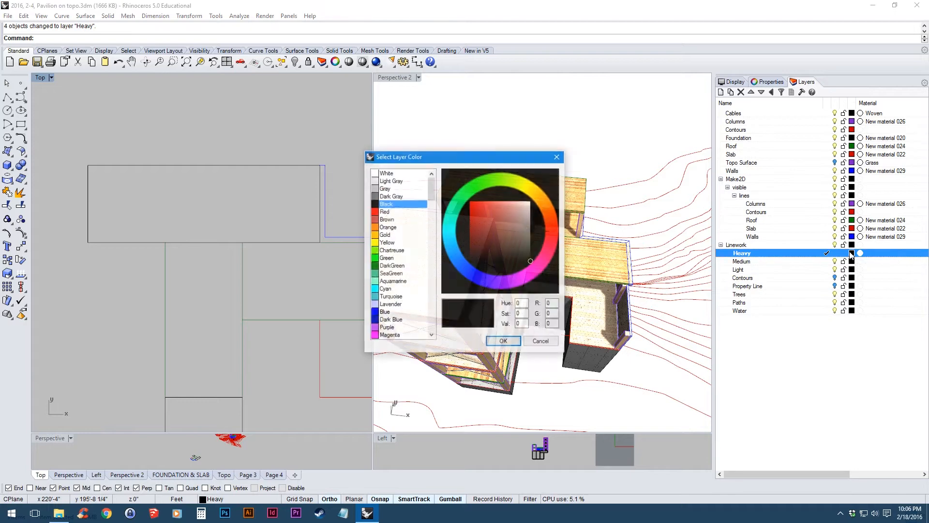
pyautogui.click(401, 212)
pyautogui.click(503, 341)
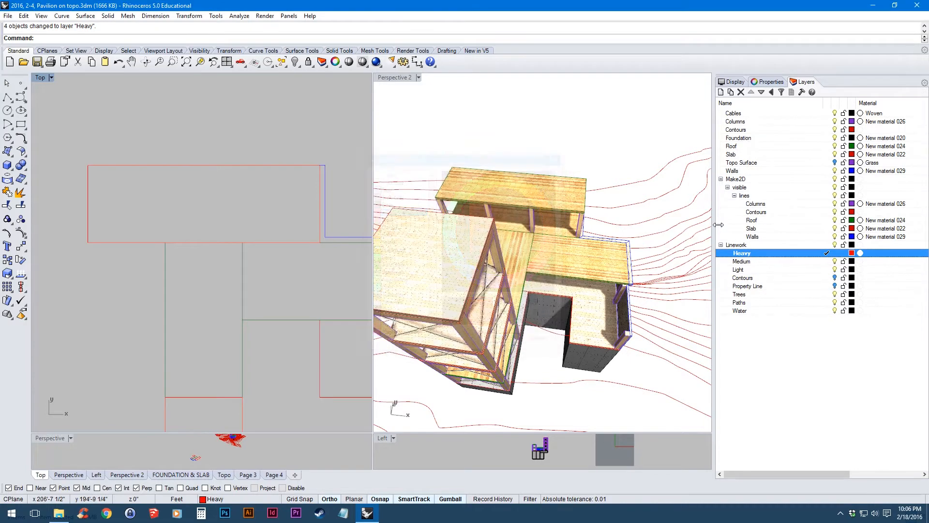
pyautogui.click(851, 262)
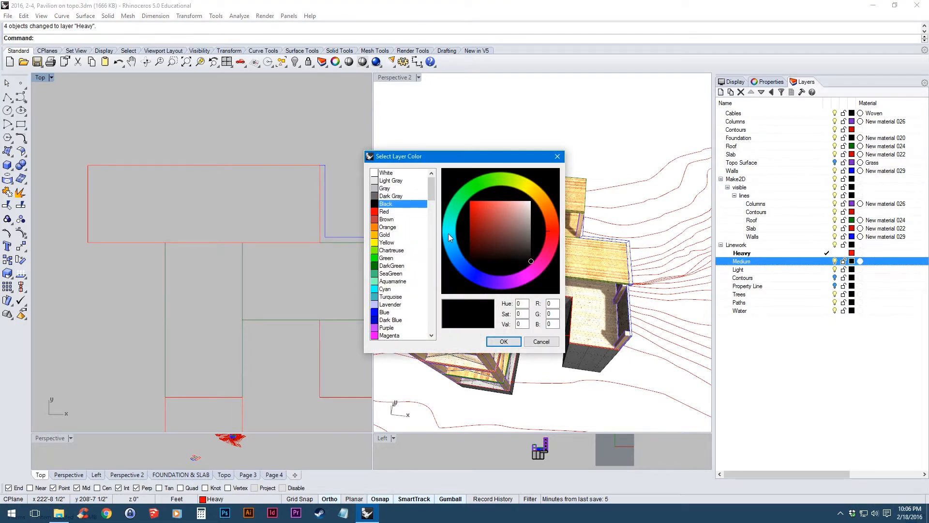
pyautogui.click(400, 227)
pyautogui.click(503, 341)
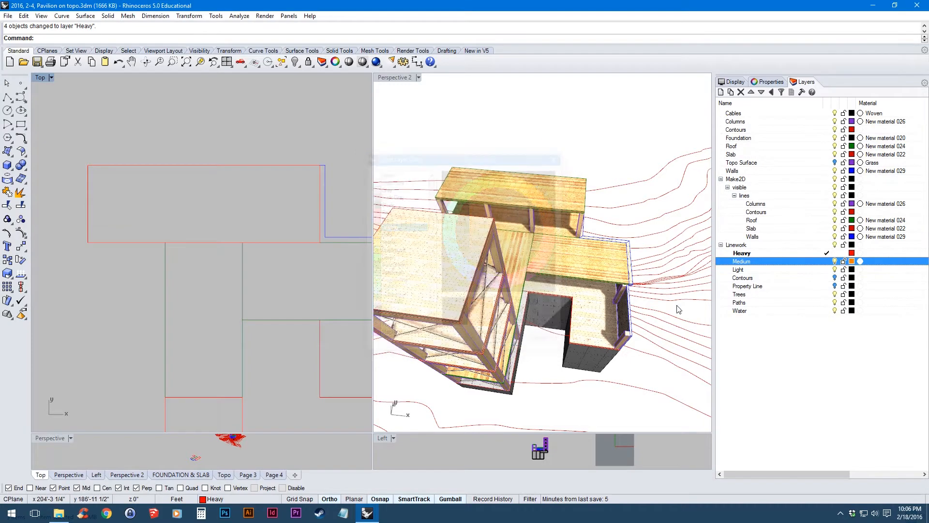
pyautogui.click(852, 269)
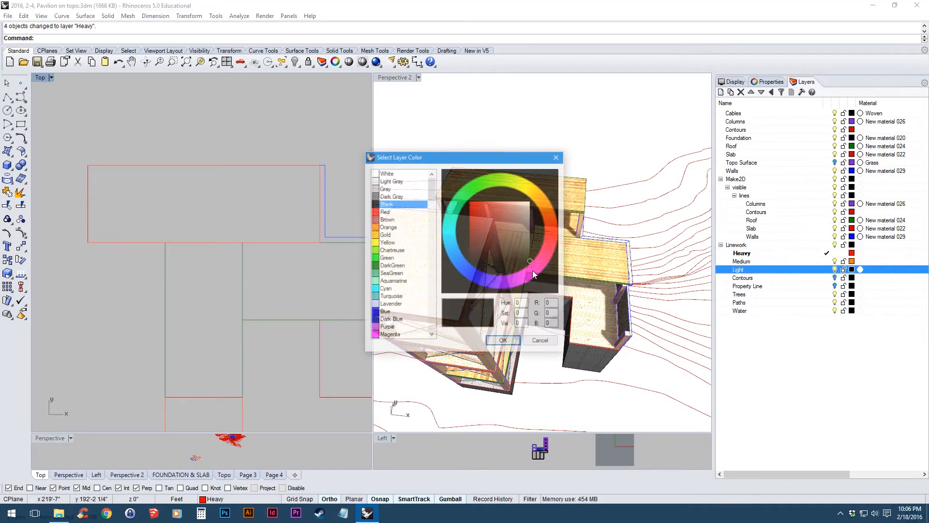
pyautogui.click(400, 243)
pyautogui.click(499, 341)
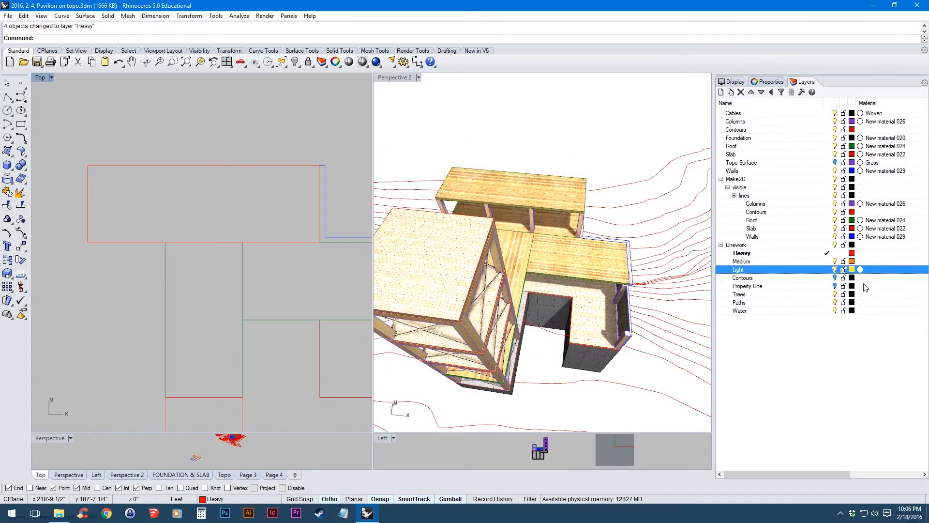
# Set the layer colors to Blue for Water and Aquamarine for Paths.
pyautogui.click(852, 310)
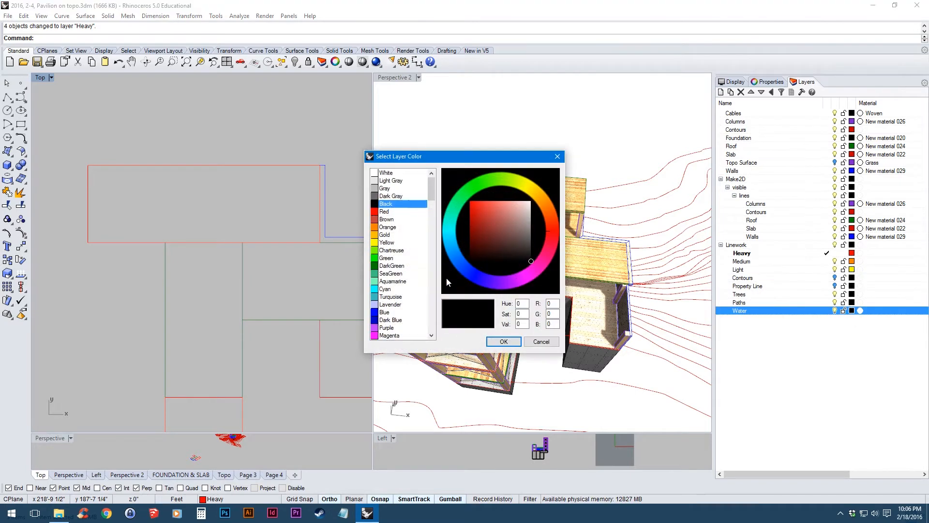
pyautogui.click(395, 312)
pyautogui.click(503, 341)
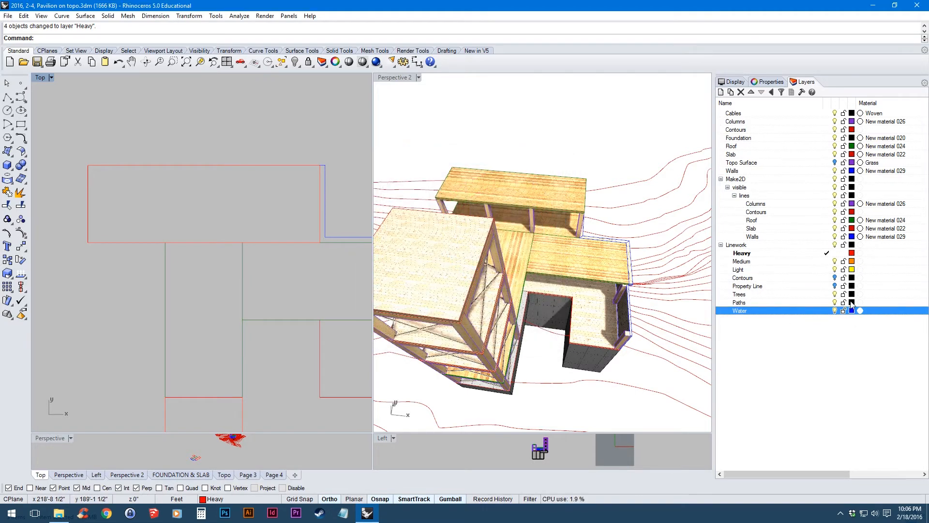
pyautogui.click(852, 302)
pyautogui.click(393, 281)
pyautogui.click(503, 341)
# Set the Linework sublayer colors to DarkGreen for Contours and Purple for Property Line.
pyautogui.click(851, 278)
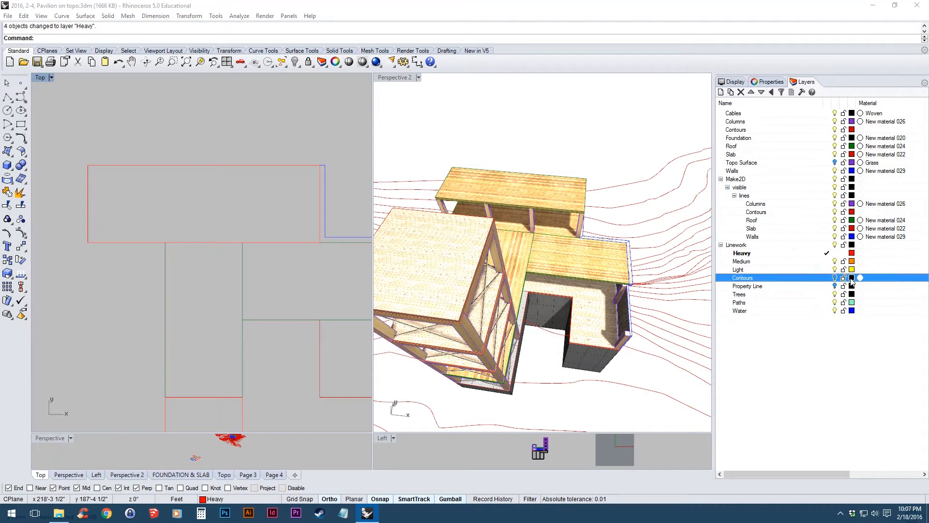
pyautogui.click(402, 266)
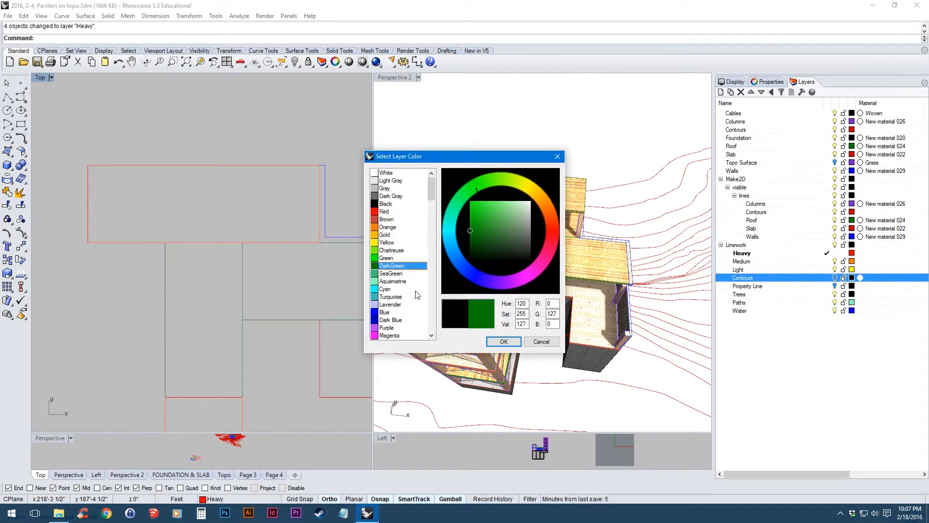
pyautogui.click(502, 341)
pyautogui.click(851, 286)
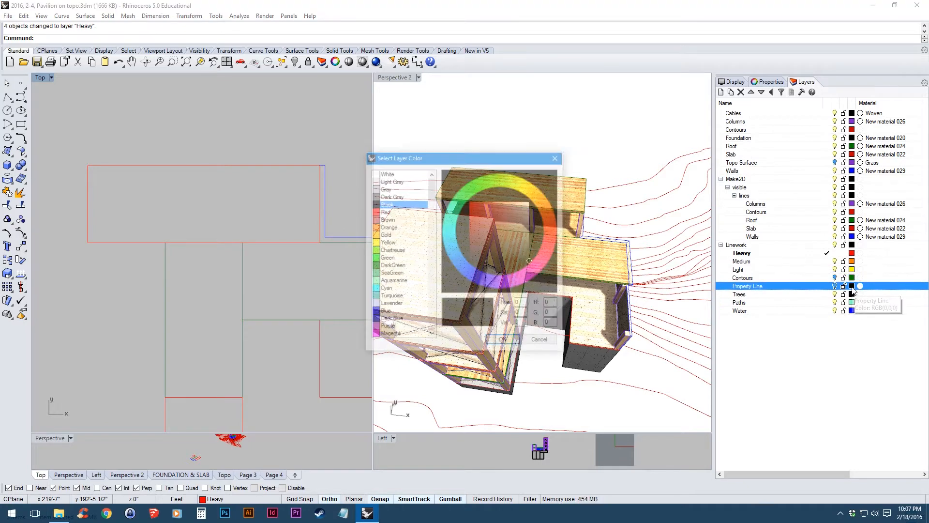
pyautogui.click(393, 328)
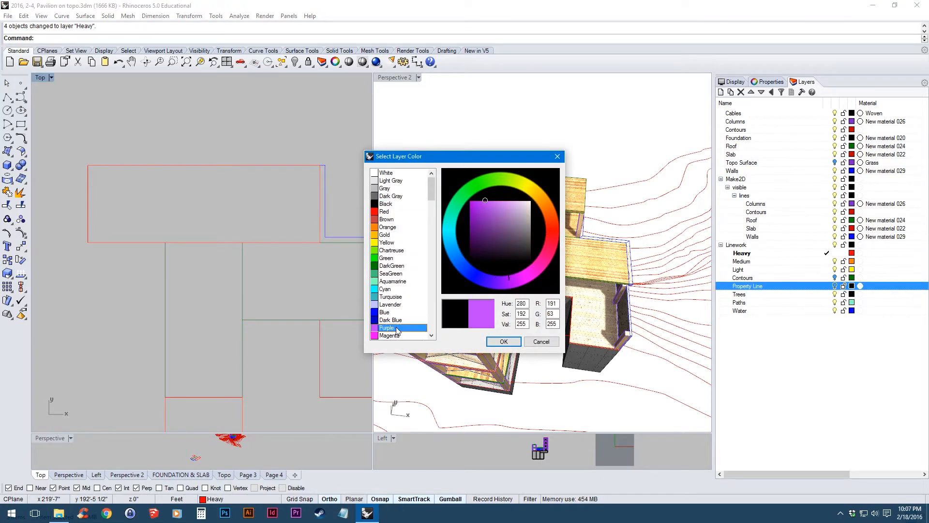
pyautogui.click(503, 341)
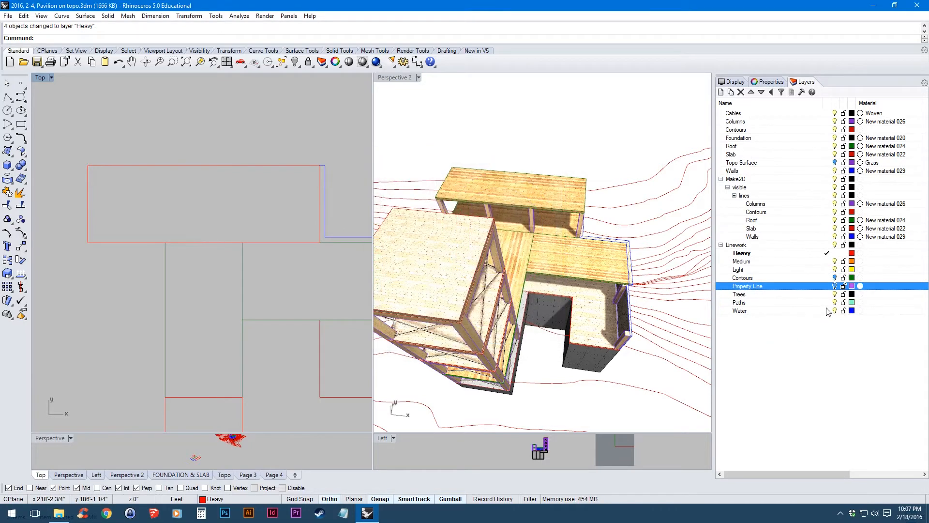
# Set the Trees layer color to Pink.
pyautogui.click(851, 294)
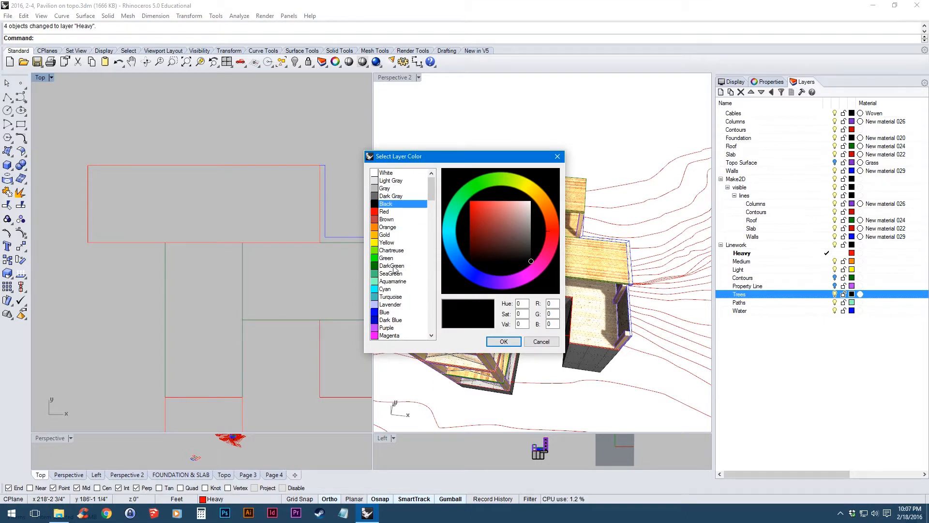
pyautogui.scroll(-2, 395, 289)
pyautogui.click(387, 306)
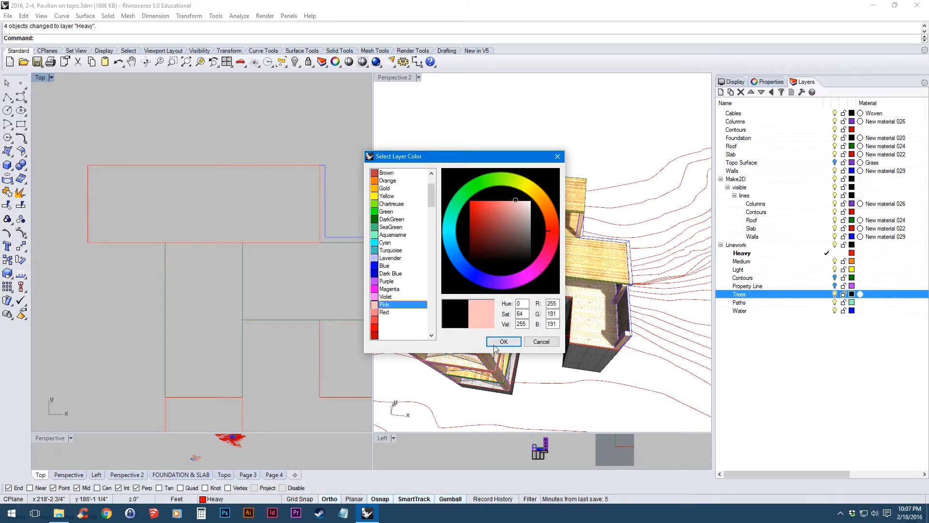
pyautogui.click(498, 341)
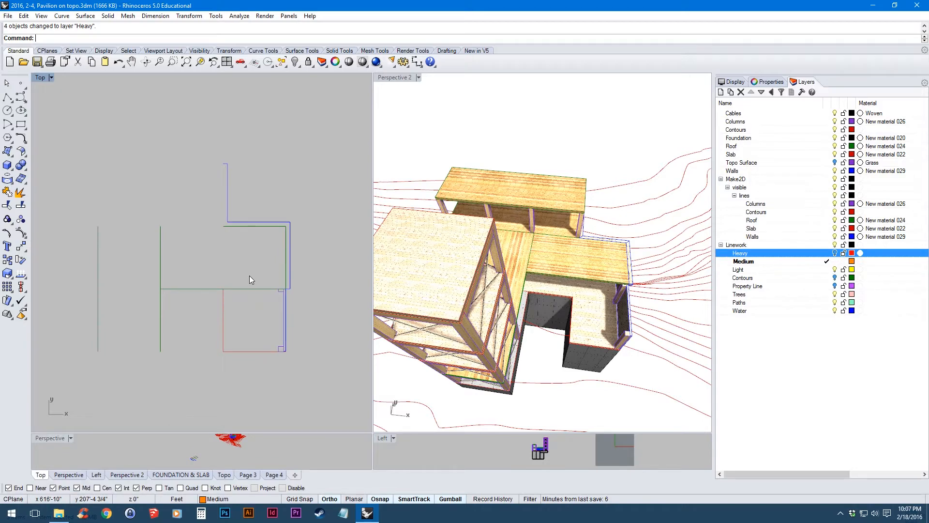
# Delete the vertical roof line segment that rises above the left end of the horizontal roof line in the plan linework.
pyautogui.scroll(3, 232, 304)
pyautogui.moveTo(557, 291); pyautogui.dragTo(500, 293)
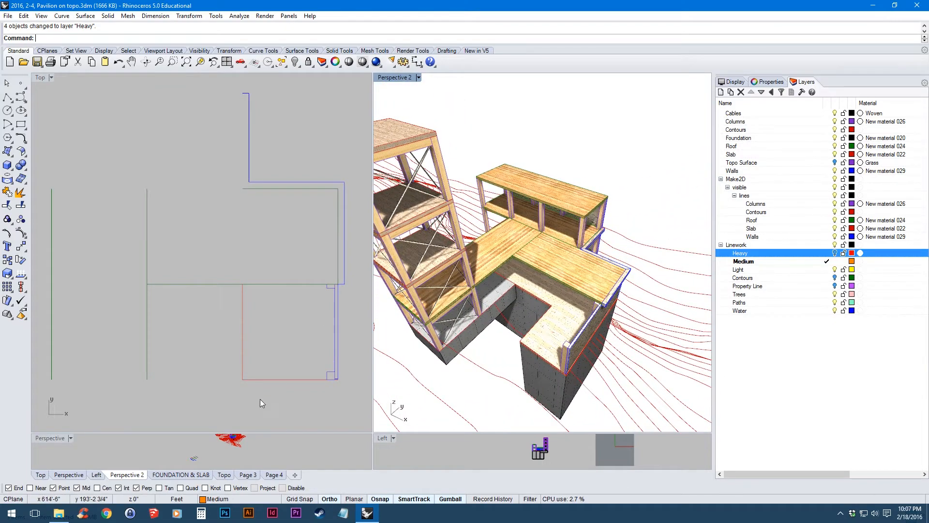
pyautogui.moveTo(259, 402); pyautogui.dragTo(216, 363)
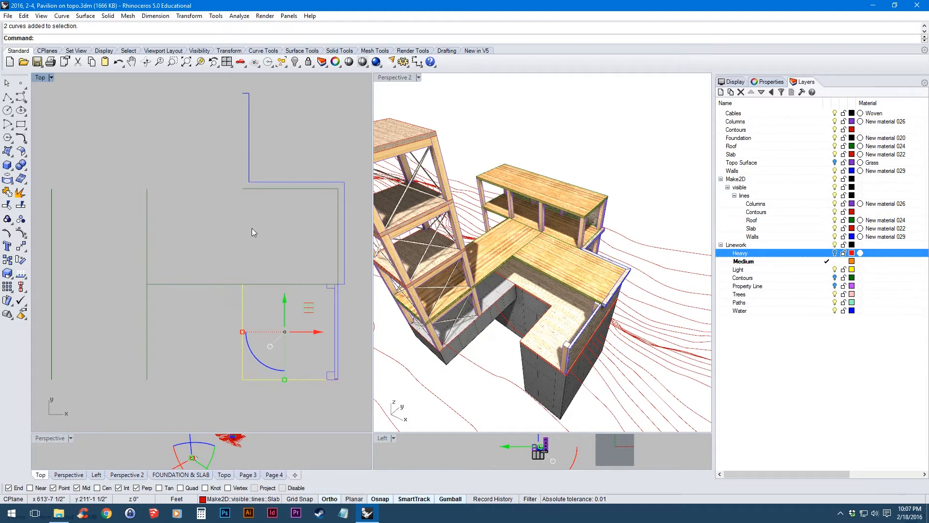
pyautogui.moveTo(204, 237); pyautogui.dragTo(242, 237)
pyautogui.moveTo(208, 199); pyautogui.dragTo(156, 232)
pyautogui.scroll(8, 525, 245)
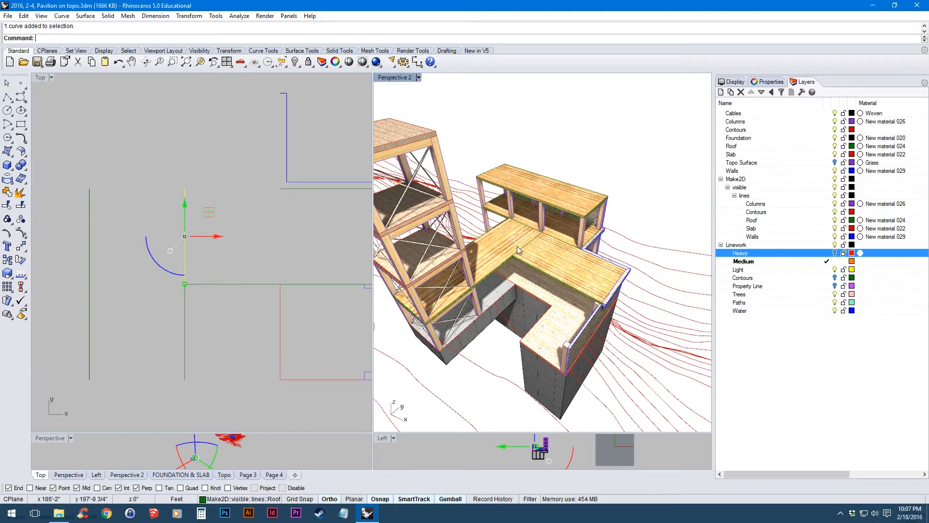
pyautogui.moveTo(218, 274); pyautogui.dragTo(201, 276)
pyautogui.press('Delete')
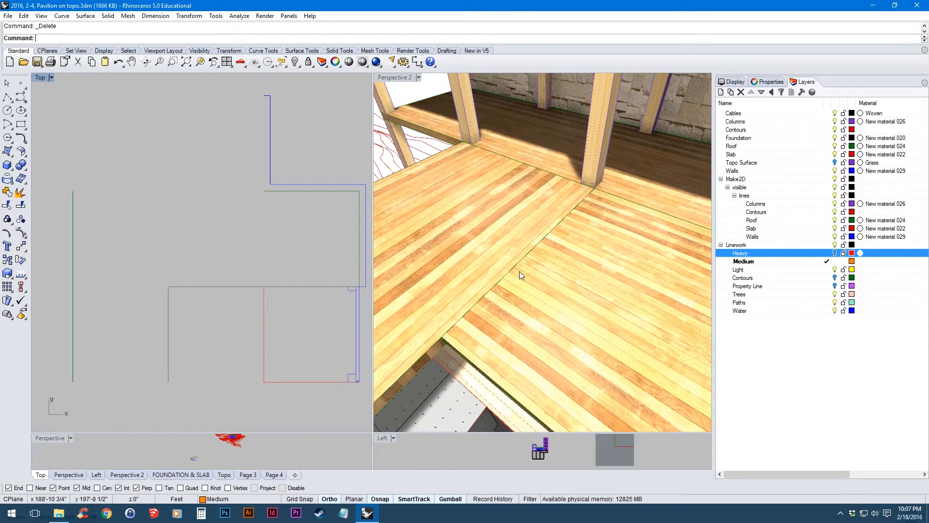
# Assign the two slab lines of the lower-right square in the plan to the Light layer.
pyautogui.moveTo(519, 272); pyautogui.dragTo(533, 255)
pyautogui.scroll(-3, 539, 260)
pyautogui.moveTo(267, 246); pyautogui.dragTo(172, 254)
pyautogui.moveTo(578, 240); pyautogui.dragTo(511, 252)
pyautogui.moveTo(210, 250); pyautogui.dragTo(182, 313)
pyautogui.click(222, 500)
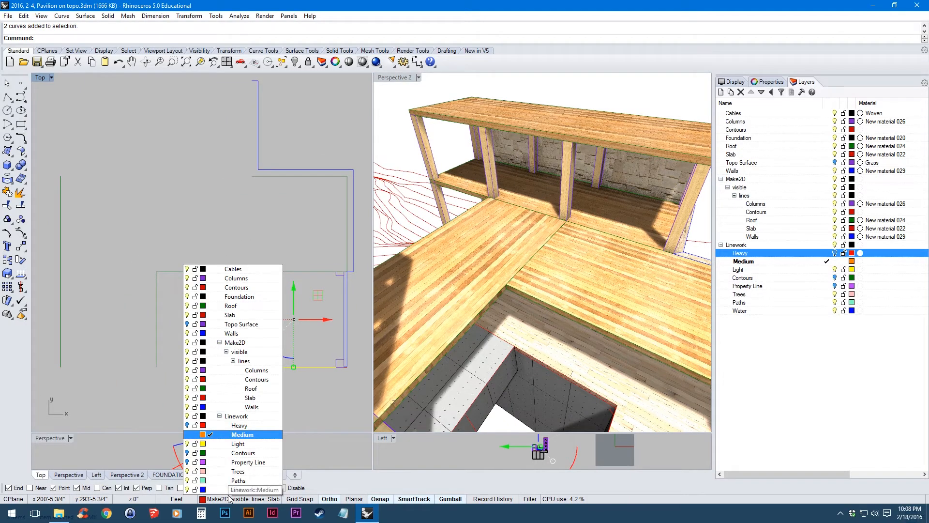
pyautogui.click(263, 440)
pyautogui.press('Escape')
# Delete the redundant line beside the walls at the right edge of the lower-right square.
pyautogui.scroll(5, 342, 358)
pyautogui.click(346, 338)
pyautogui.press('Delete')
pyautogui.scroll(-3, 344, 327)
pyautogui.scroll(3, 333, 226)
pyautogui.scroll(3, 350, 226)
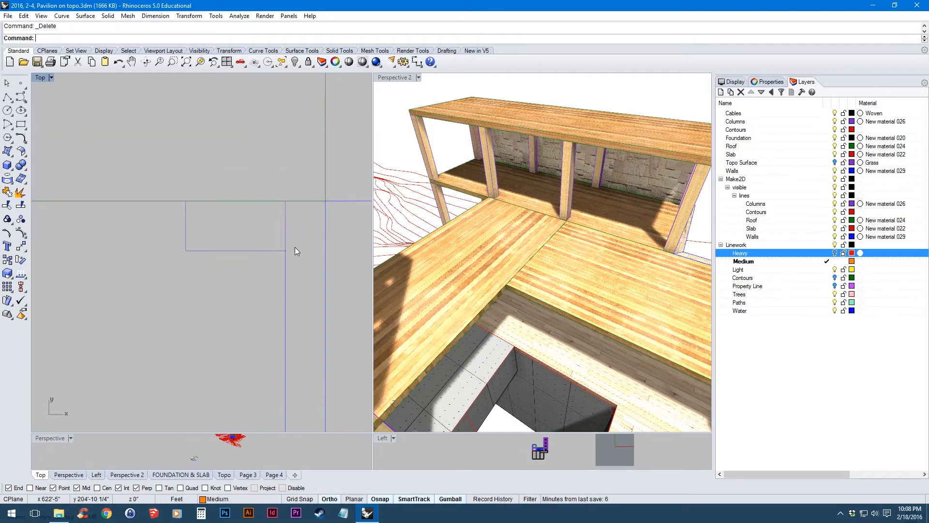
pyautogui.scroll(-4, 598, 331)
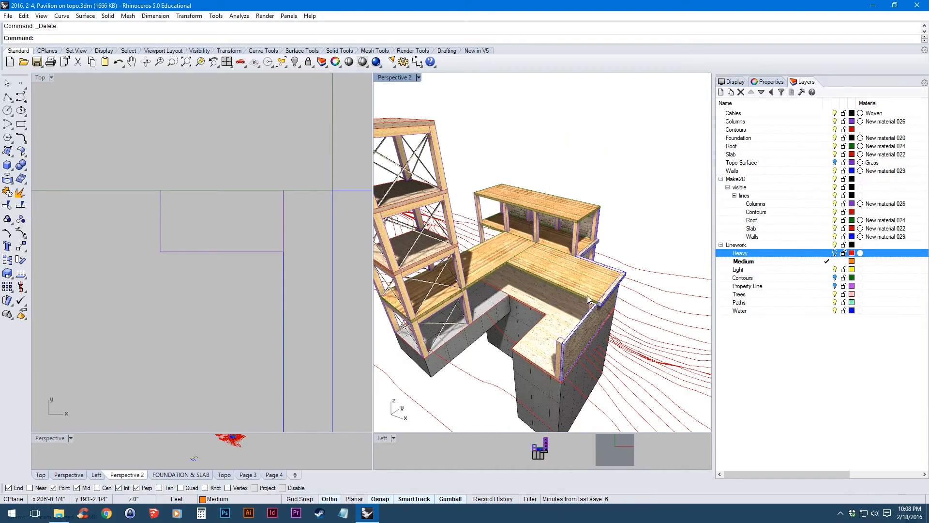
# Assign the upper-right roof edges, the remaining slab lines and the short line at the lower column to the Light layer.
pyautogui.scroll(7, 596, 306)
pyautogui.moveTo(596, 307)
pyautogui.mouseDown()
pyautogui.moveTo(598, 289)
pyautogui.moveTo(598, 306)
pyautogui.mouseUp()
pyautogui.moveTo(533, 252)
pyautogui.mouseDown()
pyautogui.moveTo(514, 255)
pyautogui.moveTo(529, 256)
pyautogui.mouseUp()
pyautogui.moveTo(334, 244); pyautogui.dragTo(273, 275)
pyautogui.scroll(-10, 280, 207)
pyautogui.moveTo(291, 188); pyautogui.dragTo(254, 264)
pyautogui.scroll(8, 286, 259)
pyautogui.scroll(-10, 274, 265)
pyautogui.scroll(-8, 309, 275)
pyautogui.moveTo(282, 349); pyautogui.dragTo(313, 276)
pyautogui.scroll(6, 292, 275)
pyautogui.scroll(4, 310, 308)
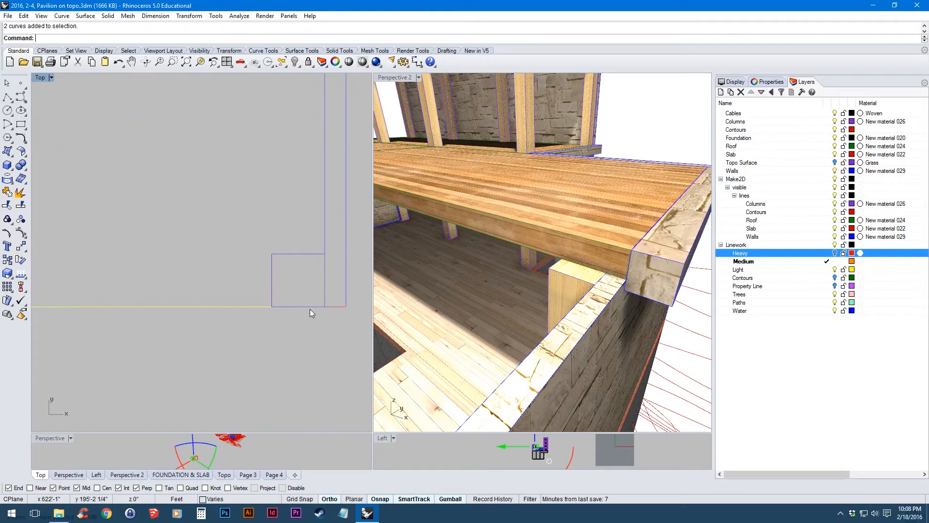
pyautogui.keyDown('shift'); pyautogui.click(324, 281); pyautogui.keyUp('shift')
pyautogui.scroll(-10, 324, 281)
pyautogui.moveTo(269, 166); pyautogui.dragTo(263, 321)
pyautogui.scroll(-8, 215, 207)
pyautogui.moveTo(205, 179); pyautogui.dragTo(234, 290)
pyautogui.scroll(8, 283, 257)
pyautogui.scroll(-5, 269, 261)
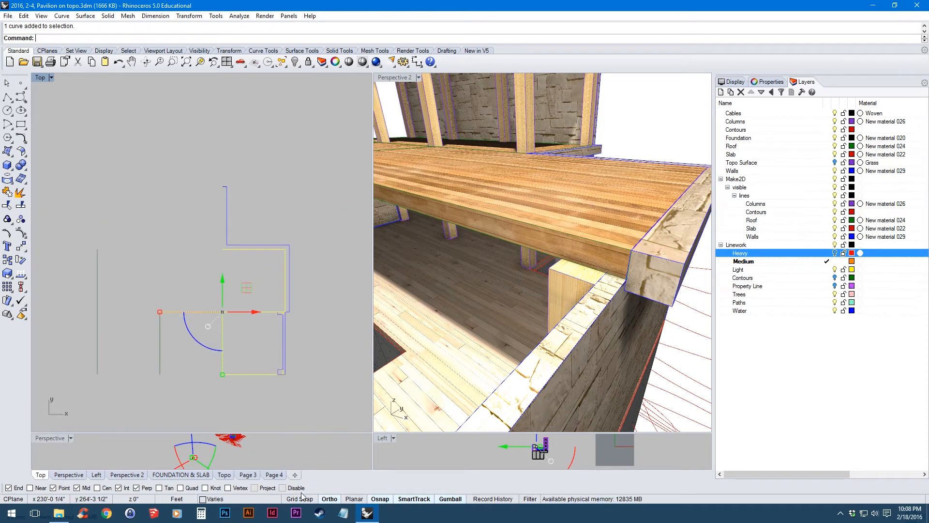
pyautogui.click(261, 503)
pyautogui.click(212, 439)
# Shorten the horizontal roof line by moving its right end control point to the left corner of the small column.
pyautogui.scroll(3, 219, 342)
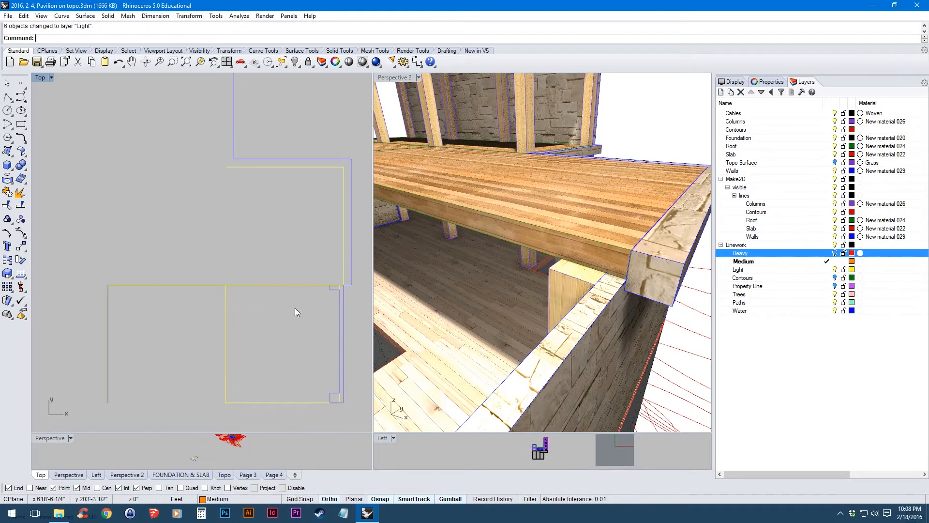
pyautogui.click(312, 285)
pyautogui.scroll(5, 342, 293)
pyautogui.scroll(-5, 221, 295)
pyautogui.scroll(2, 138, 290)
pyautogui.click(196, 307)
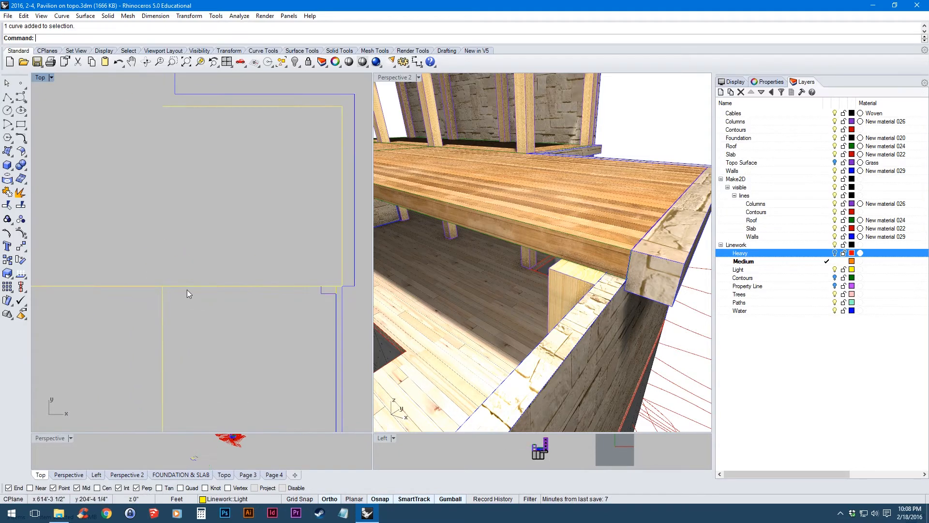
pyautogui.scroll(8, 319, 288)
pyautogui.scroll(1, 264, 296)
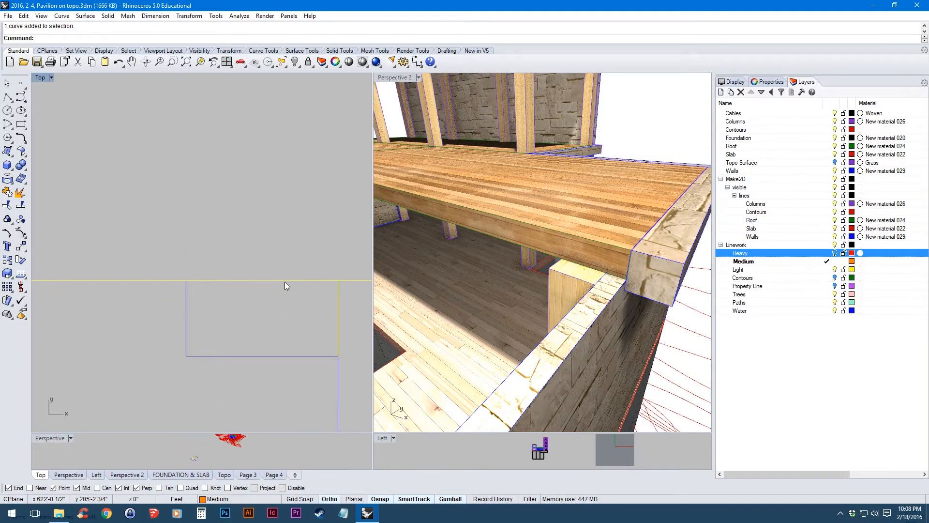
pyautogui.click(228, 280)
pyautogui.press('F10')
pyautogui.scroll(-5, 230, 281)
pyautogui.scroll(4, 249, 284)
pyautogui.click(313, 278)
pyautogui.write('move')
pyautogui.press('Return')
pyautogui.click(313, 278)
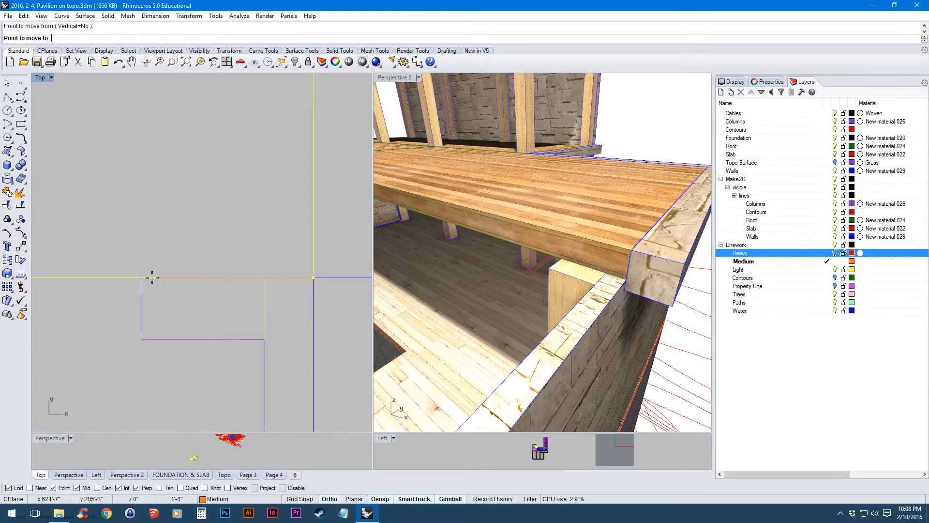
pyautogui.click(205, 276)
# Draw a line from the shortened roof line's end at the column corner to the roof's right edge.
pyautogui.click(251, 281)
pyautogui.moveTo(255, 268); pyautogui.dragTo(205, 268)
pyautogui.write('li')
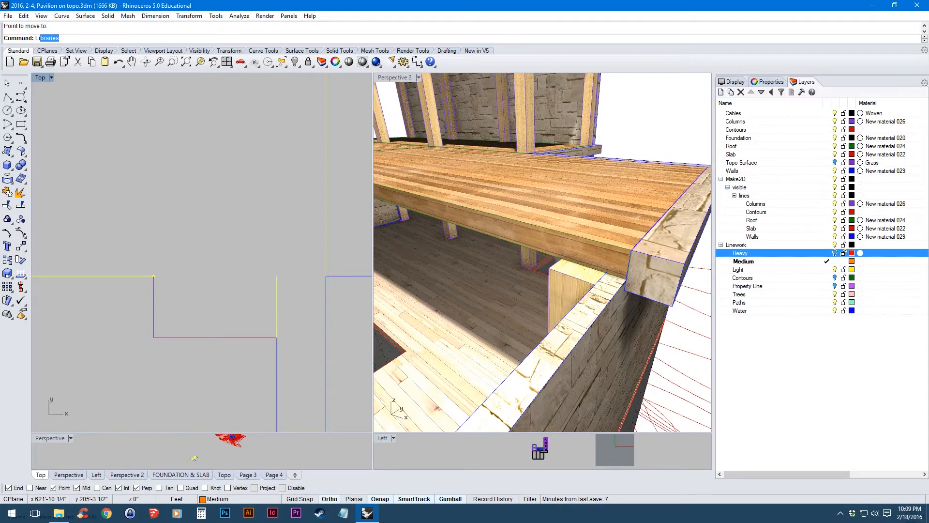
pyautogui.write('ne')
pyautogui.press('Return')
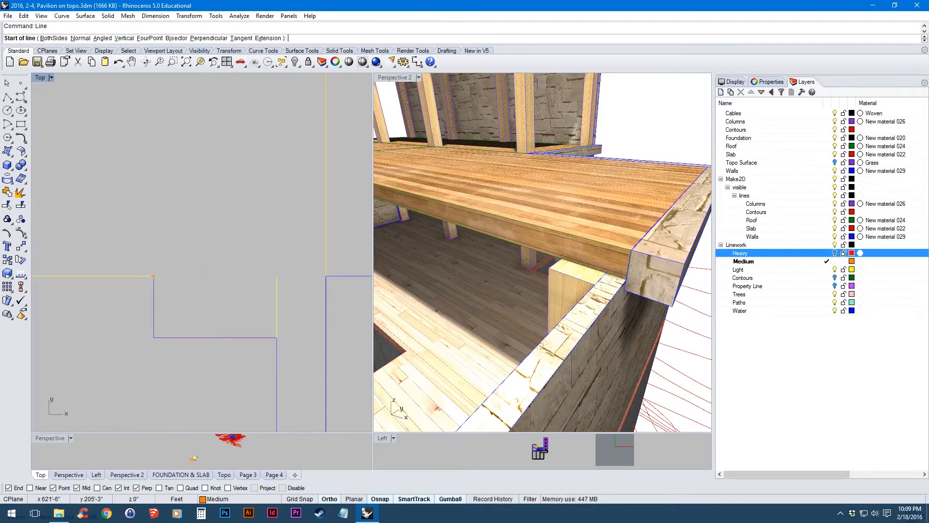
pyautogui.click(153, 276)
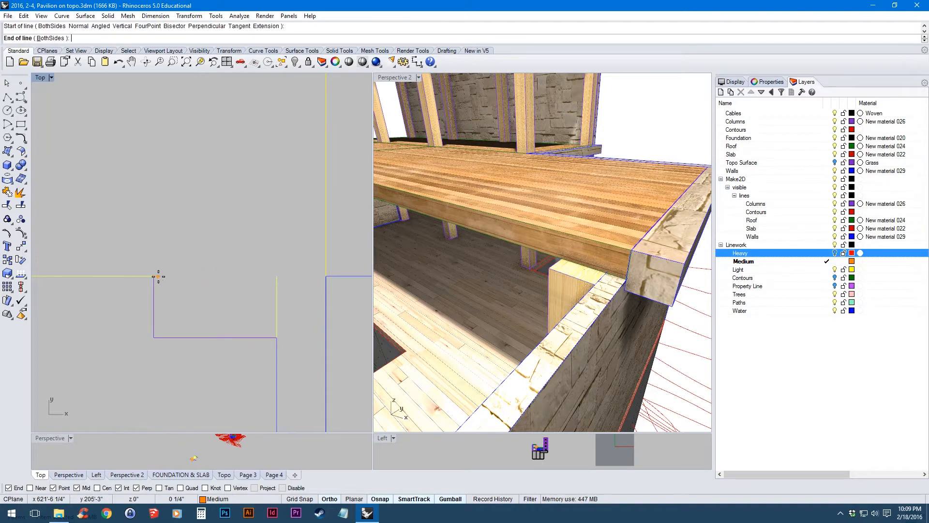
pyautogui.click(827, 270)
pyautogui.click(325, 276)
pyautogui.moveTo(106, 280); pyautogui.dragTo(274, 264)
# Move the shortened horizontal roof line to the Medium layer.
pyautogui.scroll(-10, 203, 271)
pyautogui.scroll(-12, 274, 264)
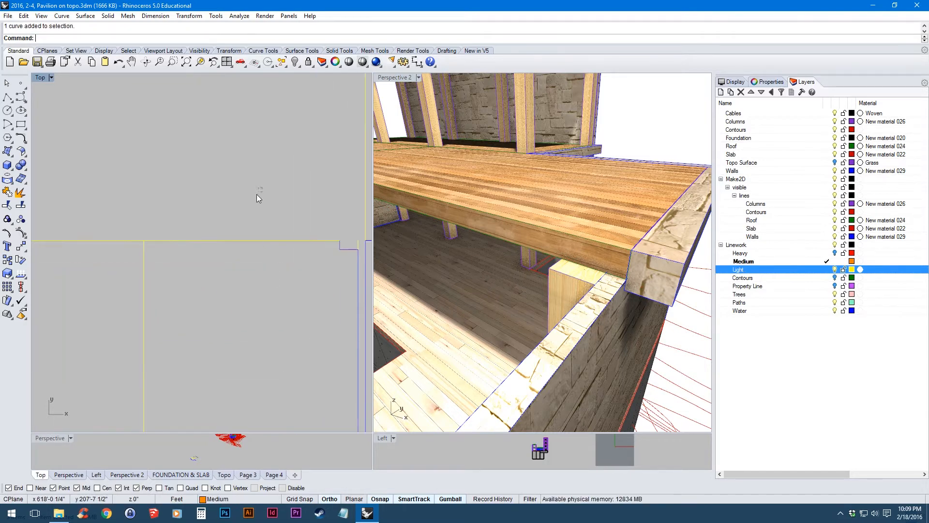
pyautogui.click(247, 240)
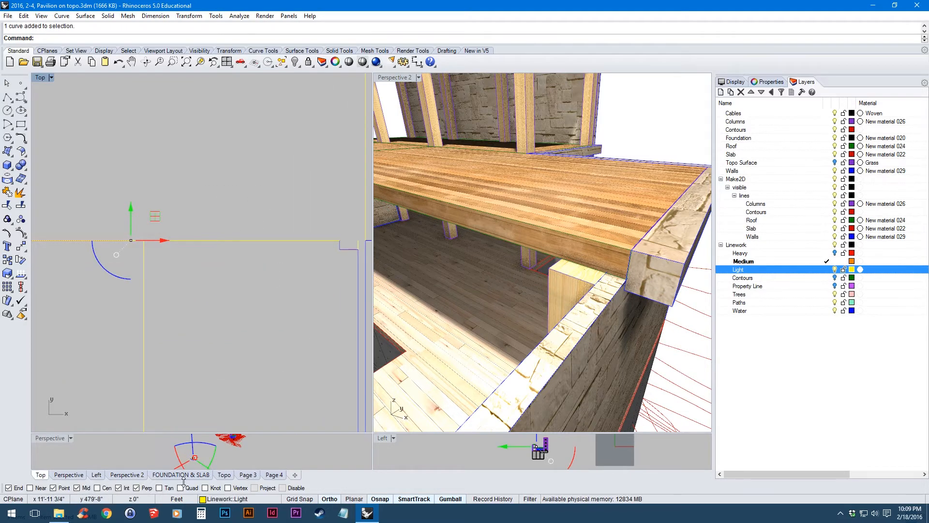
pyautogui.click(221, 503)
pyautogui.click(251, 434)
pyautogui.click(256, 340)
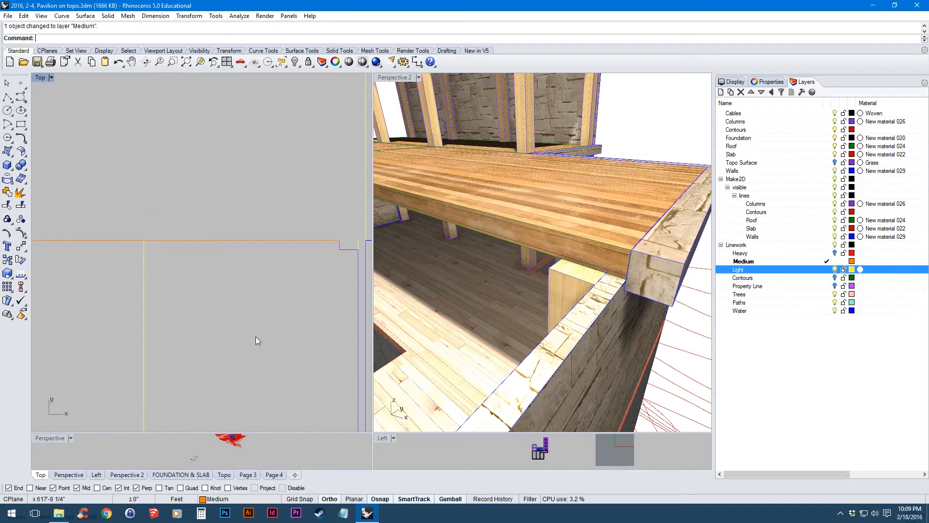
# Hide the Light layer and assign all the building linework still showing to the Medium layer.
pyautogui.scroll(-4, 257, 334)
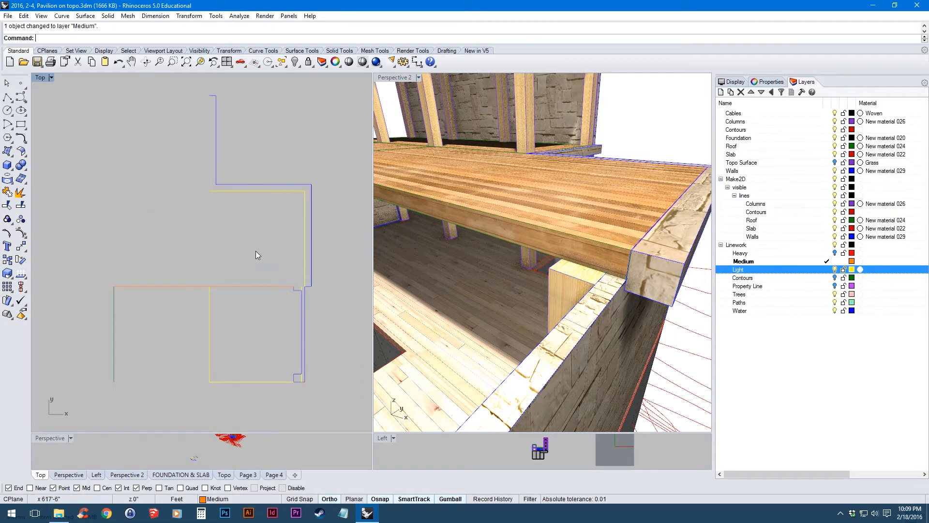
pyautogui.click(835, 269)
pyautogui.scroll(-5, 252, 271)
pyautogui.moveTo(147, 330); pyautogui.dragTo(147, 330)
pyautogui.click(230, 499)
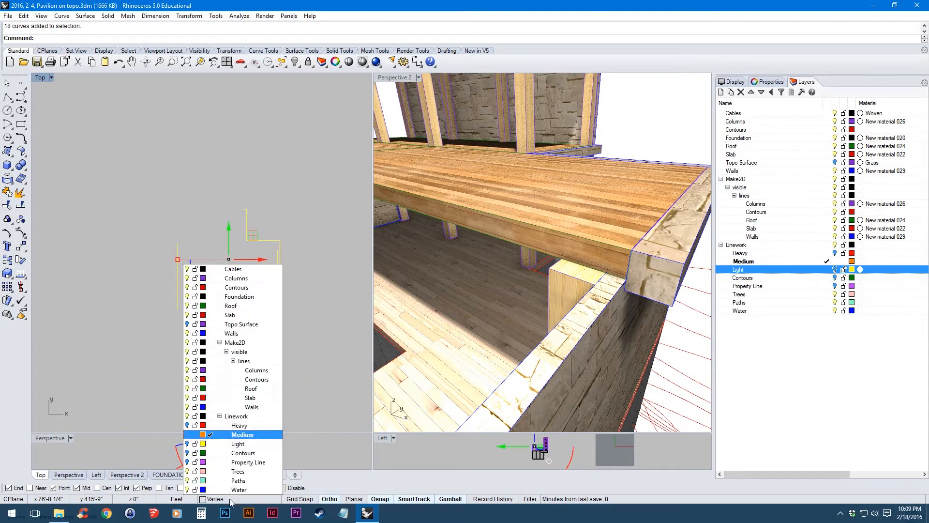
pyautogui.click(254, 433)
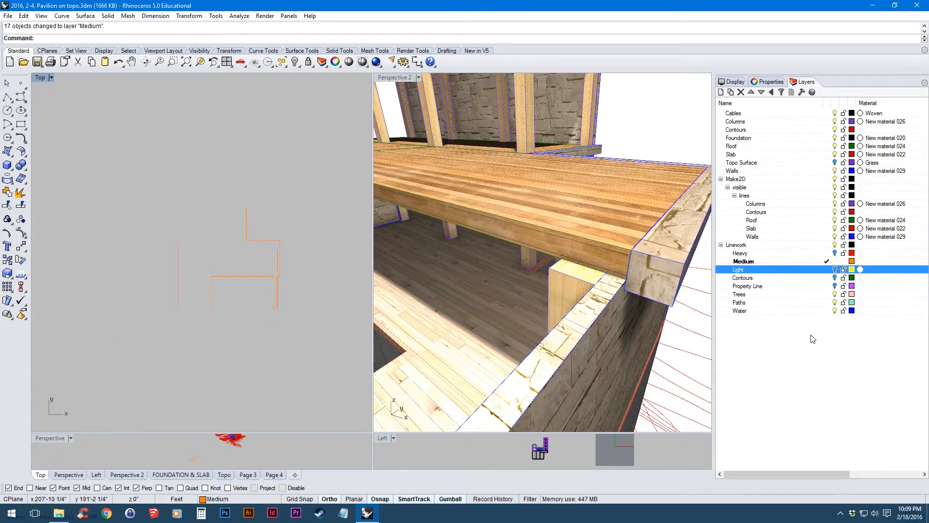
# Show the Light, Heavy, Contours and Property Line layers and maximize the Top viewport.
pyautogui.click(835, 269)
pyautogui.click(834, 253)
pyautogui.click(834, 277)
pyautogui.click(834, 286)
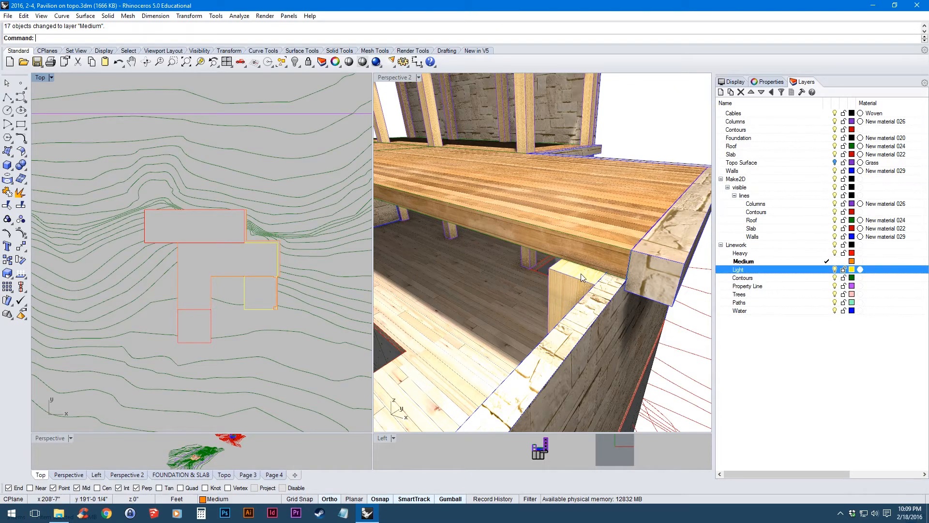
pyautogui.scroll(-8, 245, 290)
pyautogui.moveTo(279, 295); pyautogui.dragTo(221, 295)
pyautogui.scroll(4, 239, 295)
pyautogui.doubleClick(41, 77)
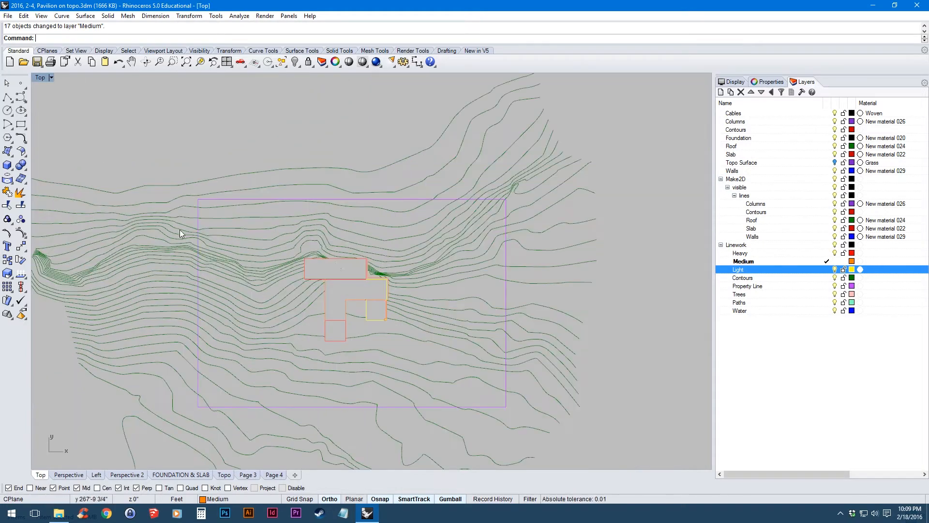
# Trim the contour lines outside the property line on all sides, using the property rectangle as the cutting object.
pyautogui.scroll(2, 388, 304)
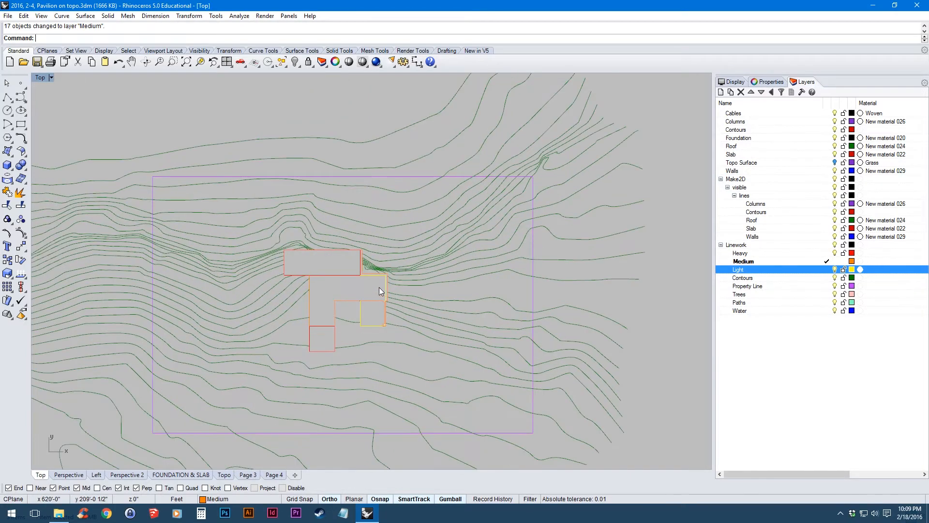
pyautogui.press('Return')
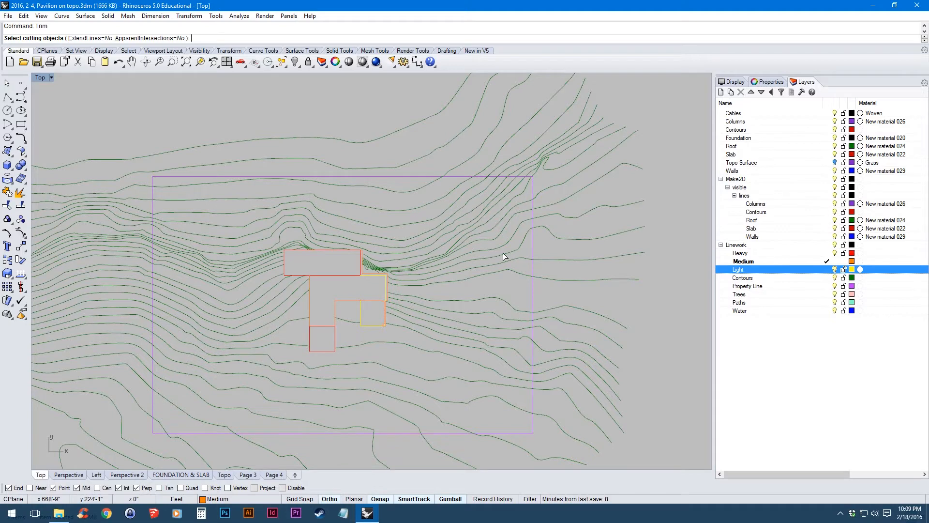
pyautogui.click(425, 176)
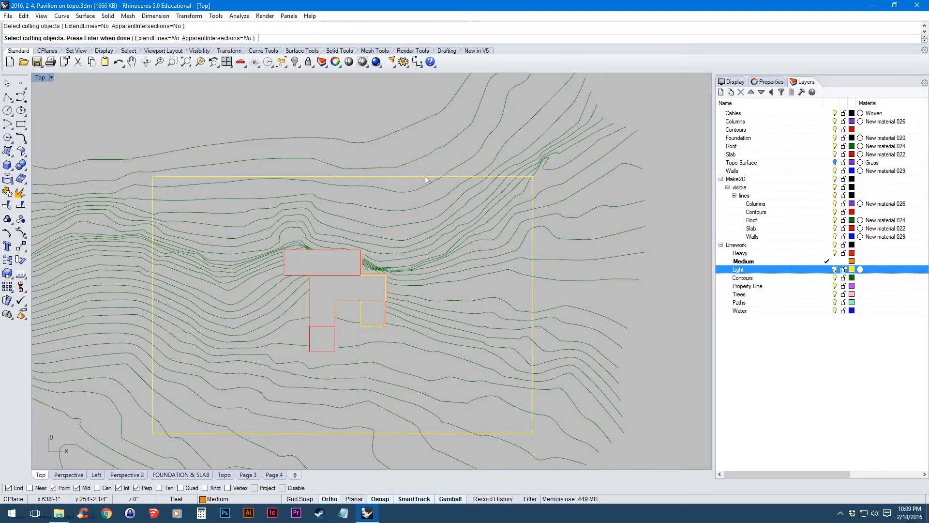
pyautogui.press('Return')
pyautogui.moveTo(554, 125); pyautogui.dragTo(562, 176)
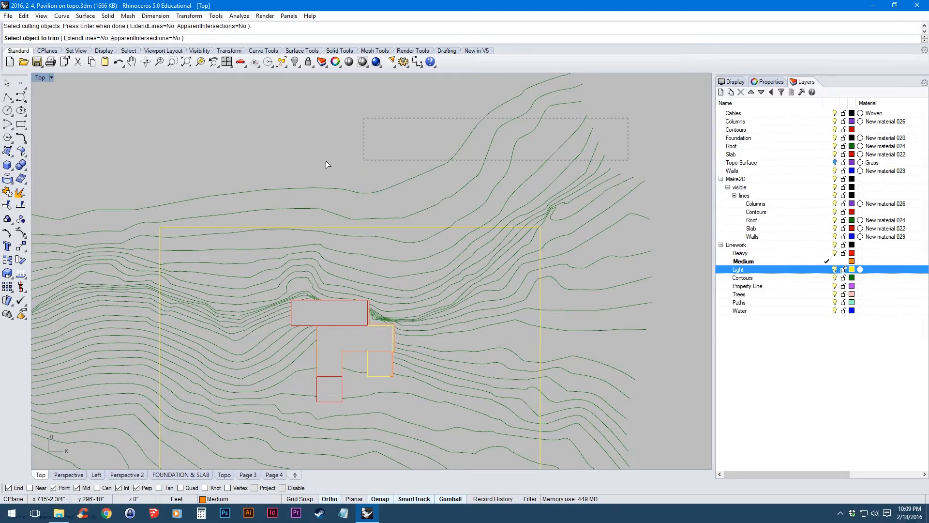
pyautogui.moveTo(114, 220); pyautogui.dragTo(113, 225)
pyautogui.moveTo(482, 286); pyautogui.dragTo(367, 165)
pyautogui.moveTo(397, 388); pyautogui.dragTo(429, 396)
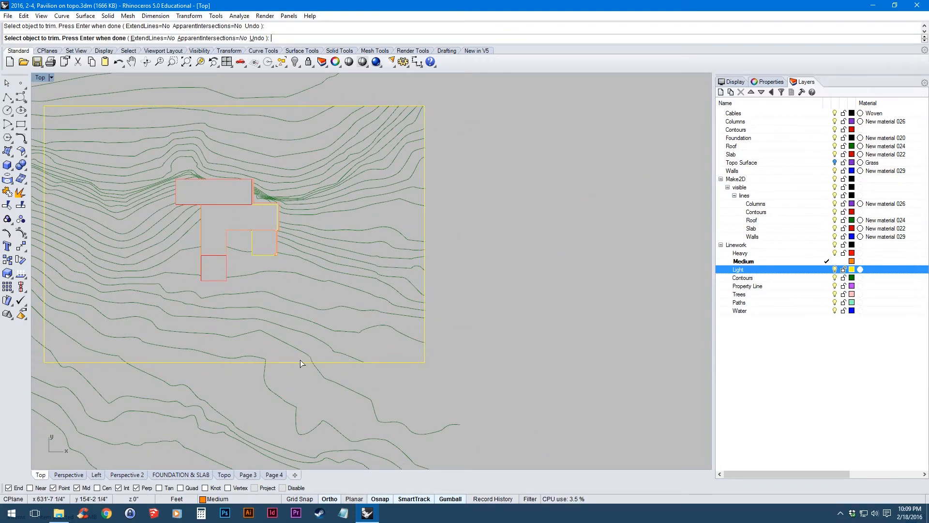
pyautogui.moveTo(239, 347); pyautogui.dragTo(377, 240)
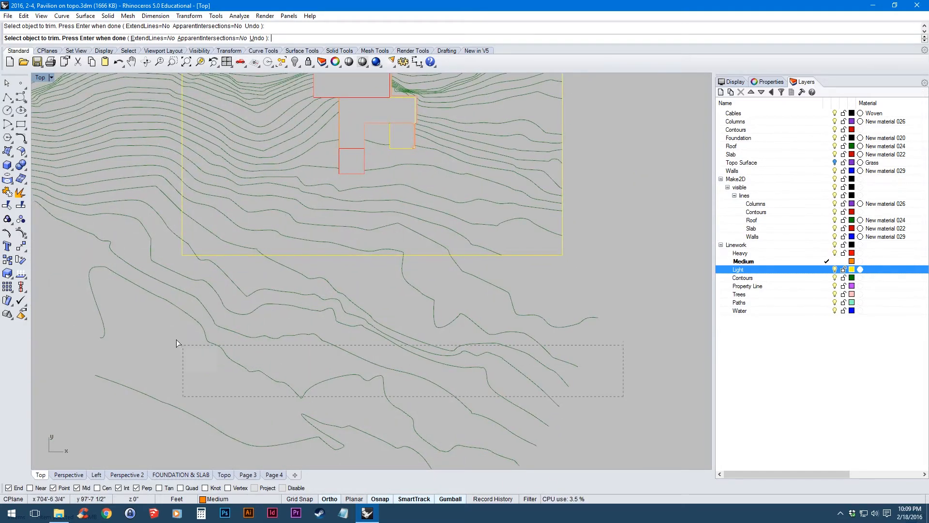
pyautogui.moveTo(137, 260); pyautogui.dragTo(414, 434)
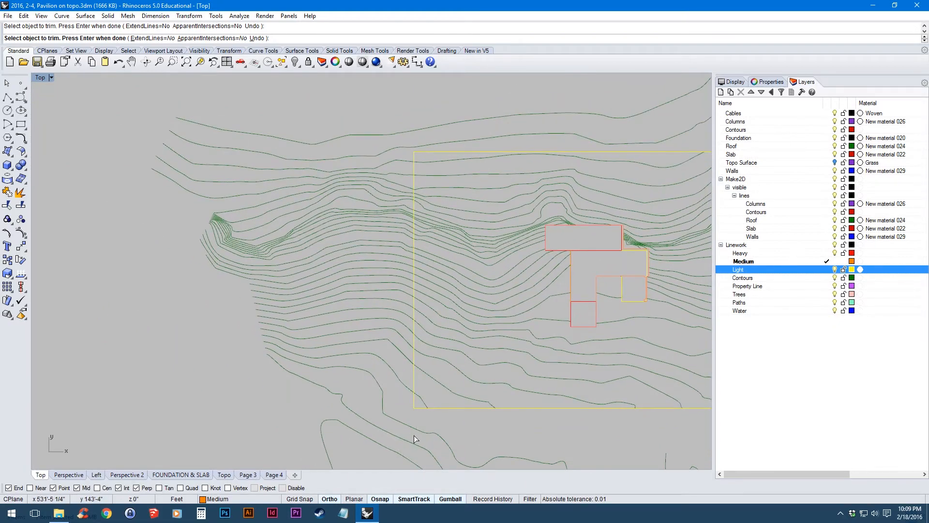
pyautogui.moveTo(321, 185); pyautogui.dragTo(271, 133)
pyautogui.moveTo(418, 207); pyautogui.dragTo(287, 209)
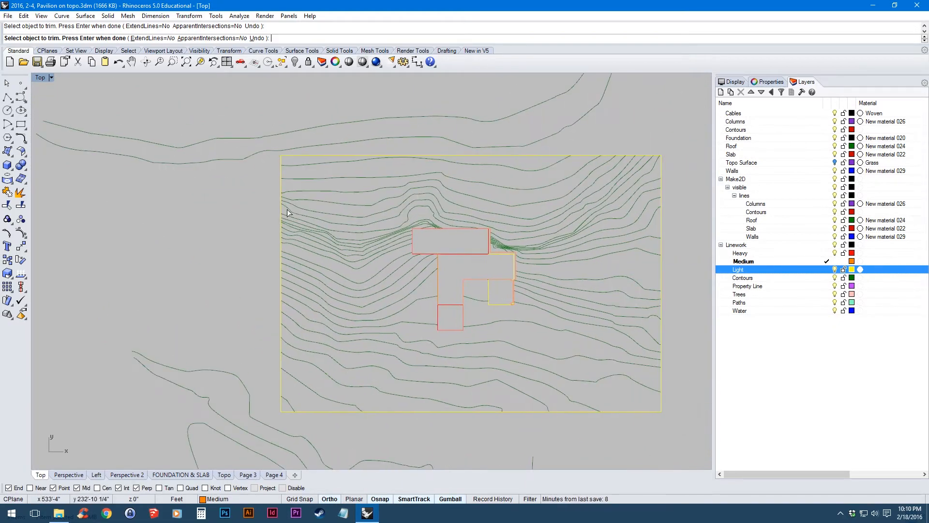
pyautogui.press('Return')
# Delete the leftover contour curves lying entirely outside the property line.
pyautogui.moveTo(349, 192); pyautogui.dragTo(350, 268)
pyautogui.scroll(-4, 350, 268)
pyautogui.moveTo(274, 198); pyautogui.dragTo(259, 212)
pyautogui.press('Delete')
pyautogui.moveTo(431, 288); pyautogui.dragTo(318, 113)
pyautogui.moveTo(491, 377); pyautogui.dragTo(106, 275)
pyautogui.press('Delete')
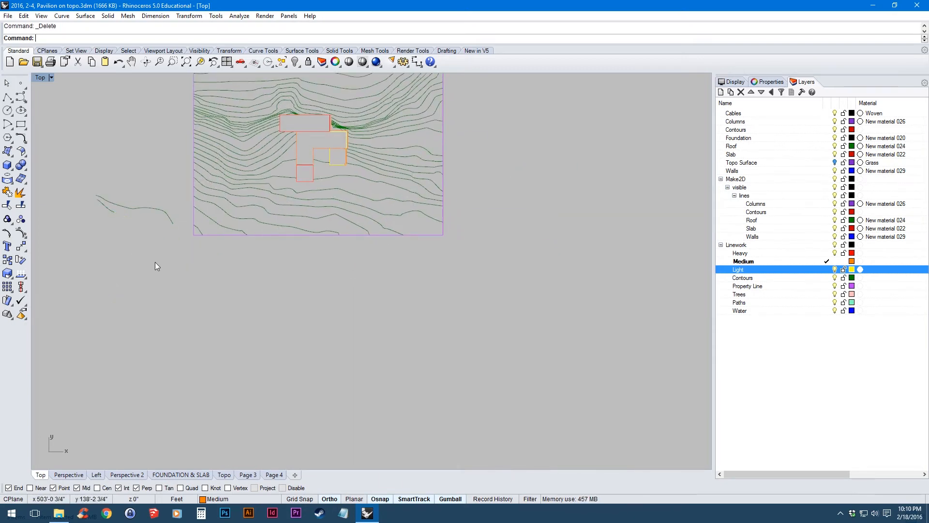
pyautogui.moveTo(80, 190); pyautogui.dragTo(78, 189)
pyautogui.press('Delete')
# Make the Trees layer the current layer.
pyautogui.moveTo(278, 188); pyautogui.dragTo(346, 279)
pyautogui.scroll(8, 347, 275)
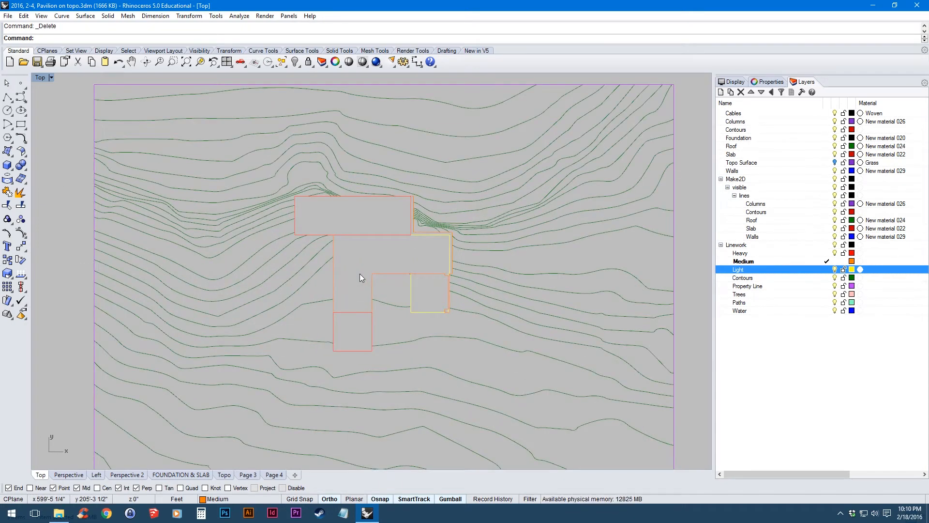
pyautogui.click(827, 293)
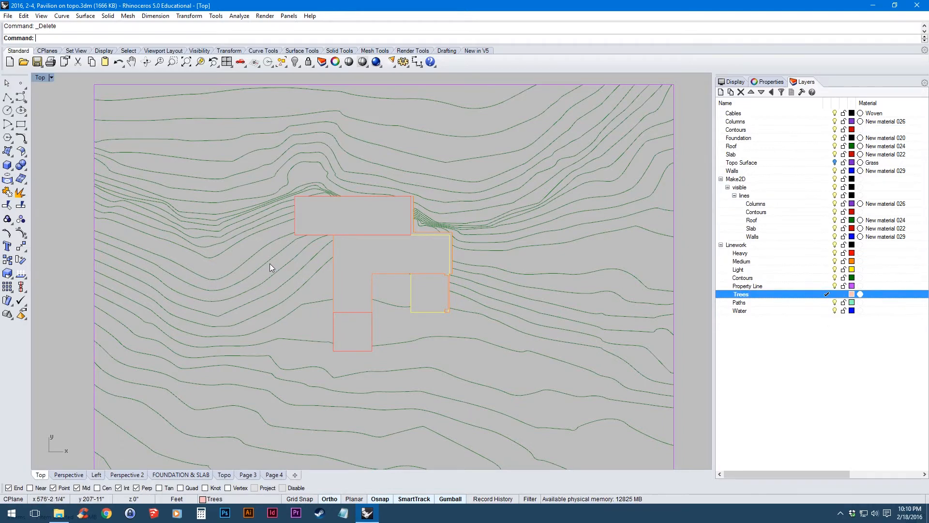
# Draw a large tree circle with a radius of about 19'-4" southwest of the pavilion.
pyautogui.click(8, 111)
pyautogui.click(8, 111)
pyautogui.moveTo(210, 334); pyautogui.dragTo(227, 324)
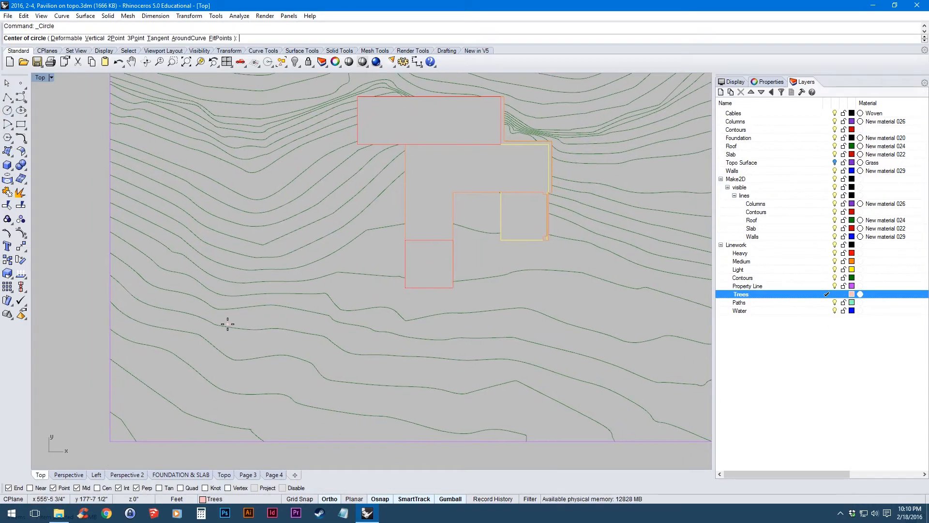
pyautogui.scroll(3, 242, 302)
pyautogui.click(242, 318)
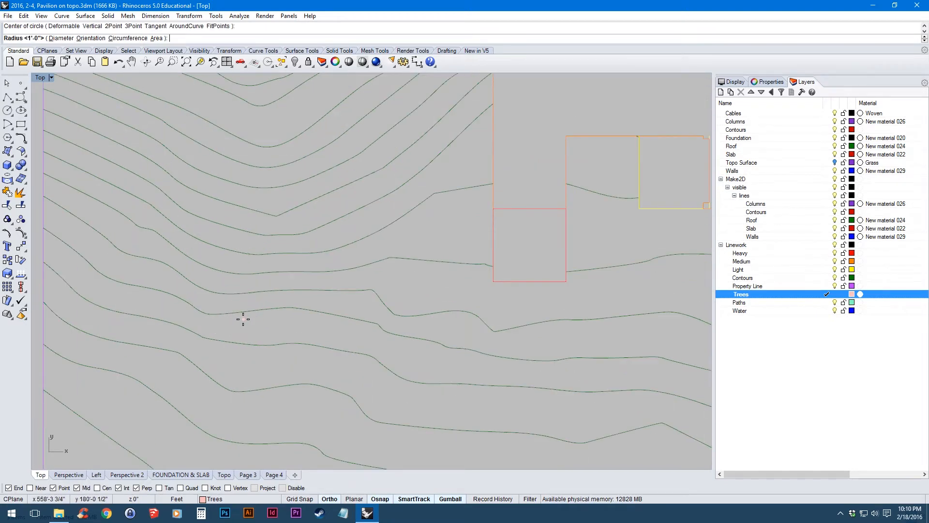
pyautogui.scroll(-3, 257, 320)
pyautogui.click(323, 321)
# Draw a tree circle with a radius of about 13'-1" southeast of the pavilion.
pyautogui.rightClick(323, 321)
pyautogui.moveTo(530, 322); pyautogui.dragTo(446, 324)
pyautogui.scroll(2, 446, 323)
pyautogui.click(497, 338)
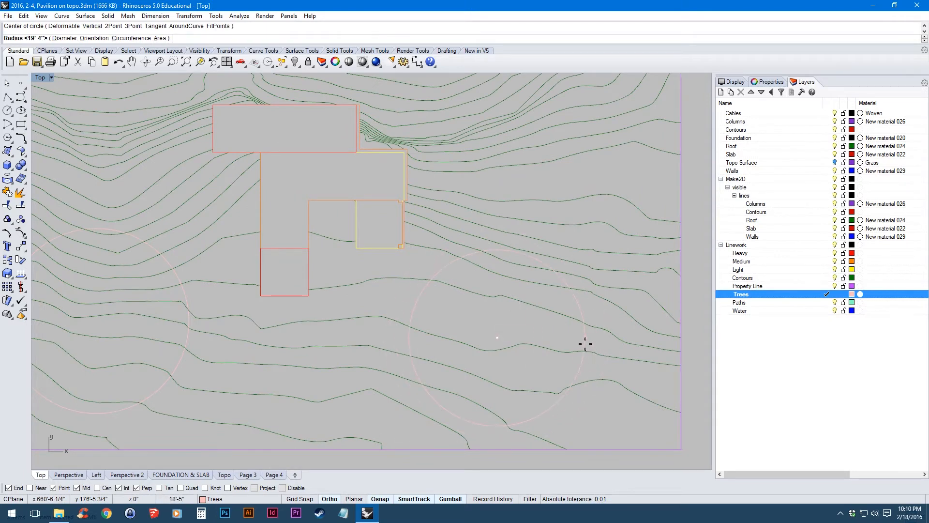
pyautogui.click(560, 342)
# Draw a tree circle with a radius of about 7' just east of the pavilion.
pyautogui.moveTo(481, 217); pyautogui.dragTo(484, 241)
pyautogui.rightClick(485, 241)
pyautogui.click(515, 189)
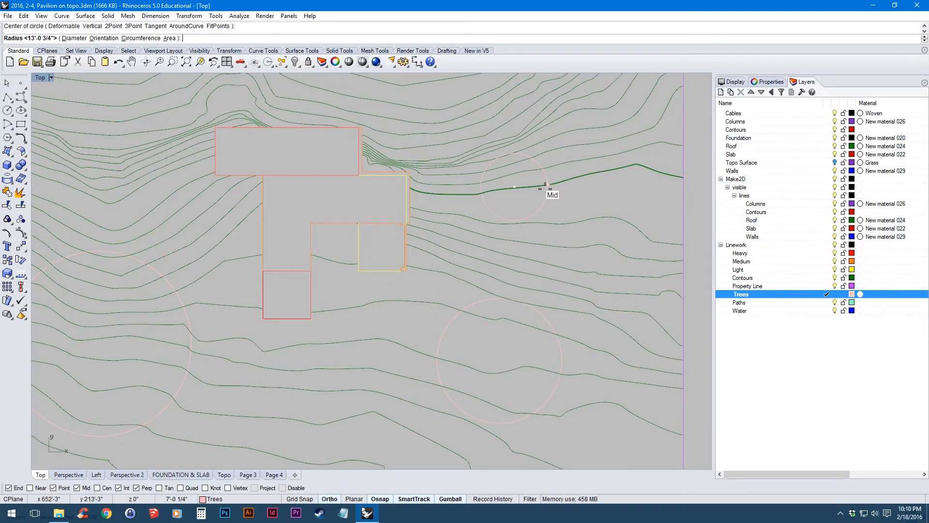
pyautogui.click(547, 188)
# Draw two small tree circles beside the pavilion's southern end, one to the south and one to the west.
pyautogui.rightClick(546, 188)
pyautogui.scroll(8, 275, 349)
pyautogui.click(328, 354)
pyautogui.click(378, 357)
pyautogui.rightClick(350, 356)
pyautogui.click(143, 258)
pyautogui.click(180, 310)
# Draw a medium tree circle across the contours west of the pavilion.
pyautogui.scroll(-5, 184, 263)
pyautogui.rightClick(191, 243)
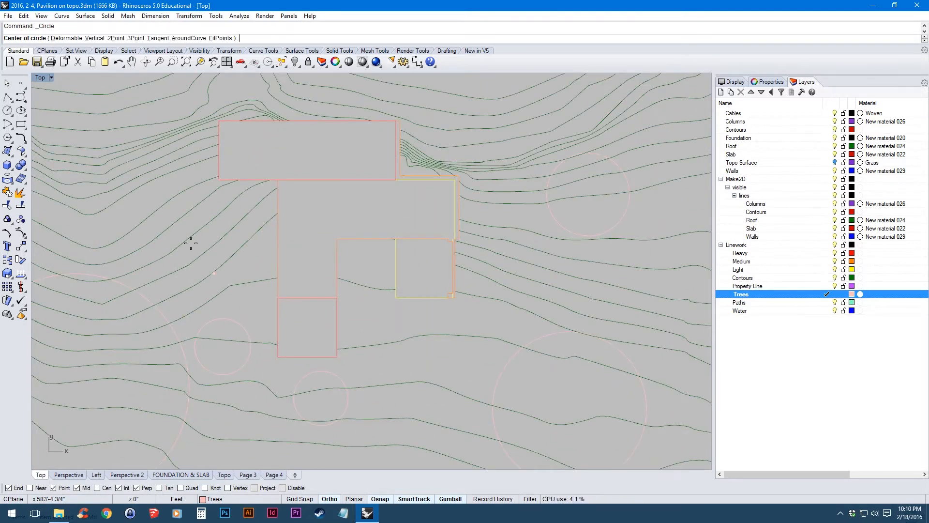
pyautogui.click(129, 189)
pyautogui.click(163, 245)
# Draw a tree circle north of the pavilion, just inside the property line.
pyautogui.moveTo(184, 156); pyautogui.dragTo(188, 261)
pyautogui.rightClick(387, 140)
pyautogui.click(422, 121)
pyautogui.moveTo(423, 193); pyautogui.dragTo(445, 235)
pyautogui.click(445, 216)
# Draw a tree circle with a radius of about 11'-1" northeast of the pavilion.
pyautogui.moveTo(515, 256); pyautogui.dragTo(361, 207)
pyautogui.rightClick(362, 207)
pyautogui.click(436, 159)
pyautogui.click(401, 224)
# Draw a tree circle with a radius of about 14'-2" near the east property line, overlapping the northeast tree.
pyautogui.moveTo(410, 305); pyautogui.dragTo(414, 187)
pyautogui.rightClick(539, 154)
pyautogui.moveTo(542, 183); pyautogui.dragTo(545, 251)
pyautogui.scroll(-2, 545, 251)
pyautogui.click(571, 157)
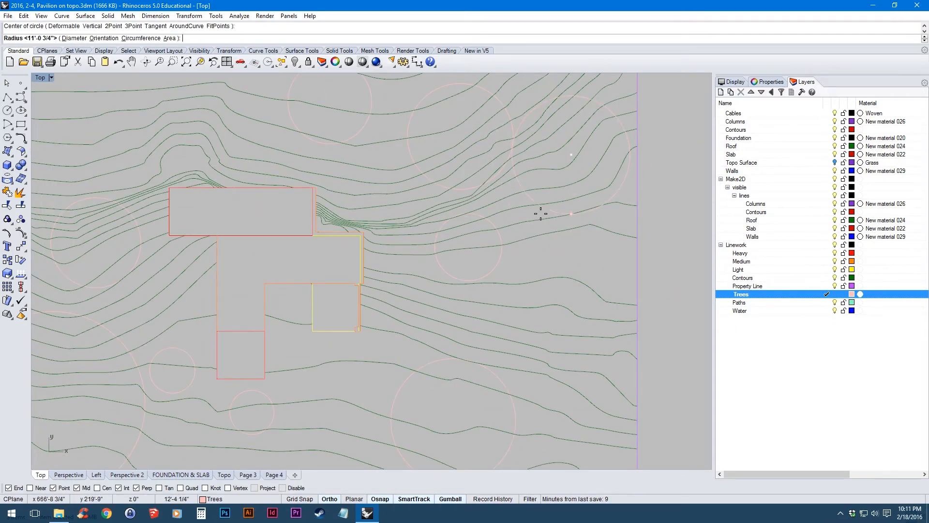
pyautogui.click(529, 222)
# Draw two overlapping tree circles east of the pavilion, the first with a radius of about 13'-10".
pyautogui.rightClick(547, 249)
pyautogui.click(549, 250)
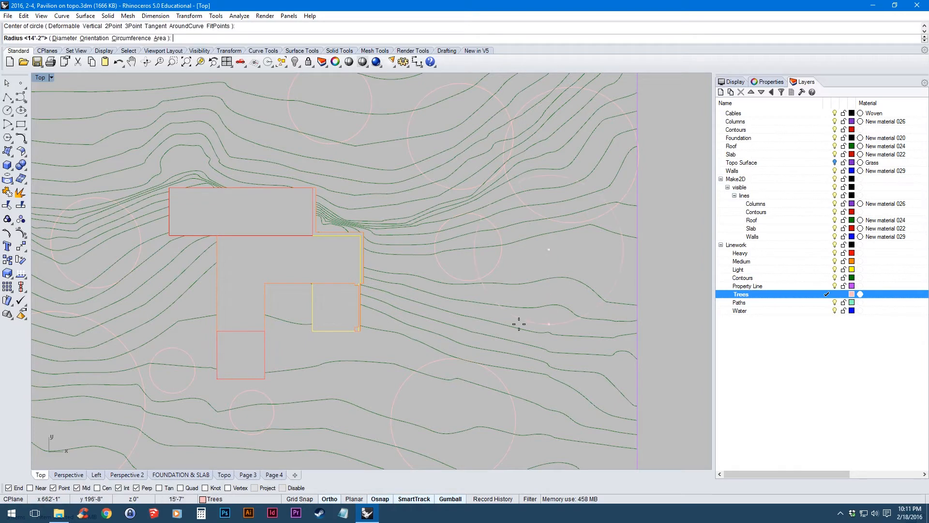
pyautogui.click(519, 315)
pyautogui.moveTo(509, 307); pyautogui.dragTo(493, 166)
pyautogui.rightClick(471, 181)
pyautogui.click(469, 173)
pyautogui.click(504, 238)
# Draw a tree circle with a radius of about 13'-9" near the west property line, overlapping the western tree.
pyautogui.scroll(-8, 503, 238)
pyautogui.moveTo(459, 210); pyautogui.dragTo(525, 245)
pyautogui.scroll(2, 480, 245)
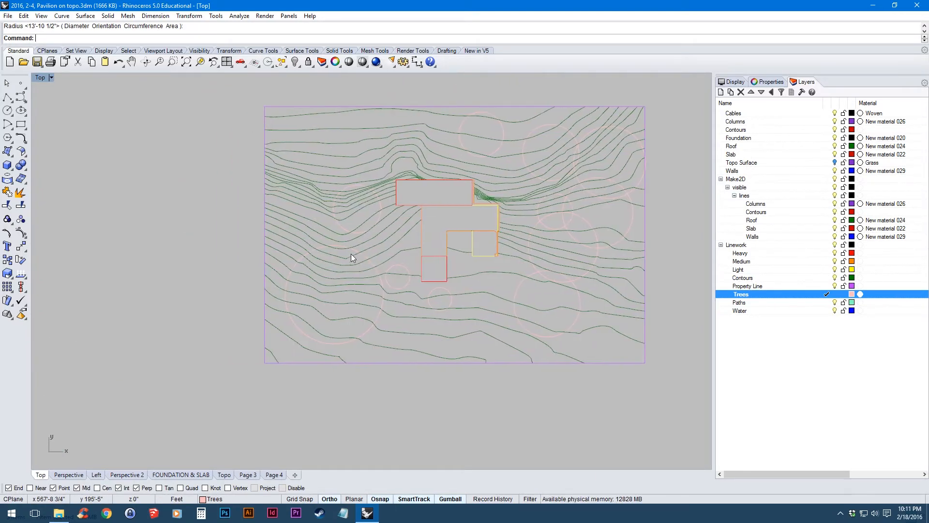
pyautogui.scroll(4, 310, 233)
pyautogui.rightClick(298, 212)
pyautogui.click(298, 213)
pyautogui.click(329, 265)
pyautogui.rightClick(313, 221)
pyautogui.click(331, 112)
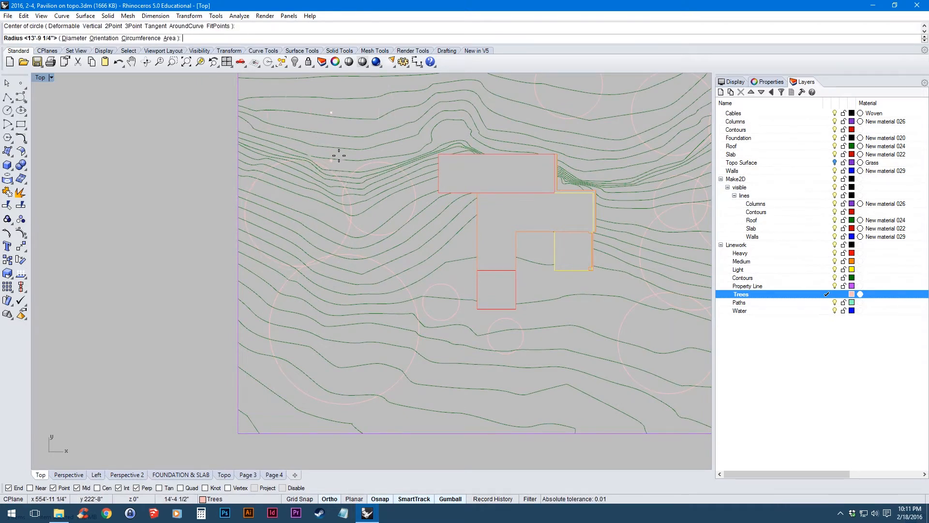
pyautogui.moveTo(339, 121); pyautogui.dragTo(338, 165)
pyautogui.rightClick(339, 165)
pyautogui.hotkey('ctrl', 'z')
# Draw a large tree circle northwest of the pavilion, overlapping the western trees.
pyautogui.click(8, 110)
pyautogui.click(338, 172)
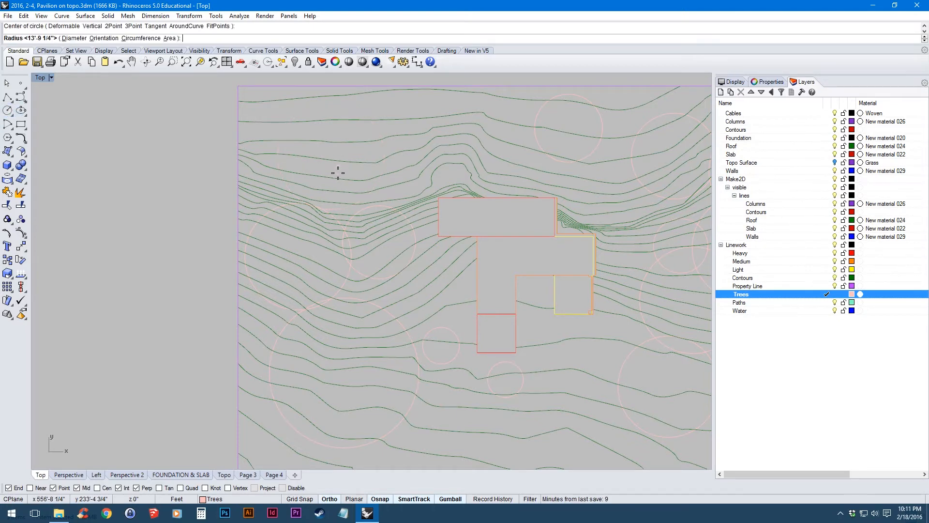
pyautogui.rightClick(342, 224)
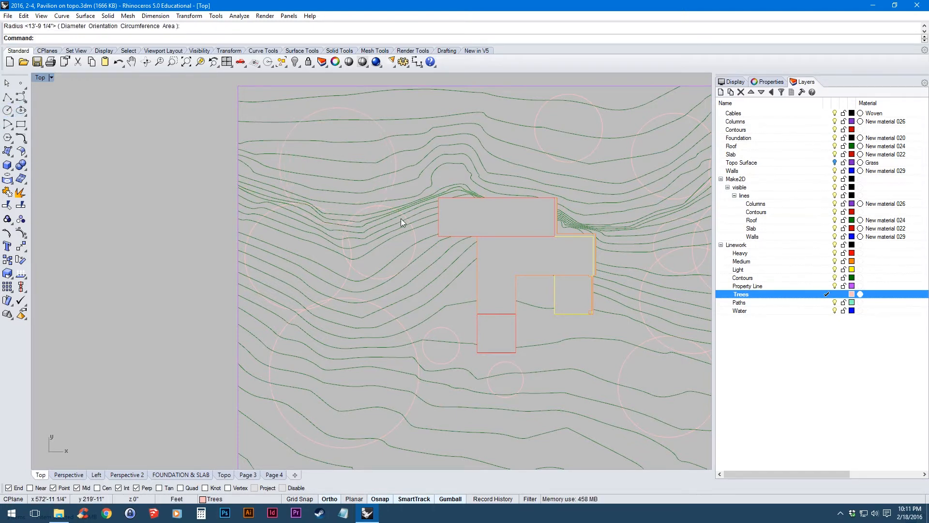
# Make the Water layer the current layer.
pyautogui.moveTo(663, 342); pyautogui.dragTo(521, 287)
pyautogui.scroll(2, 521, 286)
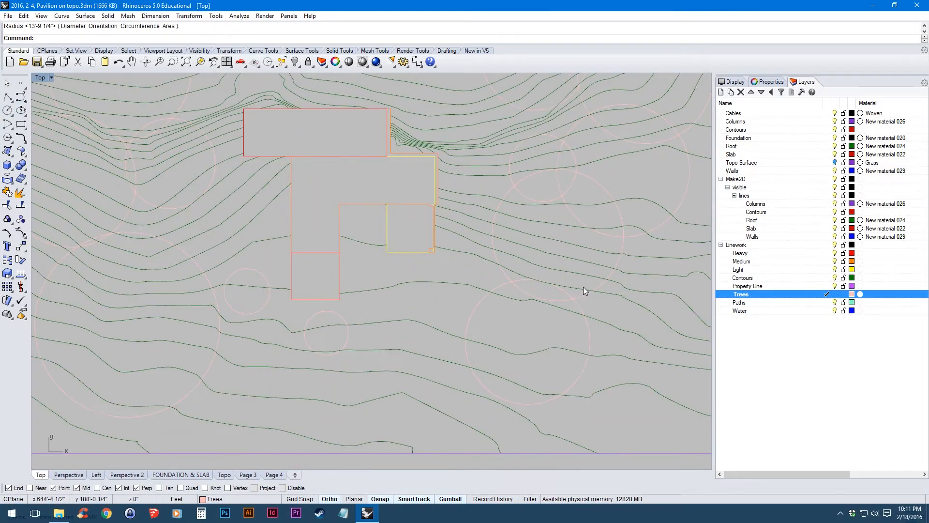
pyautogui.click(831, 311)
pyautogui.click(826, 310)
# With Ortho off, draw a closed, irregular control point curve as a pond south of the pavilion.
pyautogui.click(22, 151)
pyautogui.scroll(2, 408, 429)
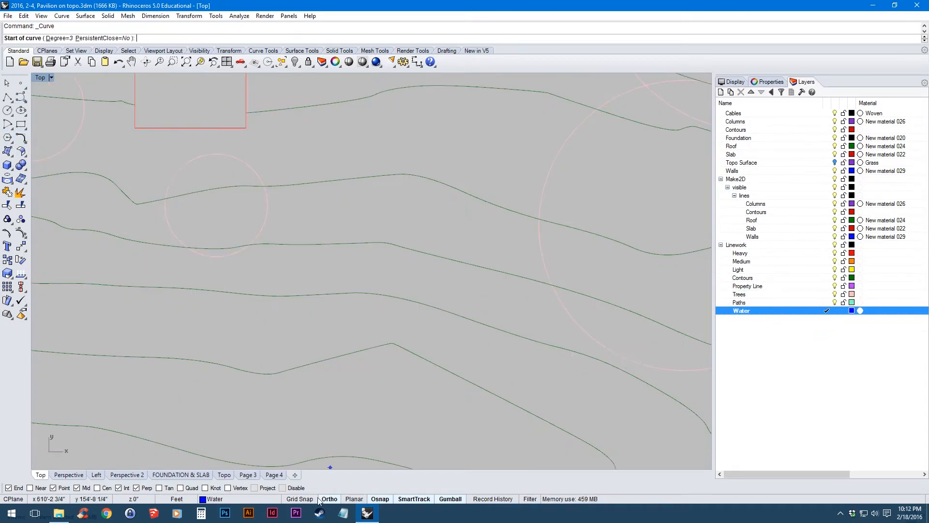
pyautogui.click(330, 499)
pyautogui.scroll(-3, 362, 289)
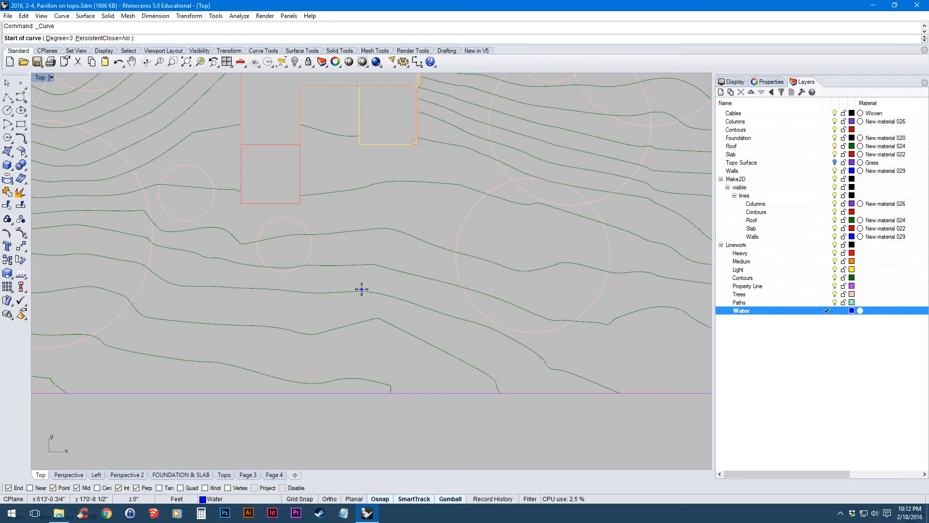
pyautogui.scroll(2, 365, 314)
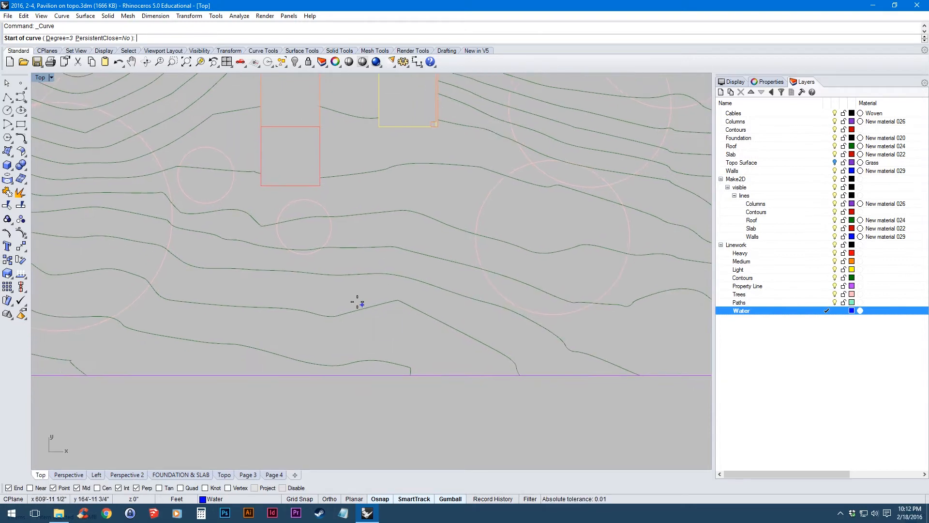
pyautogui.click(312, 296)
pyautogui.scroll(1, 338, 274)
pyautogui.scroll(1, 338, 273)
pyautogui.click(347, 248)
pyautogui.click(467, 249)
pyautogui.click(547, 309)
pyautogui.click(514, 406)
pyautogui.click(395, 380)
pyautogui.click(278, 414)
pyautogui.click(241, 364)
pyautogui.click(297, 307)
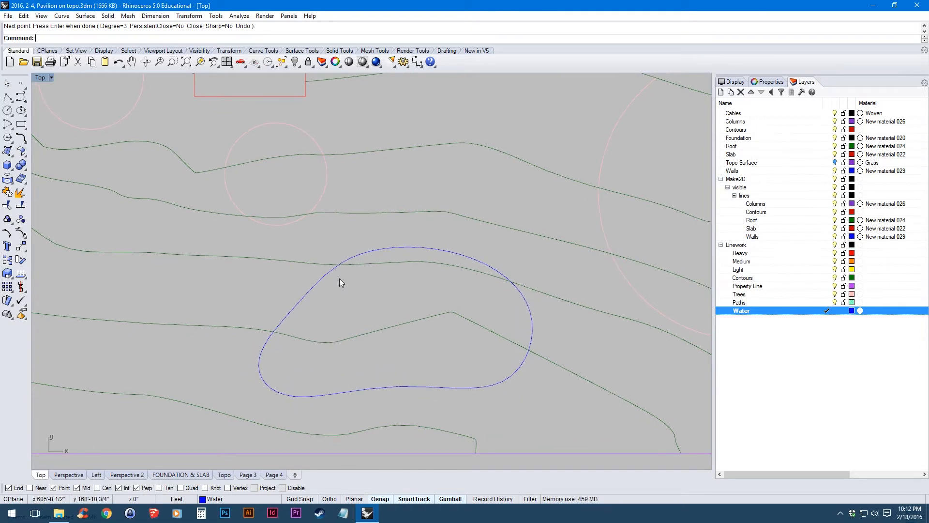
# Trim the contour lines inside the pond, using the pond outline as the cutting object.
pyautogui.write('Trim')
pyautogui.press('Return')
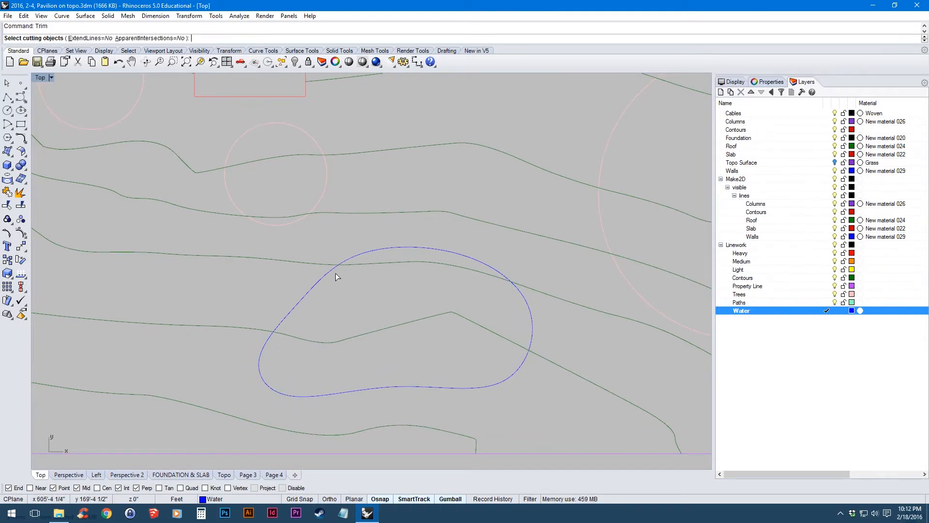
pyautogui.click(436, 252)
pyautogui.press('Return')
pyautogui.press('Return')
# Make the Paths layer the current layer.
pyautogui.scroll(-4, 407, 270)
pyautogui.moveTo(378, 224); pyautogui.dragTo(374, 338)
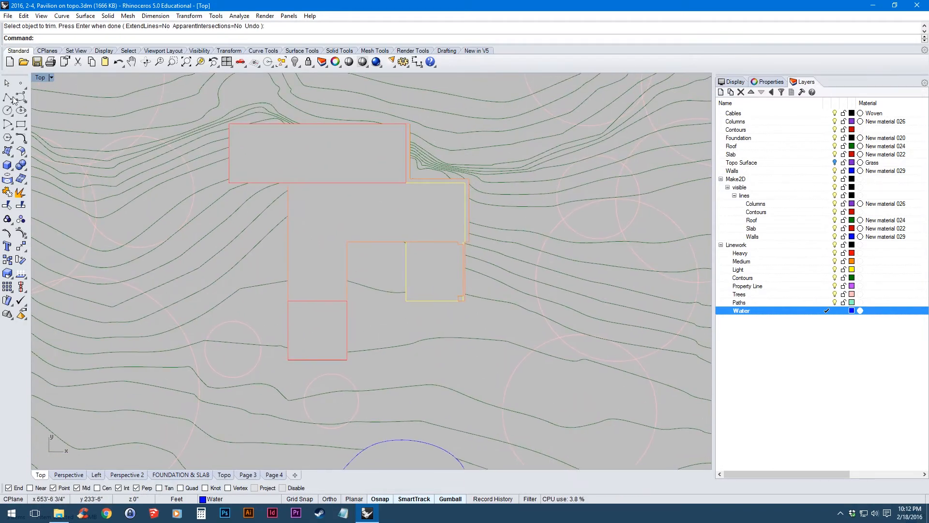
pyautogui.click(827, 302)
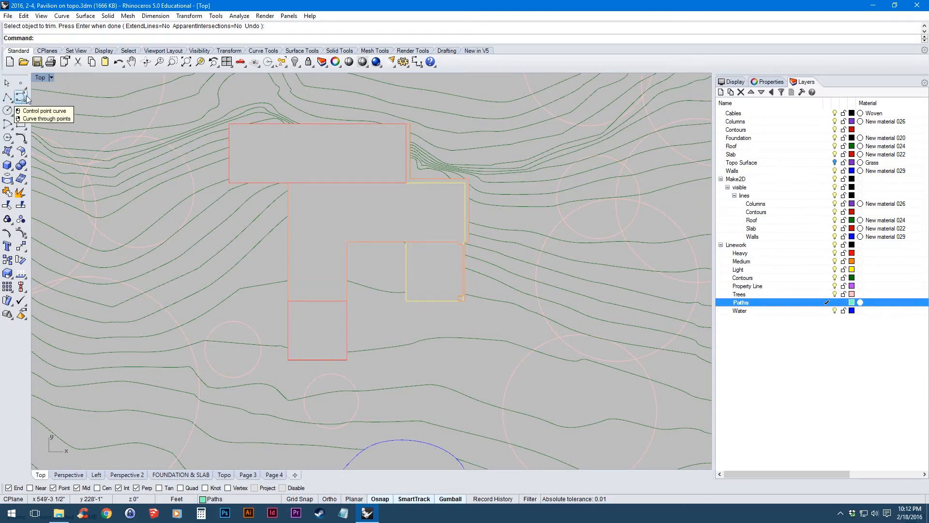
# With the Near snap on, draw a gently winding control point curve from the pavilion's west wall to the west property line.
pyautogui.click(21, 97)
pyautogui.moveTo(207, 208); pyautogui.dragTo(389, 235)
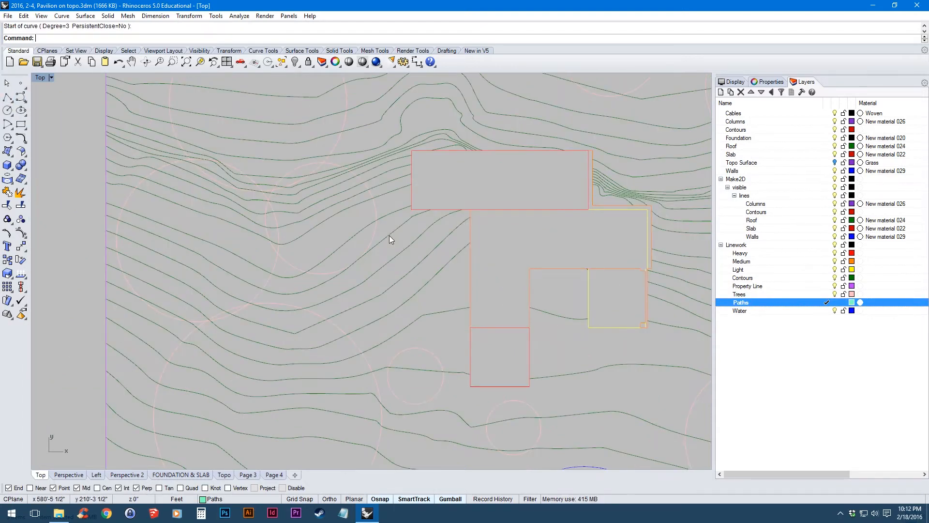
pyautogui.click(27, 95)
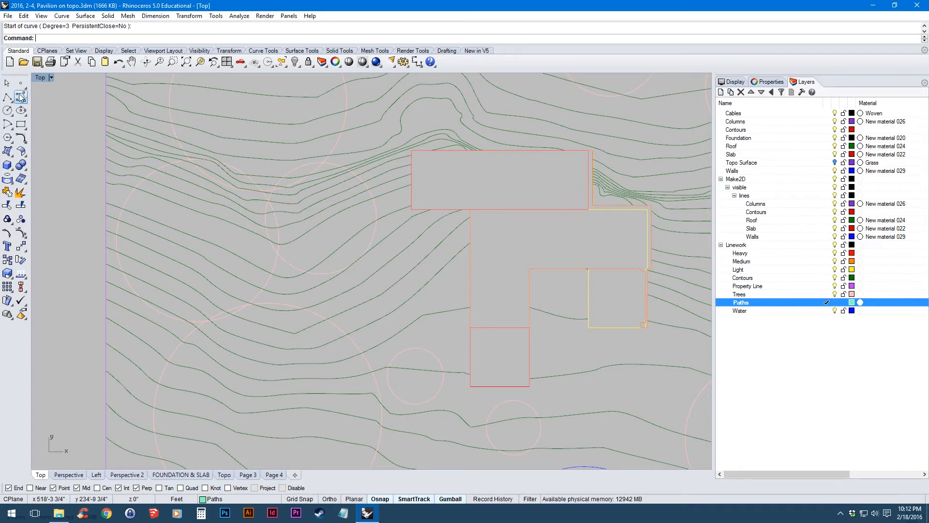
pyautogui.scroll(4, 473, 256)
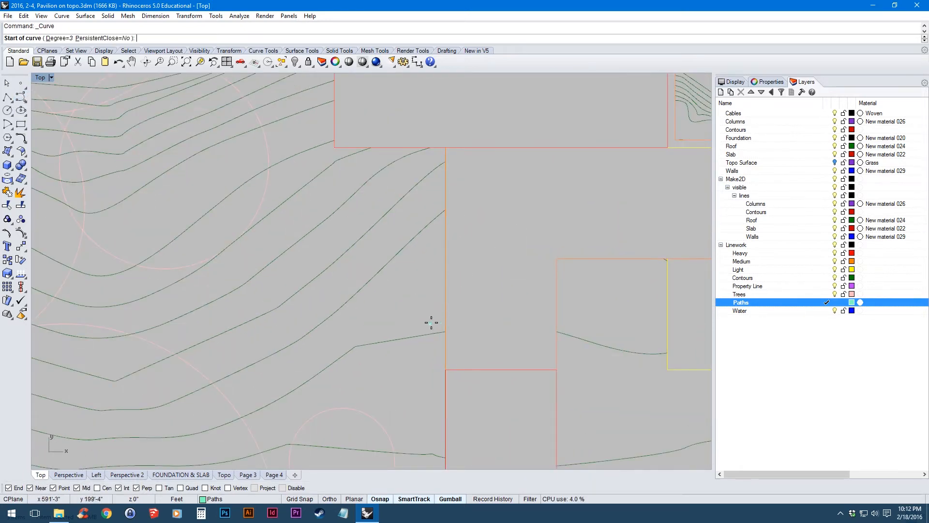
pyautogui.click(451, 302)
pyautogui.moveTo(278, 291); pyautogui.dragTo(484, 280)
pyautogui.click(485, 295)
pyautogui.moveTo(312, 284); pyautogui.dragTo(398, 281)
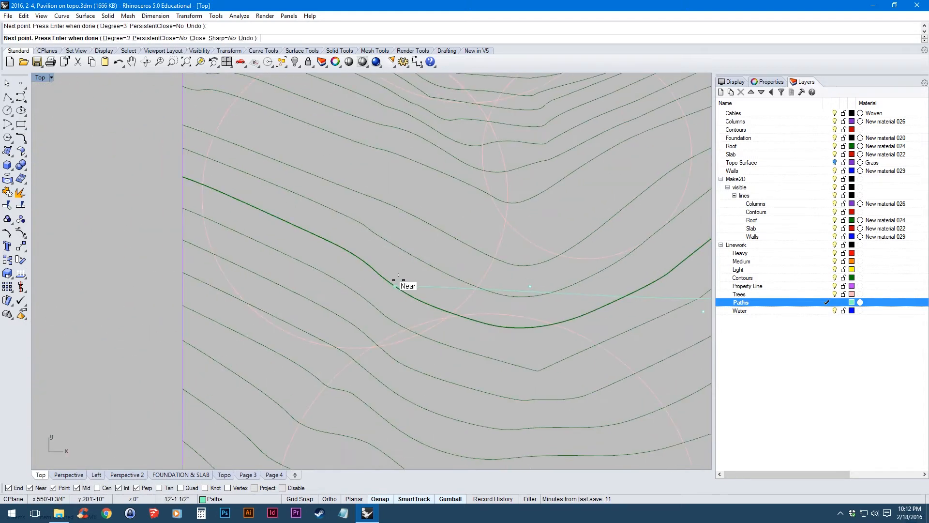
pyautogui.click(384, 253)
pyautogui.click(268, 228)
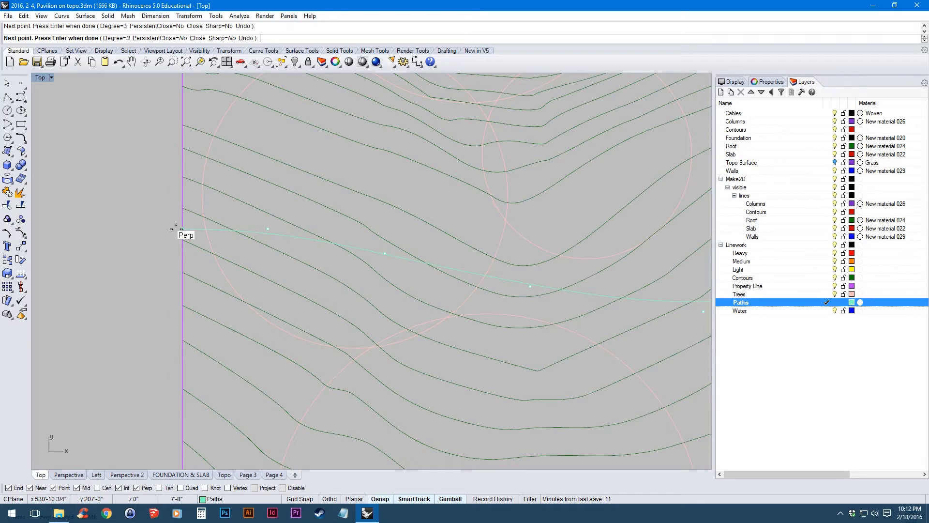
pyautogui.scroll(-3, 214, 234)
pyautogui.press('Return')
# Copy the path curve about 4'-6" north along the pavilion's west wall to form the path's second edge.
pyautogui.scroll(3, 262, 270)
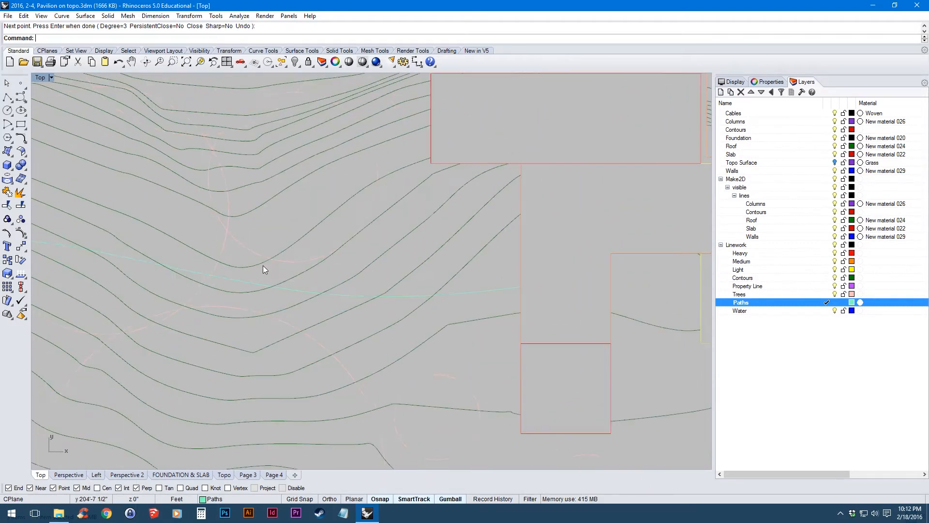
pyautogui.moveTo(301, 300); pyautogui.dragTo(344, 288)
pyautogui.click(345, 282)
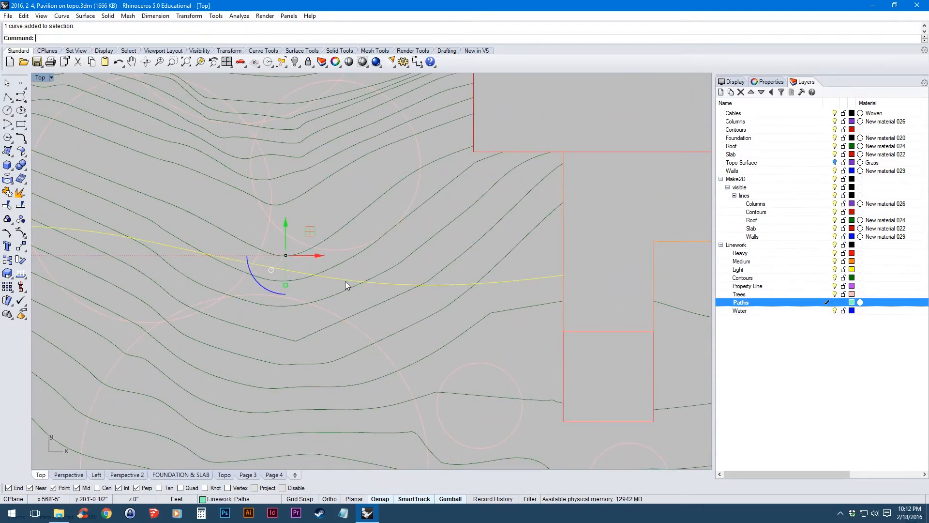
pyautogui.write('Copy')
pyautogui.press('Return')
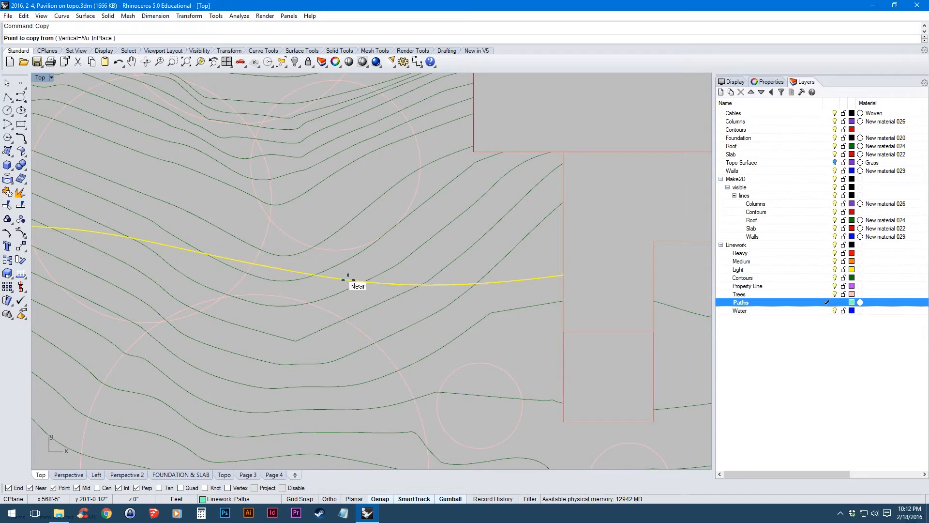
pyautogui.scroll(3, 522, 277)
pyautogui.click(526, 277)
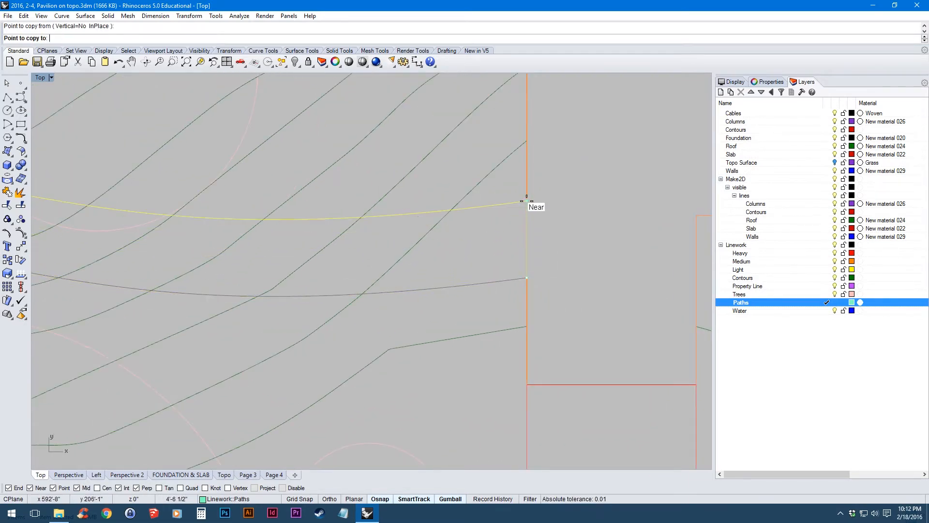
pyautogui.click(526, 199)
pyautogui.press('Return')
# Draw a control point curve from the upper path edge, looping around the pavilion's north side to the east property line.
pyautogui.scroll(-4, 449, 269)
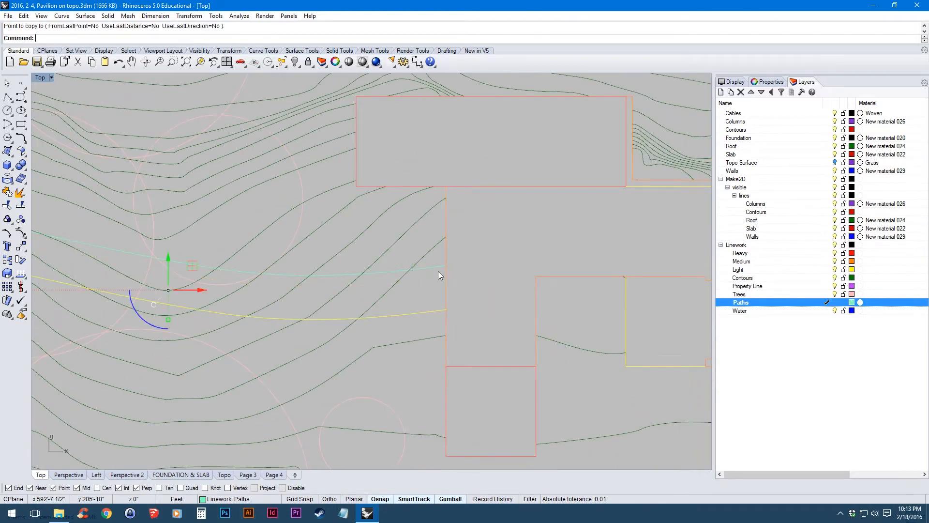
pyautogui.click(21, 97)
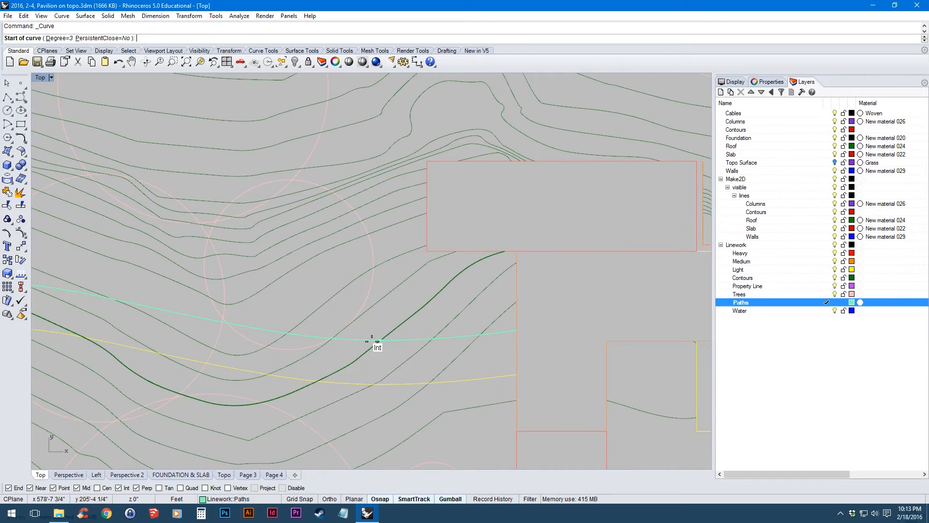
pyautogui.moveTo(240, 334); pyautogui.dragTo(295, 336)
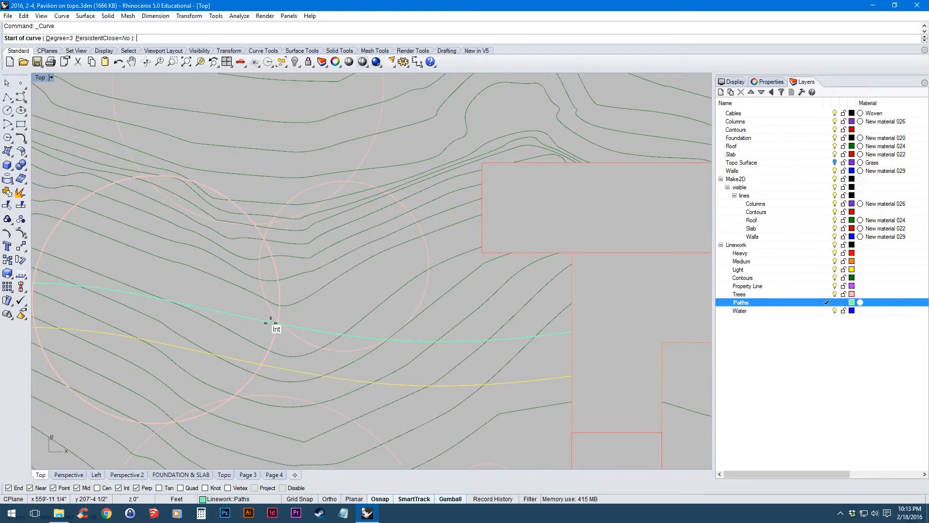
pyautogui.click(277, 323)
pyautogui.moveTo(293, 264); pyautogui.dragTo(292, 309)
pyautogui.click(268, 272)
pyautogui.moveTo(266, 191); pyautogui.dragTo(243, 271)
pyautogui.click(249, 234)
pyautogui.moveTo(316, 168); pyautogui.dragTo(218, 234)
pyautogui.scroll(-2, 218, 234)
pyautogui.click(239, 213)
pyautogui.click(419, 207)
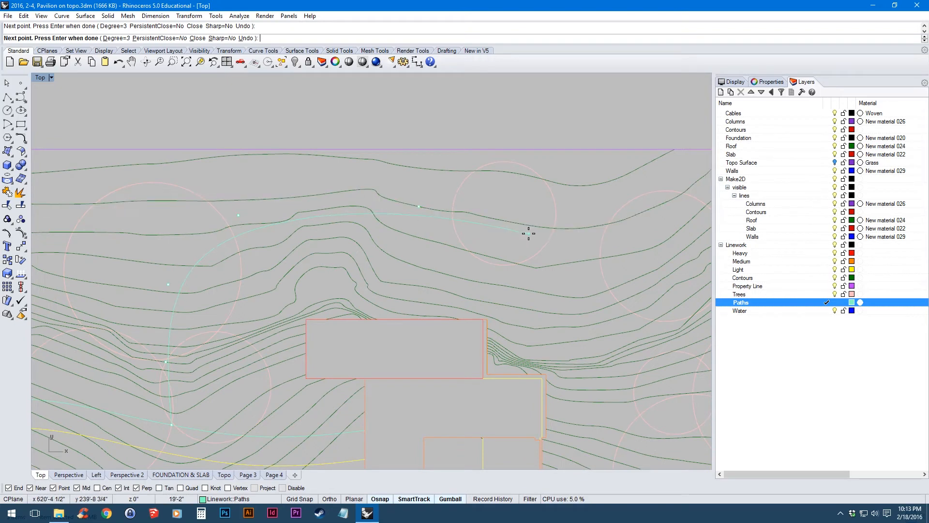
pyautogui.click(529, 233)
pyautogui.moveTo(552, 273); pyautogui.dragTo(375, 274)
pyautogui.click(416, 325)
pyautogui.moveTo(502, 342); pyautogui.dragTo(355, 271)
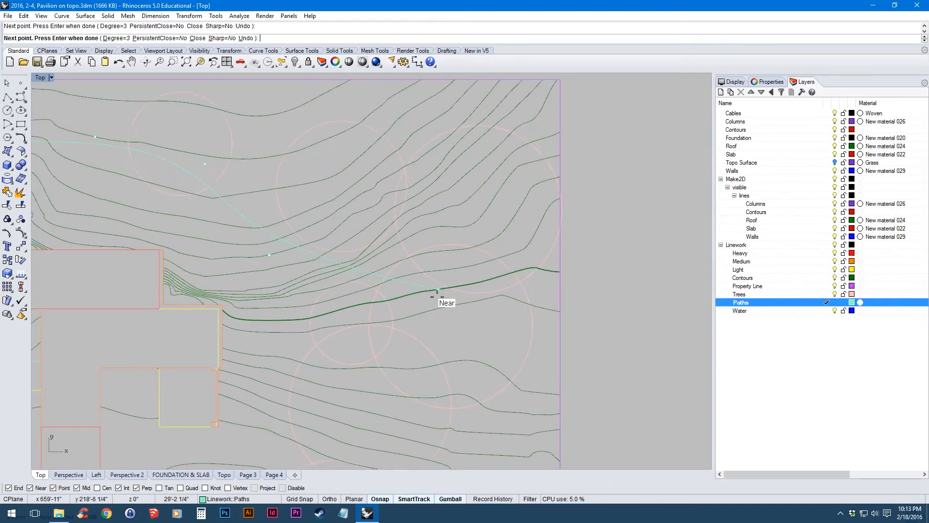
pyautogui.click(561, 311)
pyautogui.press('Return')
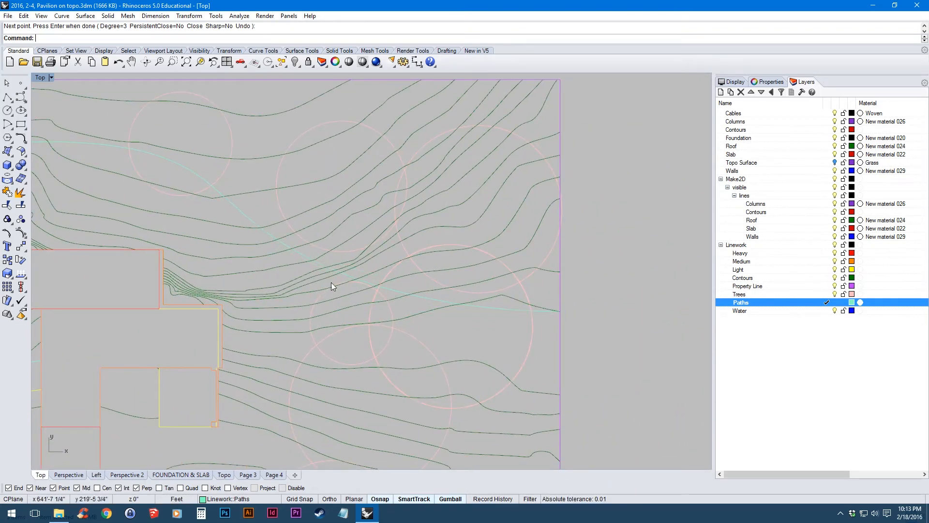
# Offset the looping path curve 5' toward its outer side to form the path's second edge.
pyautogui.click(318, 262)
pyautogui.moveTo(157, 207); pyautogui.dragTo(373, 208)
pyautogui.write('Offset')
pyautogui.press('Return')
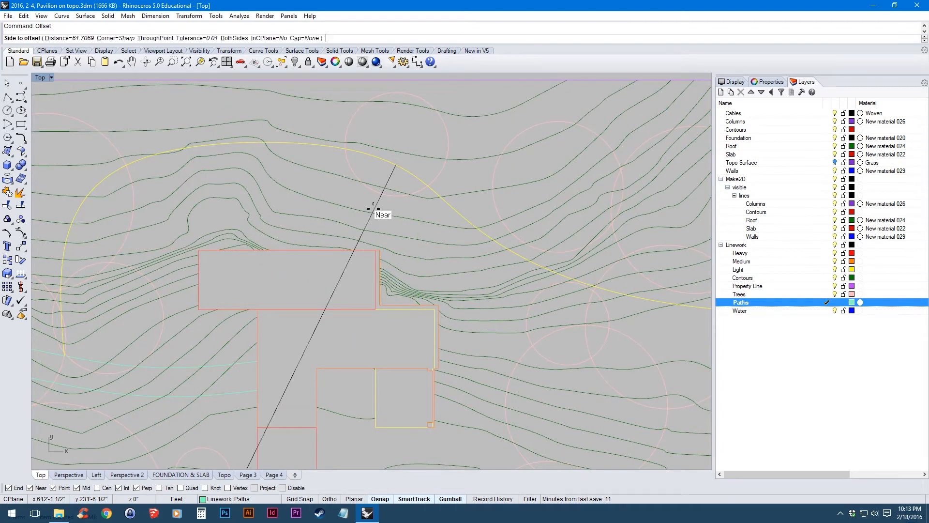
pyautogui.write('d')
pyautogui.press('Return')
pyautogui.write("5'")
pyautogui.press('Return')
pyautogui.moveTo(379, 193); pyautogui.dragTo(524, 243)
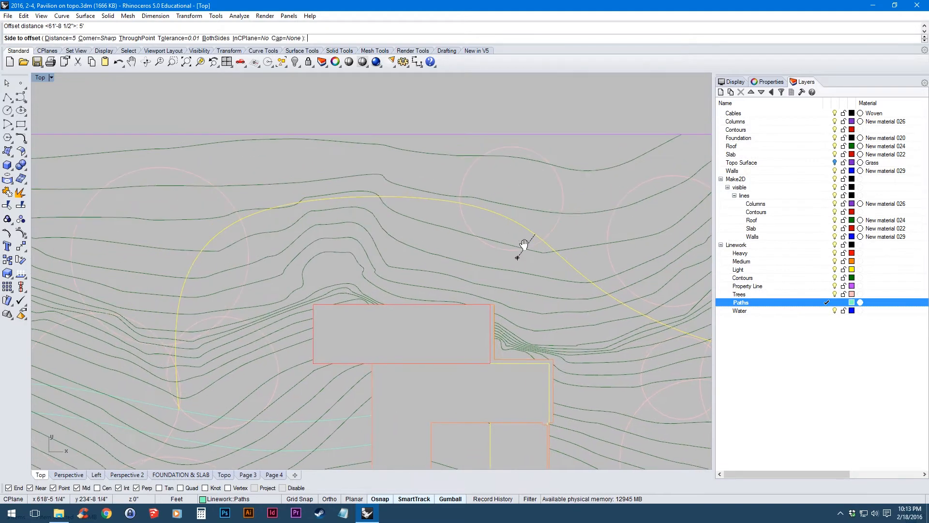
pyautogui.click(156, 282)
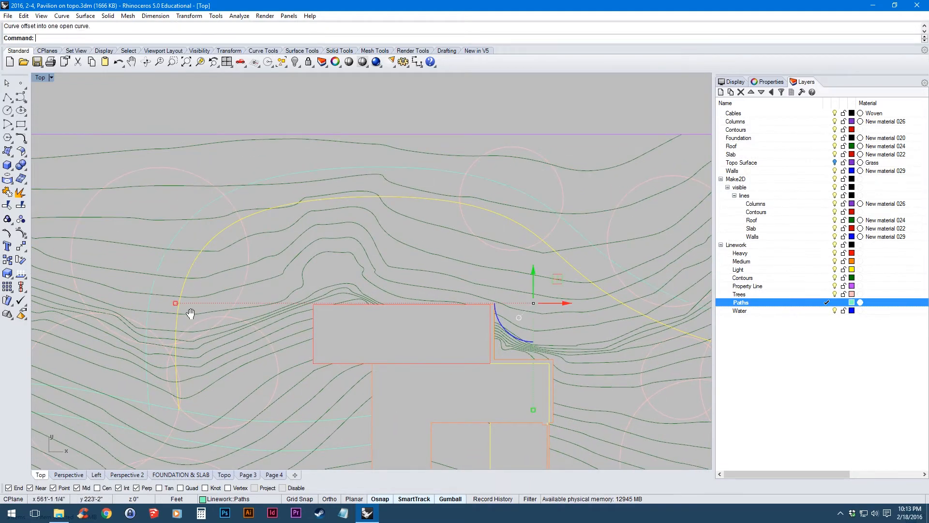
# Trim the offset curve's end that overshoots the upper edge of the west path.
pyautogui.scroll(8, 268, 323)
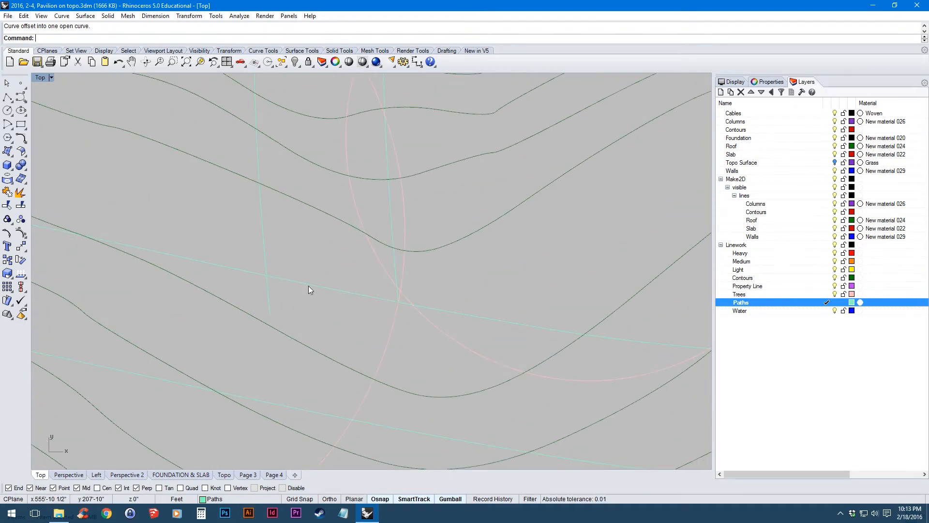
pyautogui.write('Tr')
pyautogui.press('Return')
pyautogui.click(277, 286)
pyautogui.press('Return')
pyautogui.click(268, 290)
# Trim the end of the offset path curve where it extends beyond the east property line.
pyautogui.scroll(-10, 268, 290)
pyautogui.moveTo(404, 286); pyautogui.dragTo(218, 286)
pyautogui.scroll(-6, 217, 286)
pyautogui.moveTo(509, 281); pyautogui.dragTo(296, 291)
pyautogui.scroll(7, 417, 279)
pyautogui.scroll(7, 398, 227)
pyautogui.scroll(10, 389, 189)
pyautogui.press('Return')
pyautogui.click(438, 225)
pyautogui.press('Return')
pyautogui.click(452, 232)
pyautogui.press('Return')
pyautogui.scroll(-5, 452, 239)
pyautogui.scroll(-8, 485, 257)
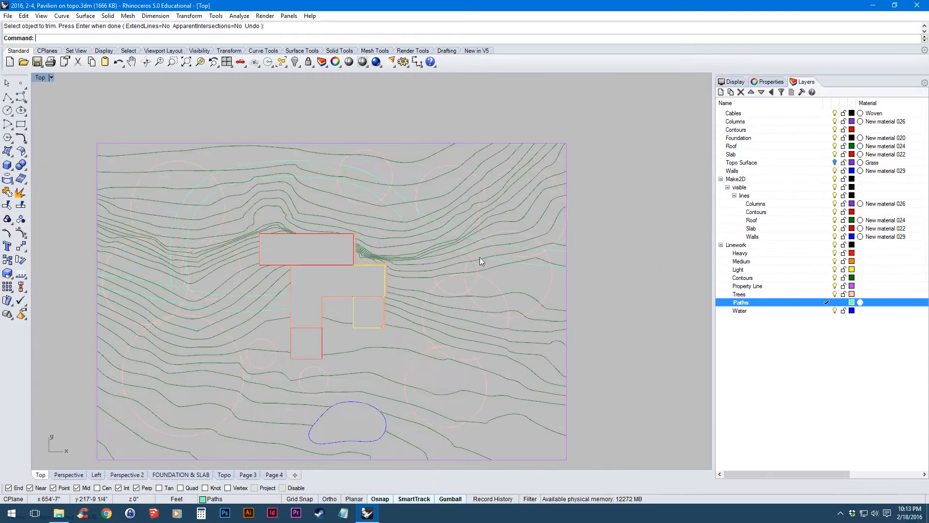
# Trim the west path's upper edge between the two looping path edges to open the junction, and save the model.
pyautogui.scroll(12, 346, 294)
pyautogui.scroll(5, 318, 289)
pyautogui.press('Return')
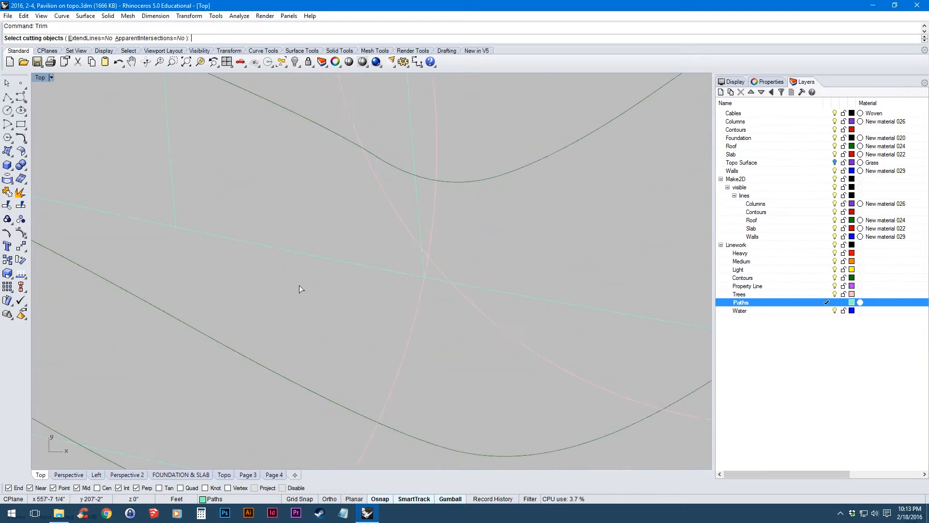
pyautogui.click(184, 197)
pyautogui.scroll(4, 414, 210)
pyautogui.click(419, 210)
pyautogui.scroll(-3, 420, 211)
pyautogui.press('Return')
pyautogui.click(333, 264)
pyautogui.press('Return')
pyautogui.scroll(-7, 301, 286)
pyautogui.scroll(10, 309, 286)
pyautogui.scroll(-8, 308, 285)
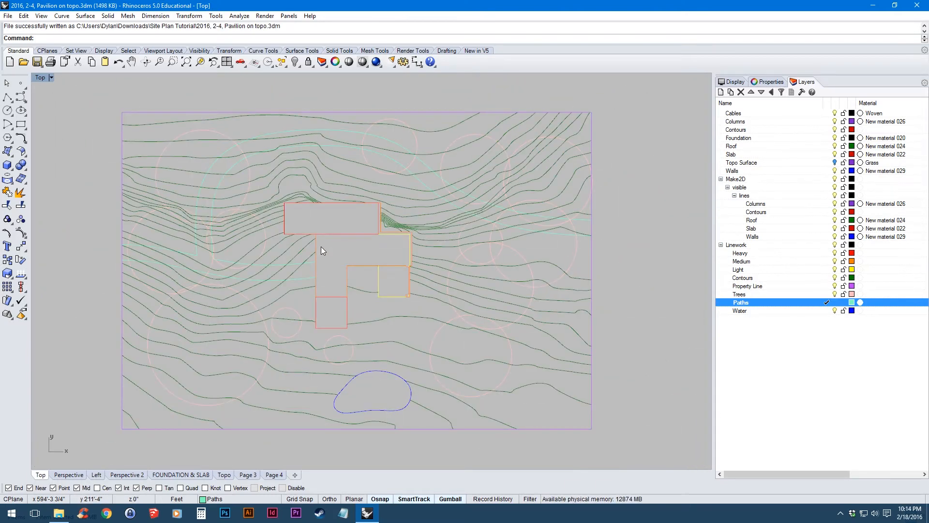
# Create a landscape Tabloid layout for the Adobe PDF printer with one detail and name it Site Plan.
pyautogui.click(442, 51)
pyautogui.click(23, 62)
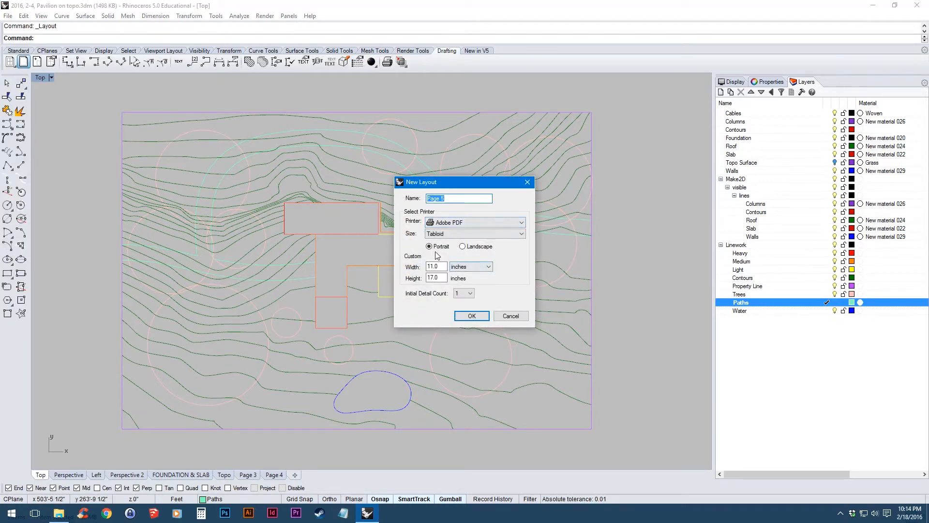
pyautogui.click(476, 247)
pyautogui.doubleClick(461, 199)
pyautogui.write('Site Plan')
pyautogui.press('Return')
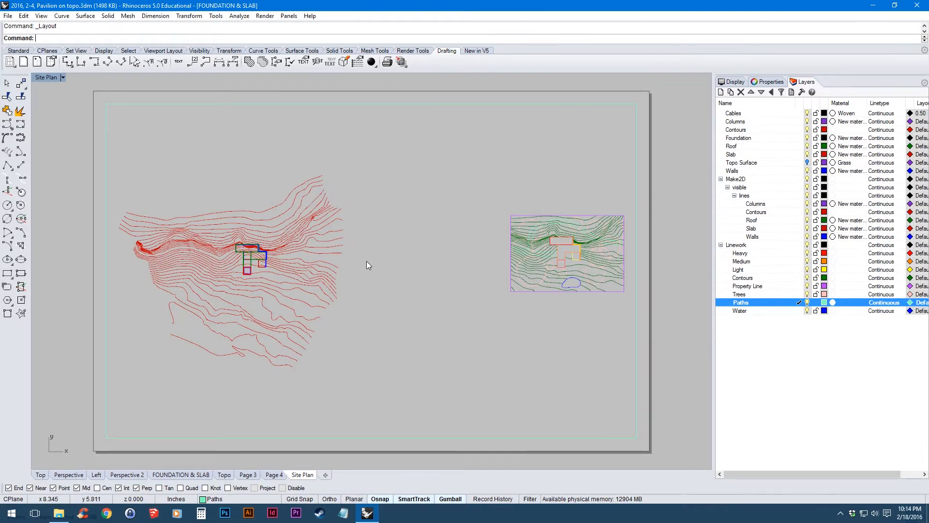
# Activate the layout's detail and frame the site plan linework in the middle of the sheet.
pyautogui.doubleClick(460, 213)
pyautogui.moveTo(466, 216); pyautogui.dragTo(315, 283)
pyautogui.scroll(8, 359, 289)
pyautogui.moveTo(437, 318); pyautogui.dragTo(313, 234)
pyautogui.scroll(2, 387, 237)
pyautogui.moveTo(405, 245); pyautogui.dragTo(414, 229)
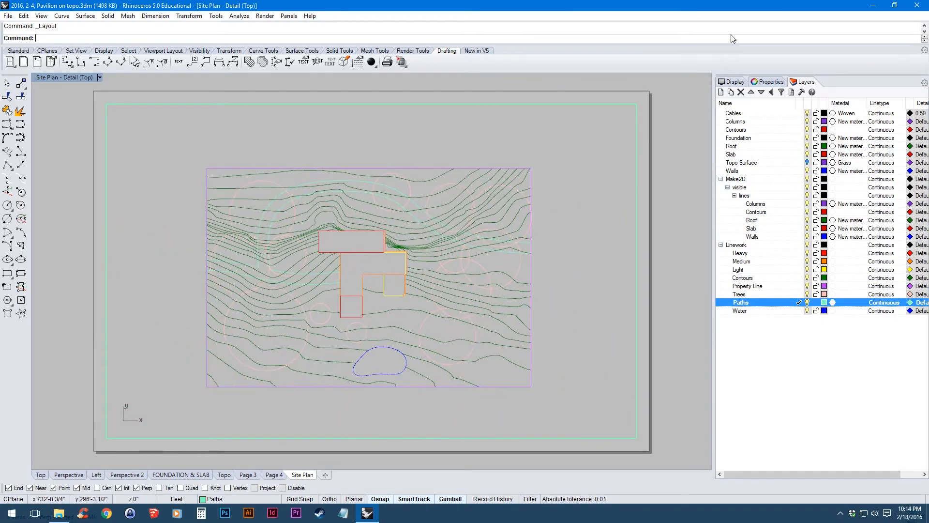
# Try a detail scale of 1 inch on the layout to 8 feet in the model.
pyautogui.click(779, 85)
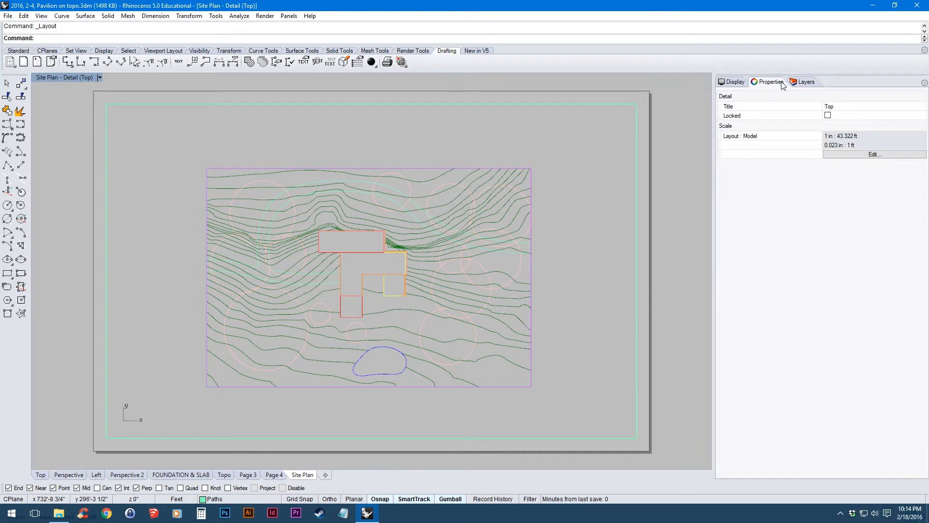
pyautogui.click(861, 155)
pyautogui.write('1')
pyautogui.press('Return')
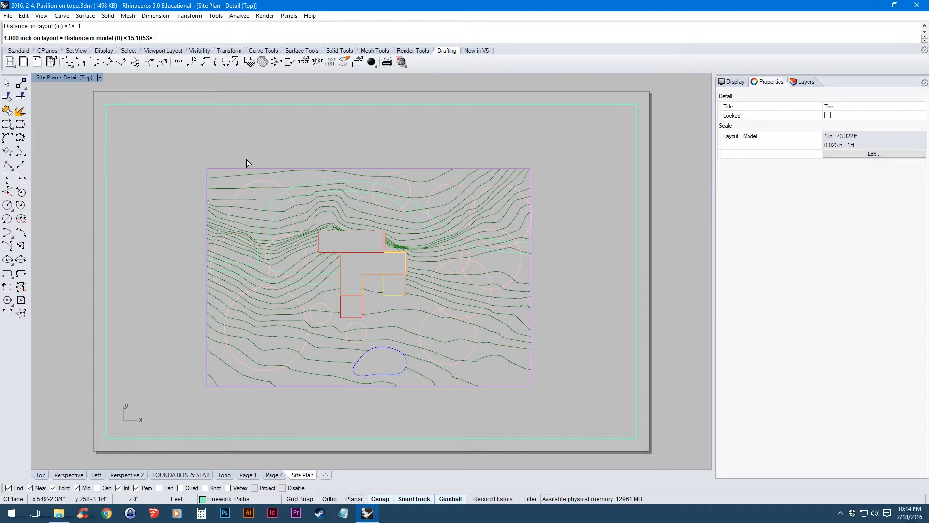
pyautogui.write('8')
pyautogui.press('Return')
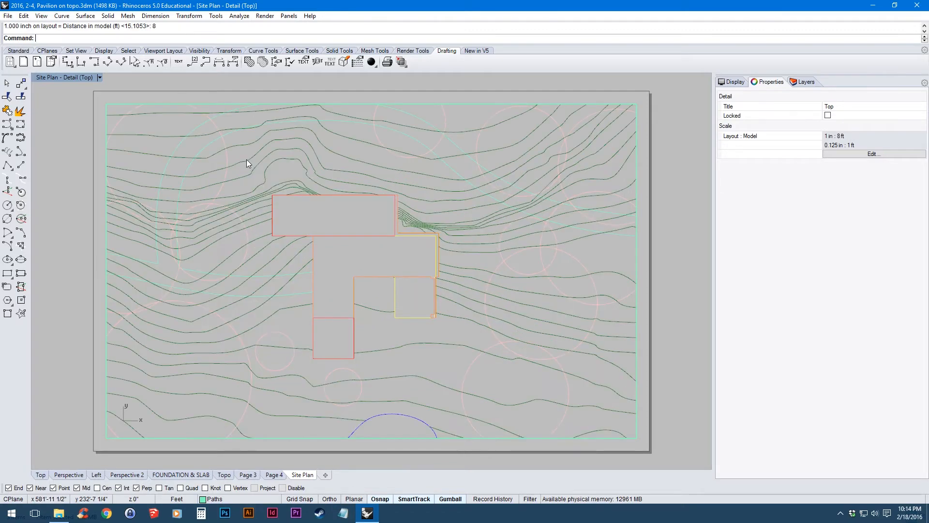
# Set the detail's scale to 1 inch = 16 feet, center the site plan on the sheet and return to the layout.
pyautogui.moveTo(362, 247); pyautogui.dragTo(402, 268)
pyautogui.click(857, 155)
pyautogui.press('Return')
pyautogui.write('16')
pyautogui.press('Return')
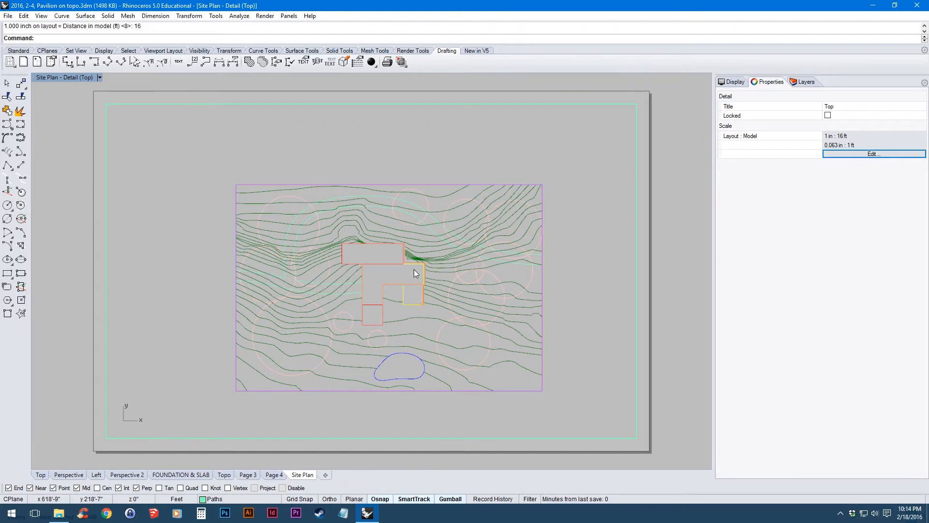
pyautogui.doubleClick(663, 275)
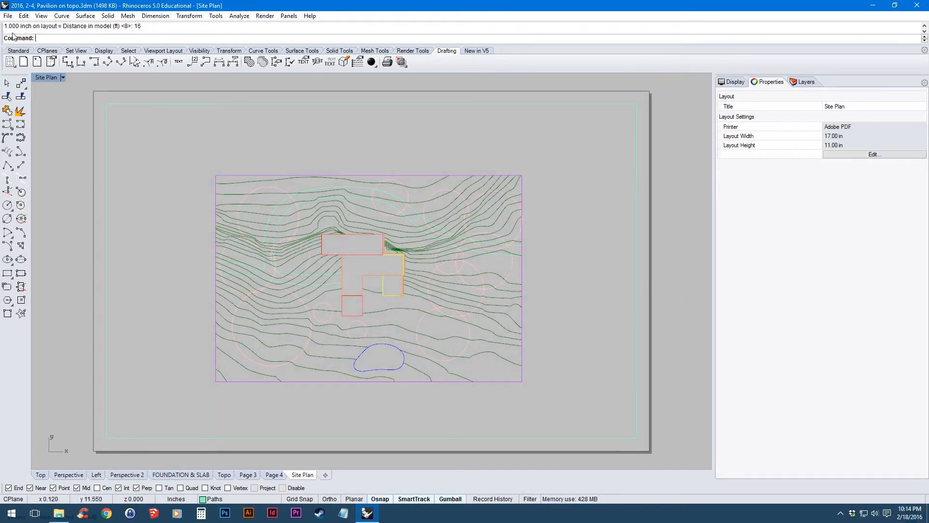
# Compare the raster and vector output previews of the Site Plan layout in the print setup.
pyautogui.click(8, 15)
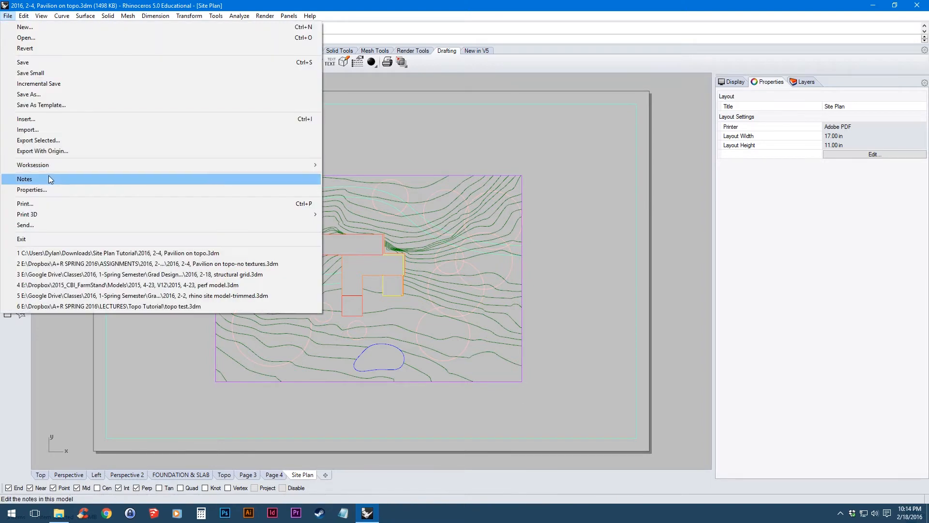
pyautogui.click(49, 203)
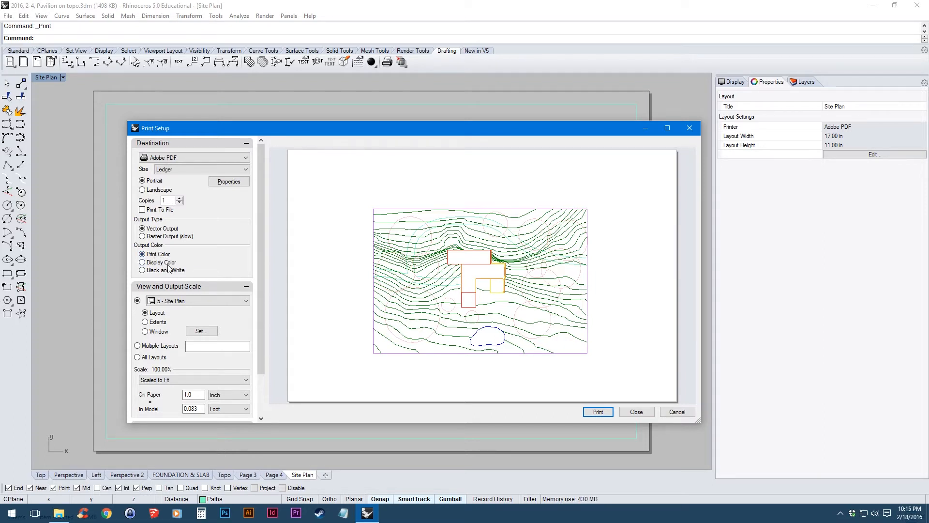
pyautogui.click(164, 230)
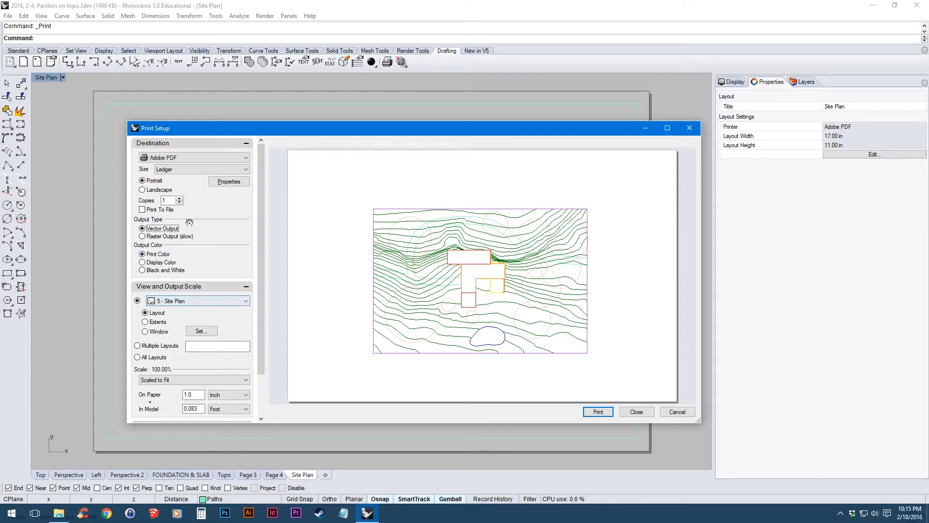
pyautogui.click(166, 236)
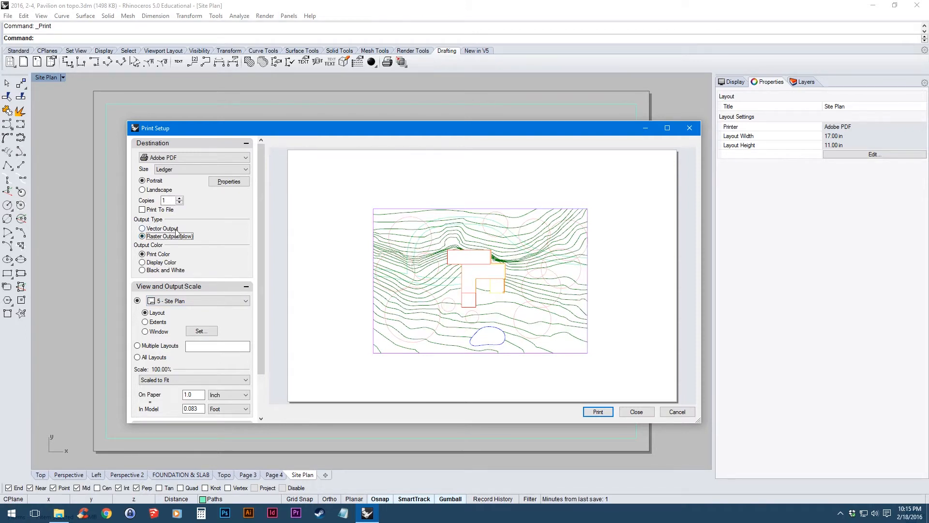
pyautogui.click(175, 229)
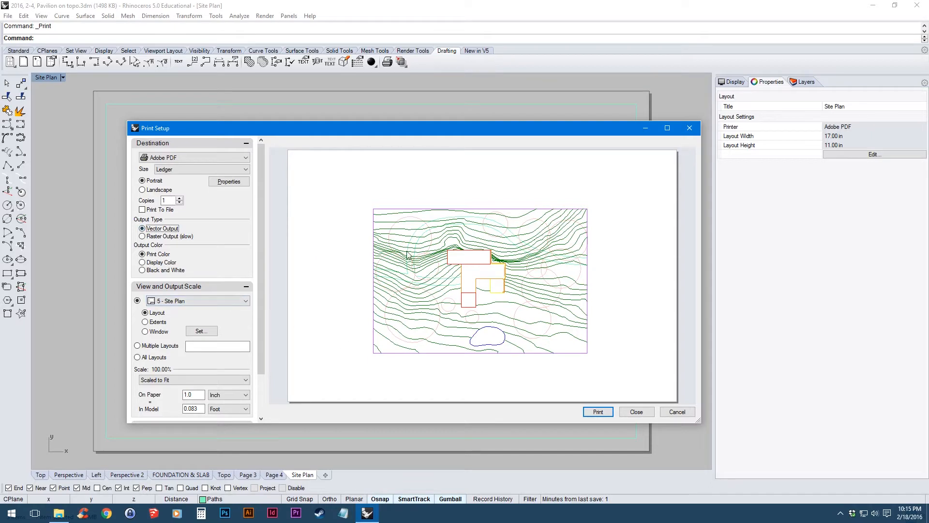
pyautogui.click(634, 411)
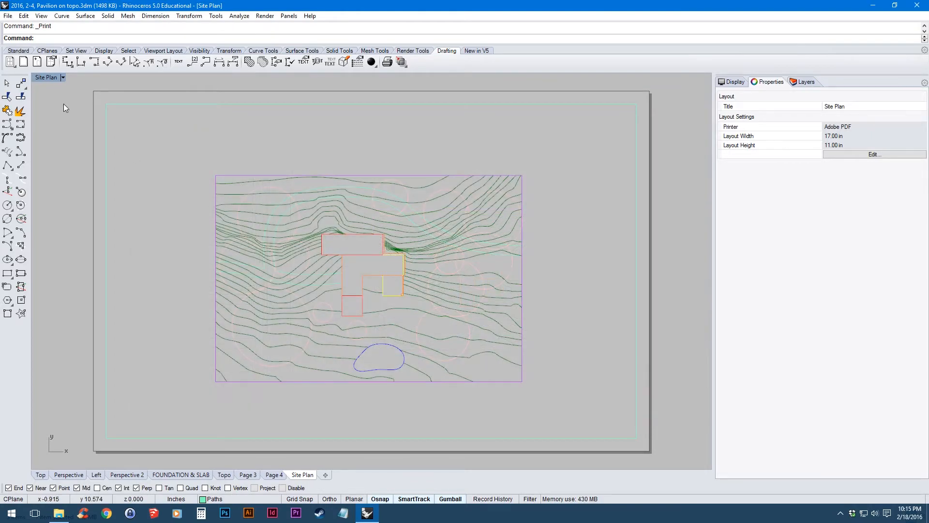
pyautogui.click(47, 77)
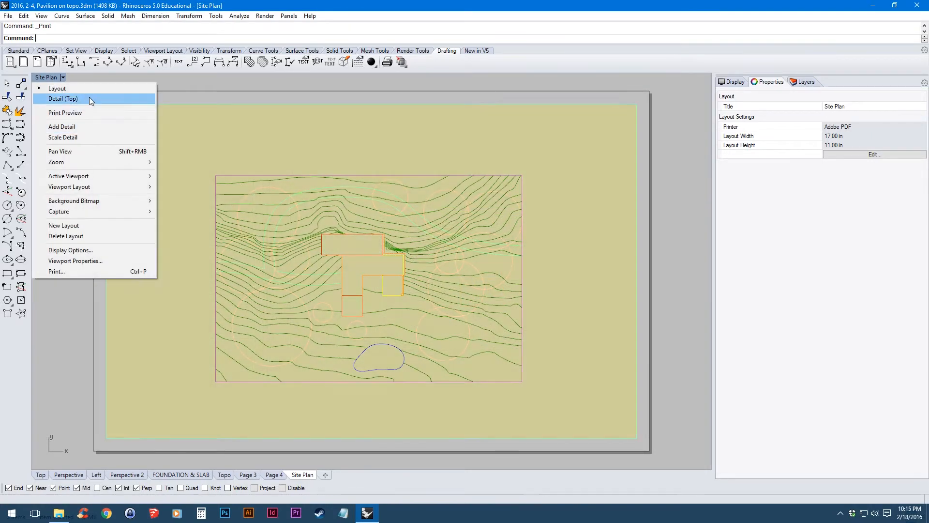
pyautogui.click(285, 231)
pyautogui.doubleClick(286, 232)
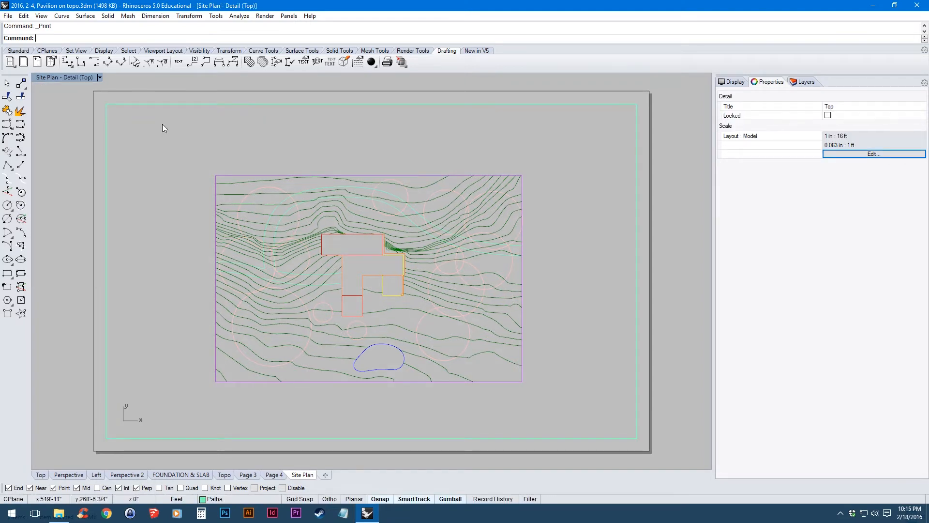
pyautogui.click(73, 81)
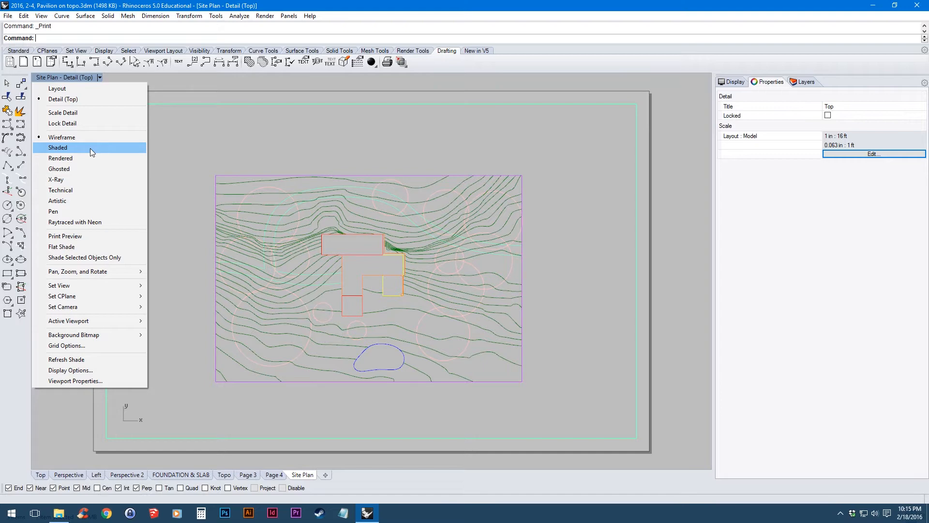
pyautogui.doubleClick(695, 136)
# Print the Site Plan layout to Adobe PDF with vector output, saving it as 2016, 2-4, Pavilion on topo.pdf.
pyautogui.click(8, 17)
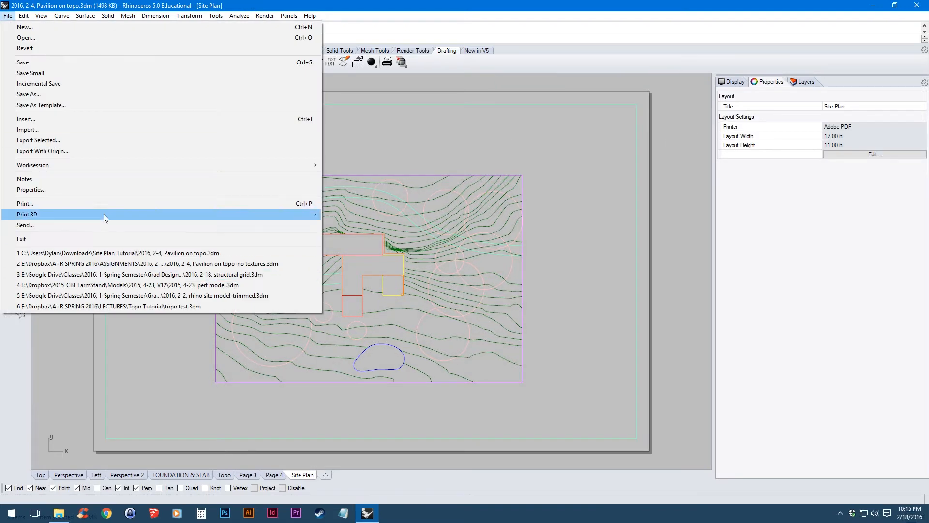
pyautogui.click(103, 204)
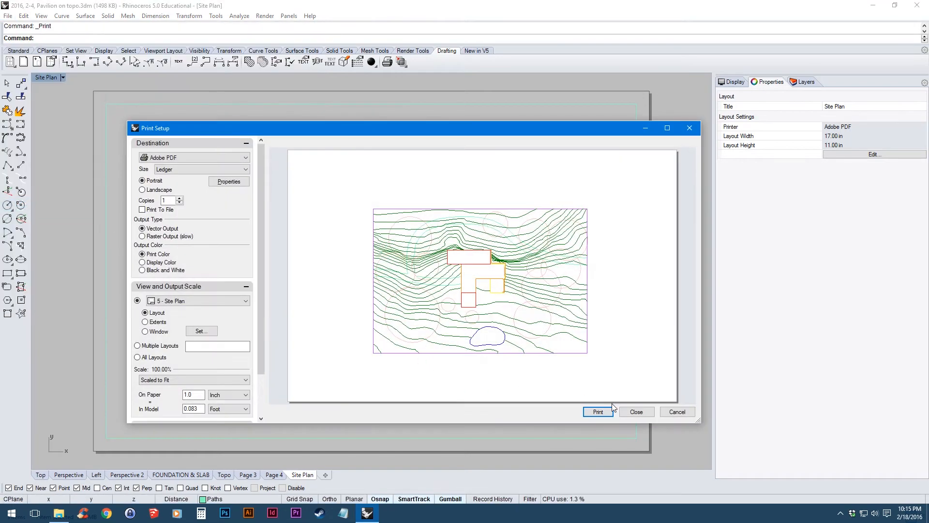
pyautogui.click(598, 411)
pyautogui.click(686, 374)
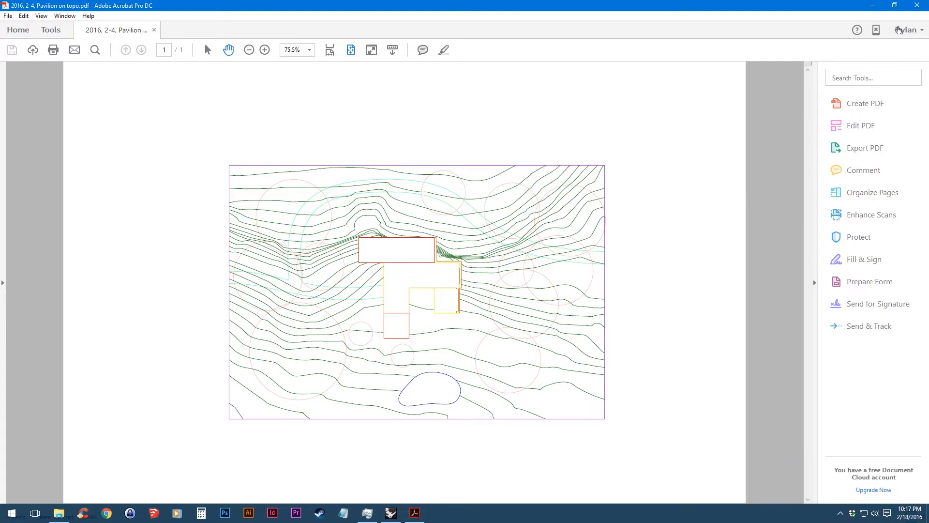
# Open 2016, 2-4, Pavilion on topo.pdf from the Site Plan Tutorial folder in Adobe Illustrator CC 2015.
pyautogui.click(59, 513)
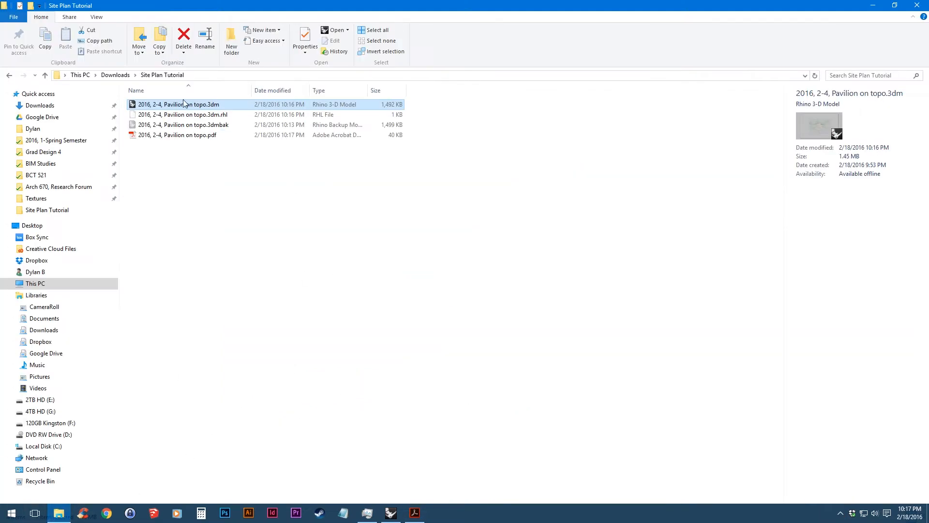
pyautogui.click(192, 139)
pyautogui.rightClick(193, 138)
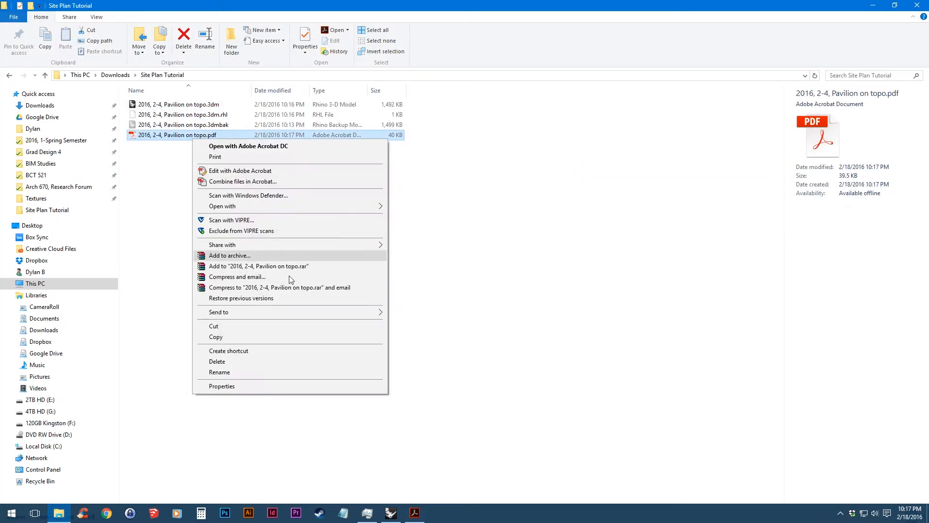
pyautogui.moveTo(304, 207)
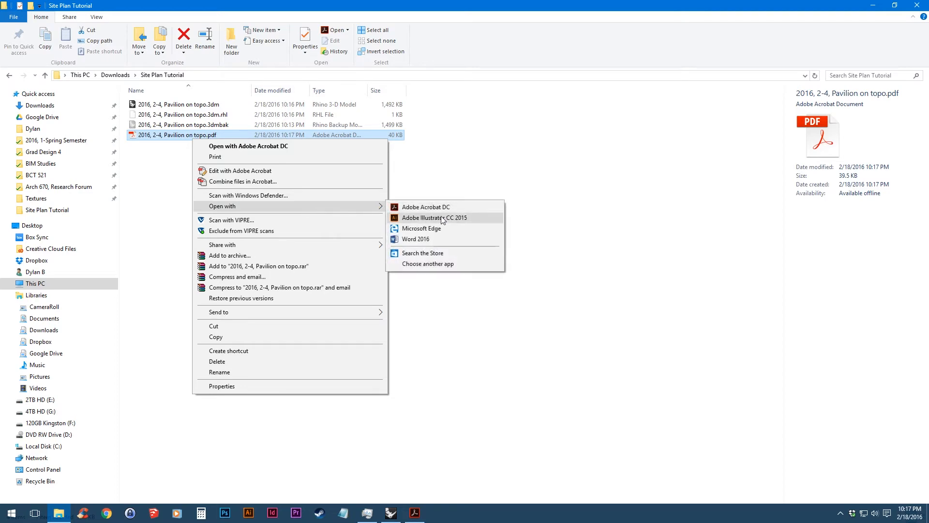
pyautogui.click(443, 220)
# Close the exported PDF in Adobe Acrobat and exit Acrobat.
pyautogui.moveTo(415, 513)
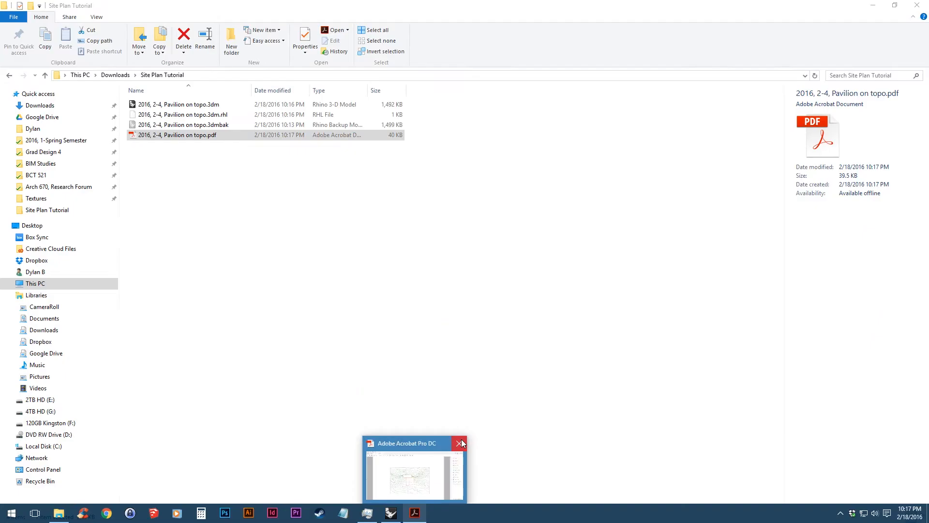
pyautogui.click(410, 454)
pyautogui.moveTo(393, 514)
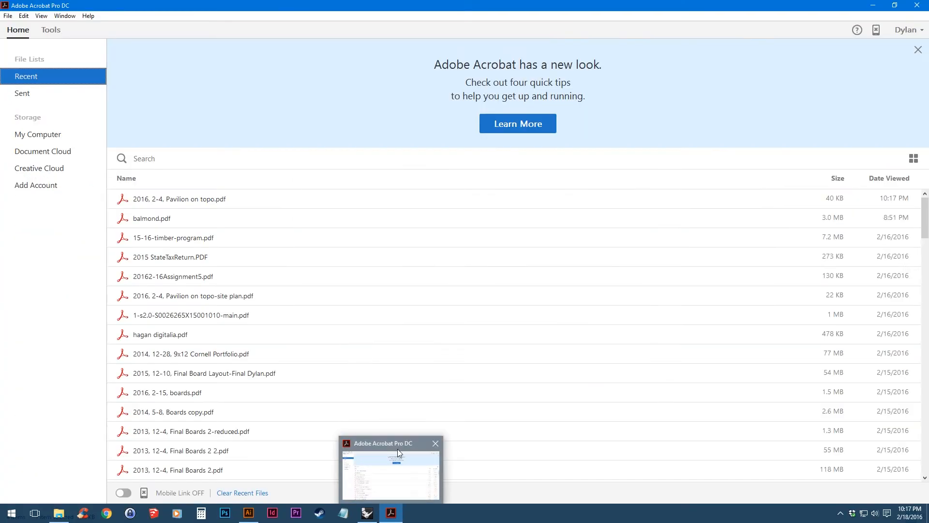
pyautogui.click(434, 448)
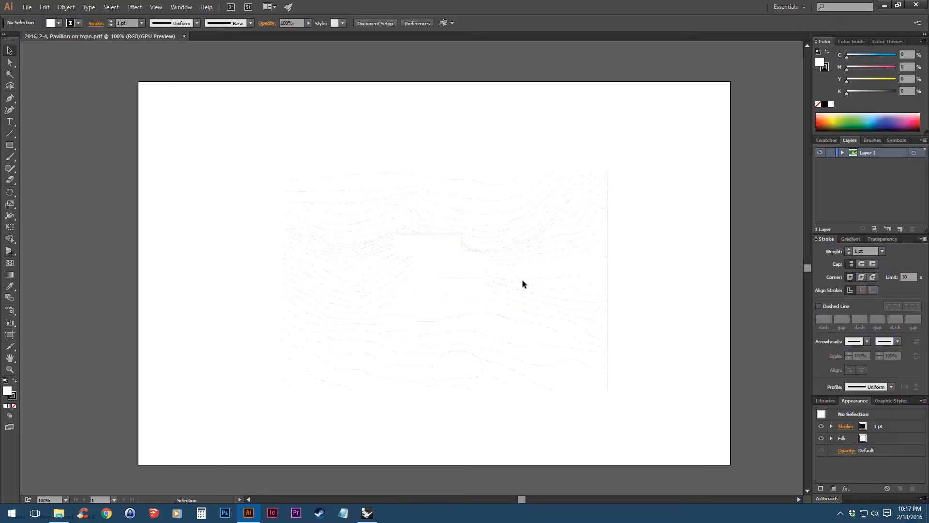
# Add a new layer above Layer 1 and name it Linework.
pyautogui.click(900, 228)
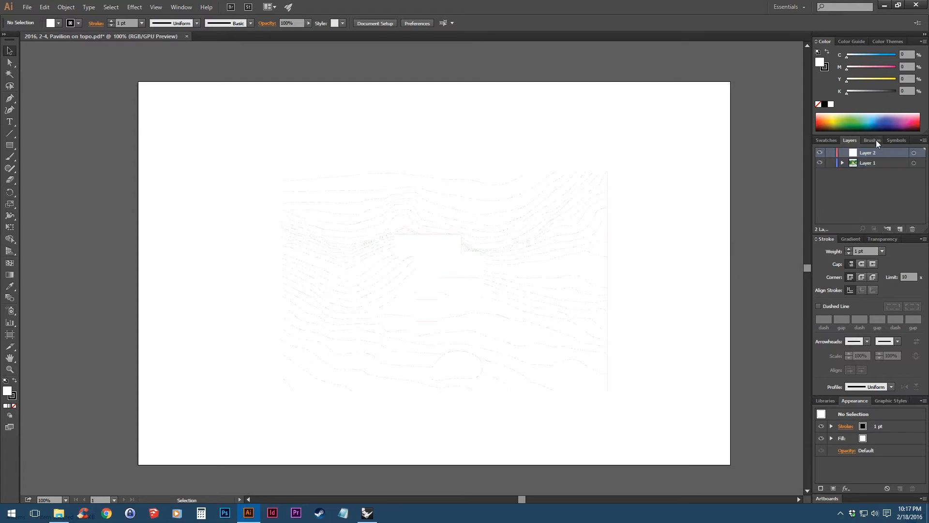
pyautogui.doubleClick(865, 153)
pyautogui.write('L')
pyautogui.press('Return')
# Create seven sublayers inside the Linework layer.
pyautogui.click(887, 229)
pyautogui.click(888, 229)
pyautogui.click(887, 229)
pyautogui.click(887, 229)
pyautogui.click(888, 229)
pyautogui.click(887, 229)
pyautogui.click(888, 228)
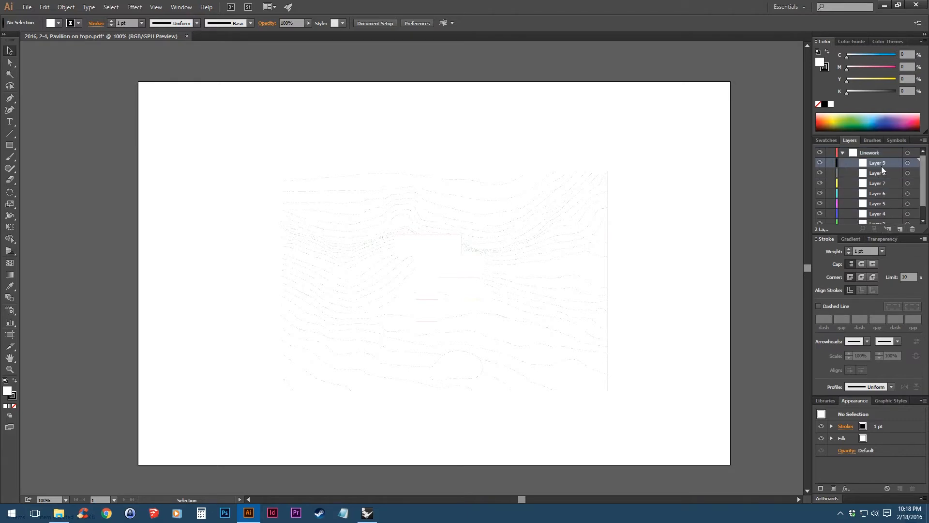
# Name the first three sublayers inside Linework Heavy, Medium and Light.
pyautogui.write('eavy')
pyautogui.press('Return')
pyautogui.doubleClick(877, 163)
pyautogui.press('Return')
pyautogui.doubleClick(878, 173)
pyautogui.write('Medium')
pyautogui.press('Return')
pyautogui.doubleClick(882, 183)
pyautogui.write('Light')
pyautogui.press('Return')
# Name the remaining four Linework sublayers Contours, Path, Trees and Water, in that order.
pyautogui.moveTo(870, 236); pyautogui.dragTo(870, 269)
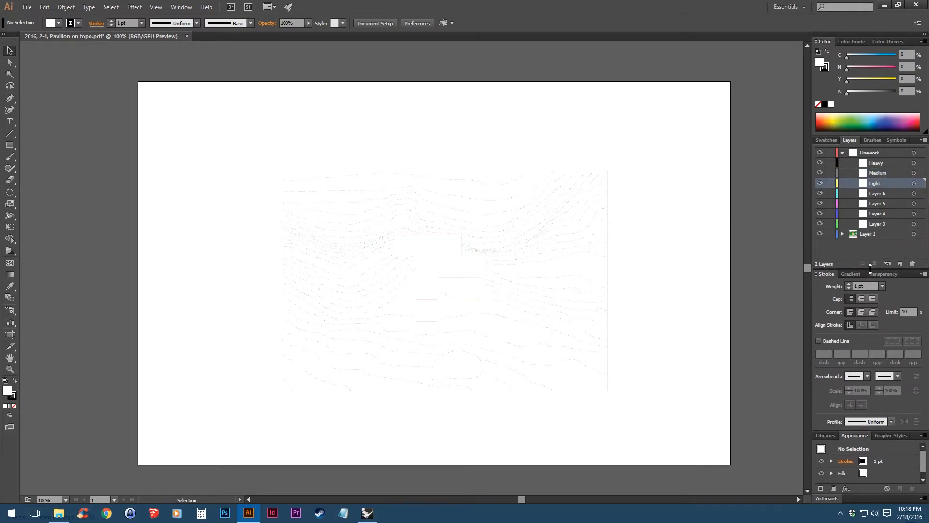
pyautogui.doubleClick(881, 193)
pyautogui.write('C')
pyautogui.press('Return')
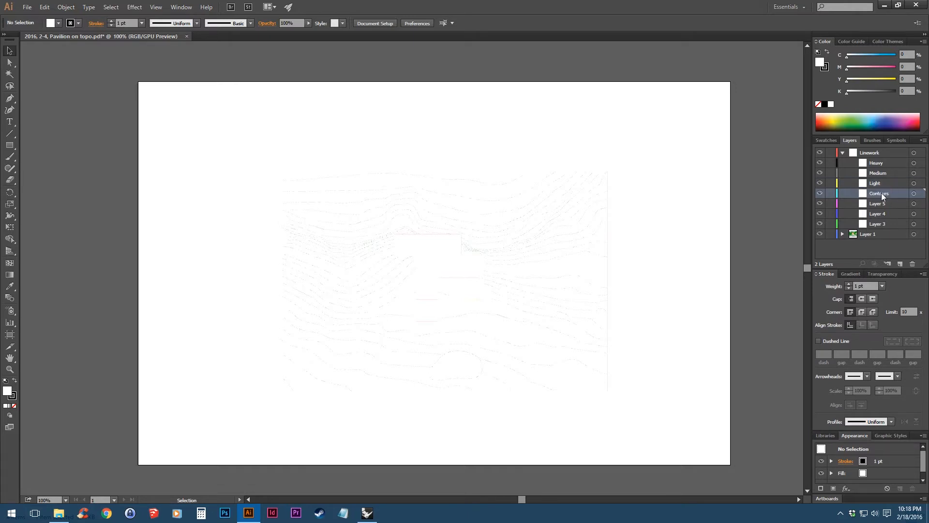
pyautogui.doubleClick(880, 203)
pyautogui.write('Path')
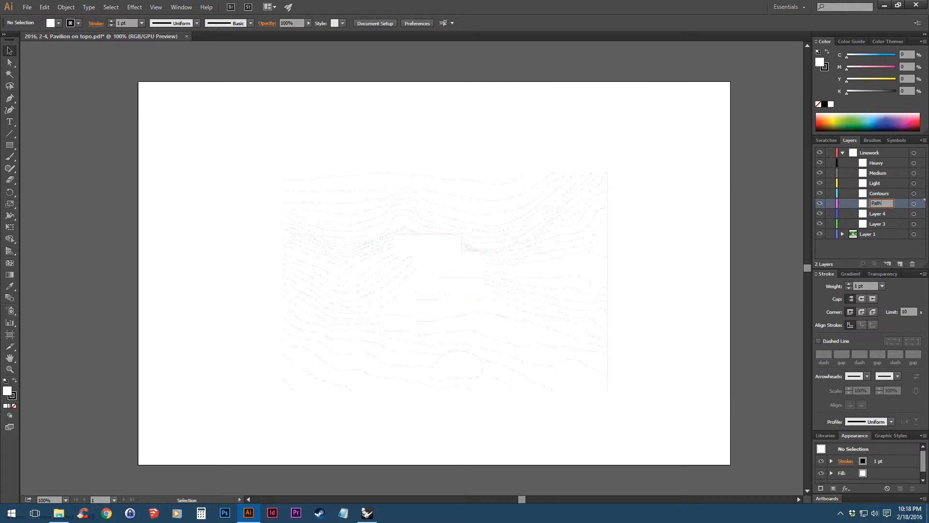
pyautogui.press('Return')
pyautogui.doubleClick(876, 213)
pyautogui.write('Trees')
pyautogui.press('Return')
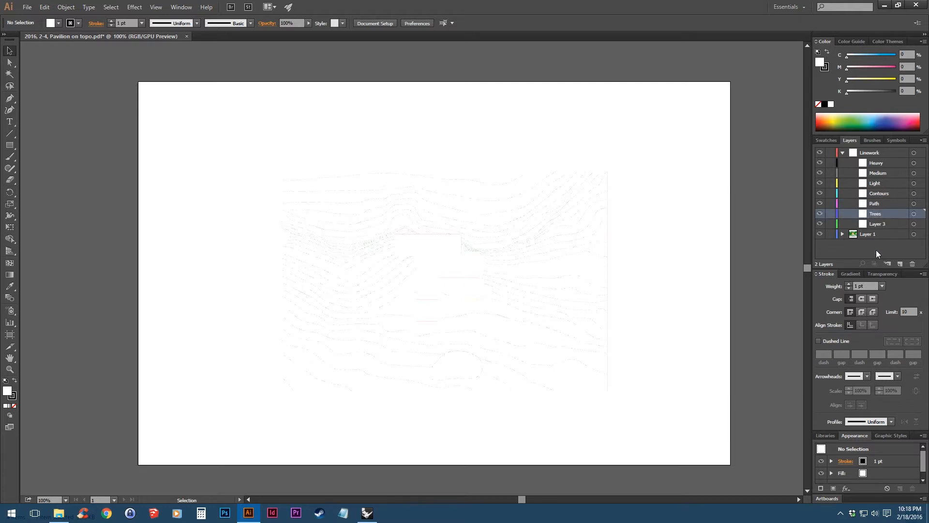
pyautogui.doubleClick(877, 223)
pyautogui.write('Water')
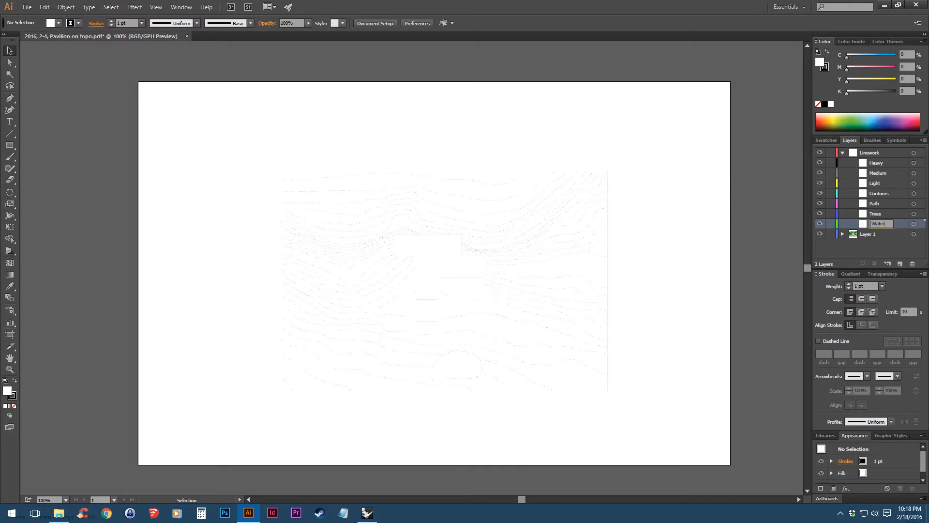
# Add another sublayer above Water, name it Property Boundary, and widen the panel area to fit the name.
pyautogui.click(898, 264)
pyautogui.write('perty Boundary')
pyautogui.moveTo(811, 173); pyautogui.dragTo(792, 172)
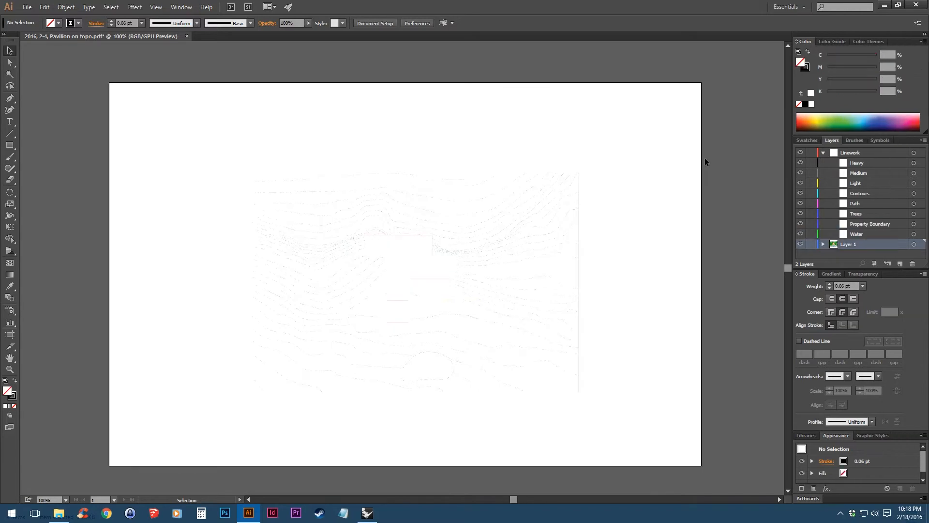
# Select all the imported linework and check whether it has a clipping mask that can be released.
pyautogui.moveTo(734, 77); pyautogui.dragTo(150, 448)
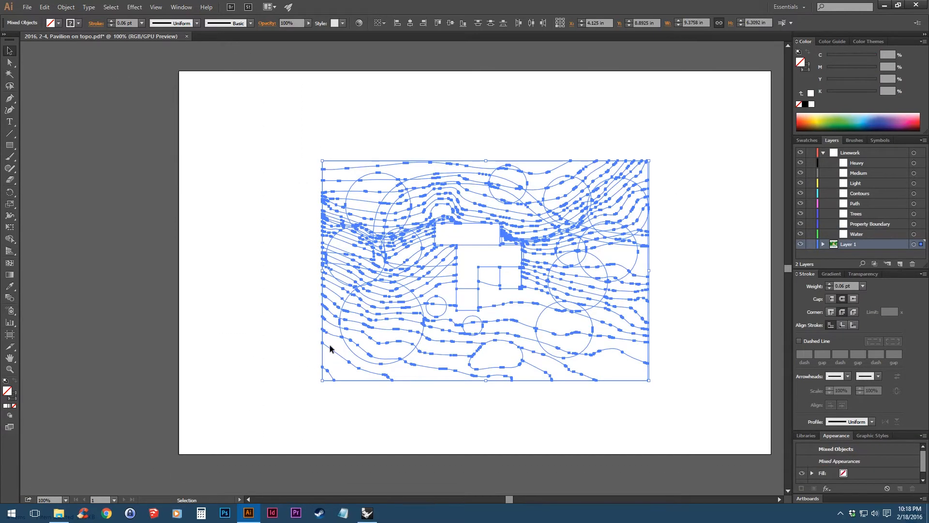
pyautogui.click(75, 4)
pyautogui.moveTo(101, 314)
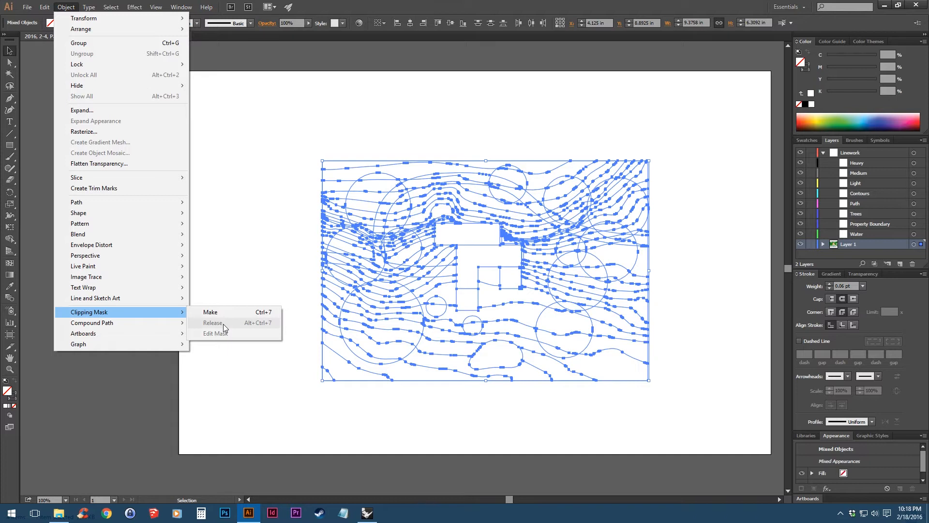
pyautogui.click(271, 250)
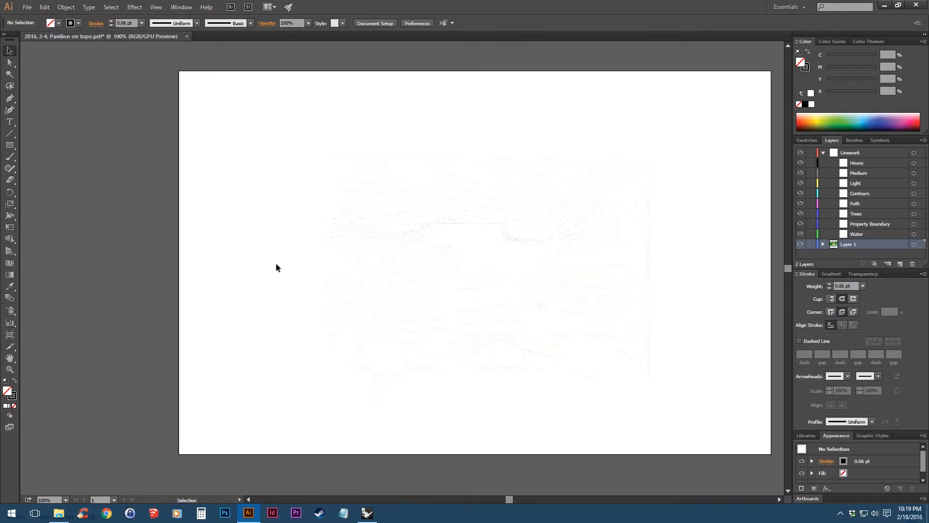
# Set the stroke weight of all the imported linework to 1 pt.
pyautogui.moveTo(499, 269); pyautogui.dragTo(445, 272)
pyautogui.keyDown('alt'); pyautogui.scroll(4, 448, 264); pyautogui.keyUp('alt')
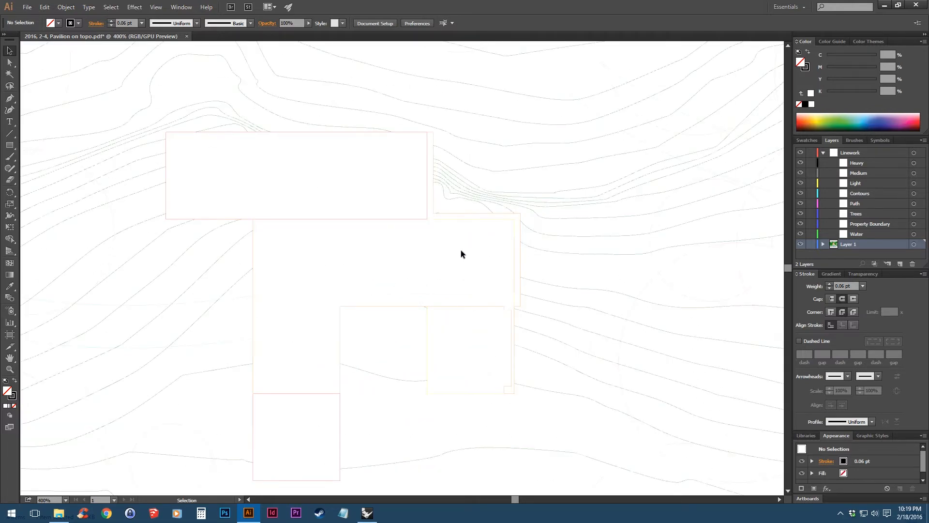
pyautogui.keyDown('alt'); pyautogui.scroll(-4, 465, 252); pyautogui.keyUp('alt')
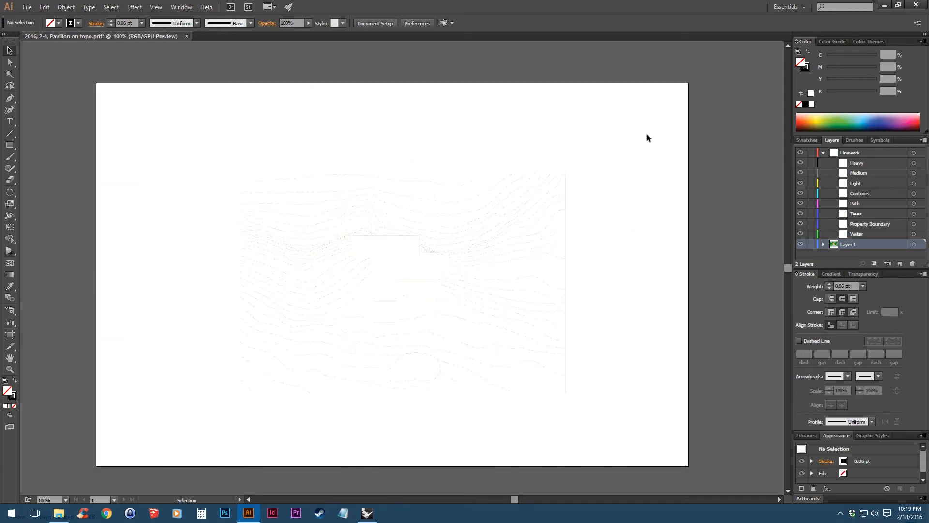
pyautogui.moveTo(689, 81); pyautogui.dragTo(103, 466)
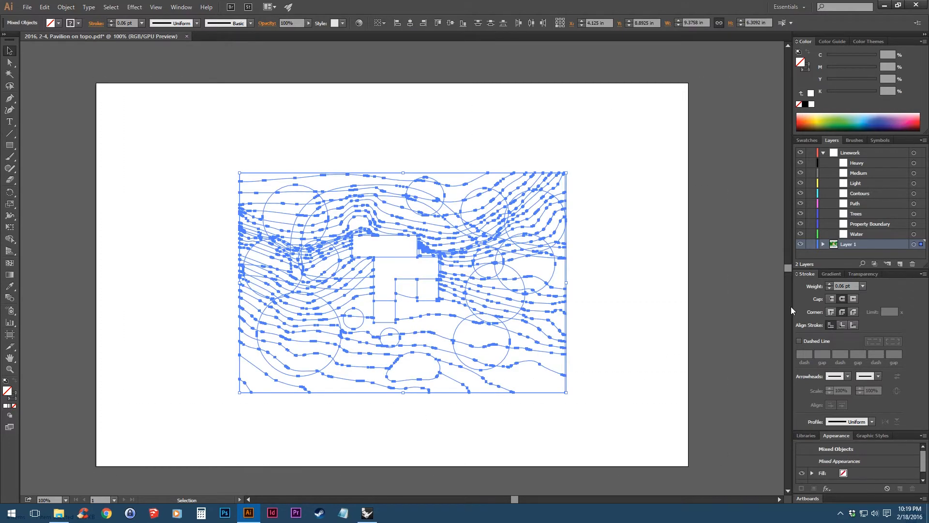
pyautogui.click(856, 285)
pyautogui.write('1')
pyautogui.press('Return')
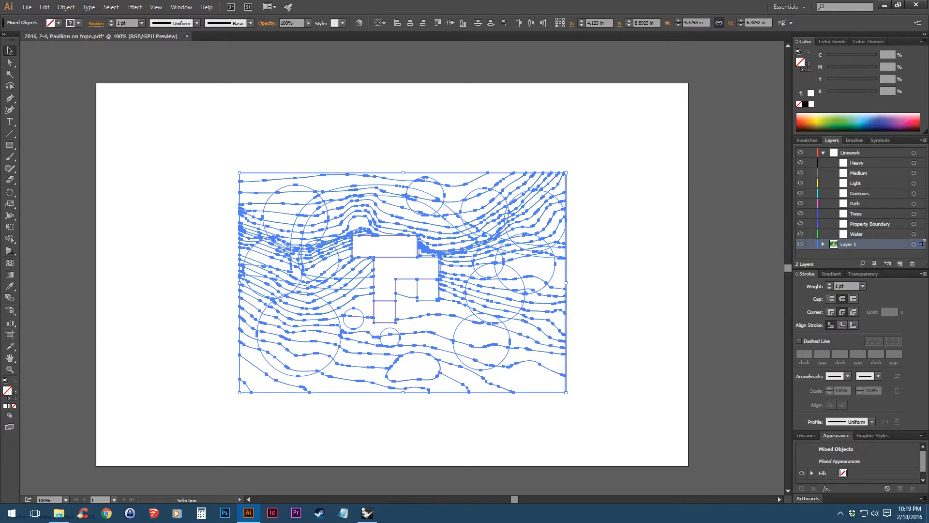
pyautogui.click(681, 262)
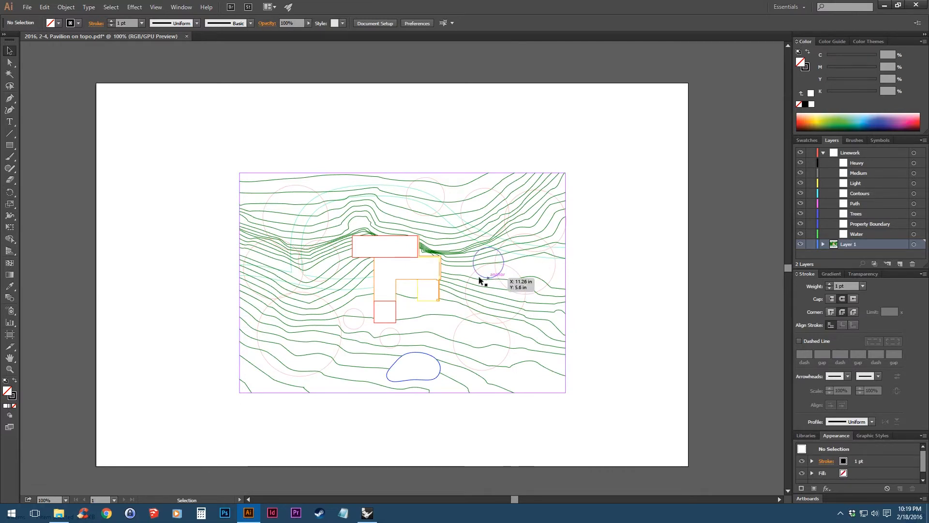
# With the uppermost contour line selected, set Select Similar Objects to match by Stroke Color.
pyautogui.scroll(3, 477, 277)
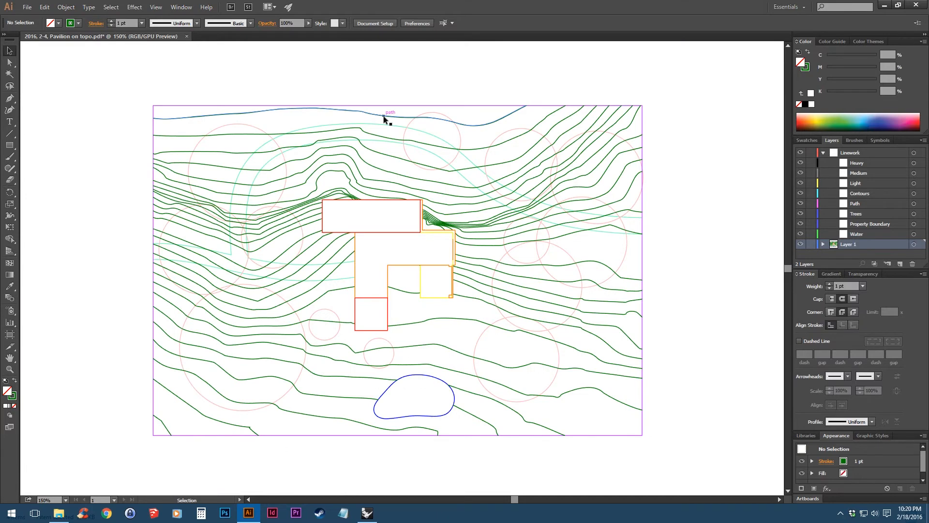
pyautogui.click(383, 115)
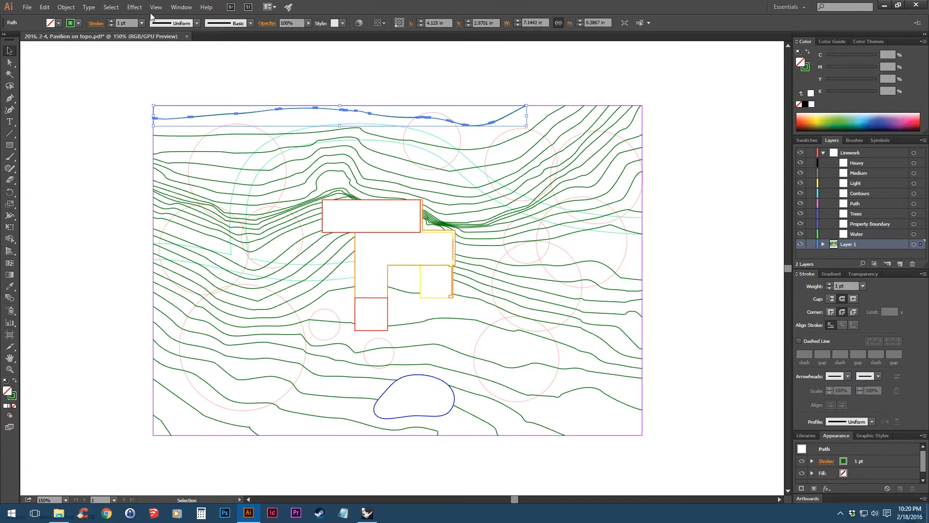
pyautogui.click(110, 7)
pyautogui.moveTo(185, 100)
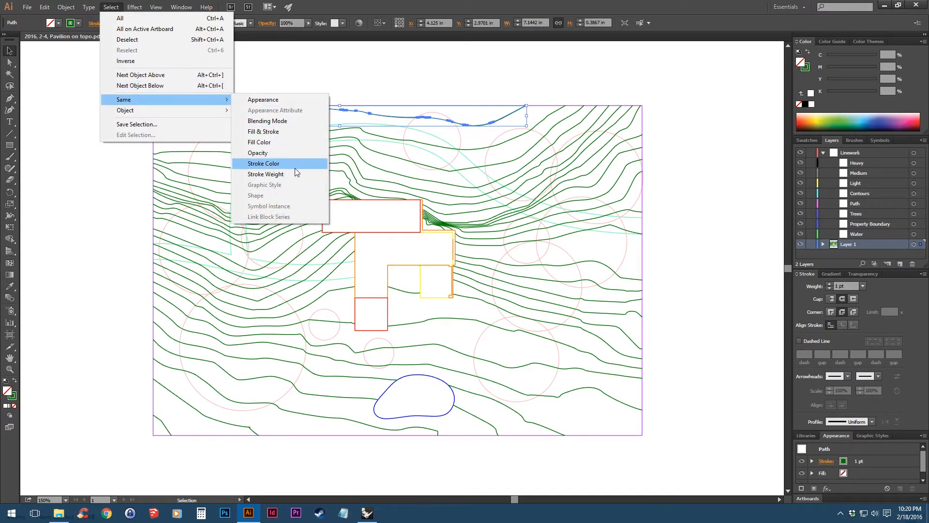
pyautogui.click(660, 19)
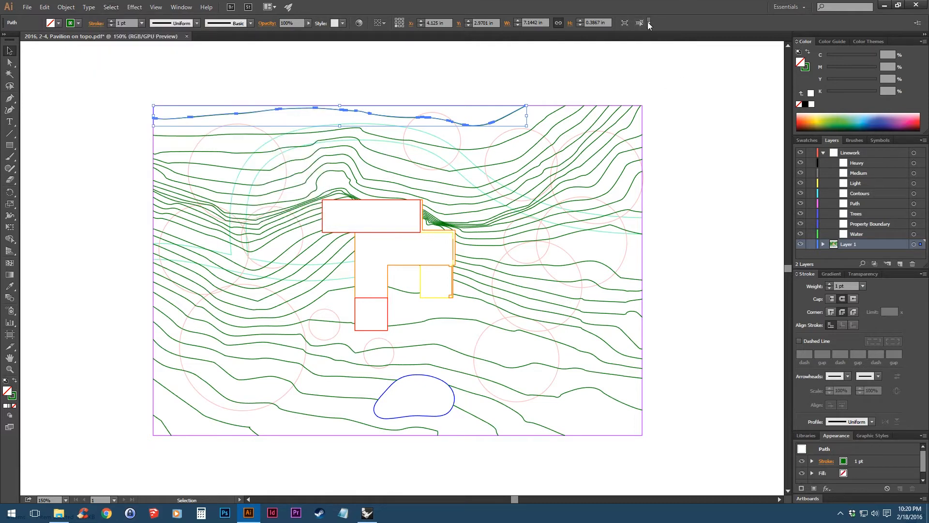
pyautogui.click(649, 22)
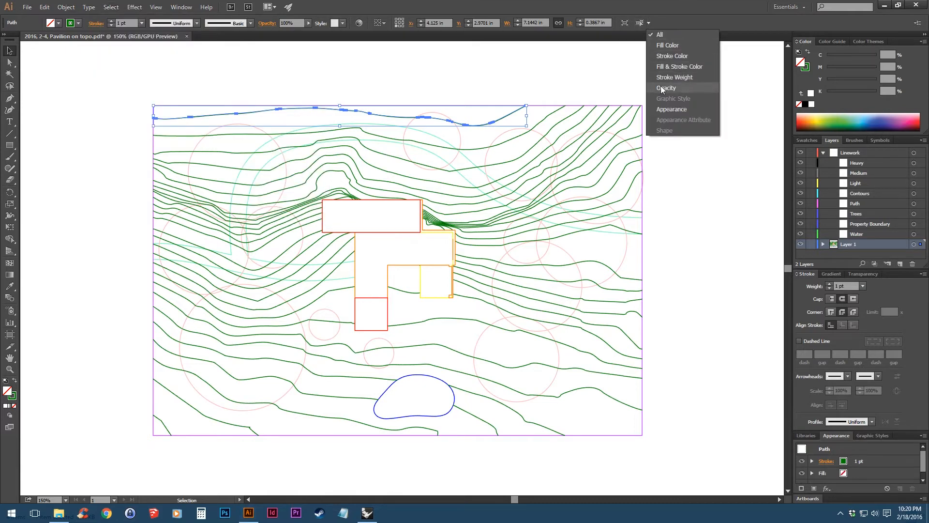
pyautogui.click(688, 55)
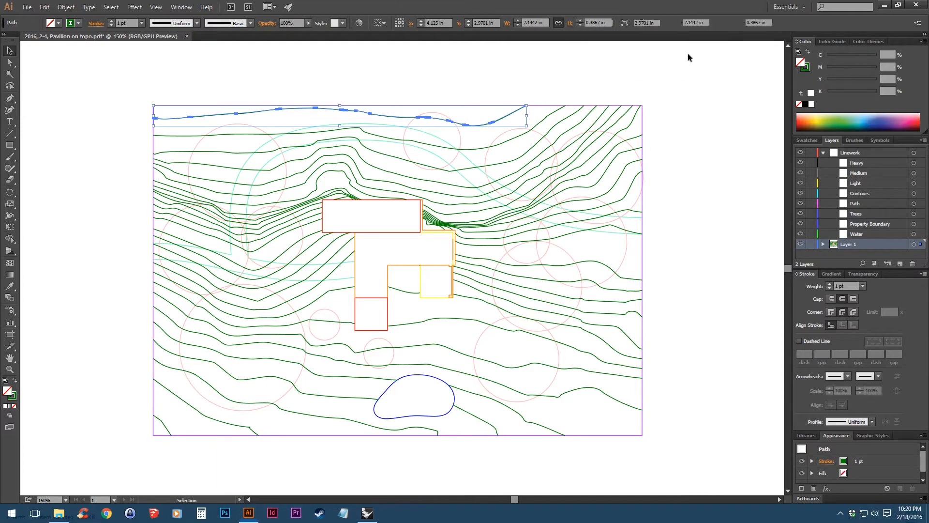
pyautogui.click(553, 132)
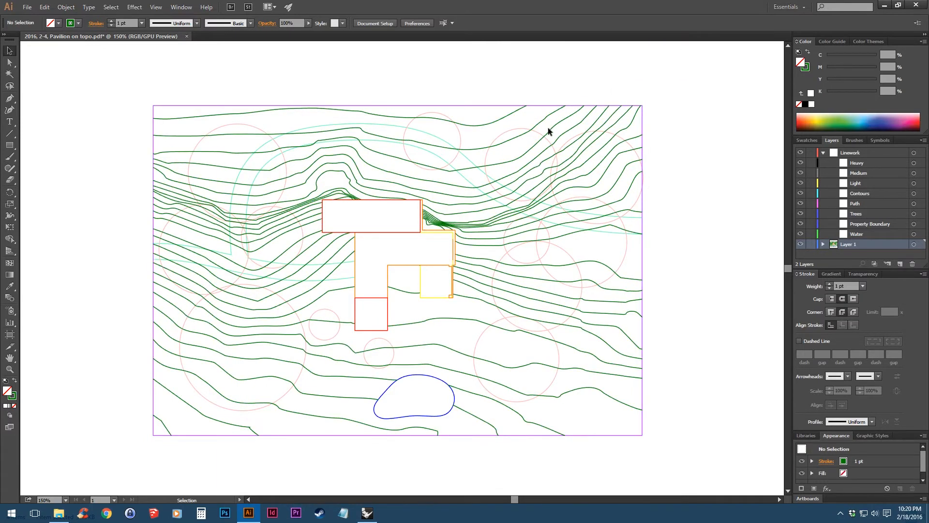
# Select all the green contour lines by stroke color, move them to the Contours sublayer and hide it.
pyautogui.click(550, 132)
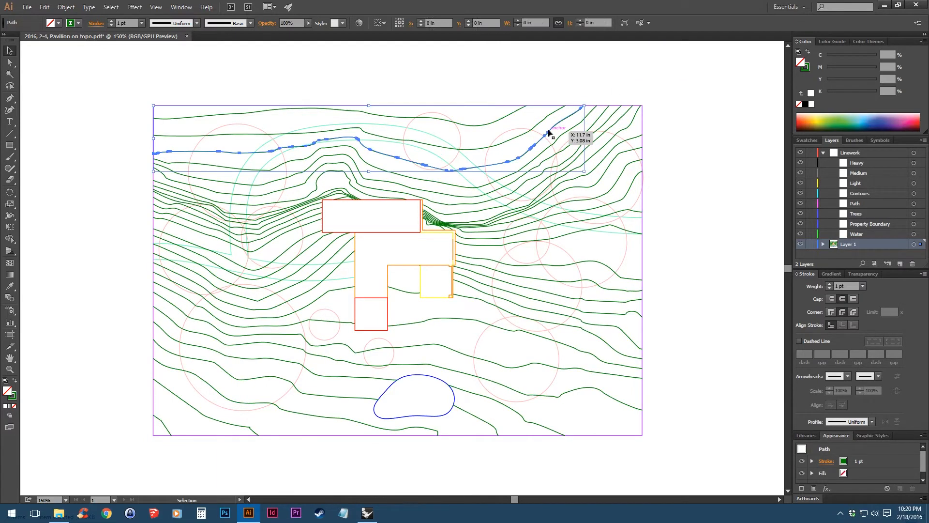
pyautogui.click(640, 23)
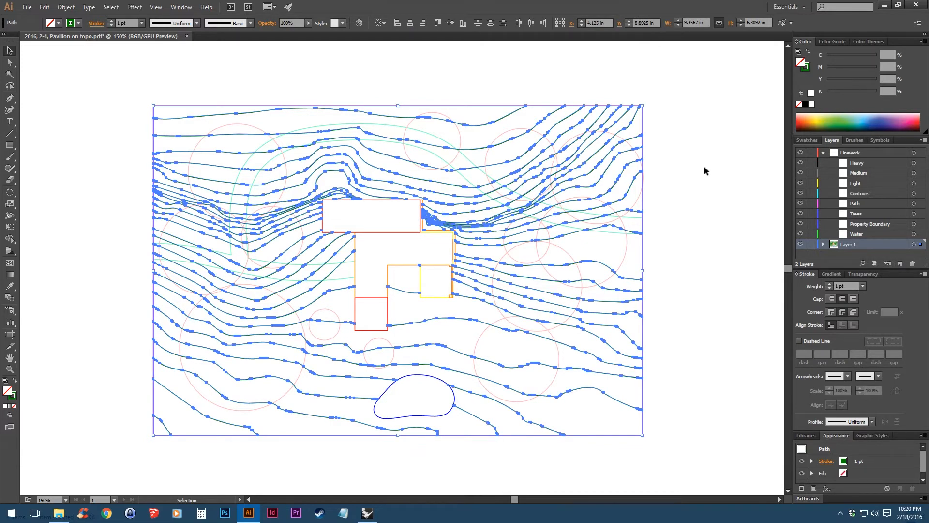
pyautogui.moveTo(919, 248); pyautogui.dragTo(919, 193)
pyautogui.click(800, 194)
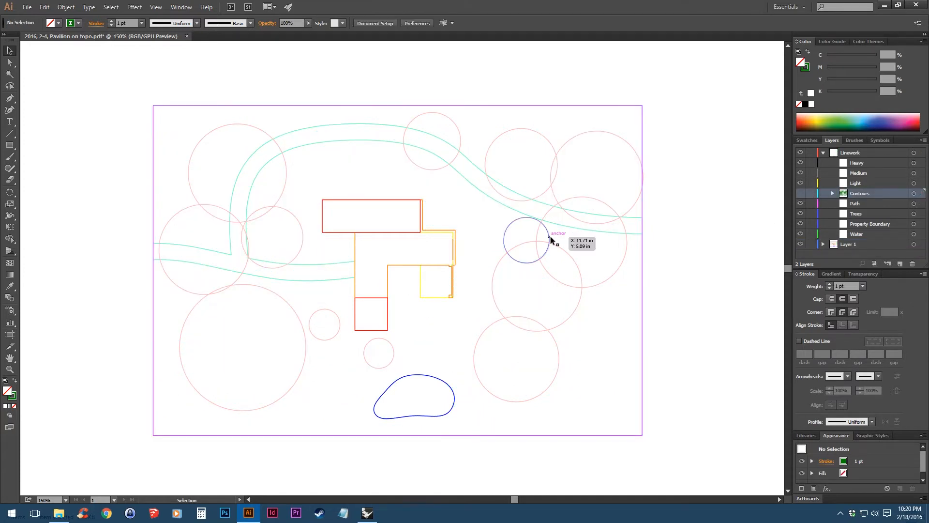
# Select all the pink tree circles by stroke color, move them to the Trees sublayer and hide it.
pyautogui.click(460, 141)
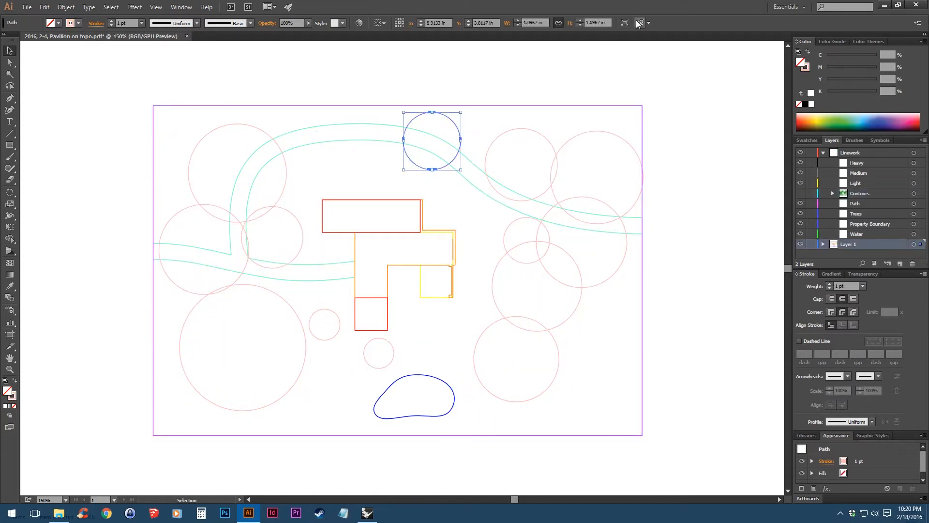
pyautogui.click(638, 23)
pyautogui.moveTo(919, 244); pyautogui.dragTo(921, 214)
pyautogui.click(800, 213)
# Select all the light green path lines by stroke color, move them to the Path sublayer and hide it.
pyautogui.click(593, 211)
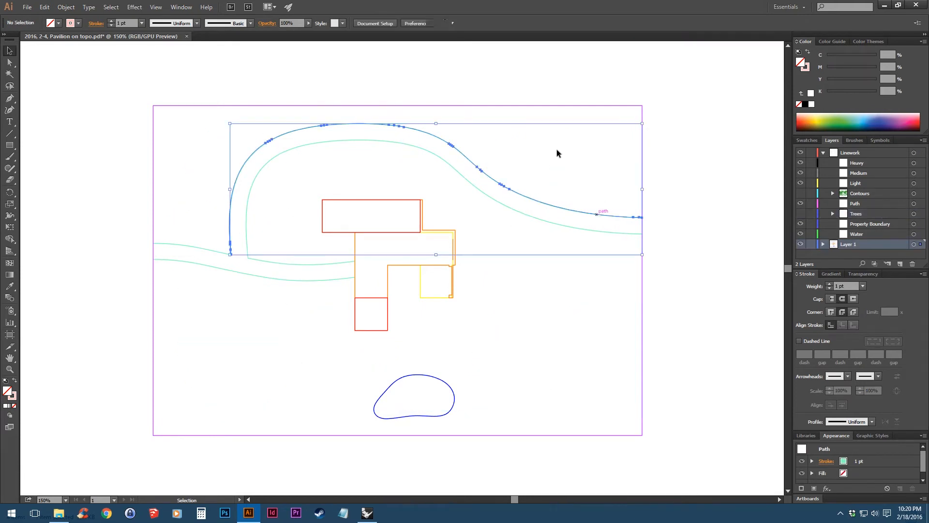
pyautogui.click(639, 24)
pyautogui.moveTo(920, 245); pyautogui.dragTo(920, 203)
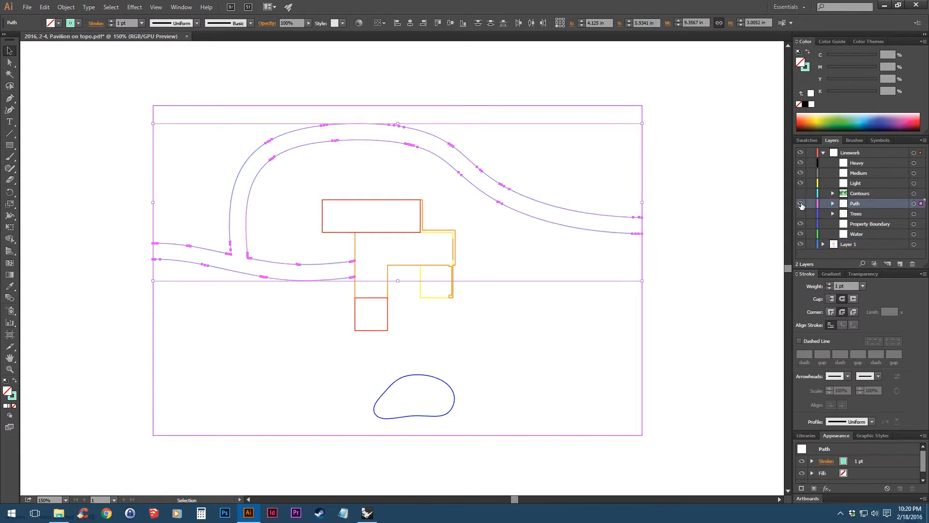
pyautogui.click(801, 203)
# Move the purple boundary rectangle to the Property Boundary sublayer and hide that sublayer.
pyautogui.click(455, 434)
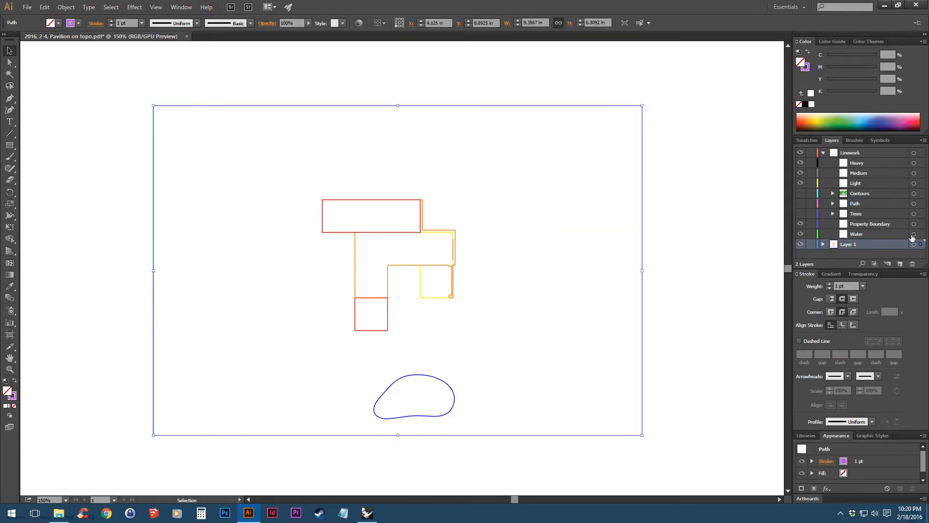
pyautogui.moveTo(919, 246); pyautogui.dragTo(920, 226)
pyautogui.click(800, 223)
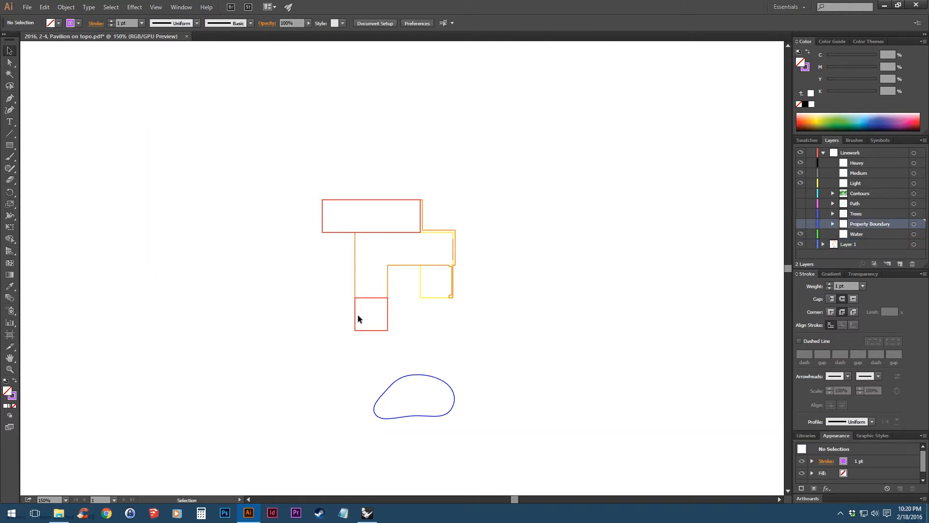
# Select all the red pavilion lines by stroke color, move them to the Heavy sublayer and hide it.
pyautogui.click(369, 298)
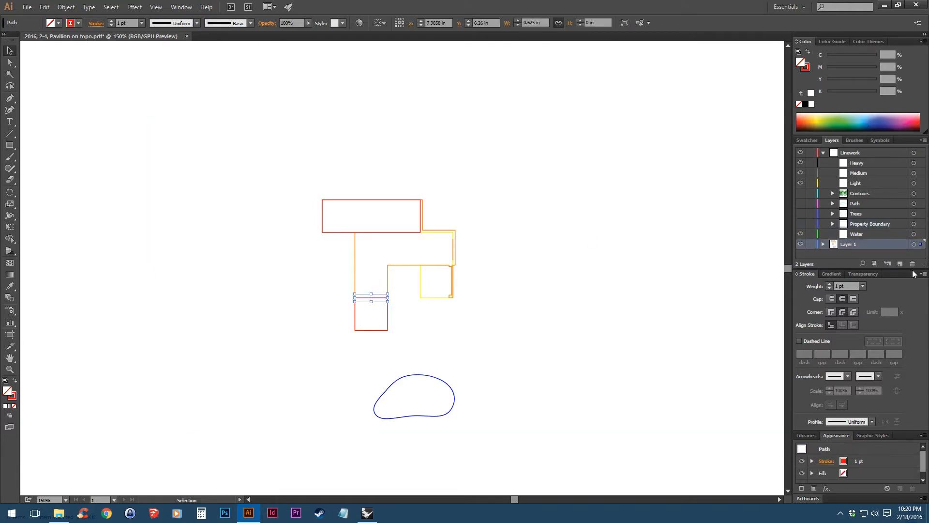
pyautogui.click(624, 23)
pyautogui.moveTo(921, 246); pyautogui.dragTo(920, 165)
pyautogui.click(560, 202)
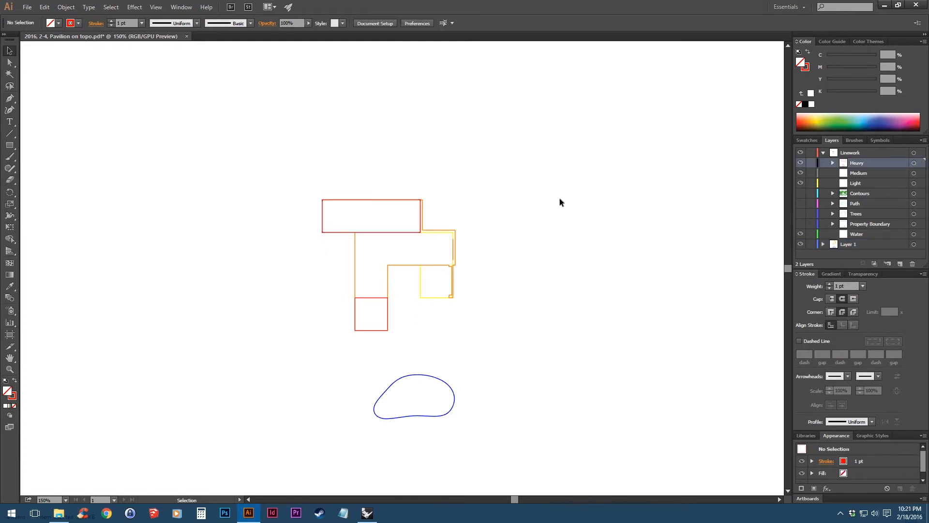
pyautogui.click(801, 162)
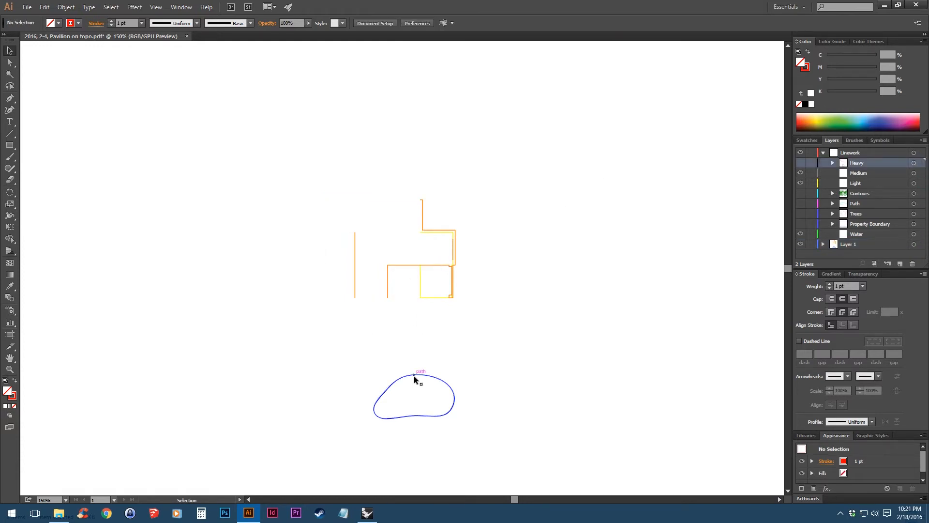
# Select all the orange pavilion lines by stroke color and move them to the Medium sublayer.
pyautogui.click(400, 266)
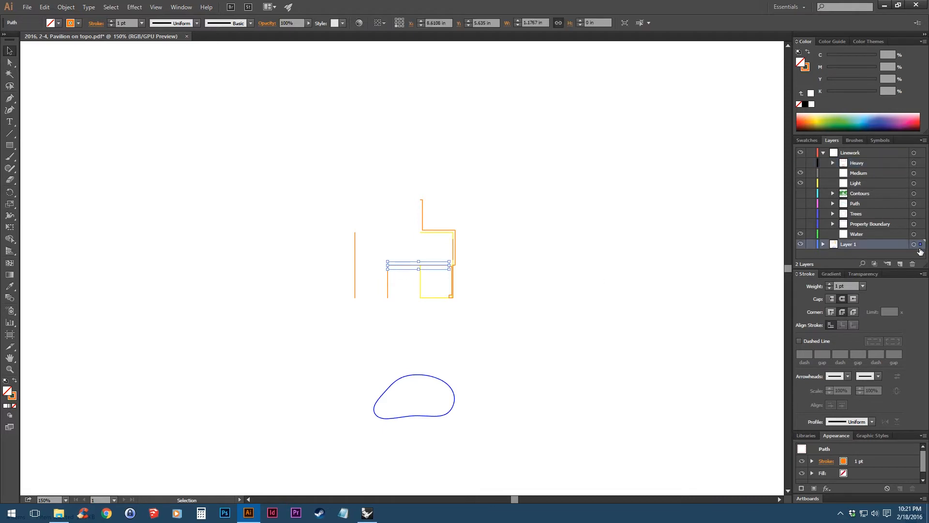
pyautogui.click(639, 22)
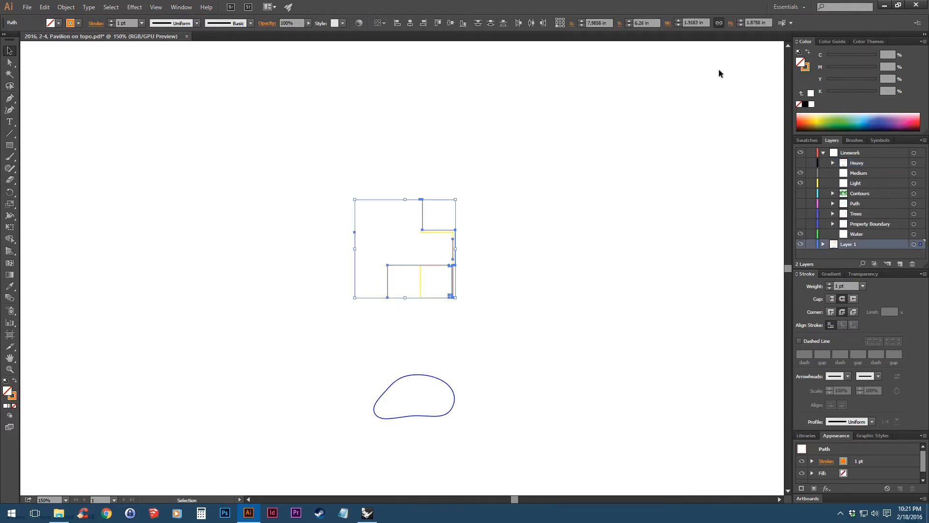
pyautogui.moveTo(919, 245); pyautogui.dragTo(920, 173)
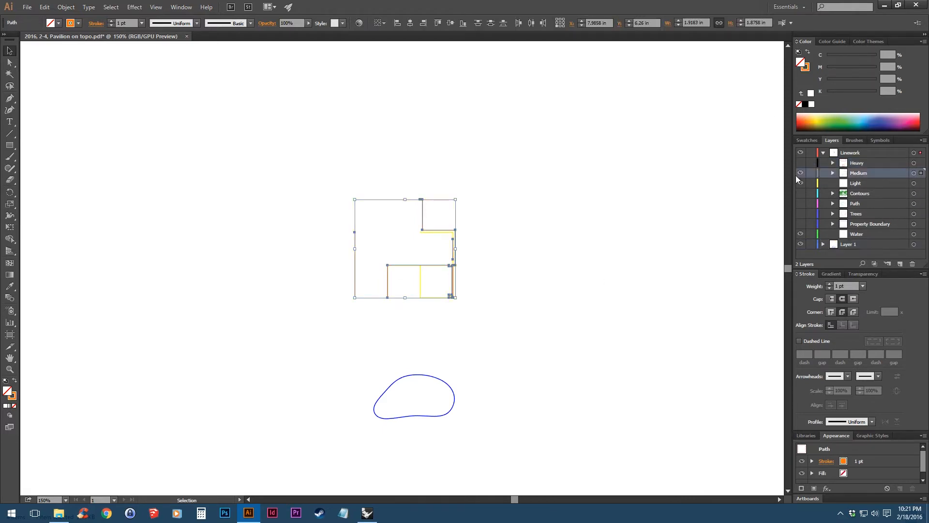
# Hide the Medium sublayer, move the yellow pavilion lines to the Light sublayer and hide it.
pyautogui.click(800, 174)
pyautogui.moveTo(508, 183); pyautogui.dragTo(392, 316)
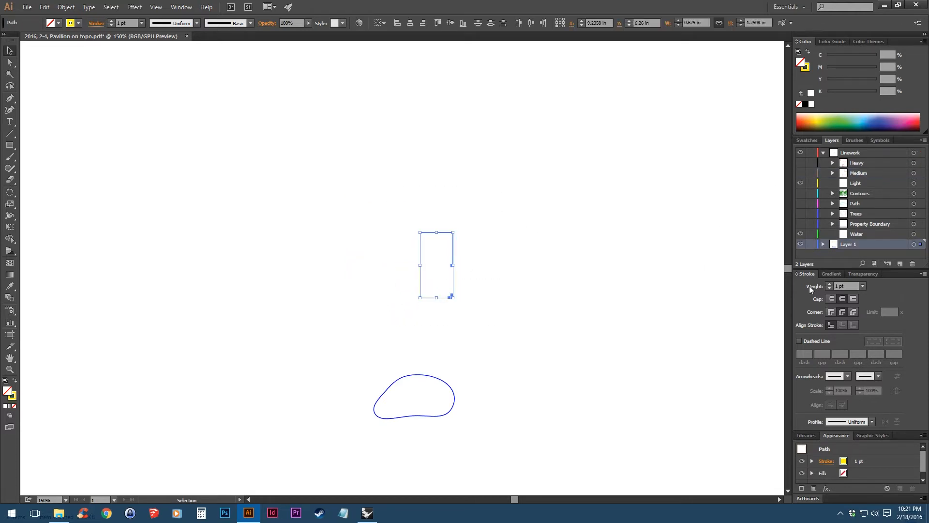
pyautogui.moveTo(920, 244); pyautogui.dragTo(920, 183)
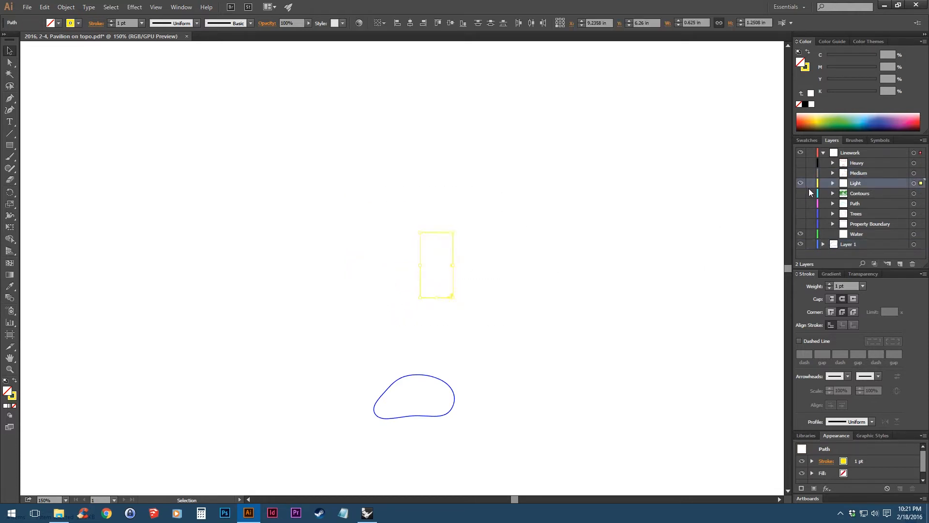
pyautogui.click(800, 184)
# Move the blue pond outline to the Water sublayer and delete the emptied Layer 1.
pyautogui.moveTo(614, 228); pyautogui.dragTo(328, 454)
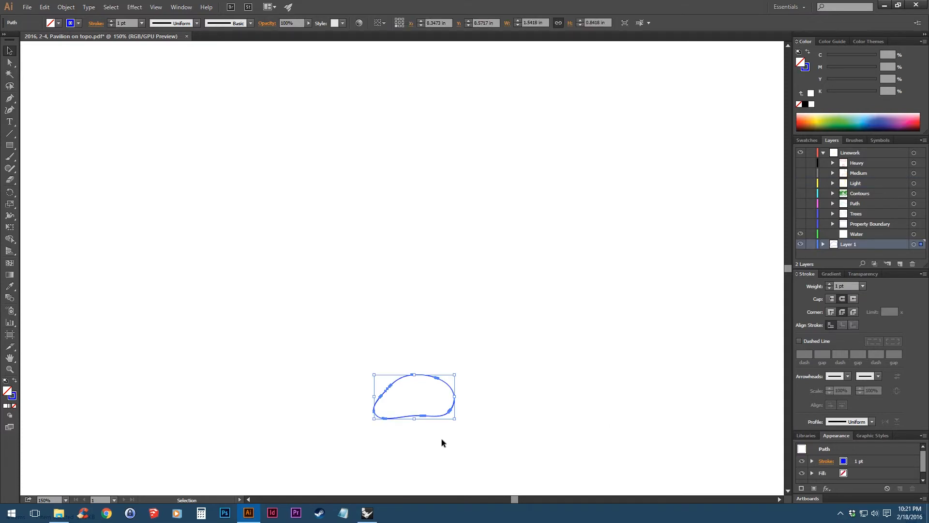
pyautogui.moveTo(924, 248); pyautogui.dragTo(921, 234)
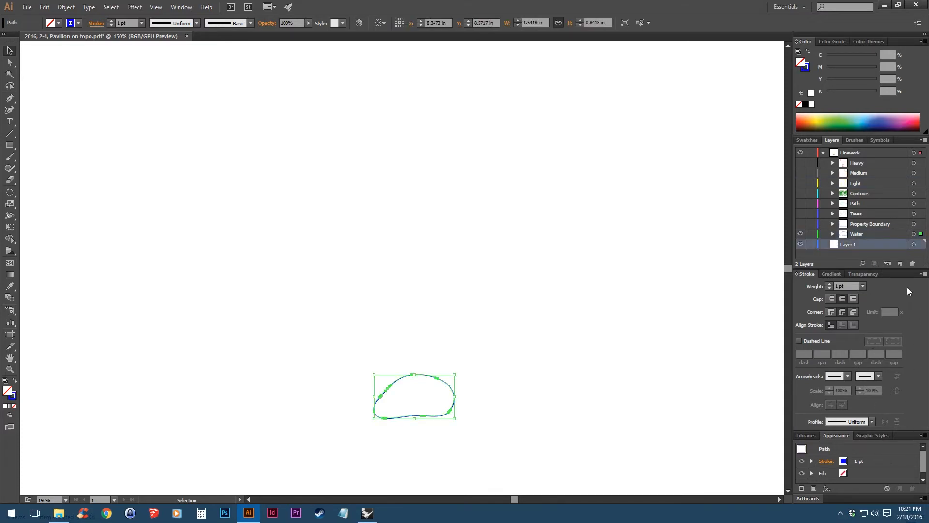
pyautogui.click(912, 264)
# Show all the hidden Linework sublayers and set the stroke of all linework to black.
pyautogui.moveTo(807, 225); pyautogui.dragTo(801, 165)
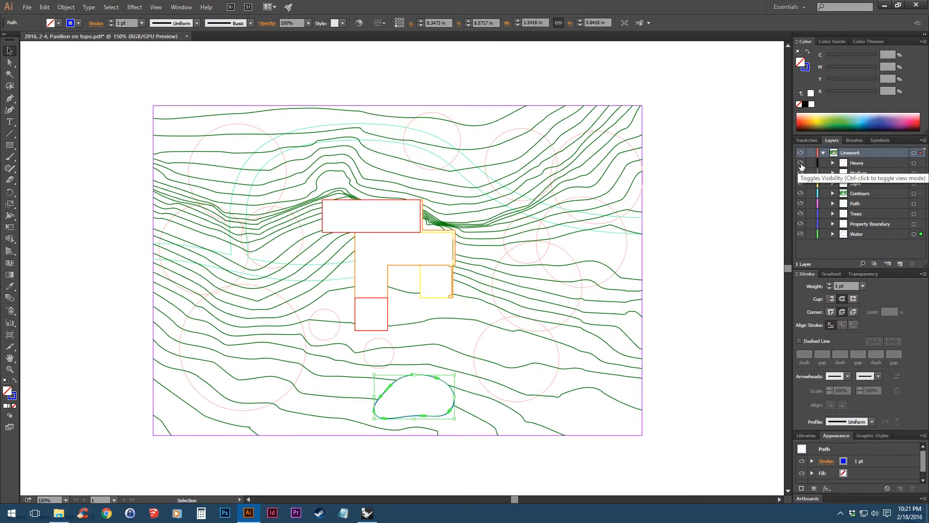
pyautogui.moveTo(713, 83); pyautogui.dragTo(133, 433)
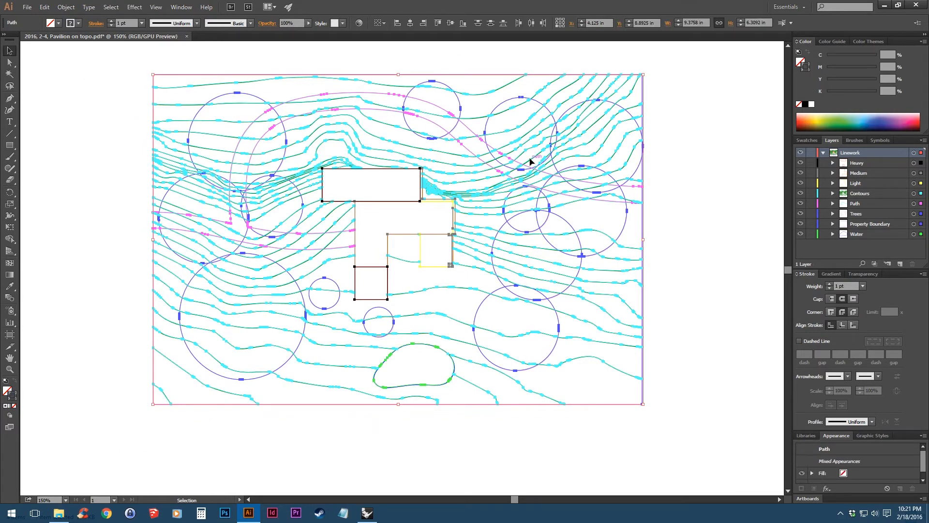
pyautogui.click(805, 67)
pyautogui.click(805, 104)
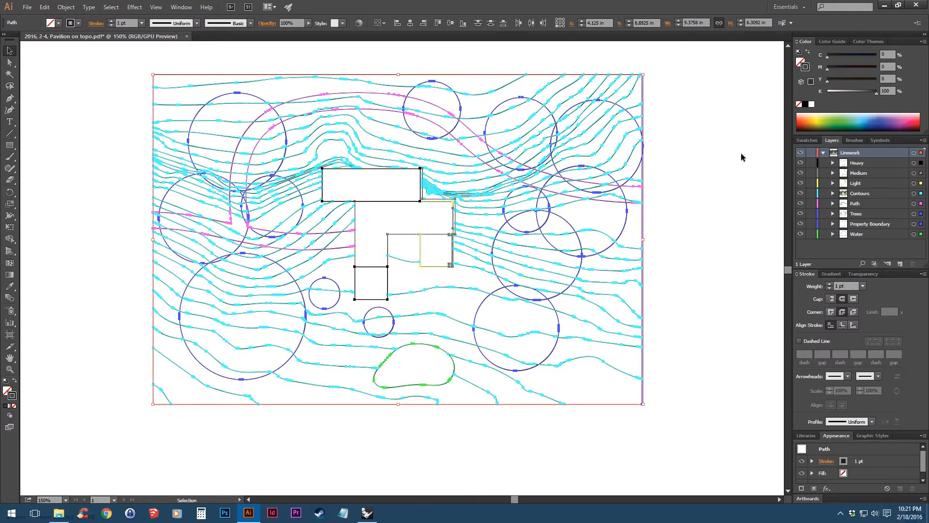
pyautogui.click(693, 151)
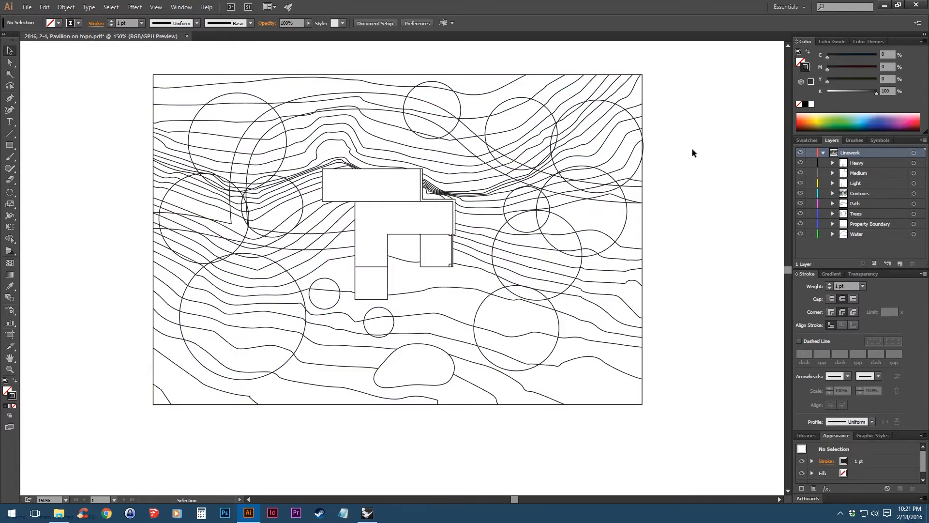
# Duplicate the Linework layer with all its sublayers and hide the original layer.
pyautogui.moveTo(691, 149); pyautogui.dragTo(646, 175)
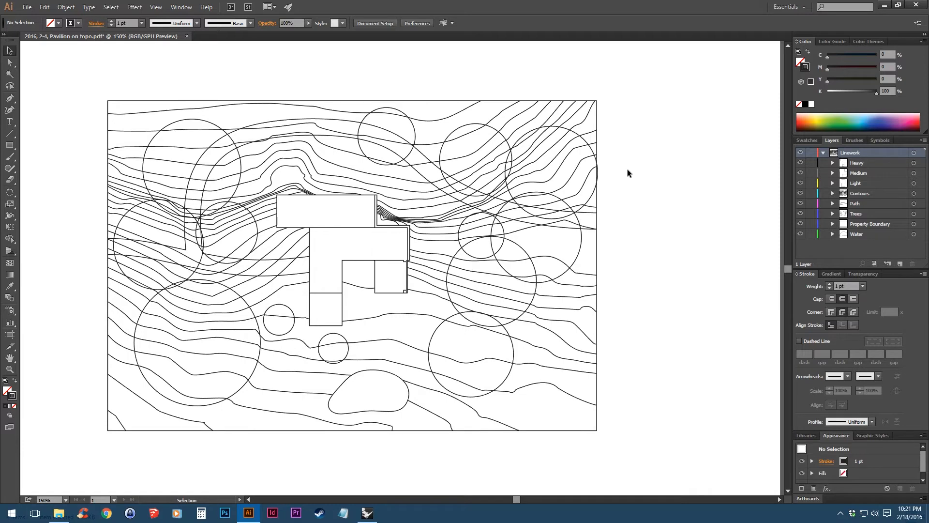
pyautogui.click(823, 152)
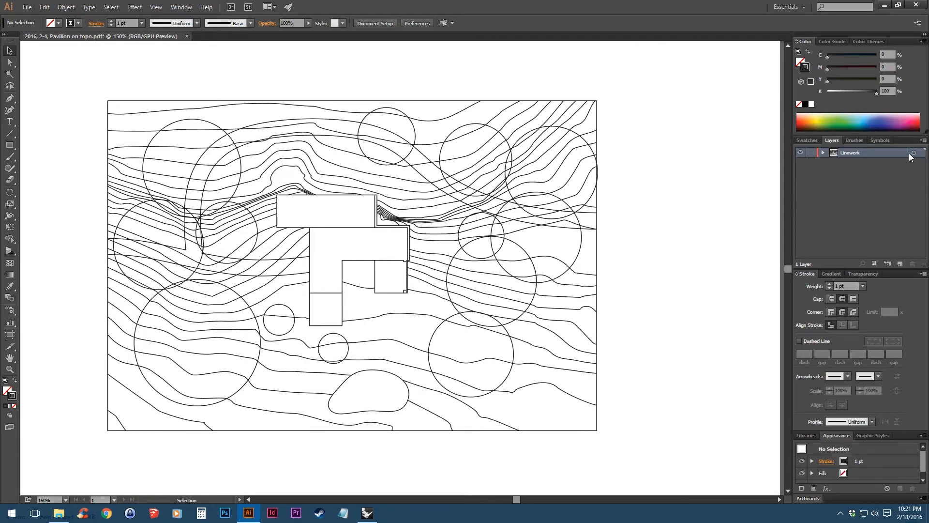
pyautogui.click(913, 153)
pyautogui.click(923, 140)
pyautogui.click(872, 164)
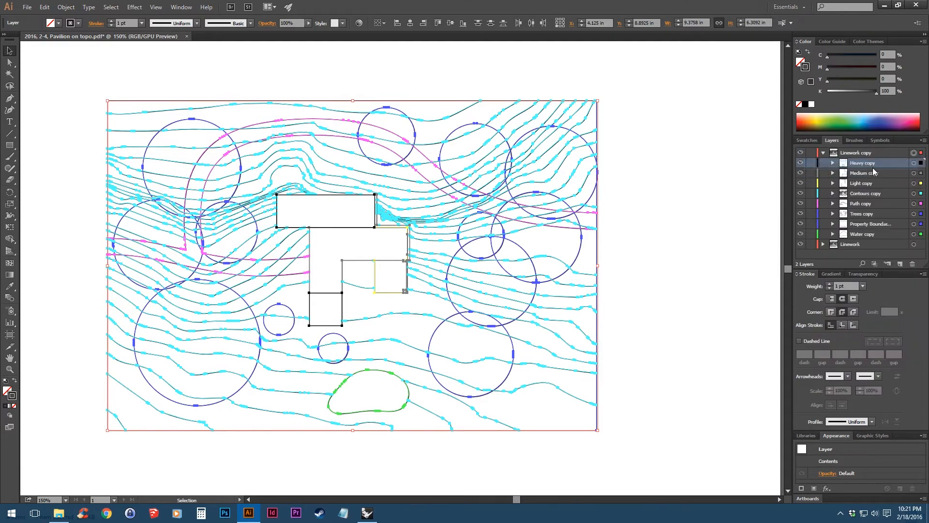
pyautogui.click(823, 153)
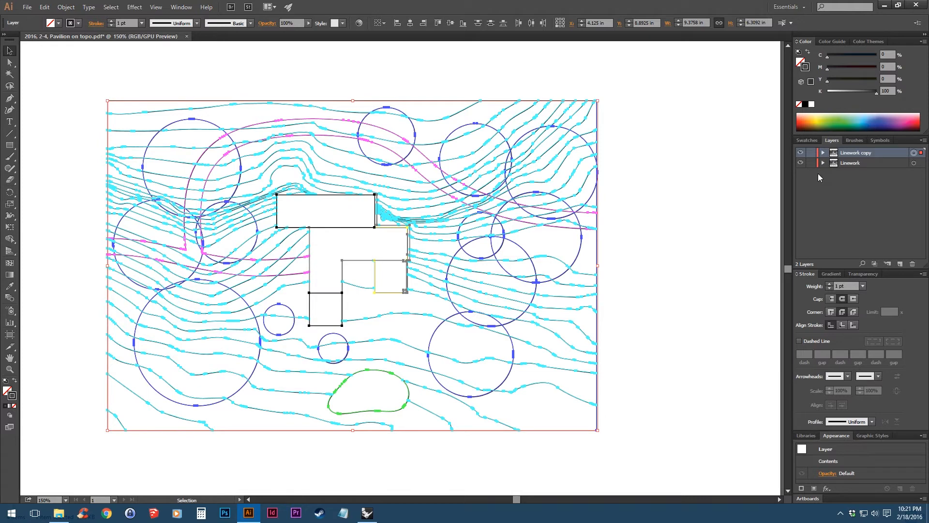
pyautogui.click(803, 163)
pyautogui.click(671, 189)
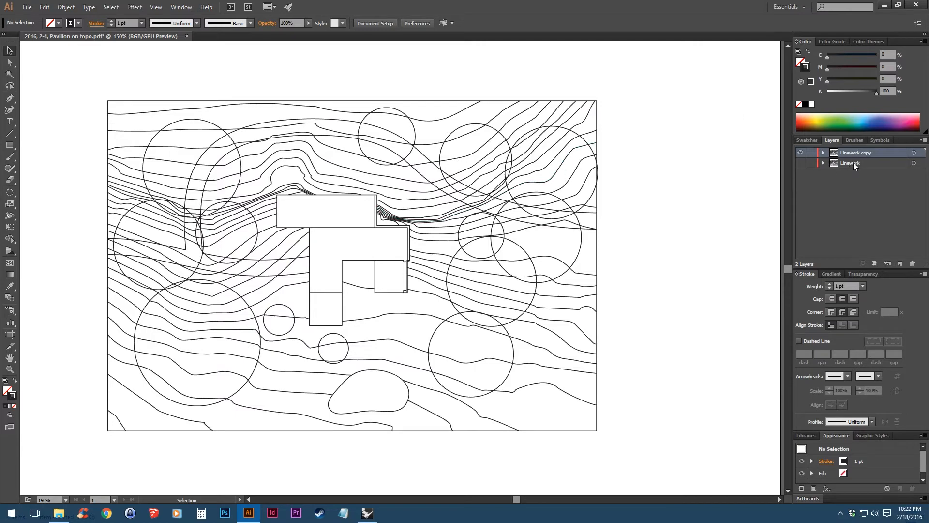
# Set the stroke of all paths in the Linework copy layer to none and make them into a Live Paint group.
pyautogui.click(913, 154)
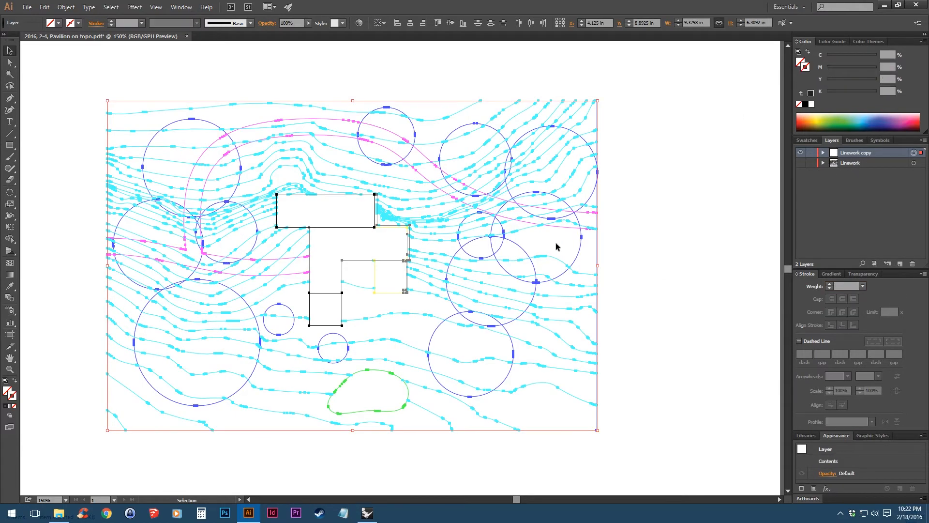
pyautogui.press('Delete')
pyautogui.moveTo(710, 82); pyautogui.dragTo(63, 474)
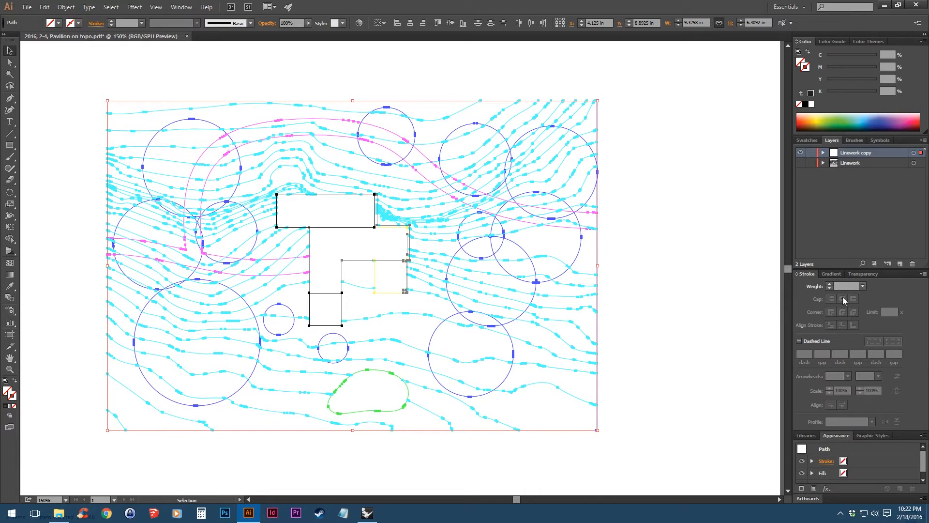
pyautogui.click(845, 285)
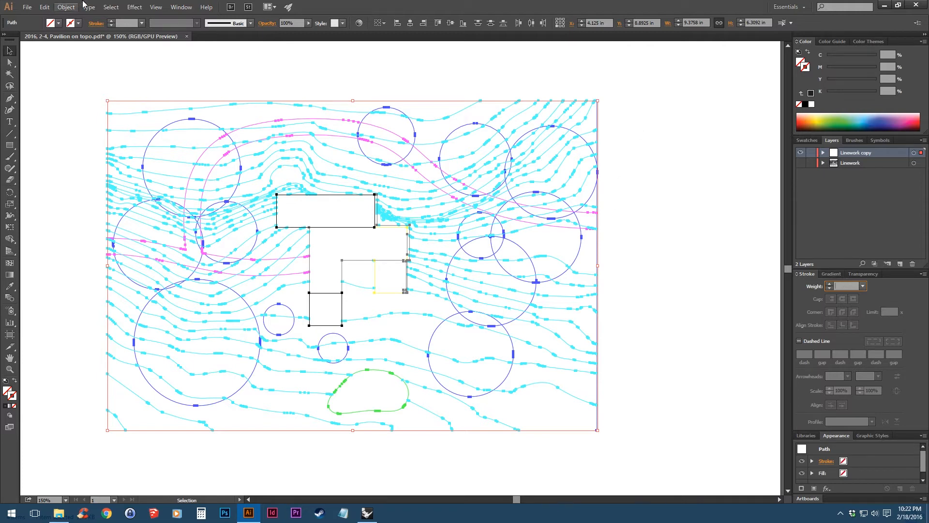
pyautogui.click(66, 7)
pyautogui.moveTo(137, 266)
pyautogui.click(247, 265)
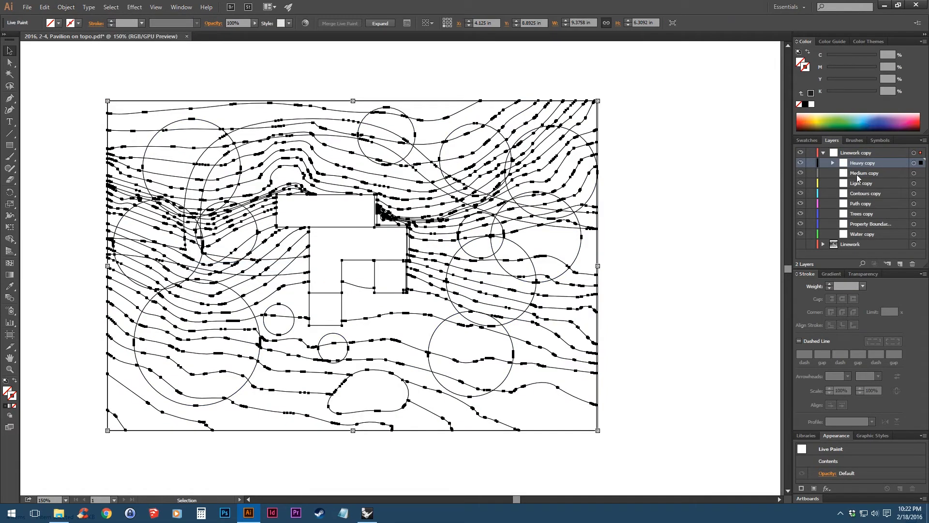
# Rename the Linework copy layer as Live Paint.
pyautogui.click(833, 162)
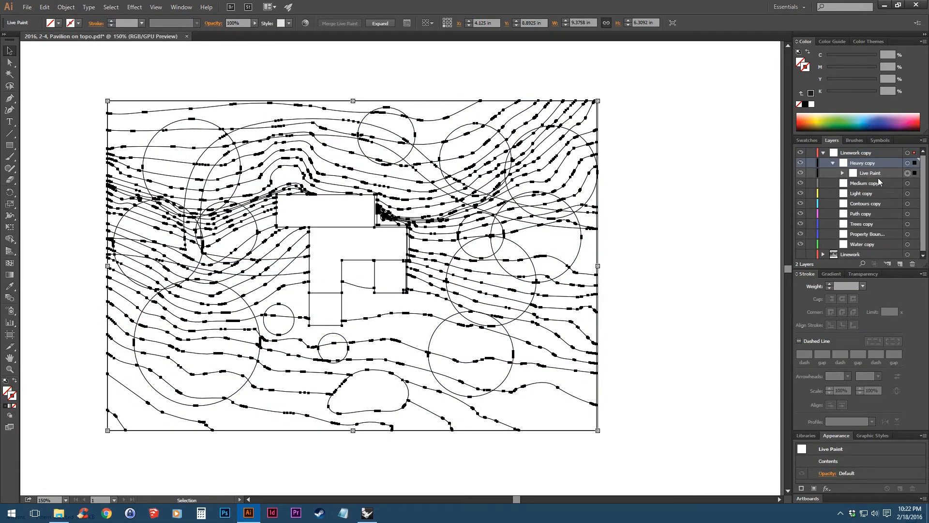
pyautogui.doubleClick(856, 152)
pyautogui.write('Live P')
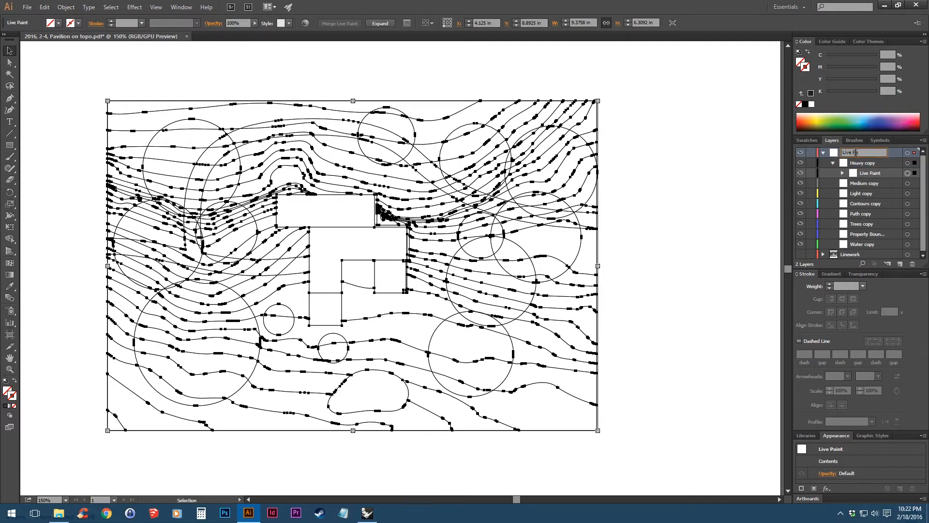
pyautogui.write('aint')
pyautogui.press('Return')
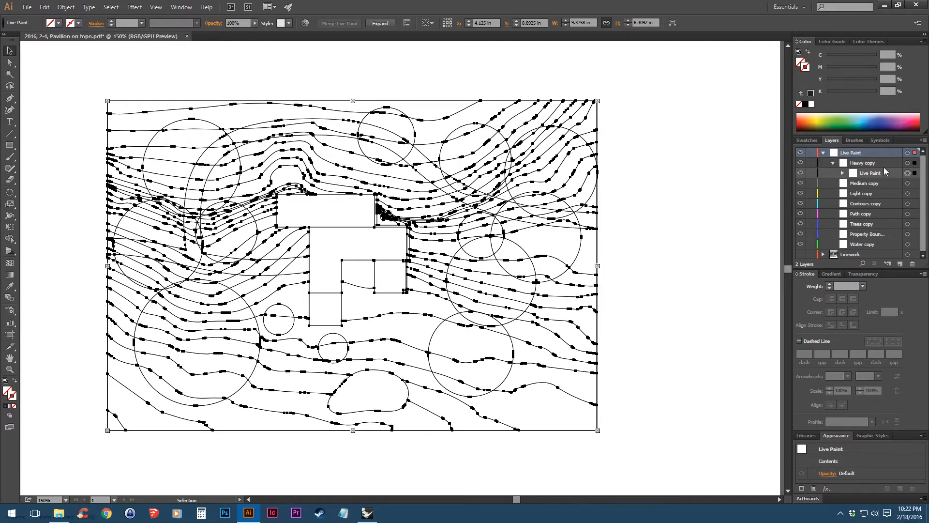
# Move the Live Paint group out of Heavy copy directly into the Live Paint layer and delete the empty copied sublayers.
pyautogui.moveTo(878, 176); pyautogui.dragTo(872, 158)
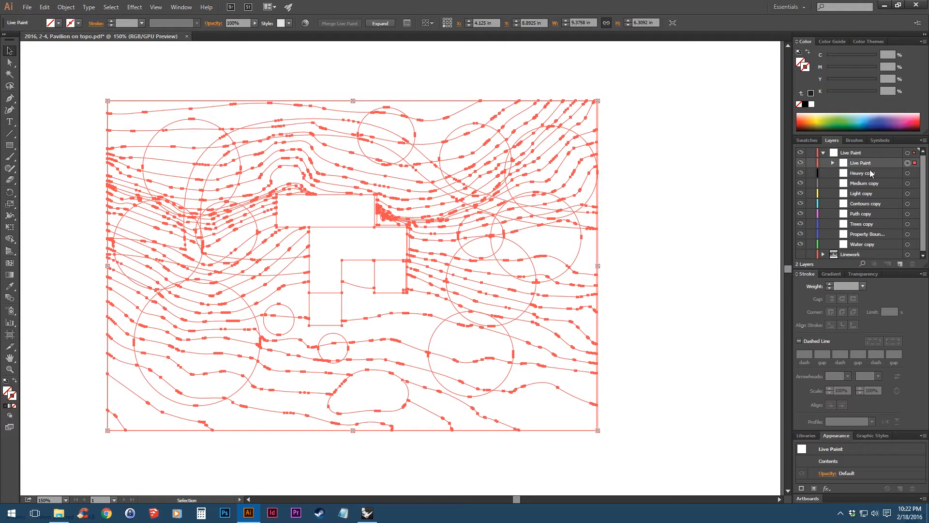
pyautogui.keyDown('shift'); pyautogui.click(876, 245); pyautogui.keyUp('shift')
pyautogui.click(913, 264)
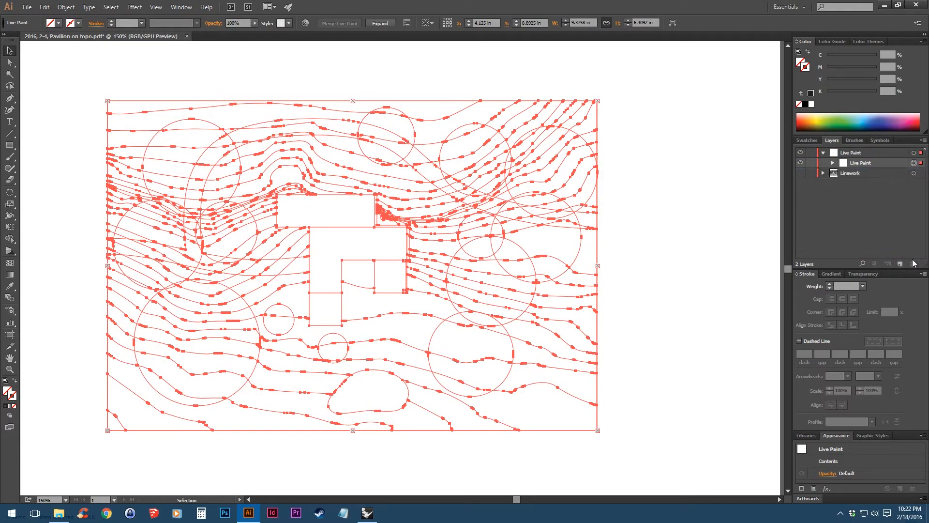
# Collapse the Live Paint layer and move it below the Linework layer.
pyautogui.click(832, 162)
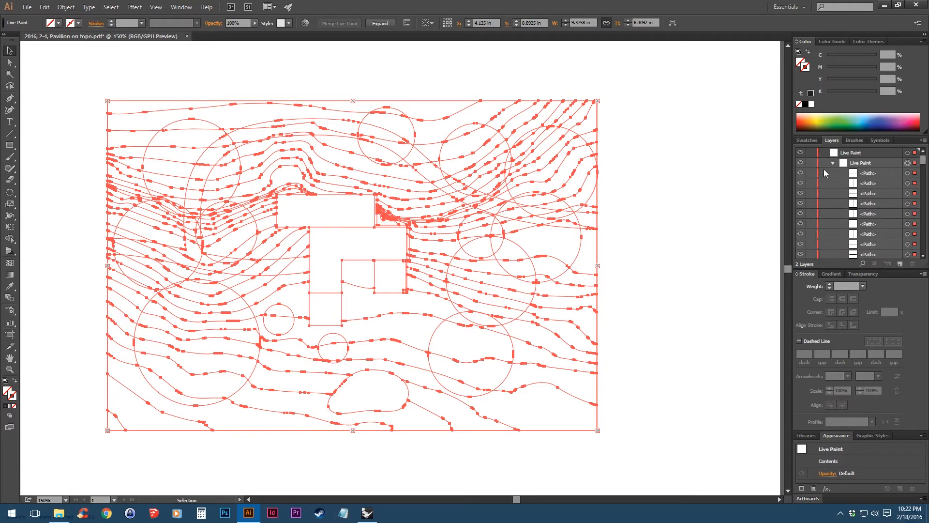
pyautogui.click(822, 153)
pyautogui.moveTo(869, 152); pyautogui.dragTo(872, 168)
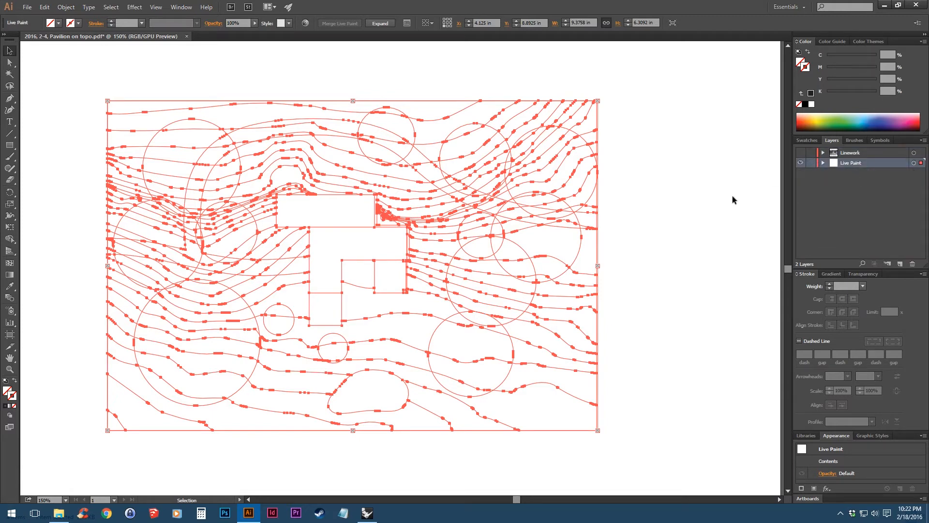
# Hide the Live Paint layer, then show the Linework layer and expand its sublayers.
pyautogui.click(800, 163)
pyautogui.click(800, 153)
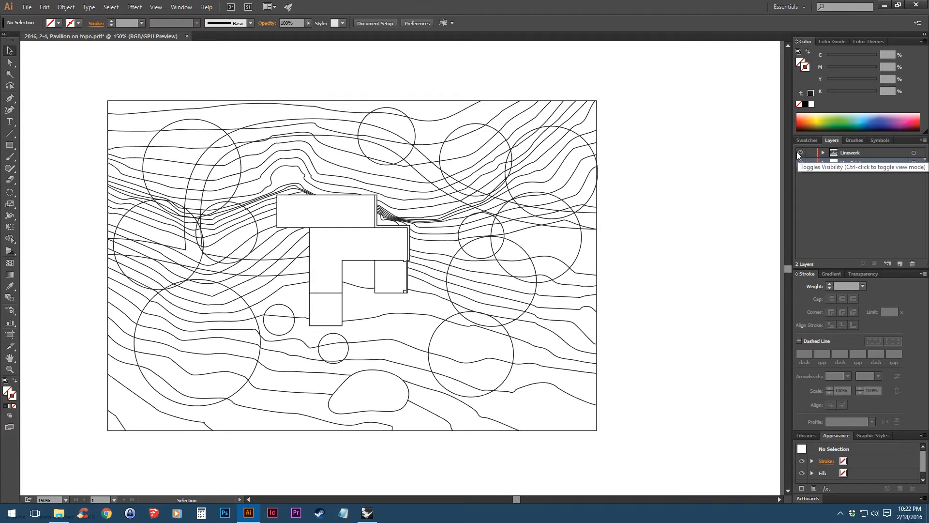
pyautogui.click(823, 153)
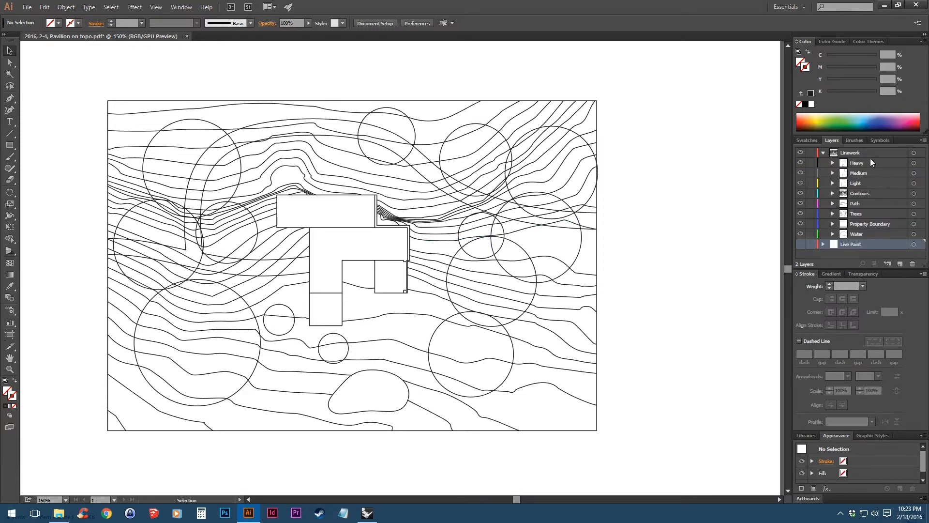
# Set the stroke weight of all artwork on the Heavy layer to 3 pt.
pyautogui.click(913, 163)
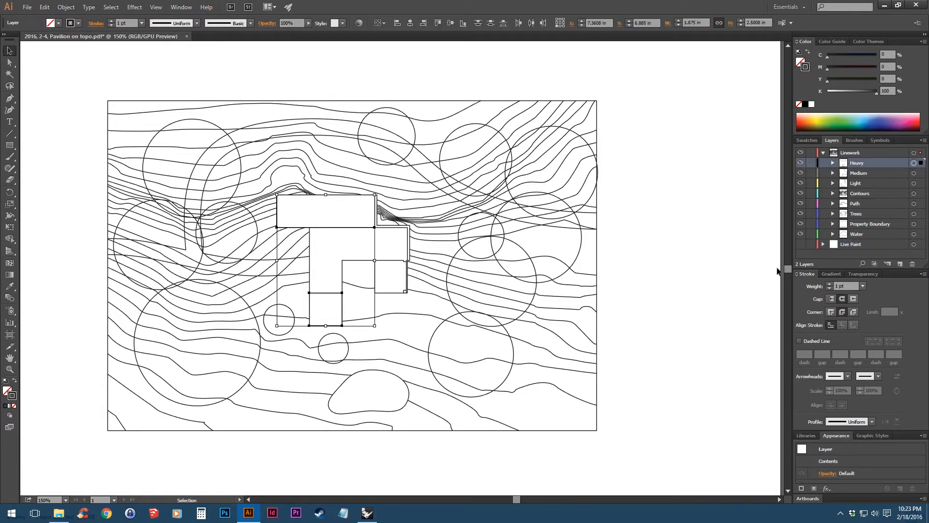
pyautogui.click(845, 287)
pyautogui.write('3')
pyautogui.press('Return')
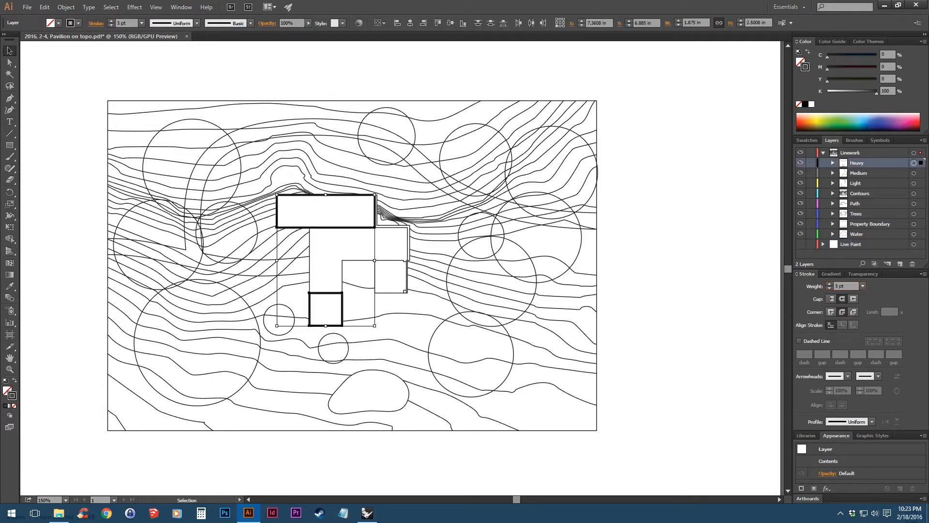
# Set the stroke weight of all artwork on the Medium layer to 1.5 pt.
pyautogui.click(913, 173)
pyautogui.click(850, 285)
pyautogui.write('1.5')
pyautogui.press('Return')
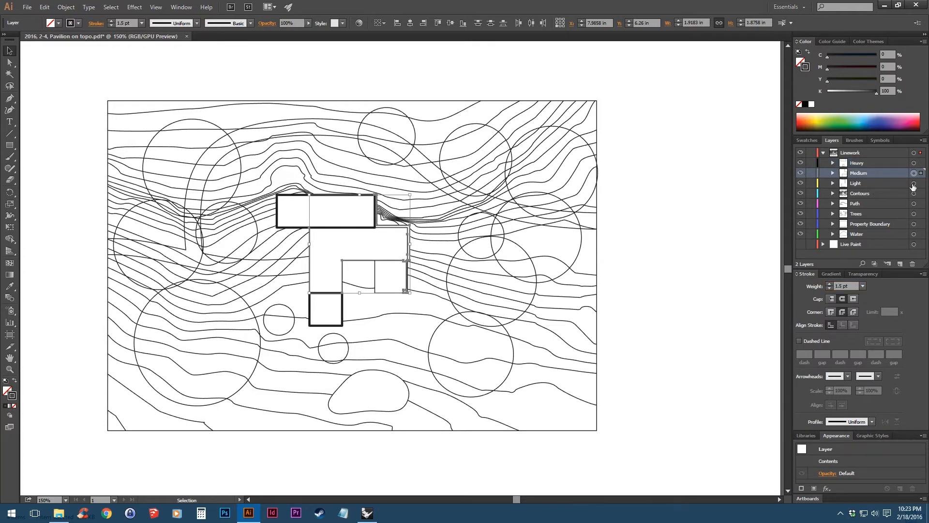
# Set the stroke weight of all artwork on the Light layer to 0.75 pt.
pyautogui.click(914, 183)
pyautogui.click(847, 286)
pyautogui.write('0.75')
pyautogui.press('Return')
# Set the stroke weight of all lines on the Contours layer to 0.5 pt.
pyautogui.click(913, 193)
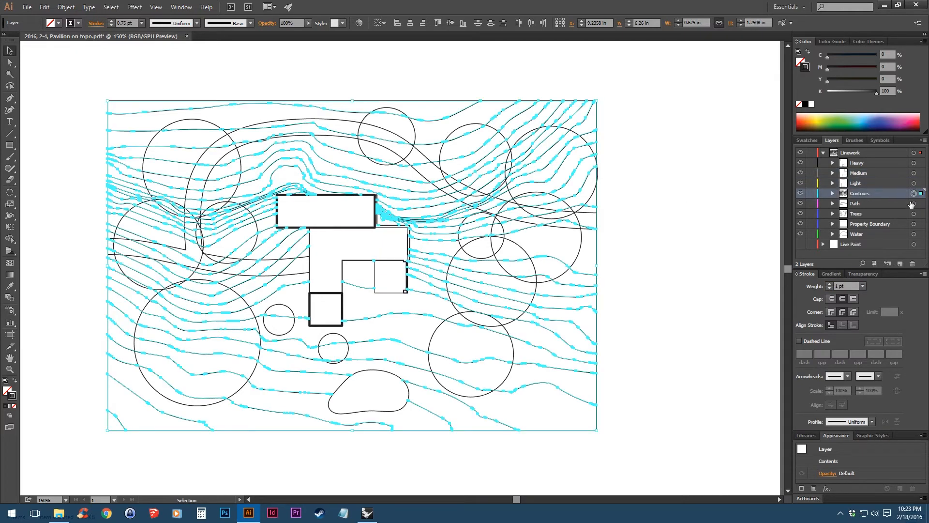
pyautogui.click(844, 286)
pyautogui.write('0.5')
pyautogui.press('Return')
# Set the stroke weight of all lines on the Path layer to 0.35 pt.
pyautogui.click(913, 203)
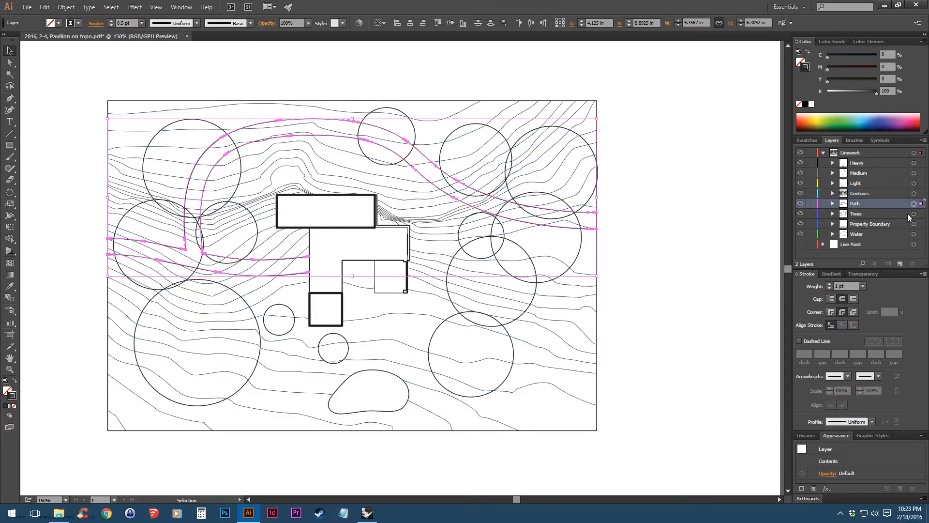
pyautogui.click(844, 286)
pyautogui.write('0.35')
pyautogui.press('Return')
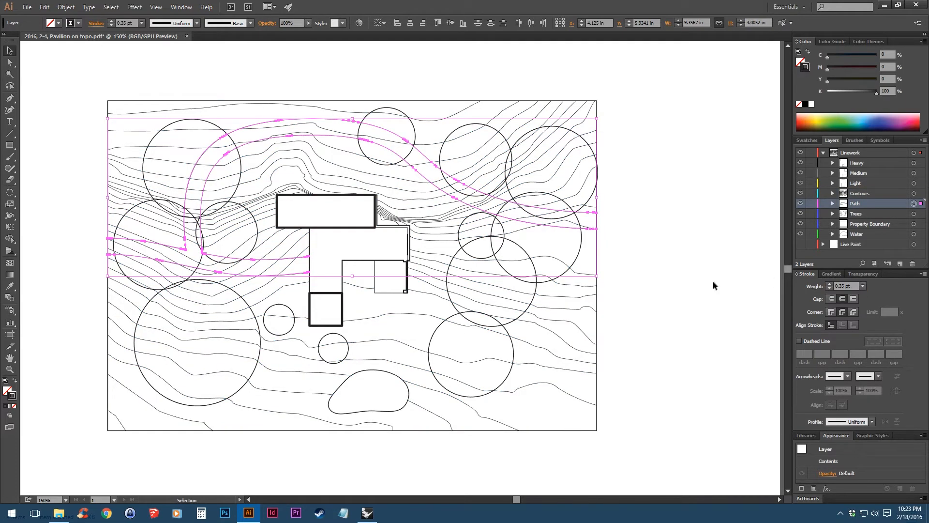
# Set the stroke weight of all circles on the Trees layer to 3 pt.
pyautogui.click(913, 213)
pyautogui.click(849, 284)
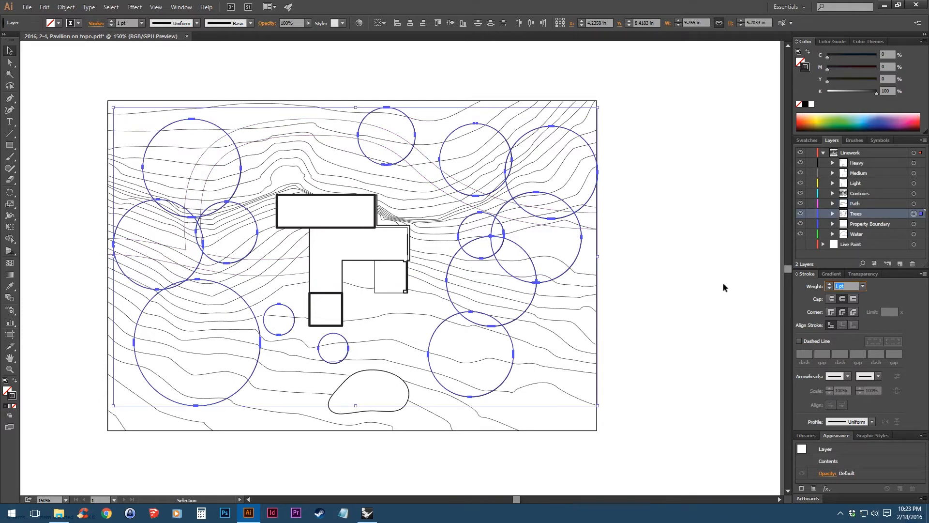
pyautogui.write('3')
pyautogui.press('Return')
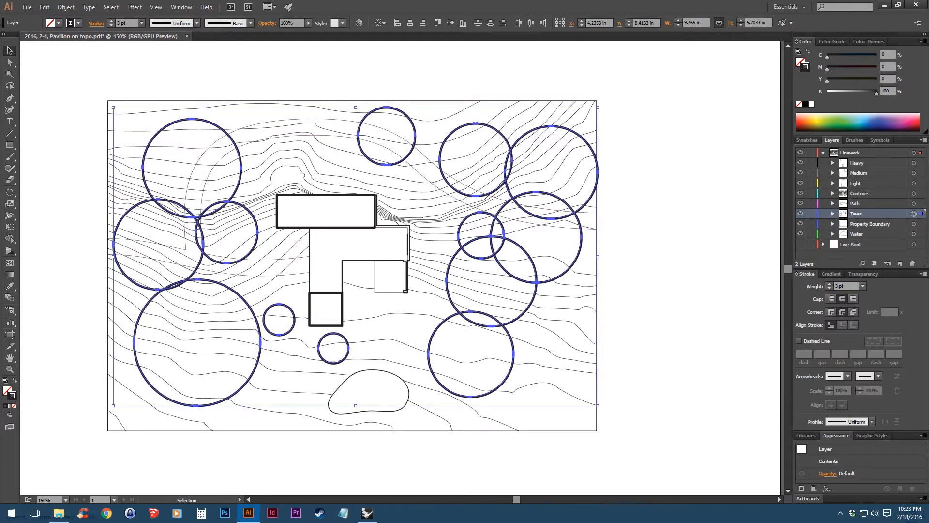
# Set the stroke weight of the Property Boundary layer's outline to 4 pt.
pyautogui.click(913, 224)
pyautogui.click(847, 286)
pyautogui.write('4')
pyautogui.press('Return')
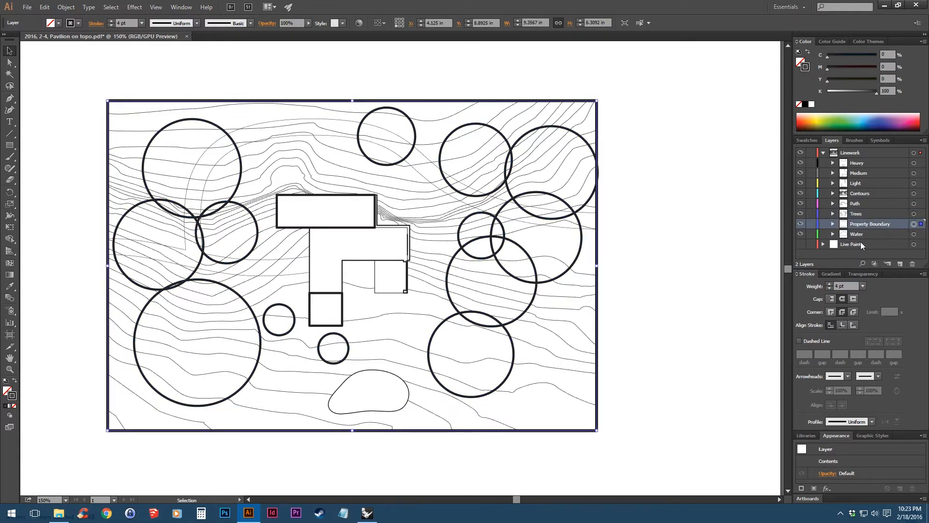
# Set the stroke weight of the Water layer's outline to 0.5 pt and deselect it.
pyautogui.click(913, 234)
pyautogui.click(847, 286)
pyautogui.write('.')
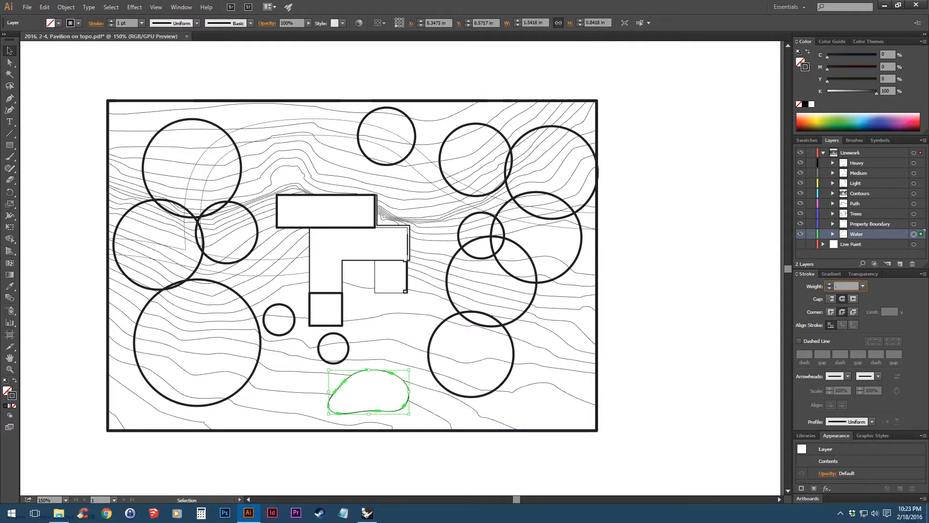
pyautogui.write('5')
pyautogui.press('Return')
pyautogui.click(648, 244)
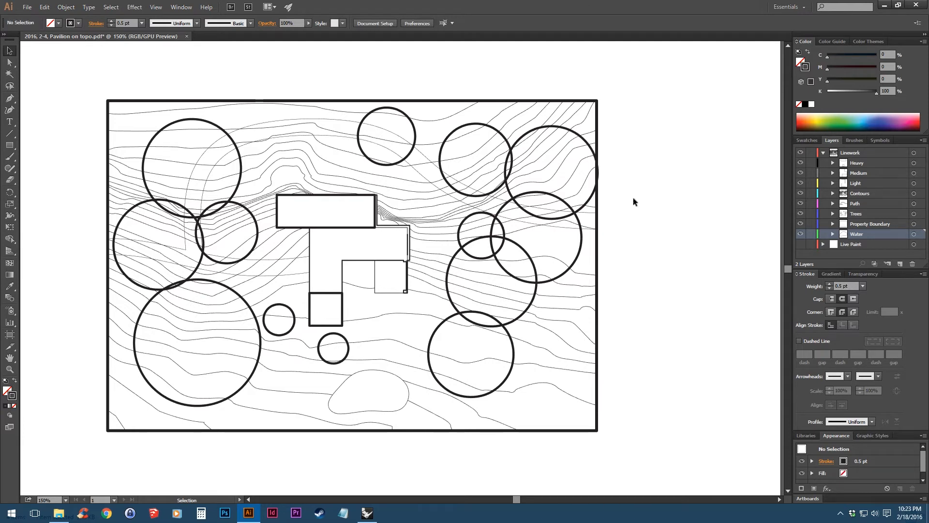
# Lighten the stroke color of all circles on the Trees layer to 32% black.
pyautogui.scroll(3, 512, 217)
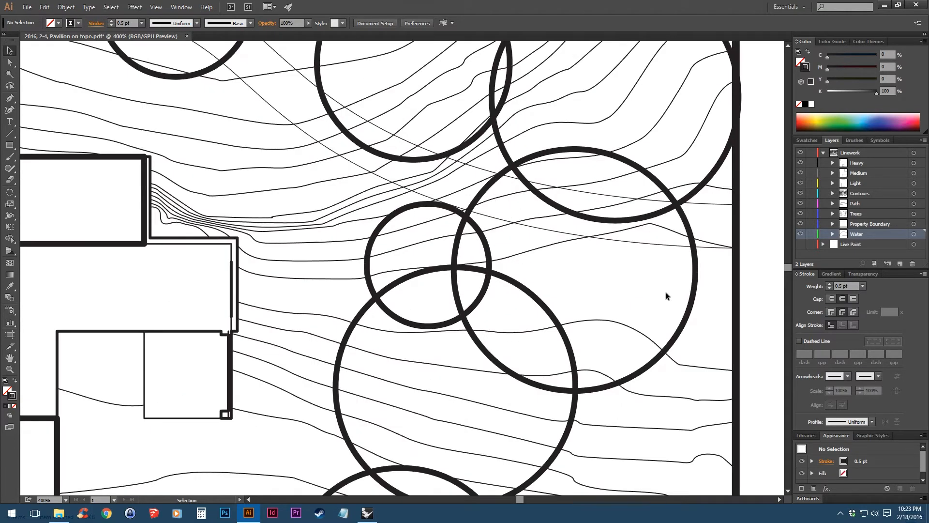
pyautogui.click(914, 214)
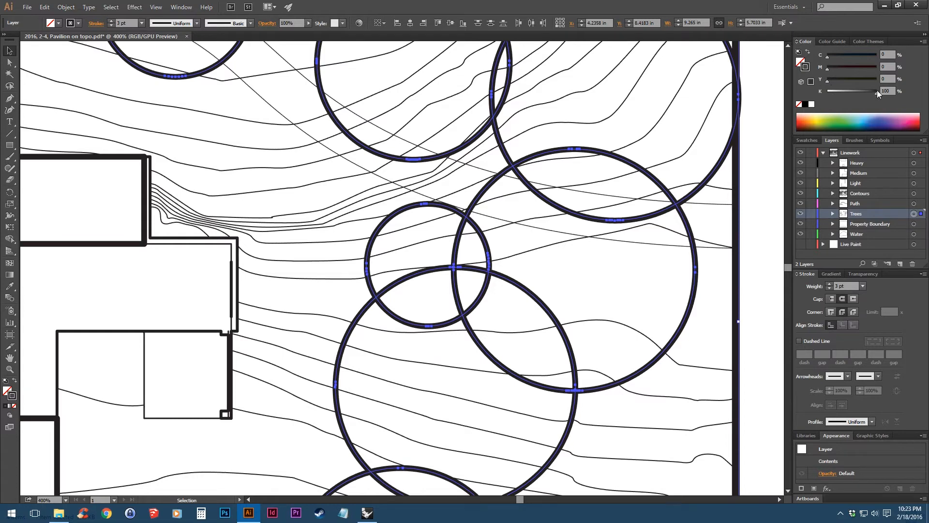
pyautogui.moveTo(870, 91); pyautogui.dragTo(840, 93)
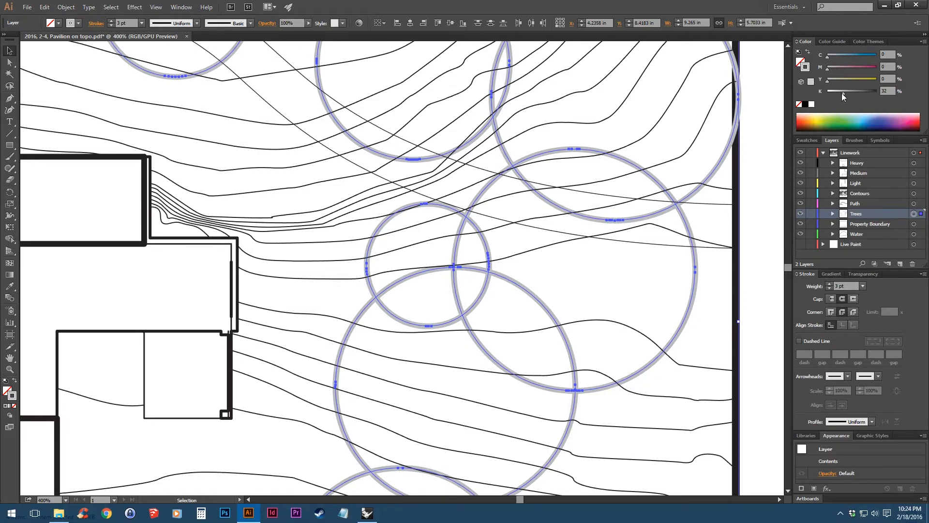
# Make the Trees layer's strokes dashed with a 10 pt dash and round caps, then deselect them.
pyautogui.click(809, 274)
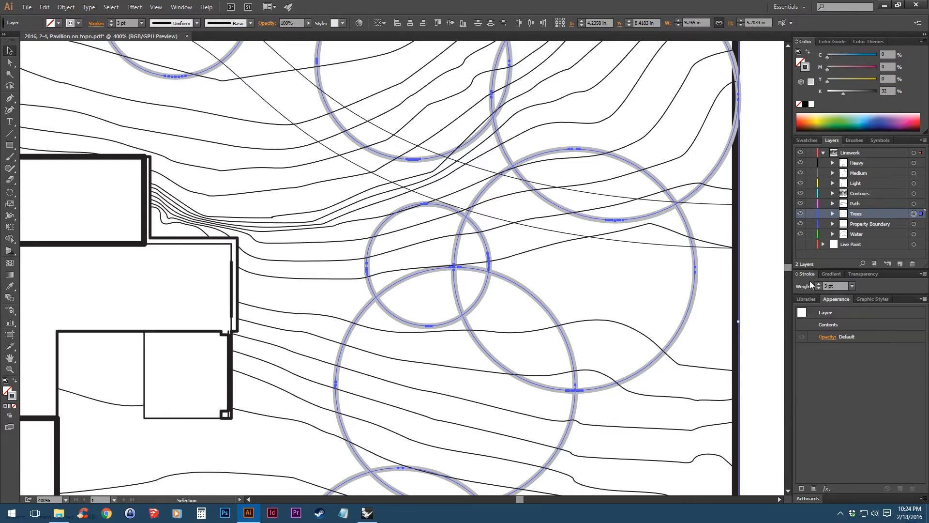
pyautogui.click(808, 274)
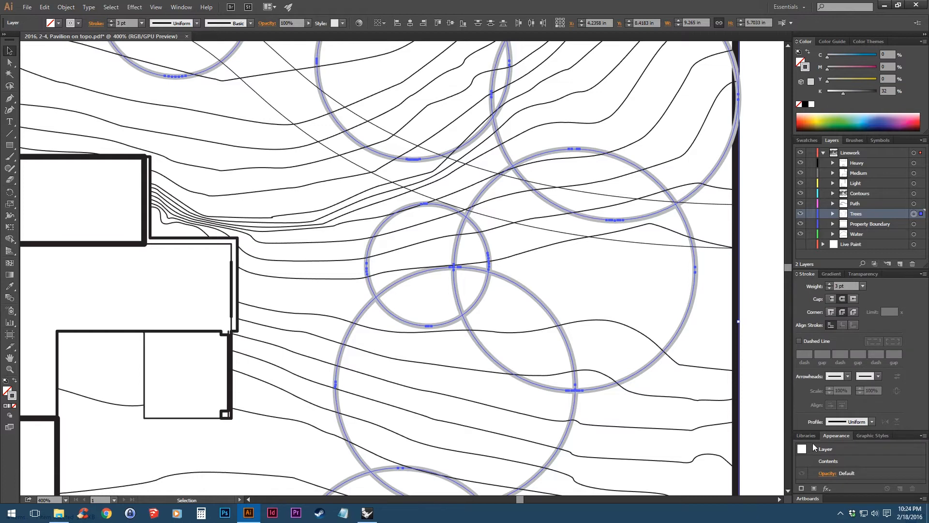
pyautogui.click(799, 341)
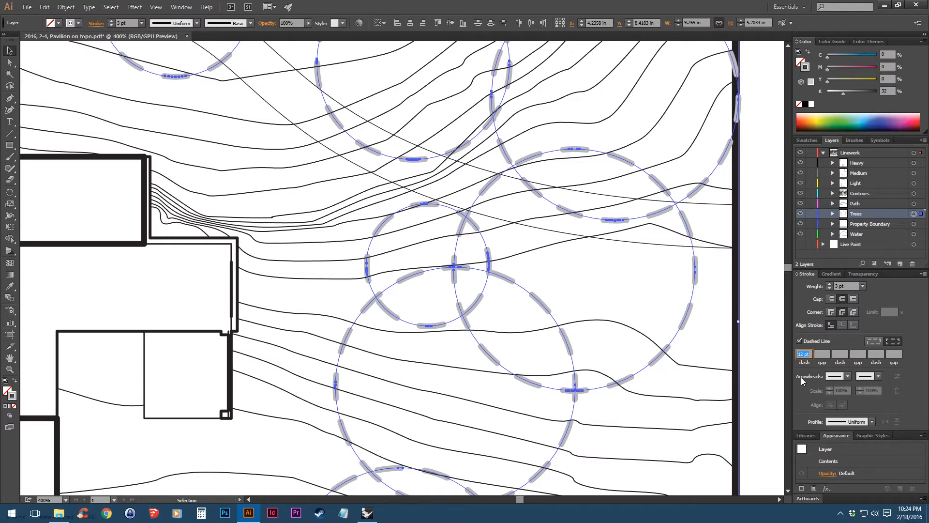
pyautogui.write('10')
pyautogui.press('Tab')
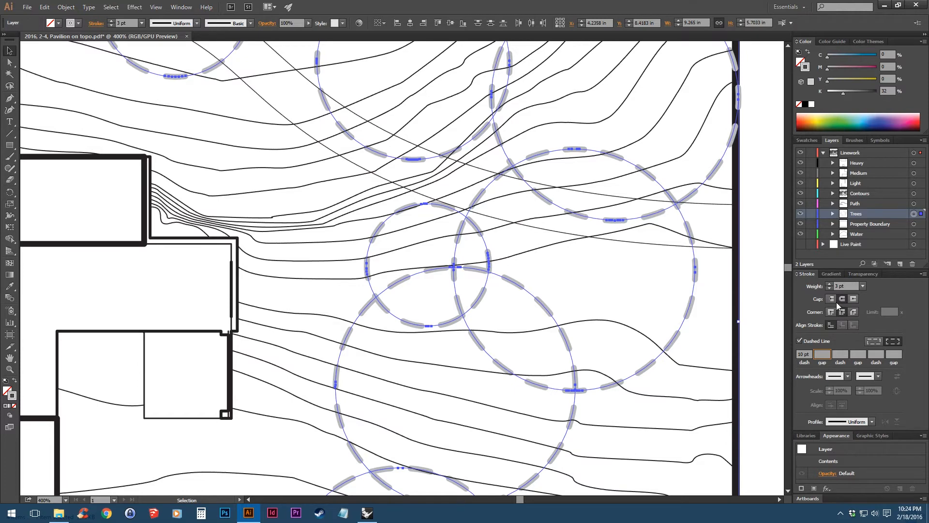
pyautogui.scroll(1, 516, 190)
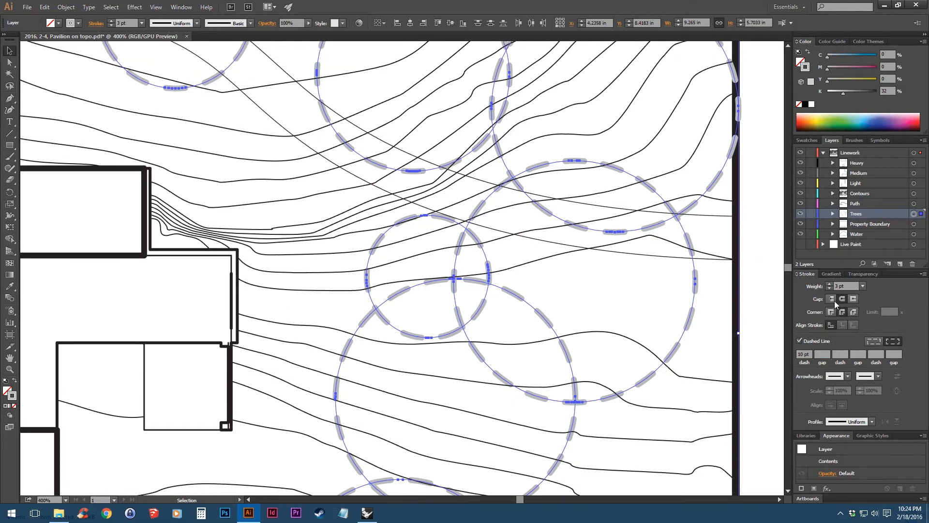
pyautogui.scroll(6, 535, 145)
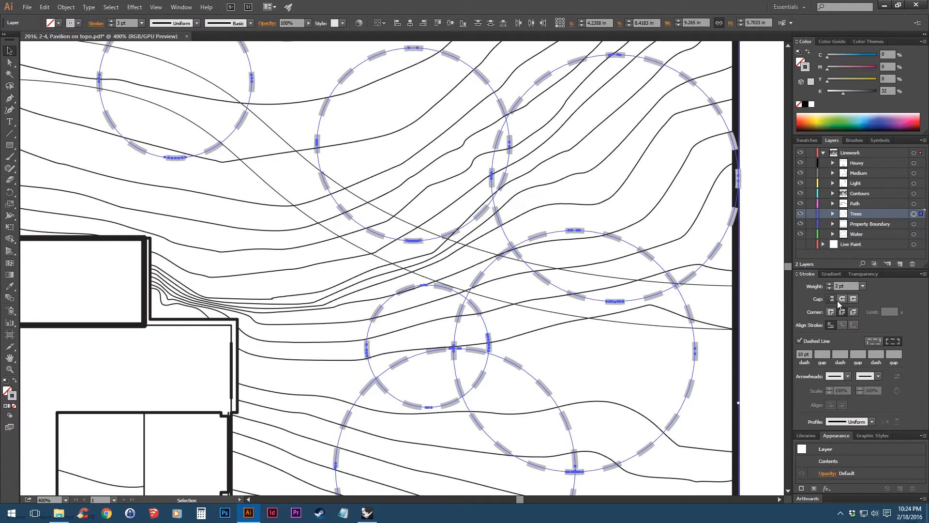
pyautogui.click(758, 314)
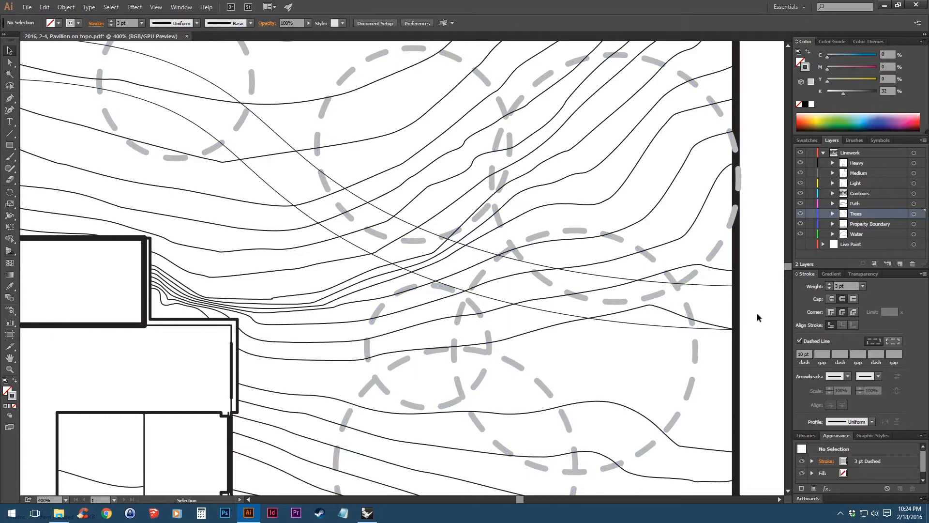
# Reduce the stroke weight of the dashed circles on the Trees layer to 2 pt and deselect them.
pyautogui.hotkey('ctrl', '0')
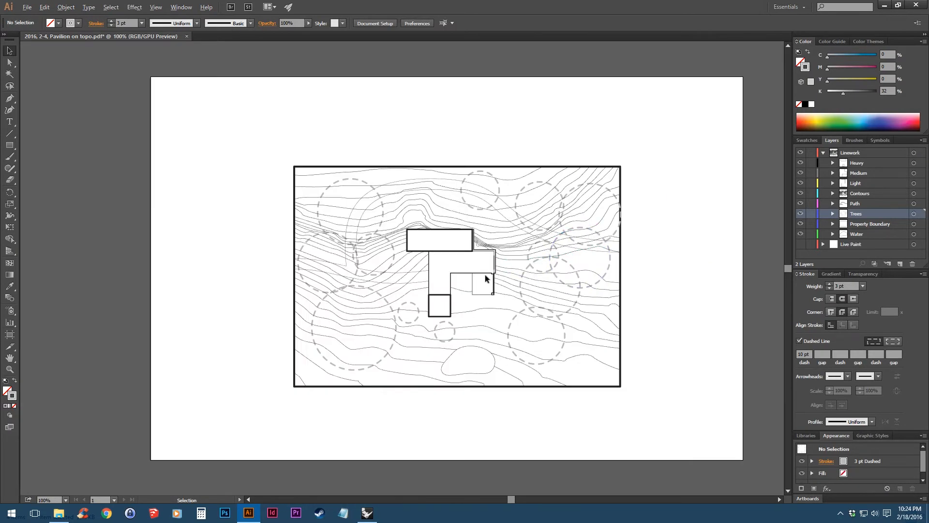
pyautogui.scroll(2, 485, 274)
pyautogui.moveTo(496, 282); pyautogui.dragTo(498, 268)
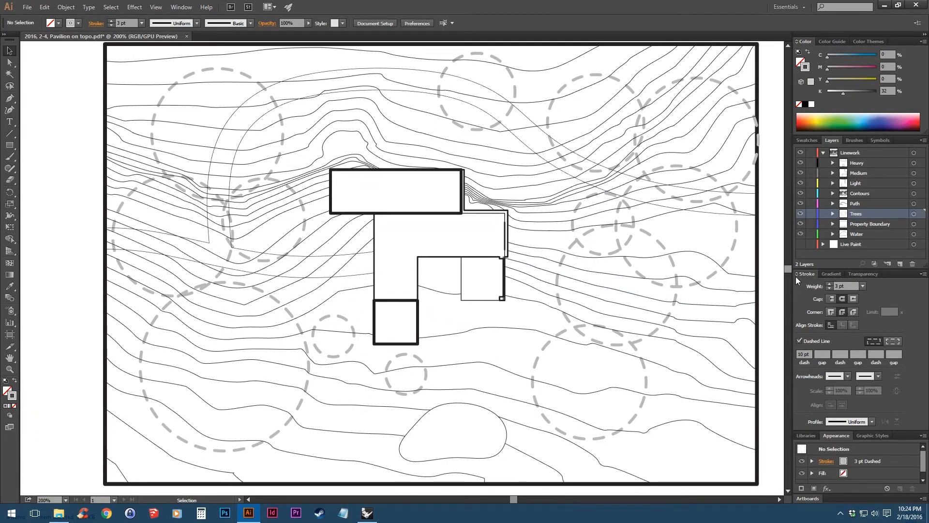
pyautogui.click(914, 213)
pyautogui.click(829, 289)
pyautogui.click(771, 295)
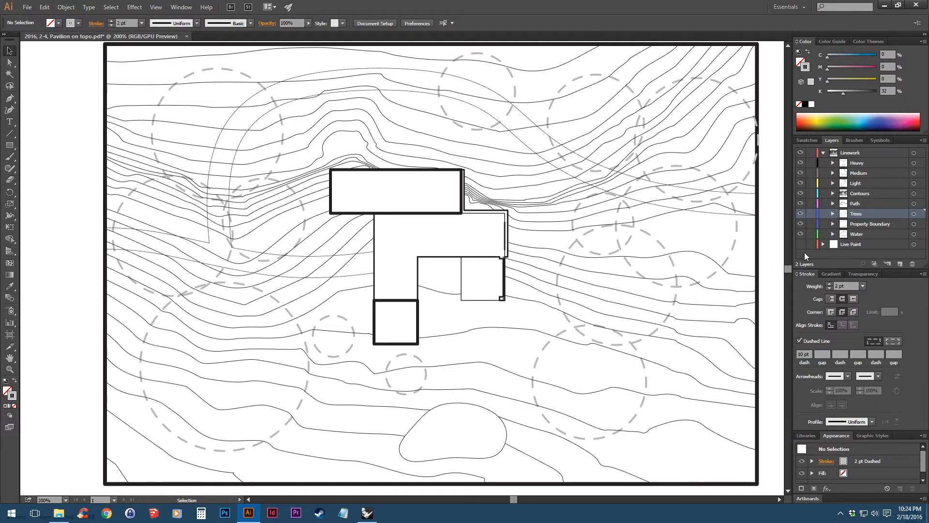
# Lower the black component of the Contours layer's stroke color to 18% and inspect the lines.
pyautogui.click(914, 194)
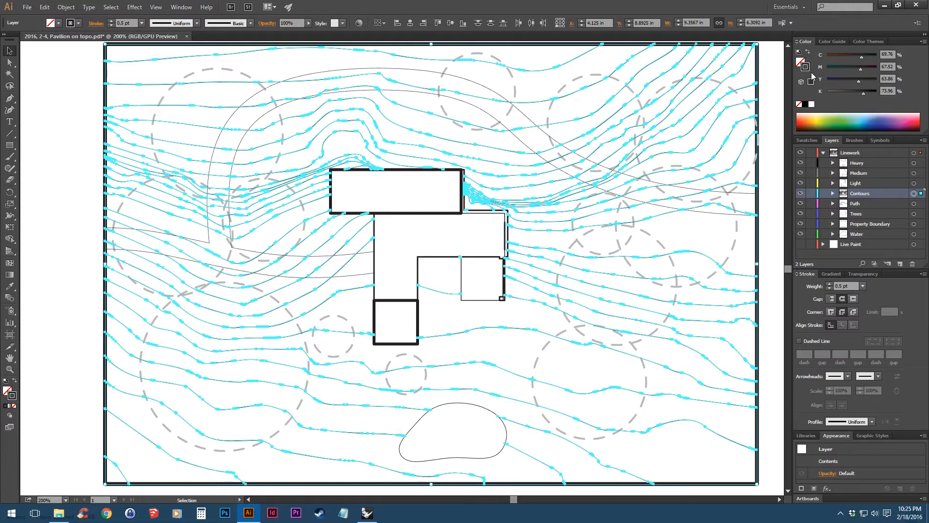
pyautogui.click(840, 91)
pyautogui.moveTo(839, 92); pyautogui.dragTo(837, 92)
pyautogui.click(769, 208)
pyautogui.scroll(6, 525, 192)
pyautogui.scroll(-7, 527, 211)
# Set the stroke color of all lines on the Contours layer to hex 9b9b9b.
pyautogui.click(914, 193)
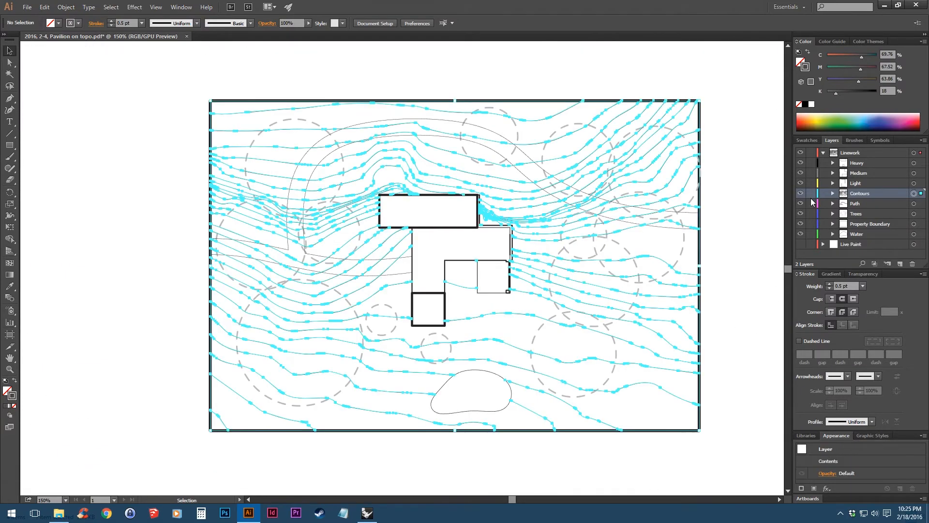
pyautogui.doubleClick(805, 67)
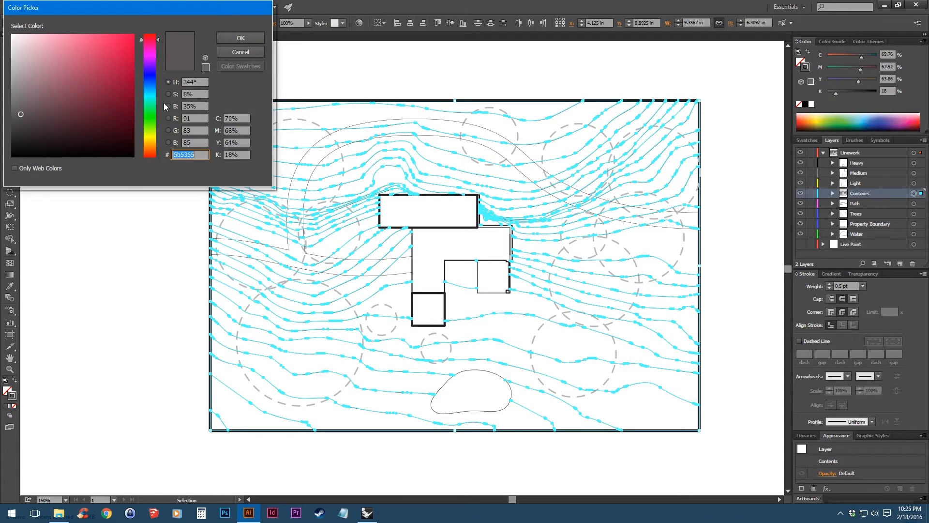
pyautogui.write('9b9b9b')
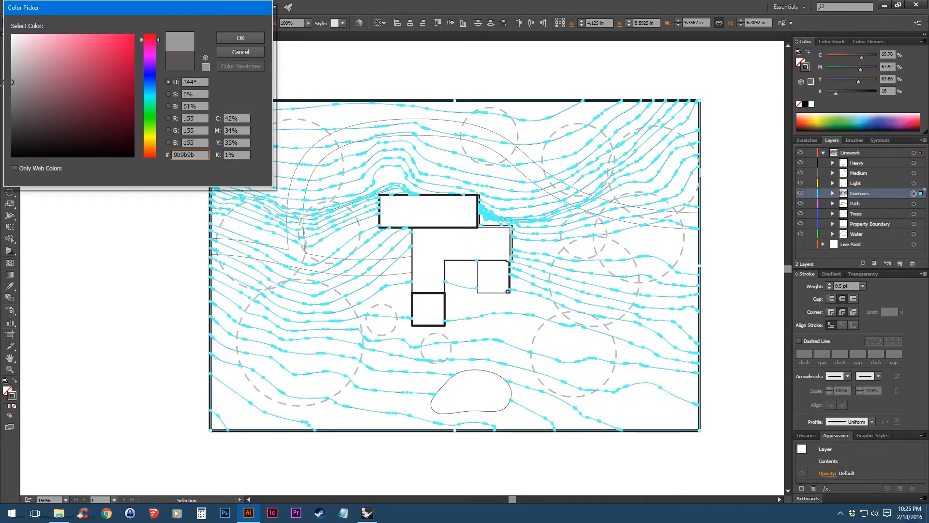
pyautogui.click(236, 38)
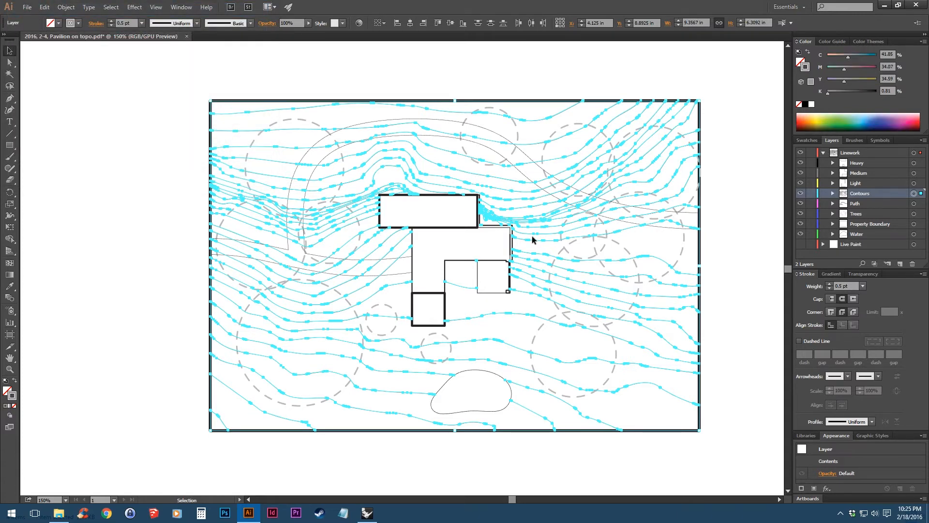
# Make the Contours layer's lines dashed with a 10 pt dash, then deselect them and inspect the result.
pyautogui.scroll(2, 532, 238)
pyautogui.moveTo(566, 242); pyautogui.dragTo(522, 212)
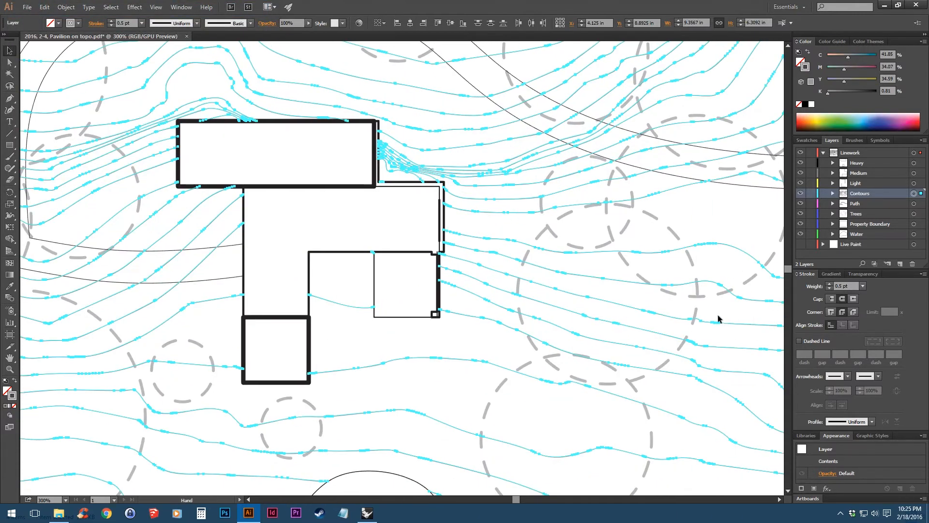
pyautogui.click(812, 341)
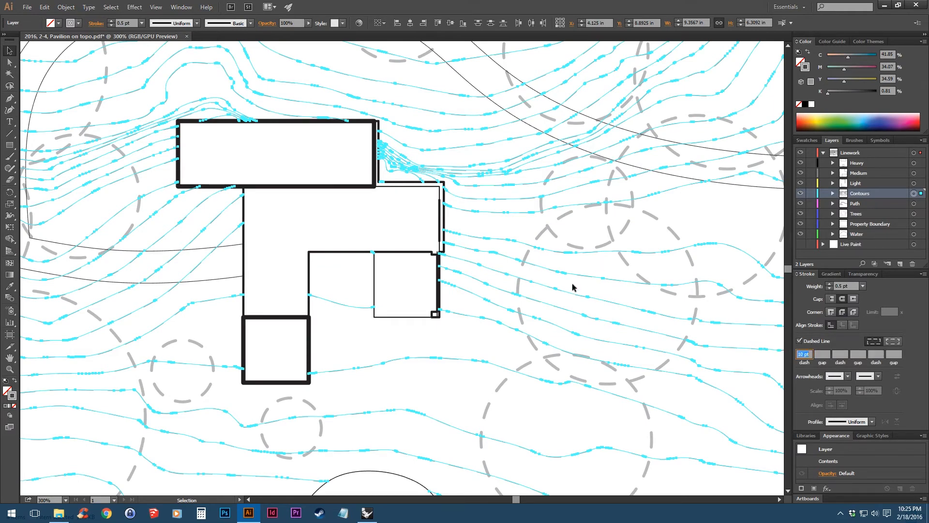
pyautogui.click(553, 295)
pyautogui.click(555, 293)
pyautogui.scroll(4, 556, 290)
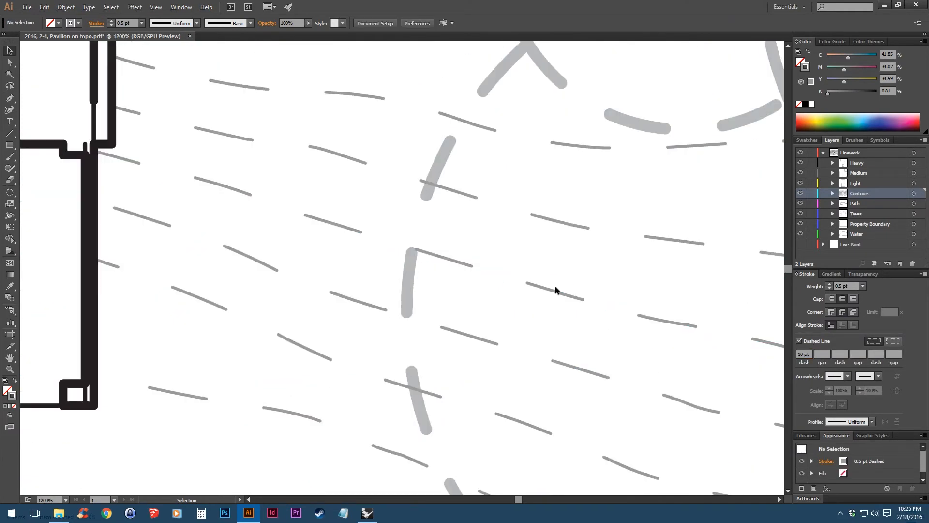
pyautogui.scroll(-5, 556, 290)
pyautogui.moveTo(455, 254)
pyautogui.mouseDown()
pyautogui.moveTo(473, 278)
pyautogui.moveTo(463, 259)
pyautogui.mouseUp()
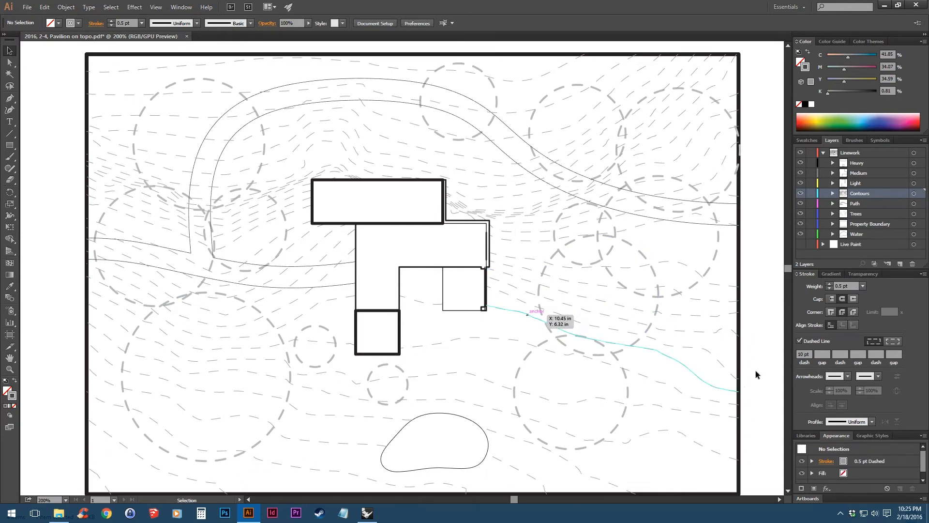
# Lighten the stroke color of all lines on the Contours layer to hex c4c4c4 and deselect them.
pyautogui.click(914, 193)
pyautogui.doubleClick(807, 67)
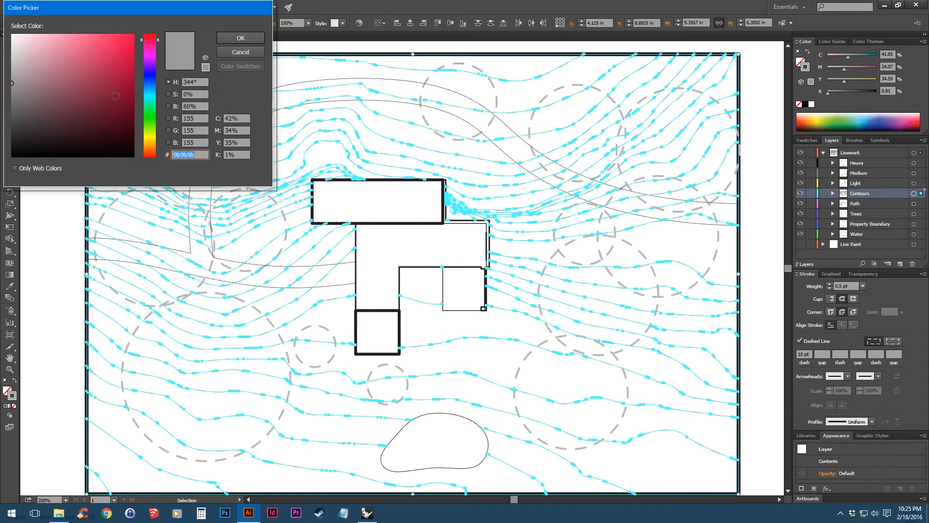
pyautogui.moveTo(42, 75); pyautogui.dragTo(2, 63)
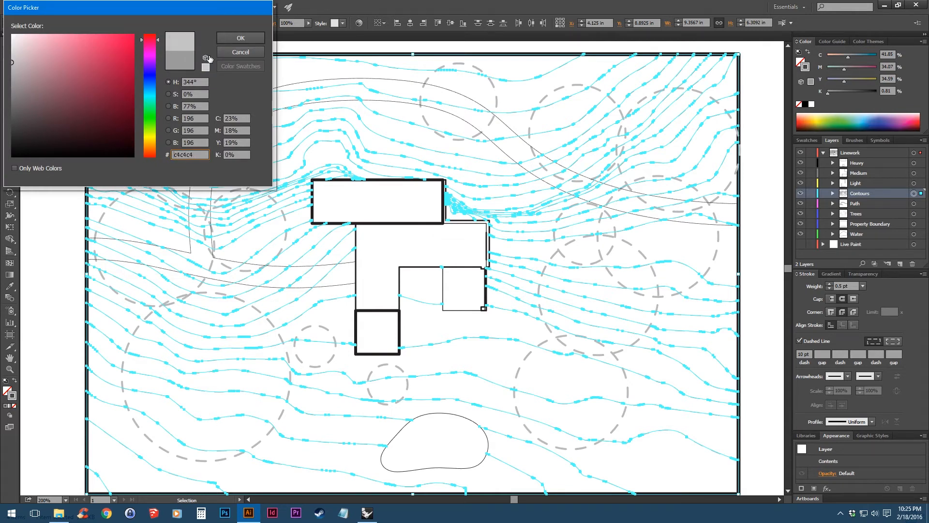
pyautogui.click(240, 38)
pyautogui.click(41, 232)
pyautogui.moveTo(386, 338); pyautogui.dragTo(377, 315)
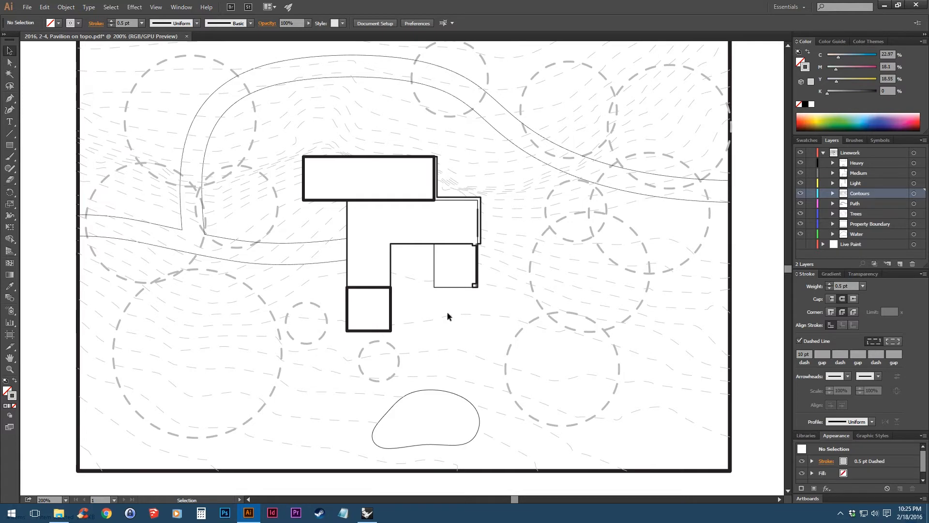
pyautogui.scroll(1, 511, 309)
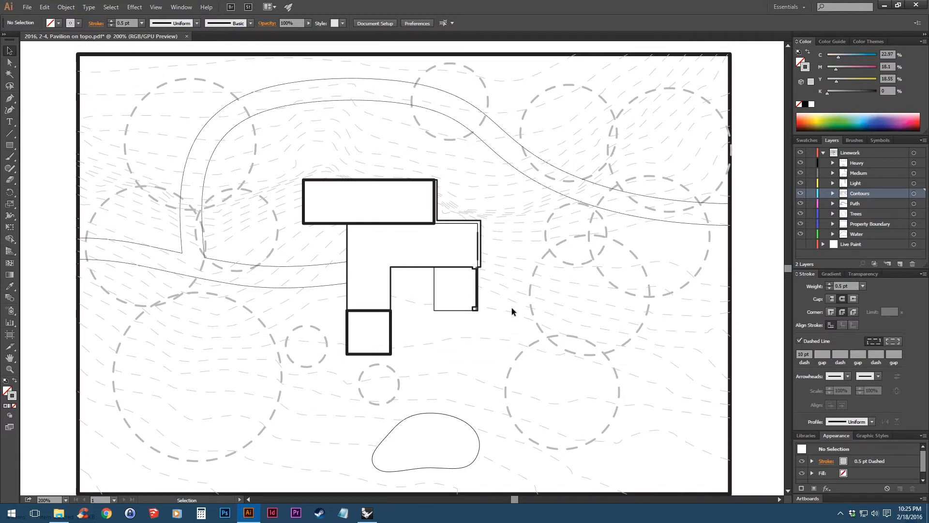
pyautogui.scroll(-1, 508, 310)
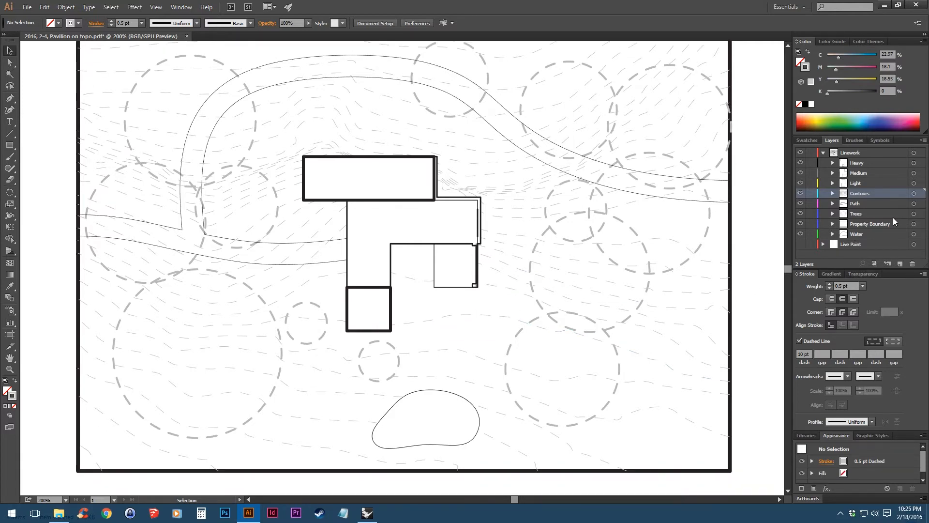
# Make the Property Boundary layer's stroke dashed with a 10 pt dash.
pyautogui.click(913, 223)
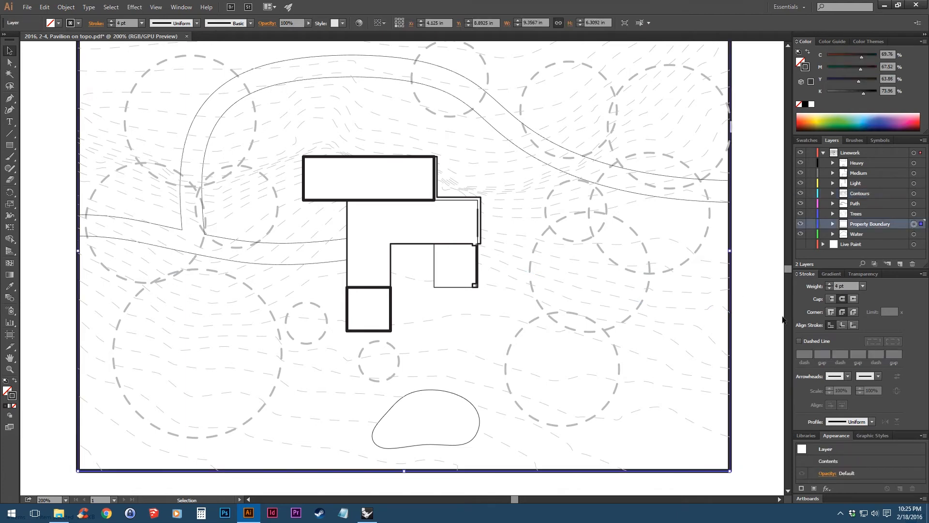
pyautogui.click(822, 340)
pyautogui.hotkey('ctrl', '-')
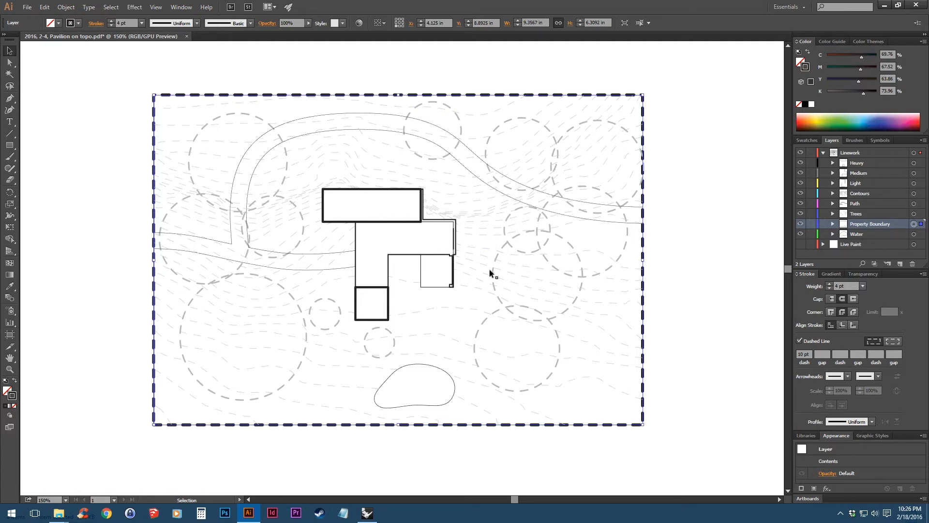
pyautogui.scroll(2, 493, 278)
pyautogui.hscroll(2, 571, 297)
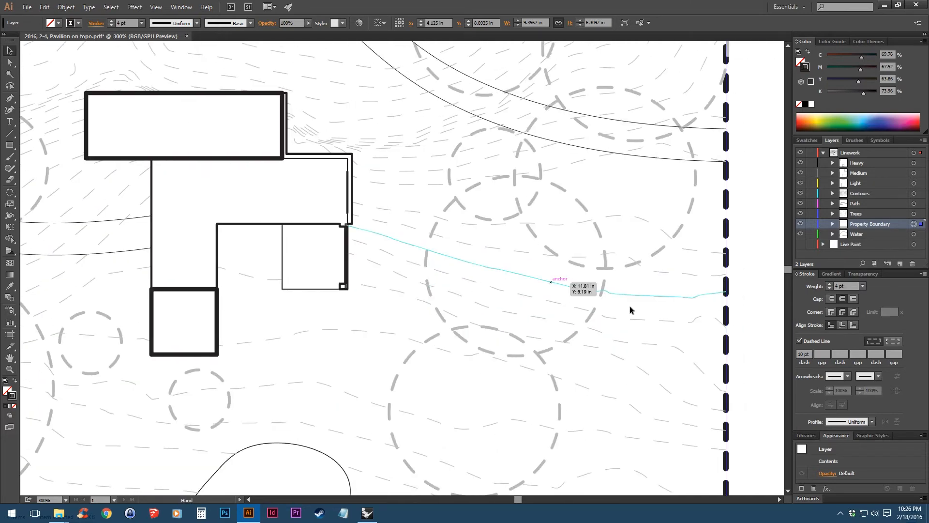
# Set the Property Boundary's dash pattern to 15 pt dash, 10 pt gap, 10 pt dash, 10 pt gap and 0 pt dash, then deselect it.
pyautogui.click(808, 354)
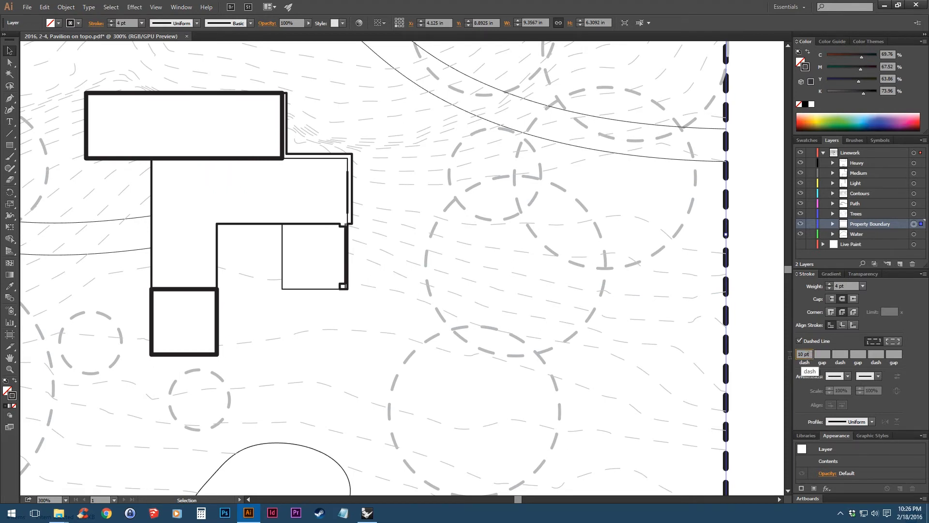
pyautogui.write('15')
pyautogui.press('Tab')
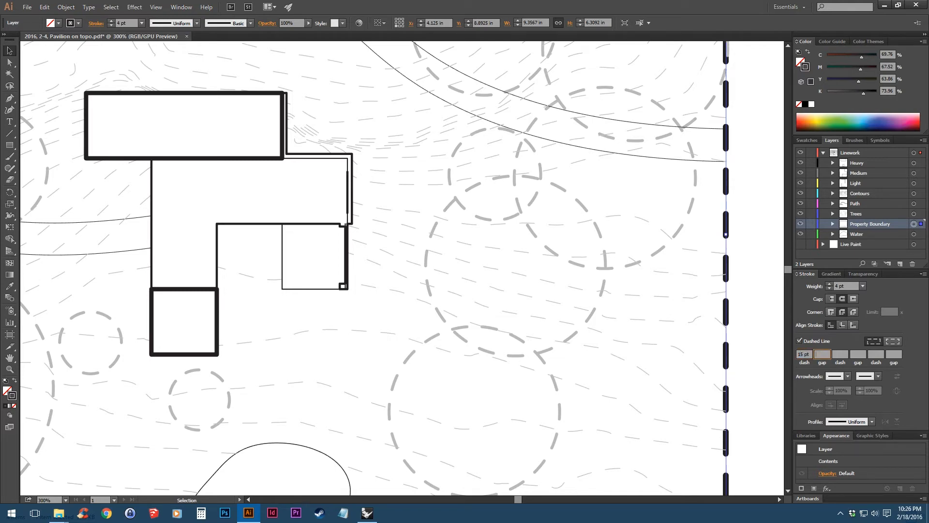
pyautogui.write('10')
pyautogui.press('Tab')
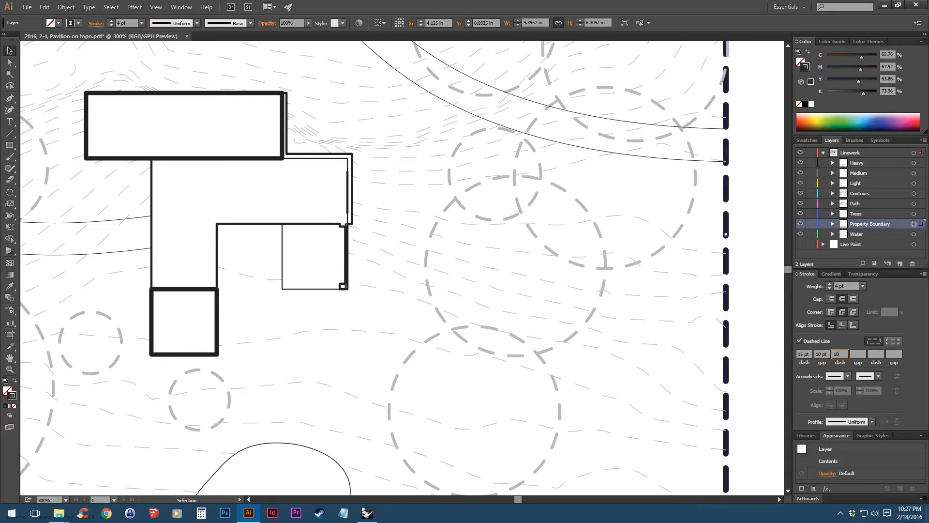
pyautogui.write('10')
pyautogui.press('Tab')
pyautogui.press('Tab')
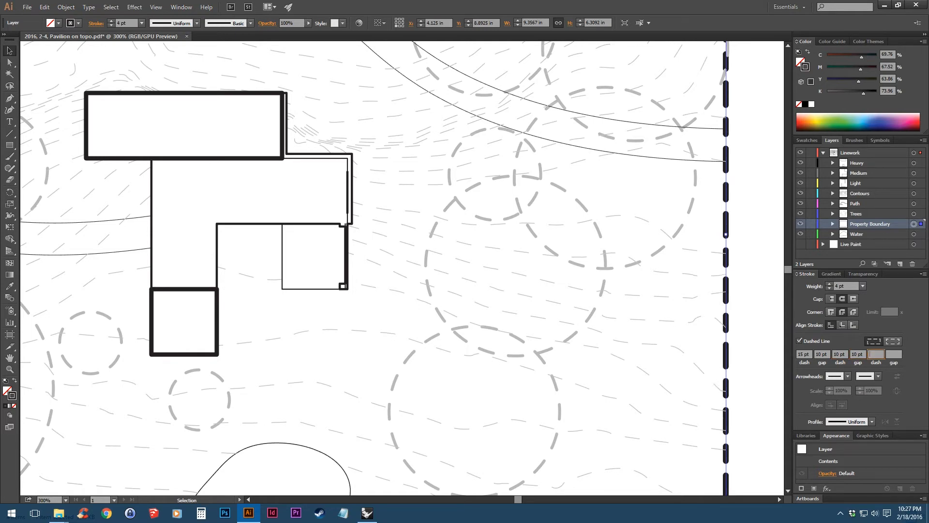
pyautogui.write('0')
pyautogui.press('Tab')
pyautogui.hscroll(5, 624, 279)
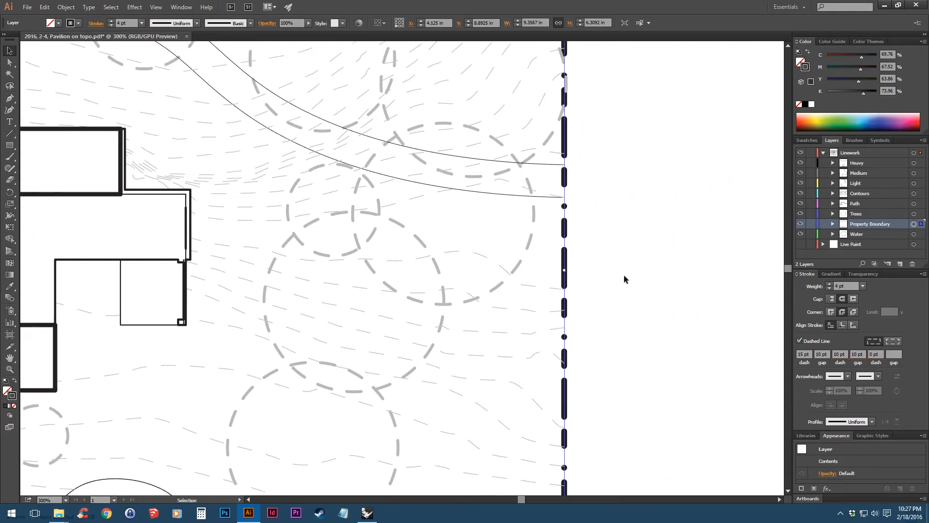
pyautogui.click(775, 355)
pyautogui.keyDown('alt'); pyautogui.scroll(-3, 573, 233); pyautogui.keyUp('alt')
pyautogui.keyDown('alt'); pyautogui.scroll(3, 574, 236); pyautogui.keyUp('alt')
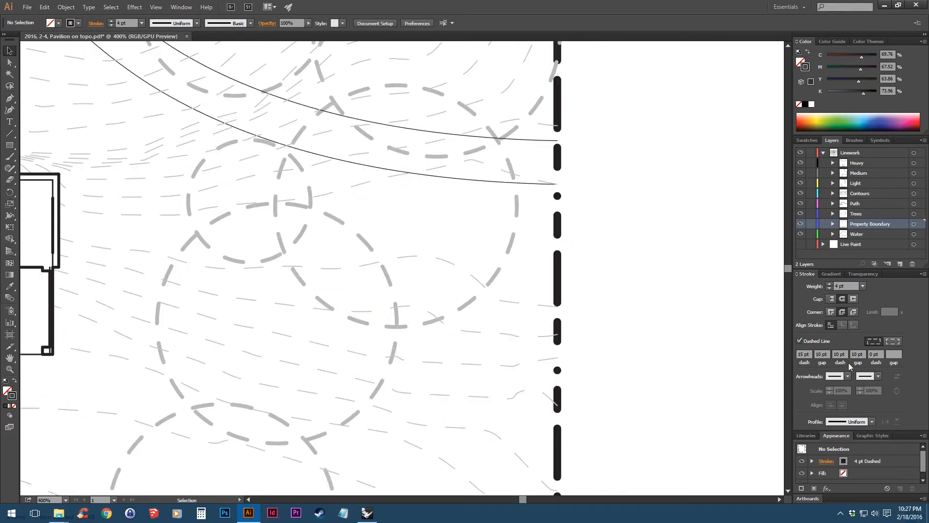
# Clear the third dash value of the Property Boundary layer's dash pattern.
pyautogui.click(914, 224)
pyautogui.moveTo(880, 353); pyautogui.dragTo(799, 353)
pyautogui.press('BackSpace')
pyautogui.press('Tab')
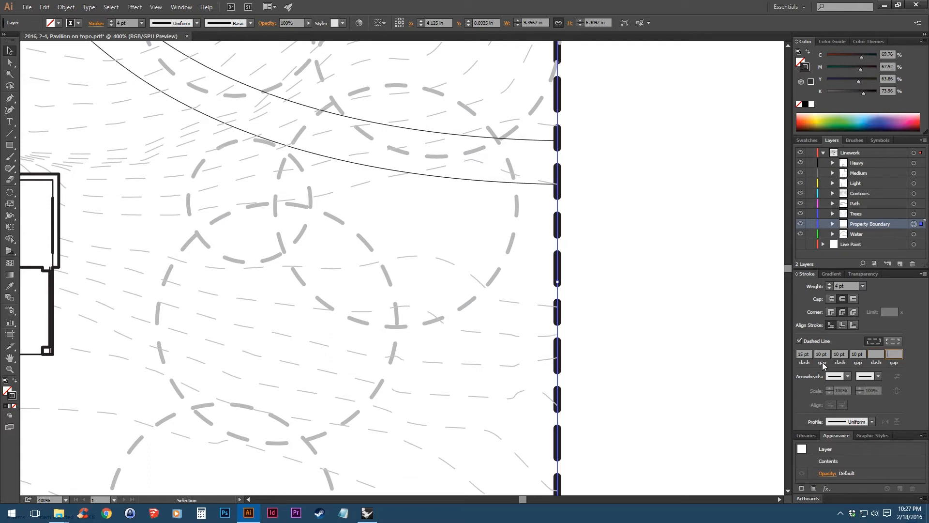
# Set the first dash of the Property Boundary's pattern to 25 pt, deselect it and inspect the border.
pyautogui.click(802, 354)
pyautogui.write('25')
pyautogui.press('Tab')
pyautogui.click(585, 292)
pyautogui.scroll(-2, 618, 263)
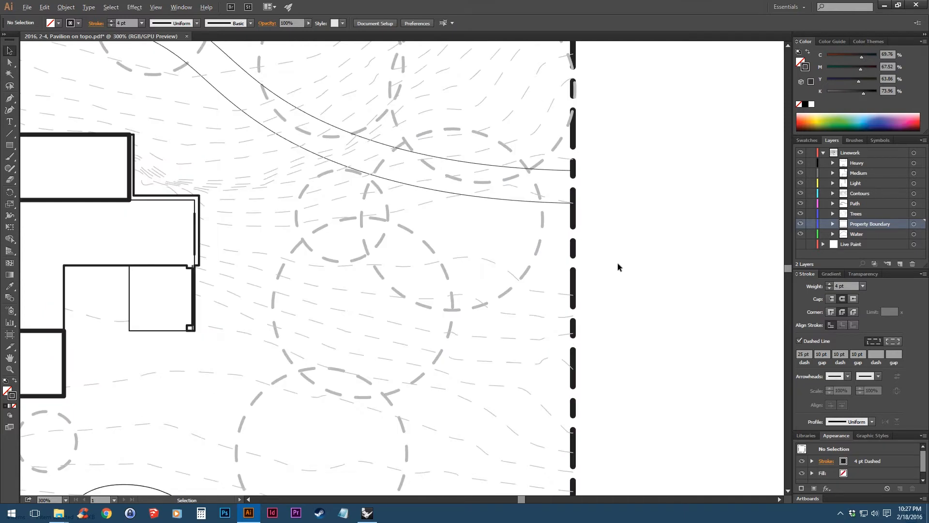
pyautogui.scroll(-1, 577, 415)
pyautogui.scroll(-2, 527, 386)
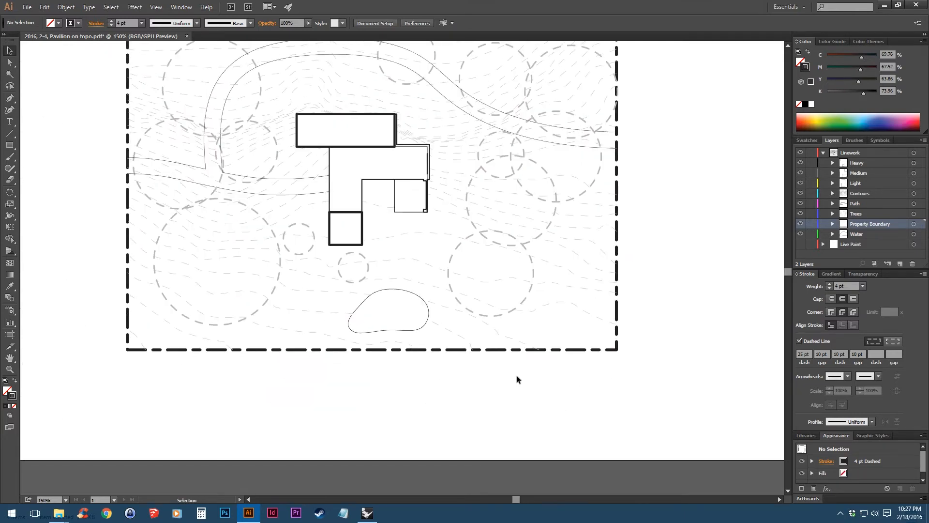
pyautogui.scroll(3, 489, 349)
pyautogui.moveTo(621, 332); pyautogui.dragTo(600, 337)
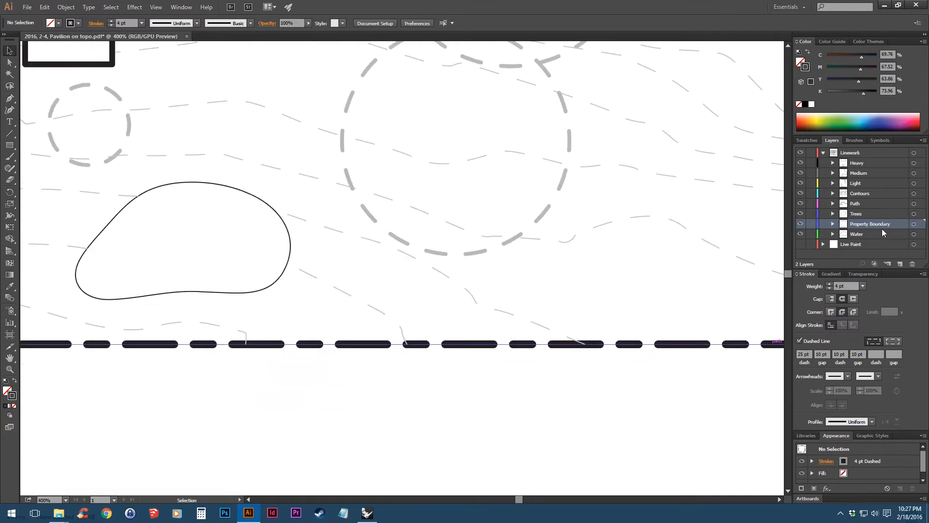
# Set the Property Boundary's first dash to 30 pt and its third dash and gap to 10 pt each, then deselect it.
pyautogui.click(913, 224)
pyautogui.doubleClick(810, 353)
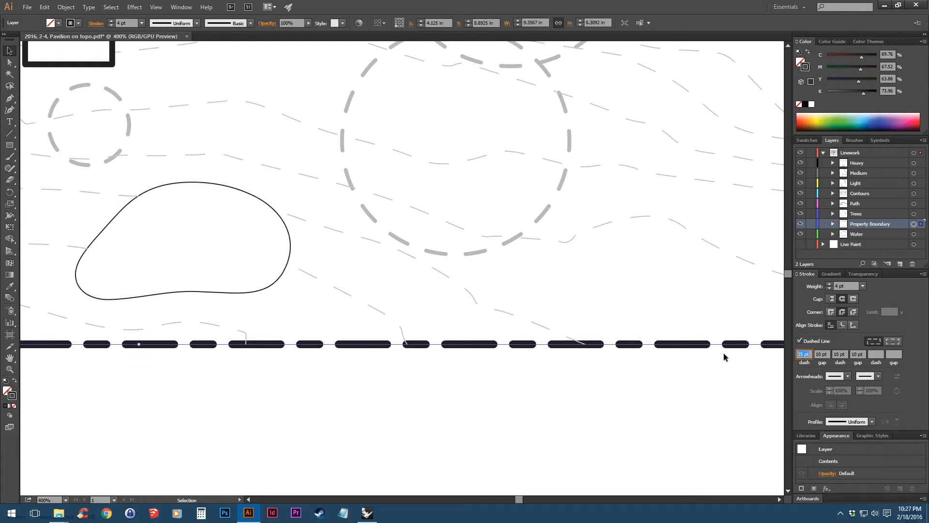
pyautogui.write('30')
pyautogui.press('Tab')
pyautogui.press('Tab')
pyautogui.press('Tab')
pyautogui.press('Tab')
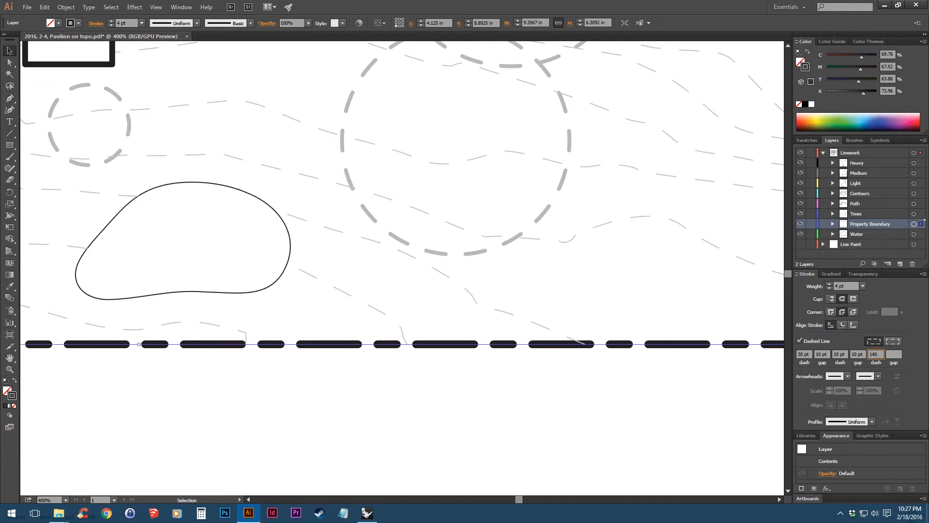
pyautogui.write('10')
pyautogui.press('Tab')
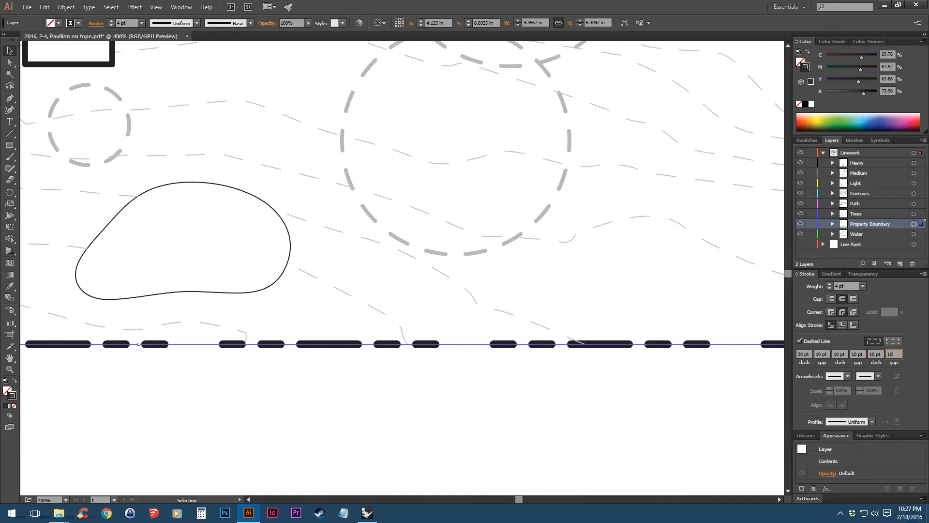
pyautogui.press('Tab')
pyautogui.click(457, 405)
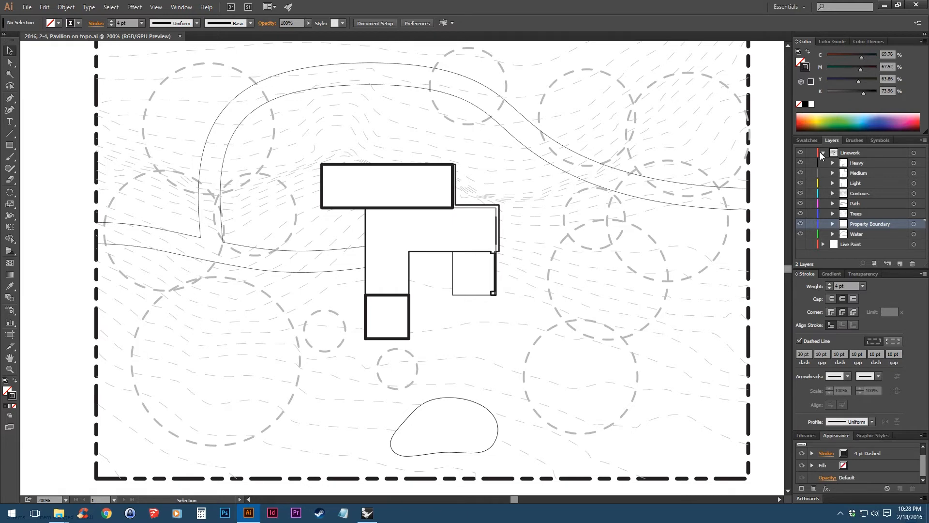
# Collapse and lock the Linework layer, then show the Live Paint layer and make it active.
pyautogui.click(822, 153)
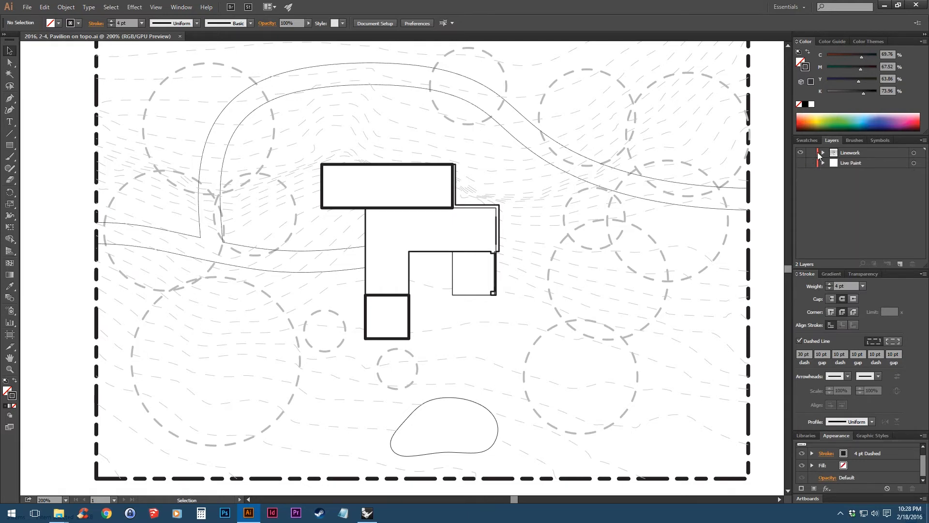
pyautogui.click(811, 152)
pyautogui.click(800, 163)
pyautogui.click(868, 163)
pyautogui.hotkey('ctrl', '-')
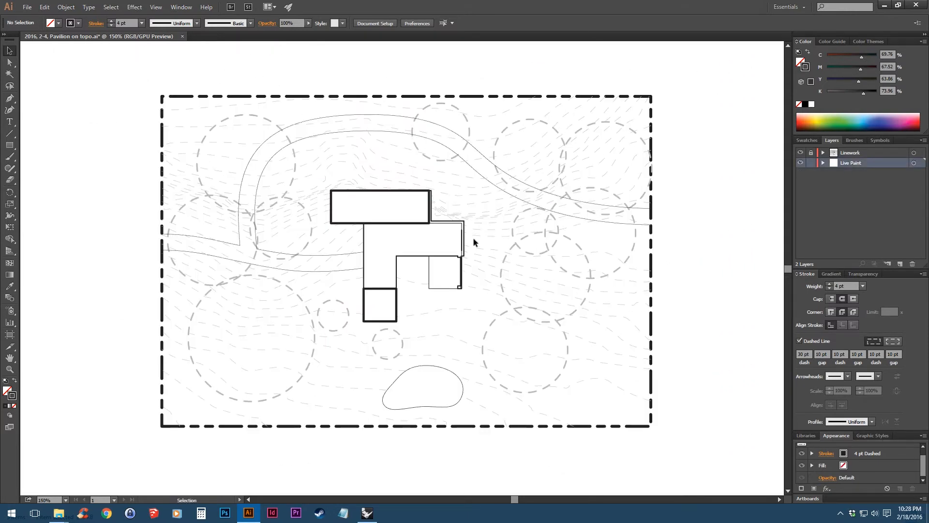
# Activate the Live Paint Bucket tool and check the fill color without changing it.
pyautogui.press('k')
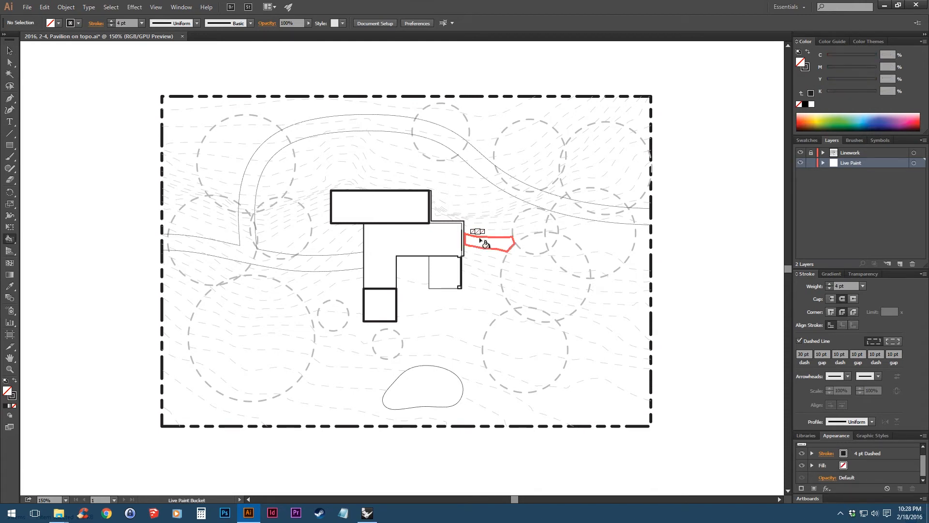
pyautogui.click(15, 239)
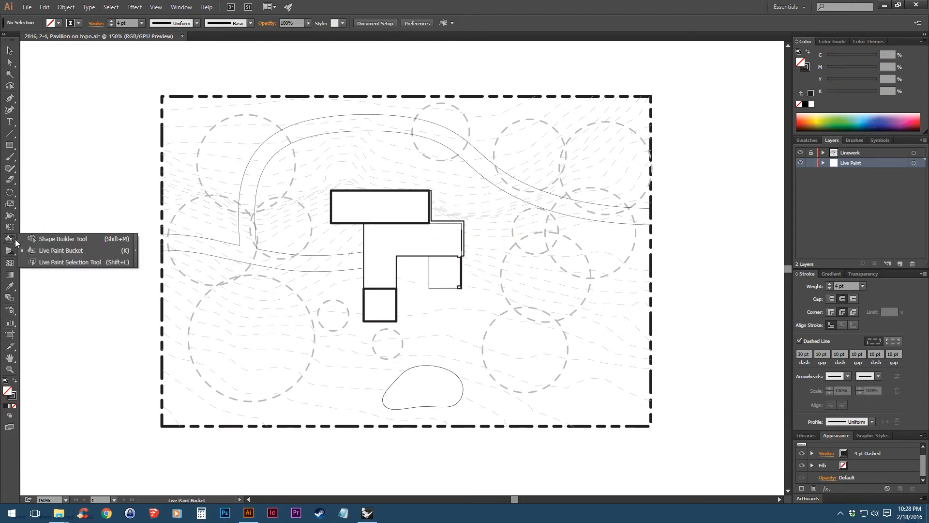
pyautogui.click(47, 250)
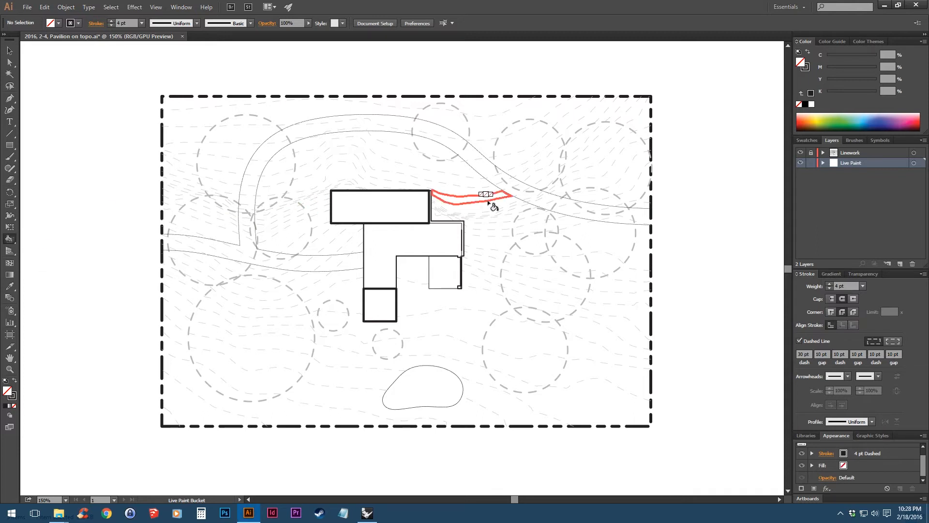
pyautogui.doubleClick(799, 59)
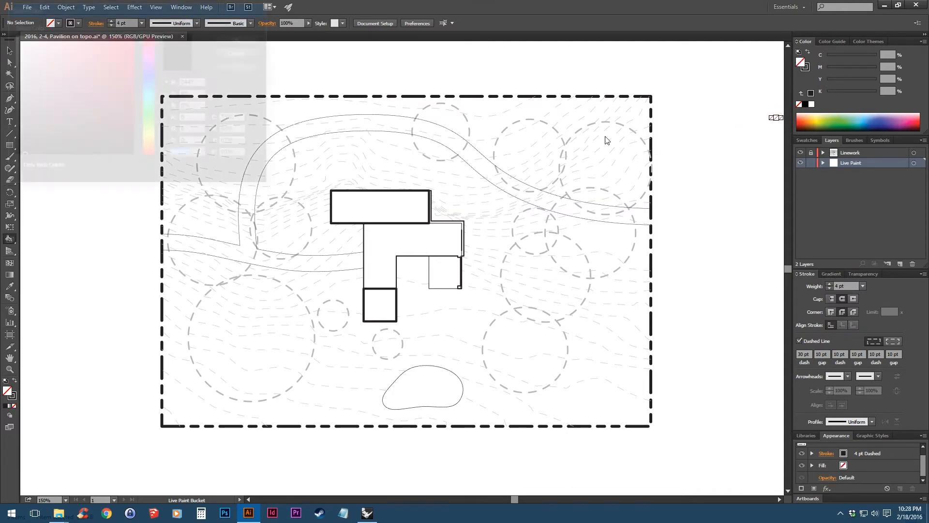
pyautogui.click(243, 53)
# Open the Basic RGB default swatch library and enlarge its panel enough to show all its swatches.
pyautogui.click(813, 139)
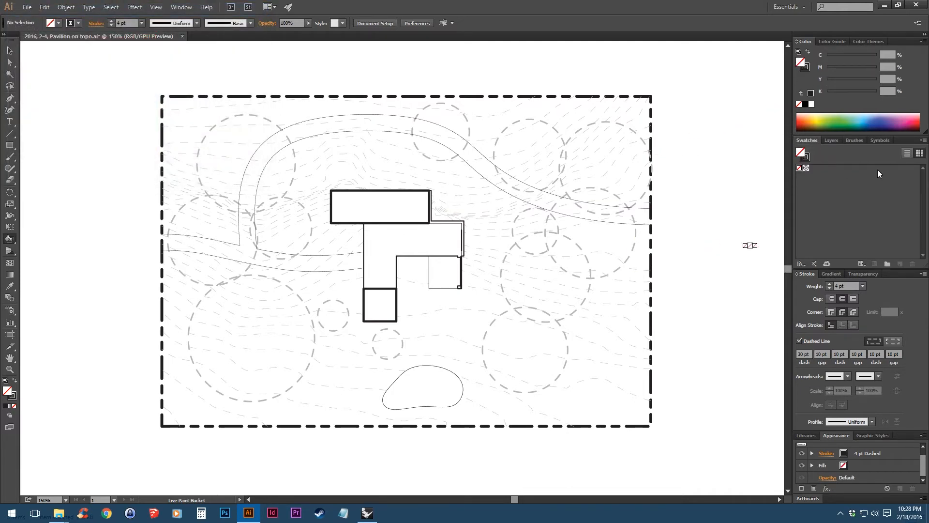
pyautogui.click(923, 140)
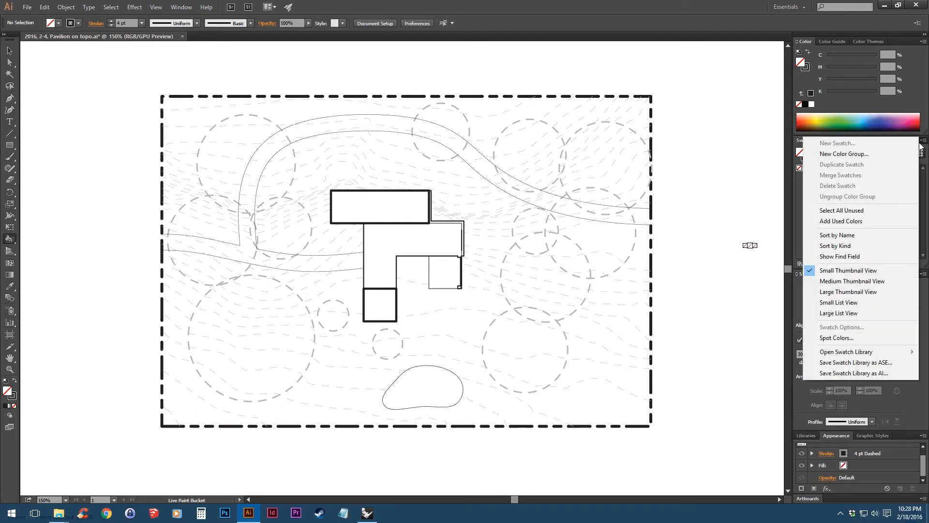
pyautogui.moveTo(901, 356)
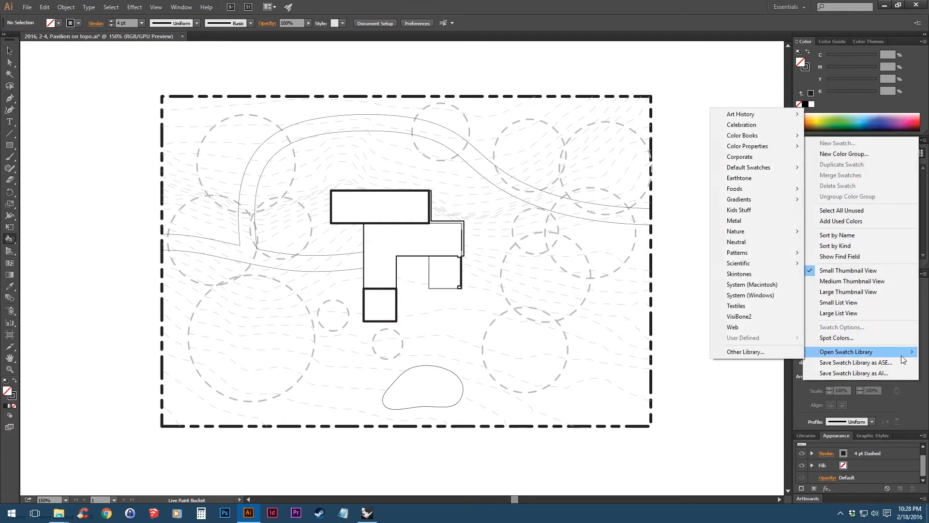
pyautogui.moveTo(770, 166)
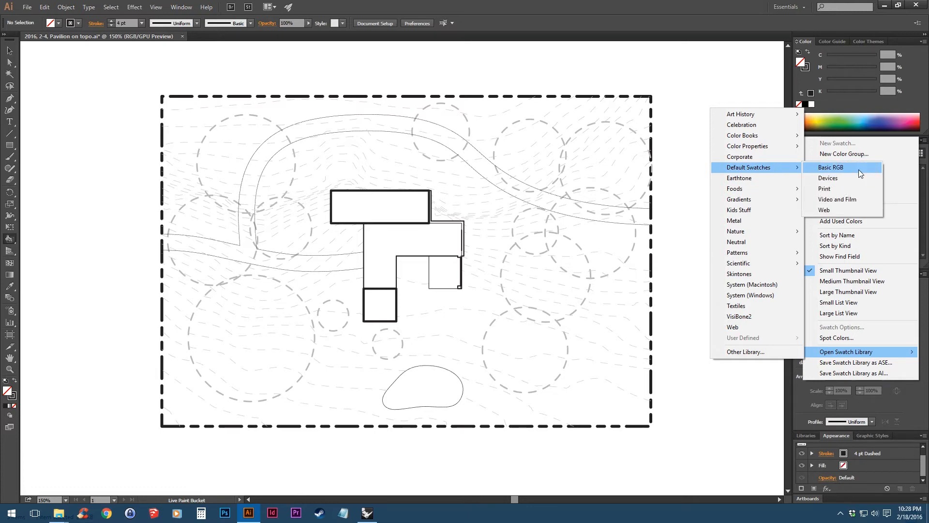
pyautogui.click(858, 169)
pyautogui.moveTo(425, 237); pyautogui.dragTo(820, 139)
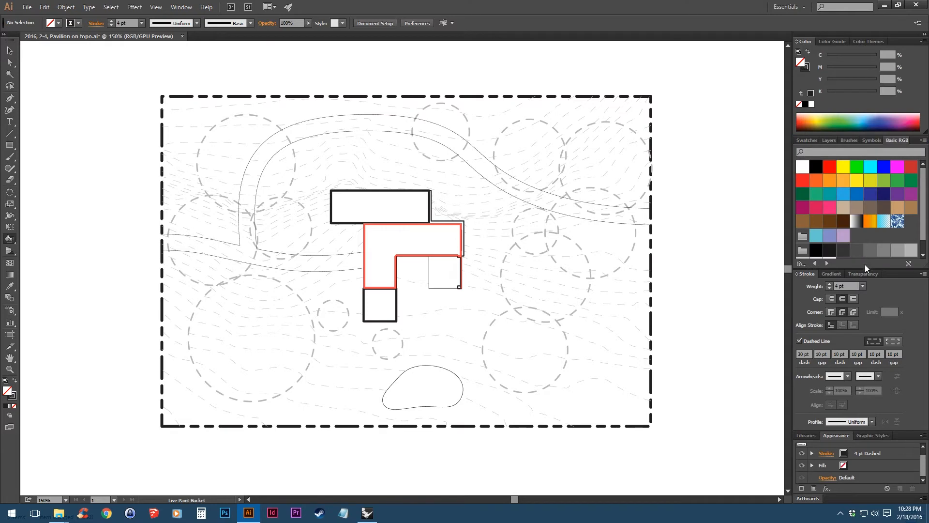
pyautogui.moveTo(866, 269); pyautogui.dragTo(866, 276)
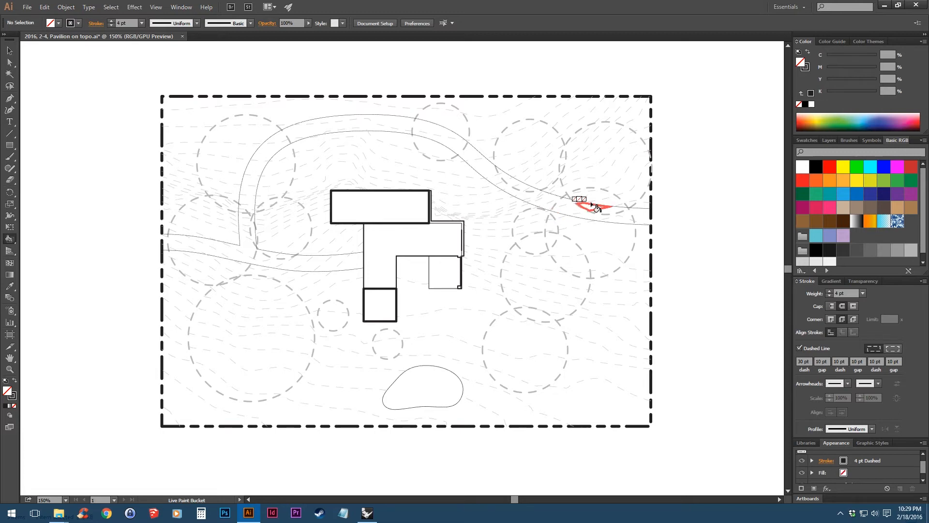
# Choose a medium green fill swatch and soften it to a muted green, about C 53.1, M 9.46, Y 60.3, K 0.
pyautogui.click(898, 181)
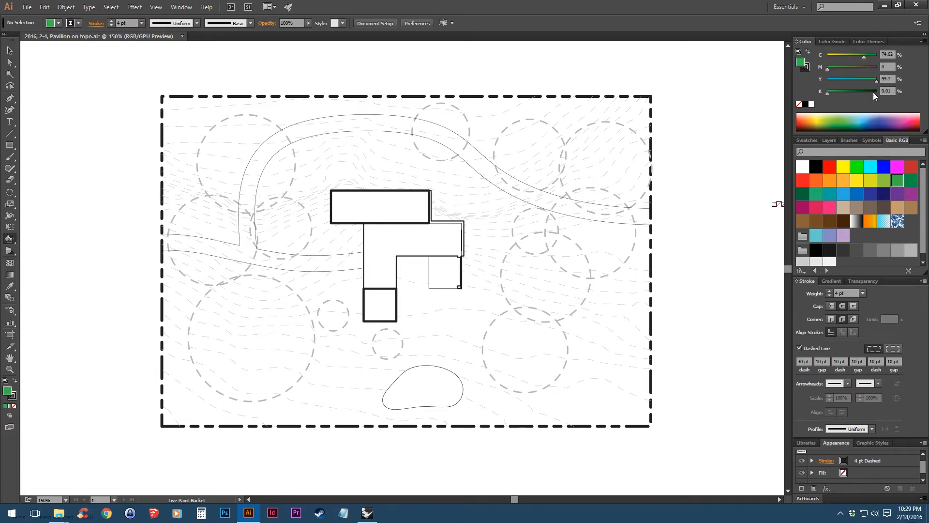
pyautogui.doubleClick(800, 62)
pyautogui.click(62, 56)
pyautogui.moveTo(62, 56)
pyautogui.mouseDown()
pyautogui.moveTo(83, 60)
pyautogui.moveTo(35, 68)
pyautogui.moveTo(56, 70)
pyautogui.moveTo(49, 69)
pyautogui.mouseUp()
pyautogui.click(246, 41)
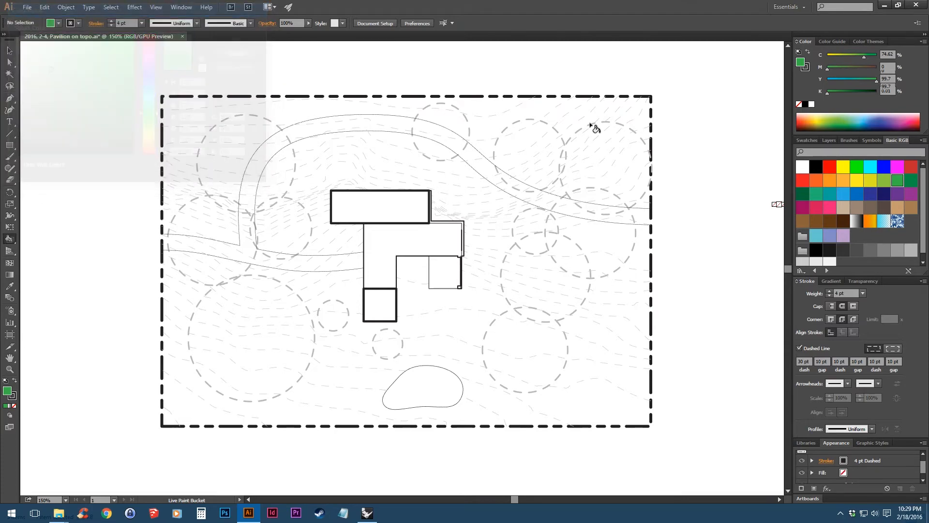
# Set the stroke to none, make the fill active and paint the southeastern ground areas with the muted green.
pyautogui.click(804, 67)
pyautogui.click(799, 105)
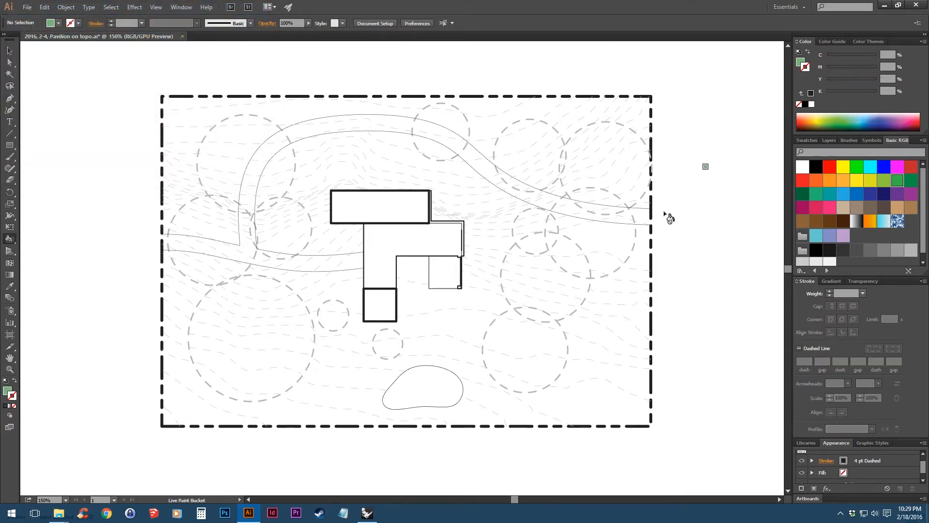
pyautogui.click(800, 62)
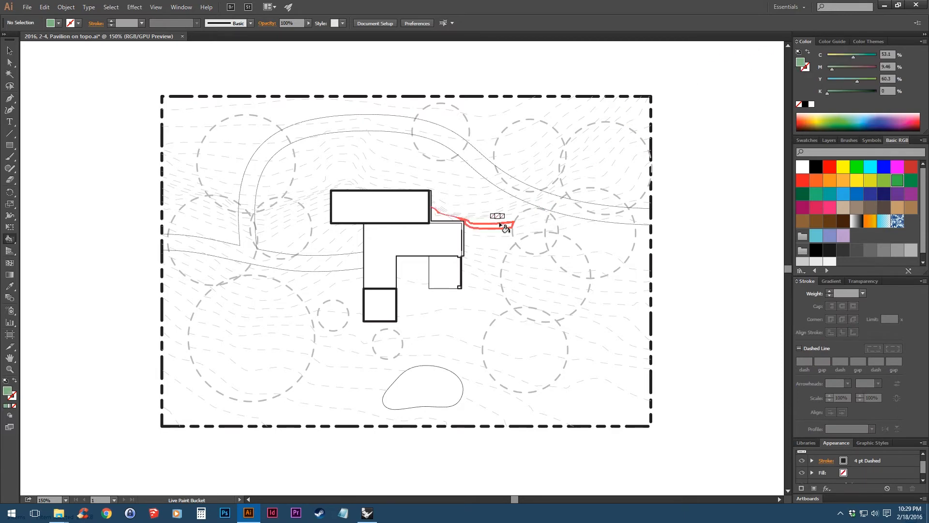
pyautogui.scroll(1, 464, 342)
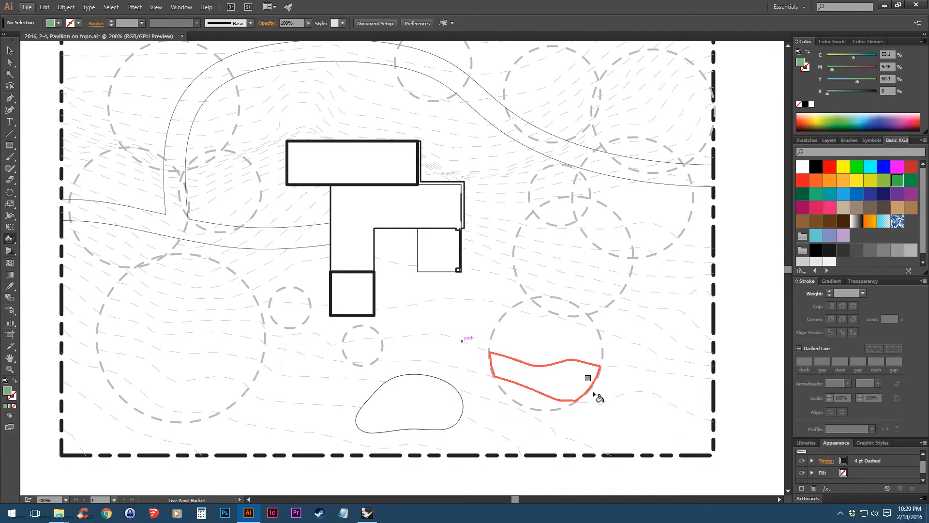
pyautogui.click(693, 257)
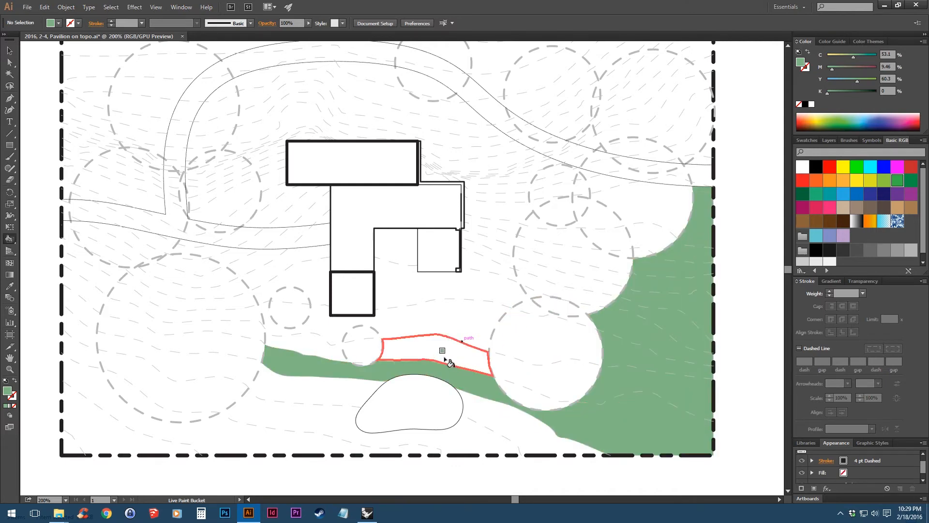
# Lighten the fill to a pale green, C 35.74, M 9.73, Y 37.72, K 0, and repaint the eastern ground with it.
pyautogui.doubleClick(801, 63)
pyautogui.moveTo(49, 68); pyautogui.dragTo(28, 62)
pyautogui.click(237, 38)
pyautogui.moveTo(650, 291)
pyautogui.mouseDown()
pyautogui.moveTo(655, 355)
pyautogui.moveTo(637, 390)
pyautogui.mouseUp()
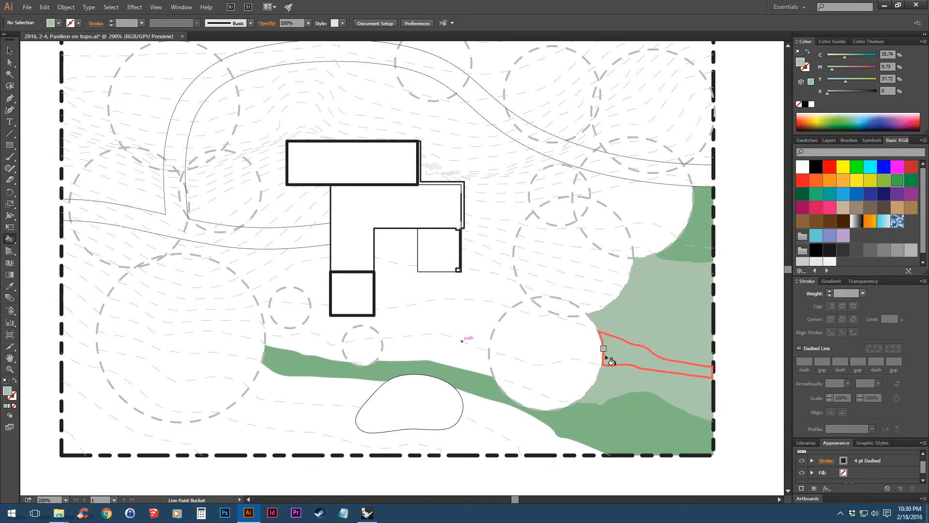
# Sample the darker muted green from the ground and fill the southeastern tree circle with it.
pyautogui.keyDown('alt'); pyautogui.click(639, 407); pyautogui.keyUp('alt')
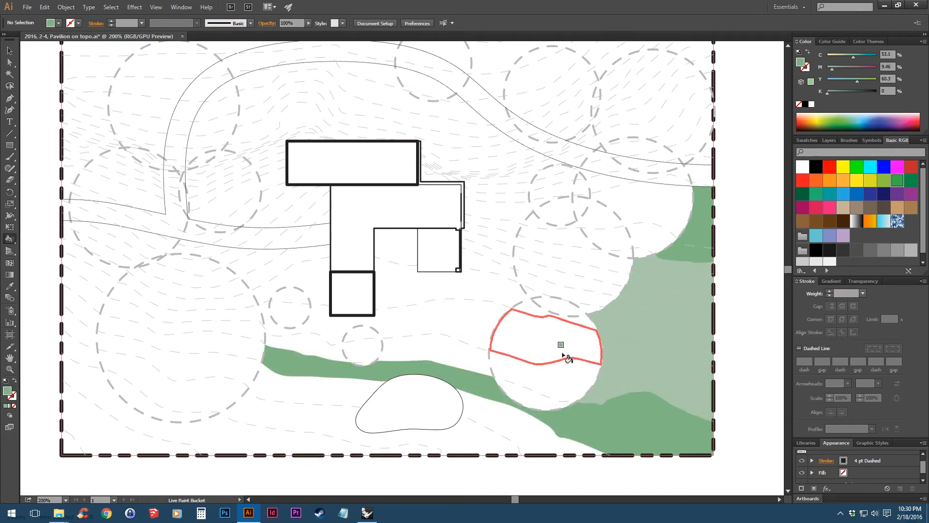
pyautogui.click(540, 317)
pyautogui.scroll(2, 581, 315)
pyautogui.moveTo(585, 320); pyautogui.dragTo(542, 274)
pyautogui.press('space')
pyautogui.moveTo(591, 246); pyautogui.dragTo(493, 310)
pyautogui.click(400, 335)
pyautogui.click(495, 359)
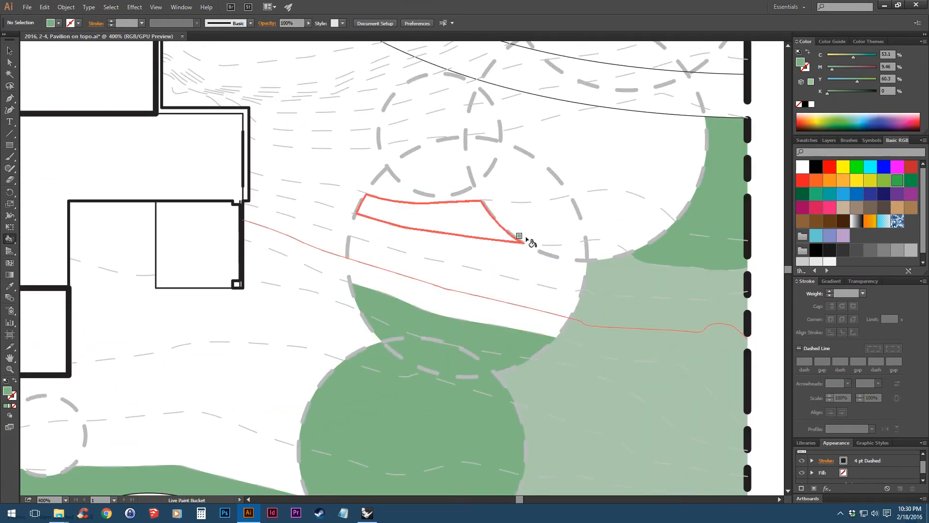
# Fill the remaining sections of the overlapping eastern tree circles with the darker green.
pyautogui.moveTo(517, 322)
pyautogui.mouseDown()
pyautogui.moveTo(408, 194)
pyautogui.moveTo(460, 163)
pyautogui.moveTo(502, 205)
pyautogui.moveTo(429, 370)
pyautogui.mouseUp()
pyautogui.press('space')
pyautogui.moveTo(518, 360)
pyautogui.mouseDown()
pyautogui.moveTo(524, 382)
pyautogui.moveTo(515, 406)
pyautogui.moveTo(533, 224)
pyautogui.moveTo(446, 232)
pyautogui.moveTo(393, 271)
pyautogui.moveTo(315, 293)
pyautogui.mouseUp()
pyautogui.click(518, 415)
pyautogui.click(585, 232)
pyautogui.scroll(-1, 584, 232)
pyautogui.moveTo(429, 249)
pyautogui.mouseDown()
pyautogui.moveTo(375, 181)
pyautogui.moveTo(383, 158)
pyautogui.mouseUp()
pyautogui.moveTo(527, 162); pyautogui.dragTo(556, 283)
# Fill the large southwestern tree and the small trees beside it with the darker green.
pyautogui.scroll(-2, 472, 239)
pyautogui.scroll(4, 196, 388)
pyautogui.moveTo(653, 370); pyautogui.dragTo(653, 300)
pyautogui.click(438, 222)
pyautogui.moveTo(290, 411); pyautogui.dragTo(290, 232)
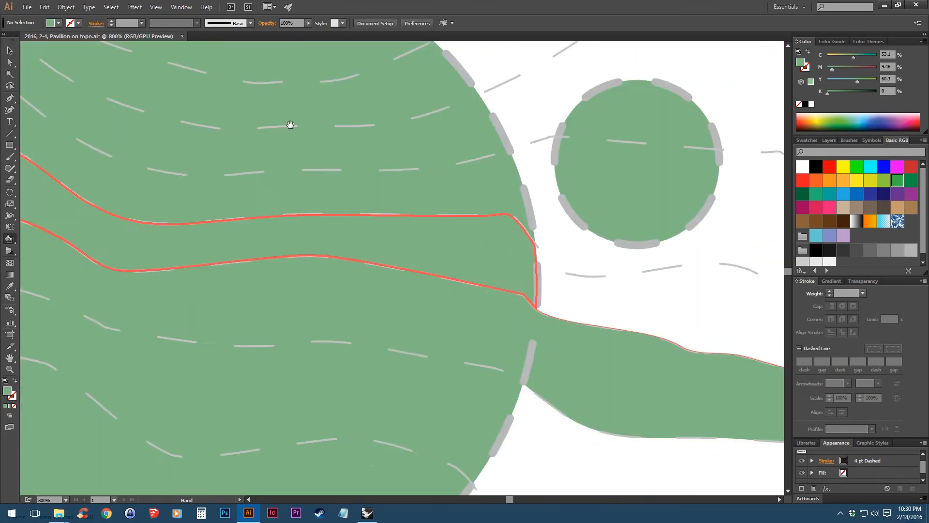
pyautogui.scroll(-2, 387, 242)
pyautogui.moveTo(378, 310); pyautogui.dragTo(378, 114)
pyautogui.click(296, 237)
pyautogui.click(489, 243)
# Fill the three overlapping tree circles on the west side of the site with the darker green.
pyautogui.scroll(2, 581, 127)
pyautogui.moveTo(513, 356); pyautogui.dragTo(430, 179)
pyautogui.moveTo(410, 315)
pyautogui.mouseDown()
pyautogui.moveTo(373, 181)
pyautogui.moveTo(315, 142)
pyautogui.mouseUp()
pyautogui.click(397, 172)
pyautogui.moveTo(421, 172); pyautogui.dragTo(430, 287)
pyautogui.scroll(-2, 430, 287)
pyautogui.scroll(-1, 430, 286)
pyautogui.moveTo(484, 97); pyautogui.dragTo(484, 218)
pyautogui.moveTo(430, 178); pyautogui.dragTo(387, 290)
pyautogui.scroll(1, 394, 297)
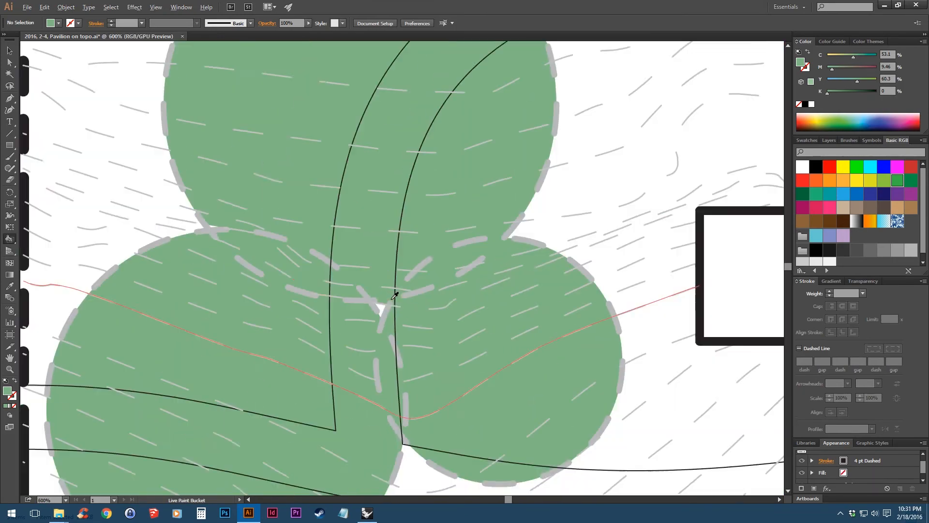
# Sample the pale ground green and fill the western ground, including the slivers between the tree circles.
pyautogui.scroll(-3, 394, 296)
pyautogui.keyDown('alt'); pyautogui.click(624, 382); pyautogui.keyUp('alt')
pyautogui.click(429, 339)
pyautogui.scroll(2, 243, 369)
pyautogui.click(242, 368)
pyautogui.scroll(2, 336, 222)
pyautogui.click(336, 223)
pyautogui.scroll(2, 414, 294)
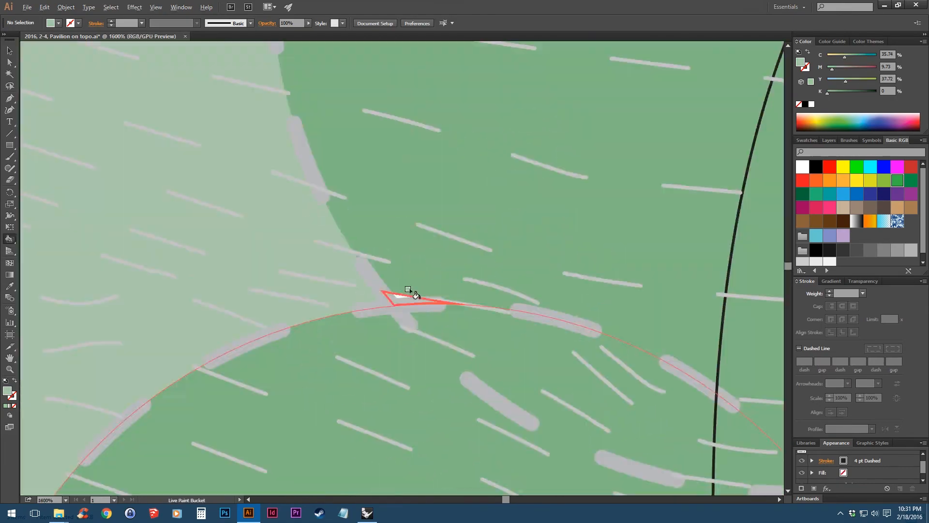
pyautogui.click(414, 294)
# Fill the southern ground around the small trees and the pond with the pale green.
pyautogui.scroll(-3, 286, 251)
pyautogui.moveTo(600, 352); pyautogui.dragTo(409, 261)
pyautogui.click(303, 212)
pyautogui.click(329, 237)
pyautogui.moveTo(300, 416); pyautogui.dragTo(368, 237)
pyautogui.click(342, 313)
pyautogui.scroll(-1, 342, 313)
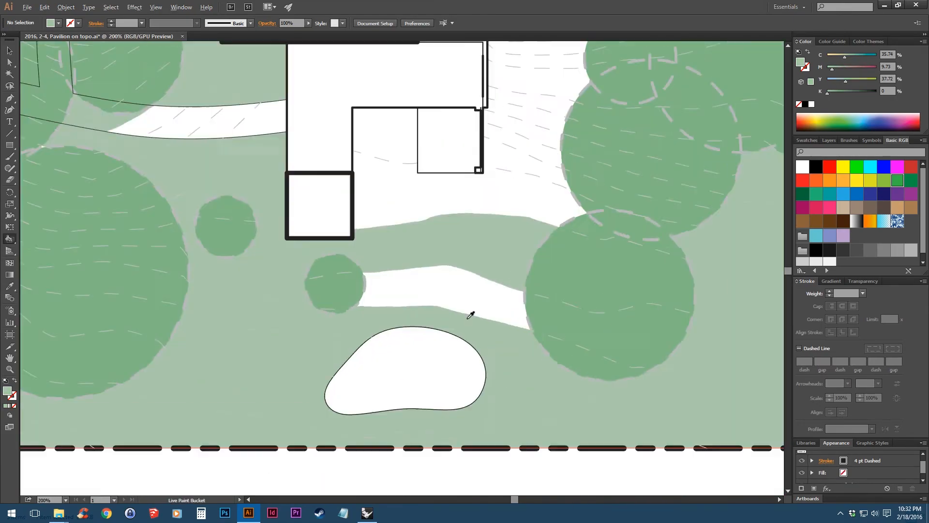
pyautogui.click(470, 310)
# Paint the remaining ground beside the pavilion and along the northern boundary with the pale green.
pyautogui.moveTo(436, 169); pyautogui.dragTo(394, 309)
pyautogui.click(477, 162)
pyautogui.scroll(1, 463, 233)
pyautogui.scroll(1, 463, 233)
pyautogui.click(462, 240)
pyautogui.click(526, 275)
pyautogui.moveTo(191, 54); pyautogui.dragTo(666, 280)
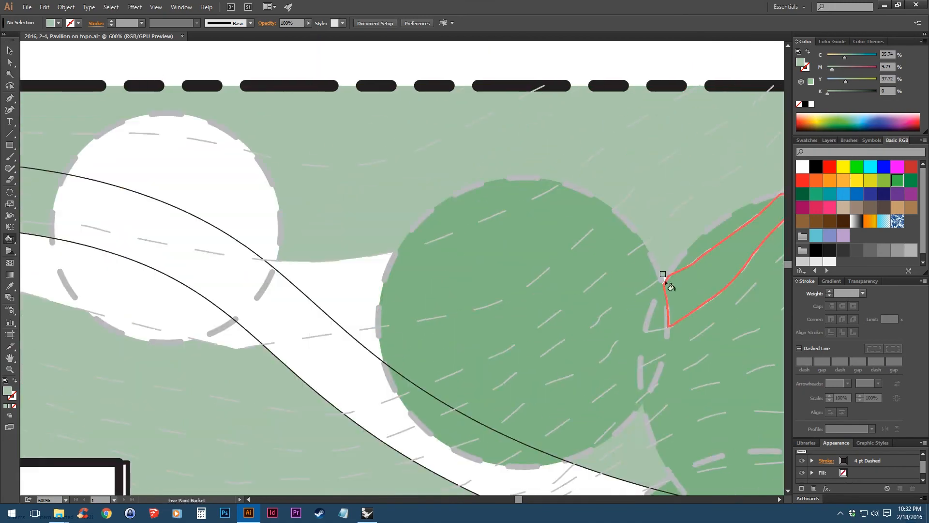
# Sample the darker tree green and fill the northern tree and the leftover gaps where the tree circles overlap.
pyautogui.keyDown('alt'); pyautogui.click(580, 271); pyautogui.keyUp('alt')
pyautogui.moveTo(369, 321); pyautogui.dragTo(429, 139)
pyautogui.click(251, 271)
pyautogui.scroll(-3, 318, 256)
pyautogui.scroll(4, 92, 358)
pyautogui.click(315, 286)
# Examine the painted trees and ground across the whole plan for unfilled gaps.
pyautogui.scroll(1, 313, 237)
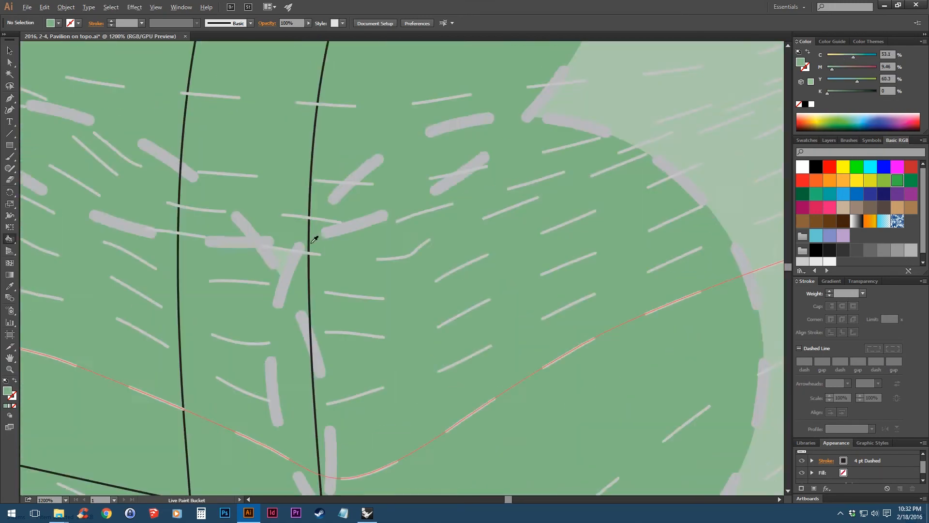
pyautogui.scroll(-5, 313, 236)
pyautogui.scroll(7, 600, 158)
pyautogui.scroll(-1, 506, 183)
pyautogui.moveTo(603, 173); pyautogui.dragTo(513, 233)
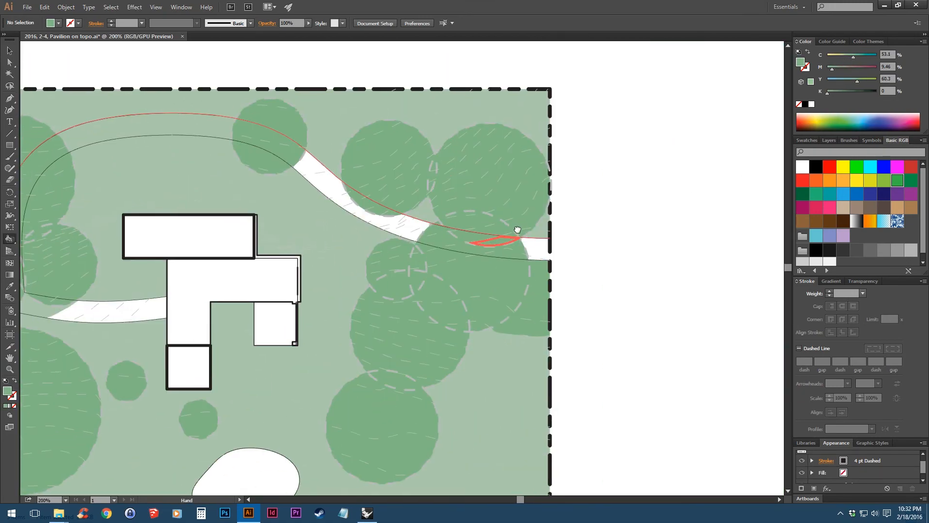
pyautogui.scroll(3, 562, 217)
pyautogui.scroll(-4, 562, 217)
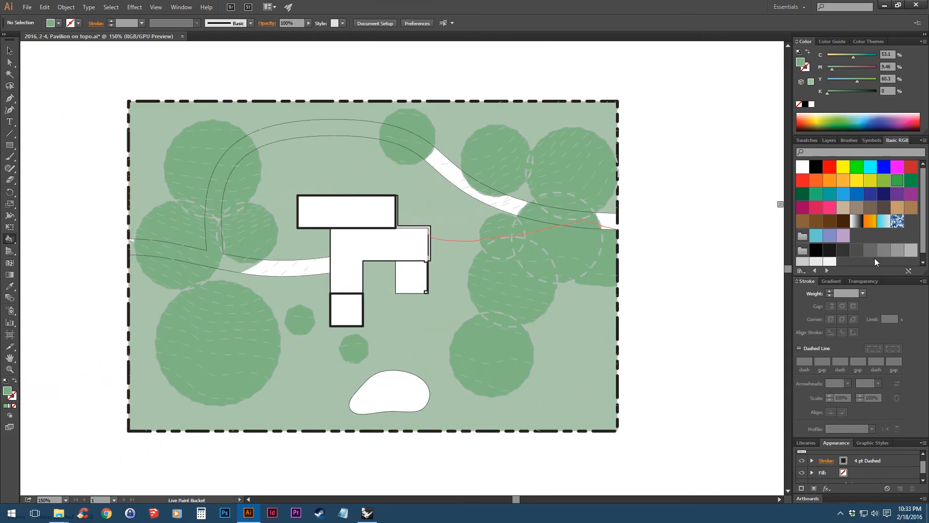
# Choose a brown swatch and lighten it to a pale warm gray fill, C 19.95, M 18.72, Y 20.69, K 0.
pyautogui.click(870, 208)
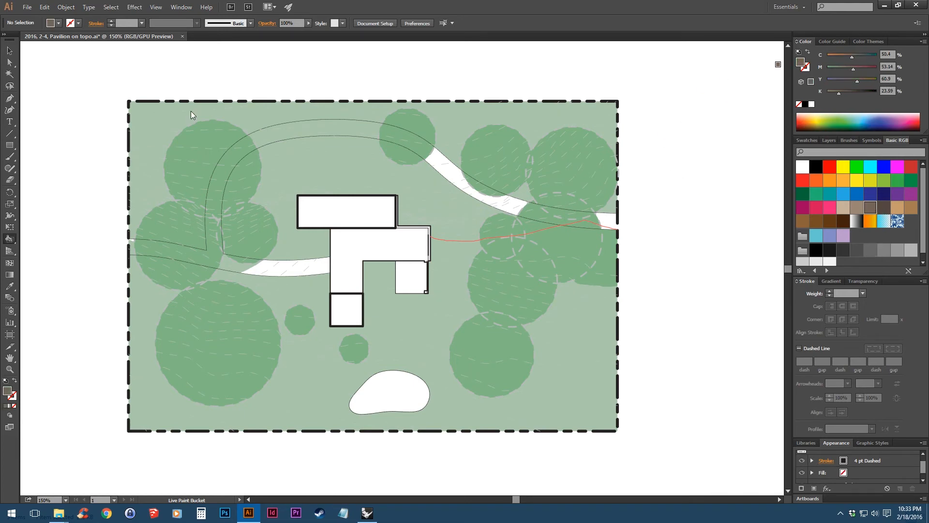
pyautogui.moveTo(24, 86); pyautogui.dragTo(18, 58)
pyautogui.click(237, 40)
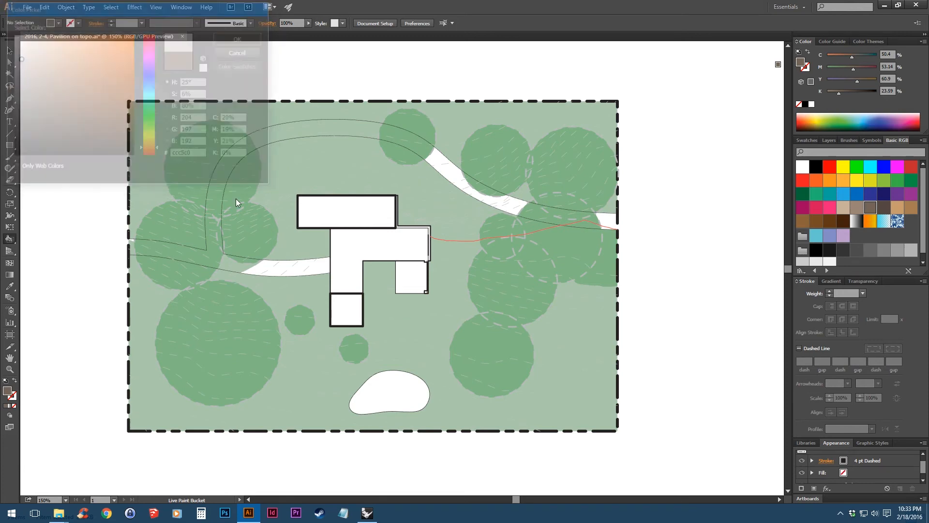
# Paint the western path from the pavilion to the property boundary with the pale warm gray.
pyautogui.scroll(1, 249, 263)
pyautogui.scroll(3, 249, 263)
pyautogui.moveTo(523, 276); pyautogui.dragTo(281, 284)
pyautogui.moveTo(281, 284)
pyautogui.mouseDown()
pyautogui.moveTo(563, 276)
pyautogui.moveTo(593, 285)
pyautogui.moveTo(367, 235)
pyautogui.moveTo(242, 232)
pyautogui.moveTo(104, 208)
pyautogui.moveTo(94, 205)
pyautogui.moveTo(98, 169)
pyautogui.moveTo(97, 212)
pyautogui.mouseUp()
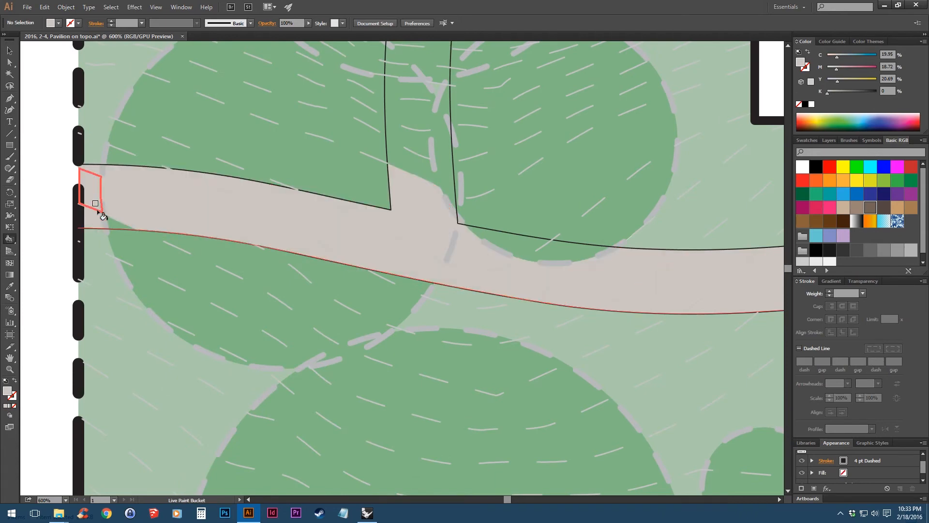
# Sample the tree green and repaint the parts of the western path that lie beneath the tree circles.
pyautogui.scroll(3, 446, 269)
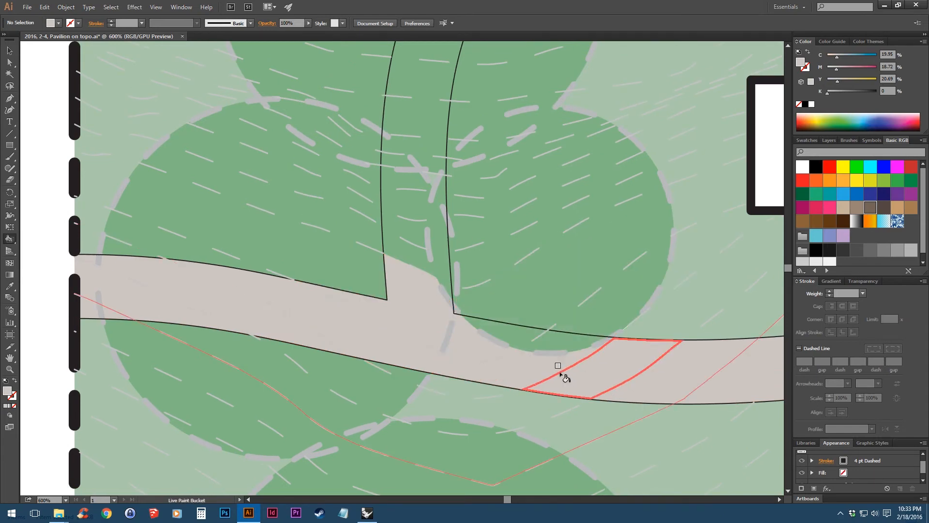
pyautogui.scroll(-3, 533, 308)
pyautogui.scroll(2, 533, 308)
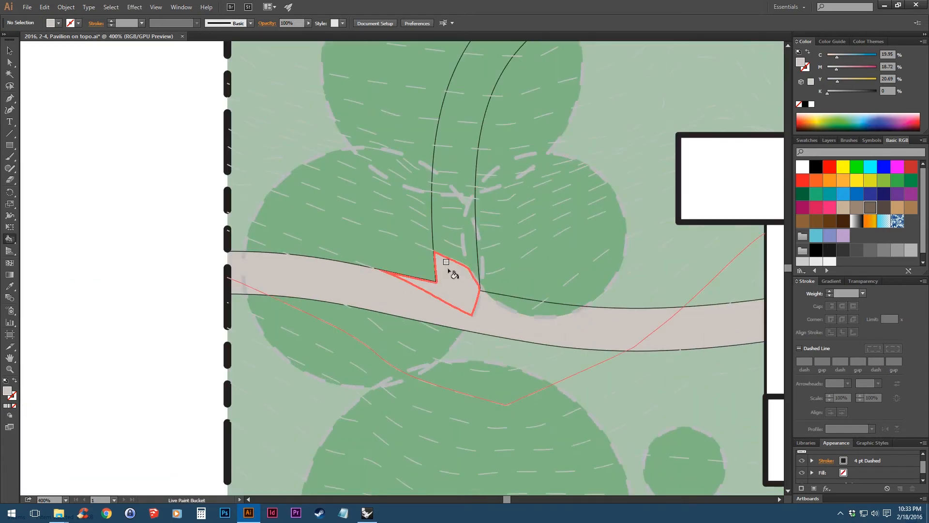
pyautogui.scroll(2, 452, 269)
pyautogui.keyDown('alt'); pyautogui.click(376, 219); pyautogui.keyUp('alt')
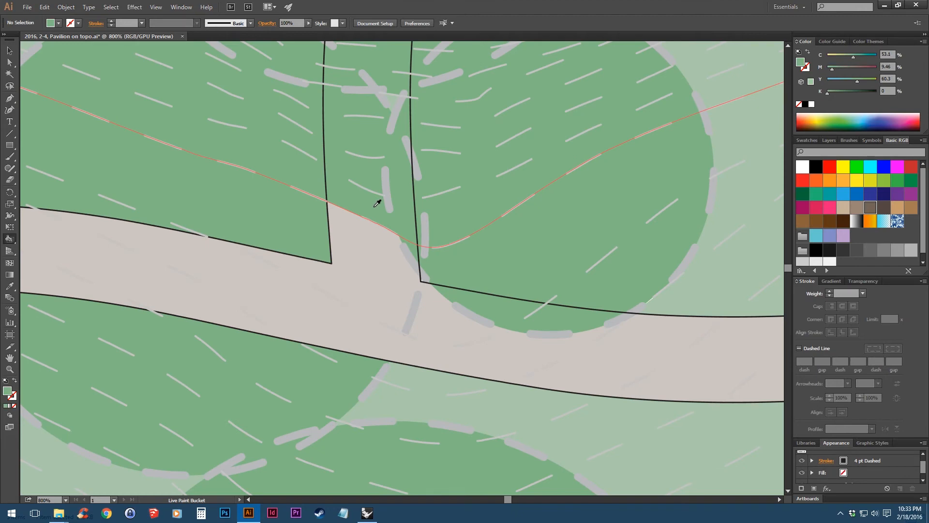
pyautogui.click(373, 259)
pyautogui.hscroll(-5, 357, 276)
pyautogui.moveTo(83, 280)
pyautogui.mouseDown()
pyautogui.moveTo(124, 238)
pyautogui.moveTo(305, 266)
pyautogui.moveTo(383, 292)
pyautogui.mouseUp()
pyautogui.scroll(-5, 382, 292)
pyautogui.scroll(4, 405, 271)
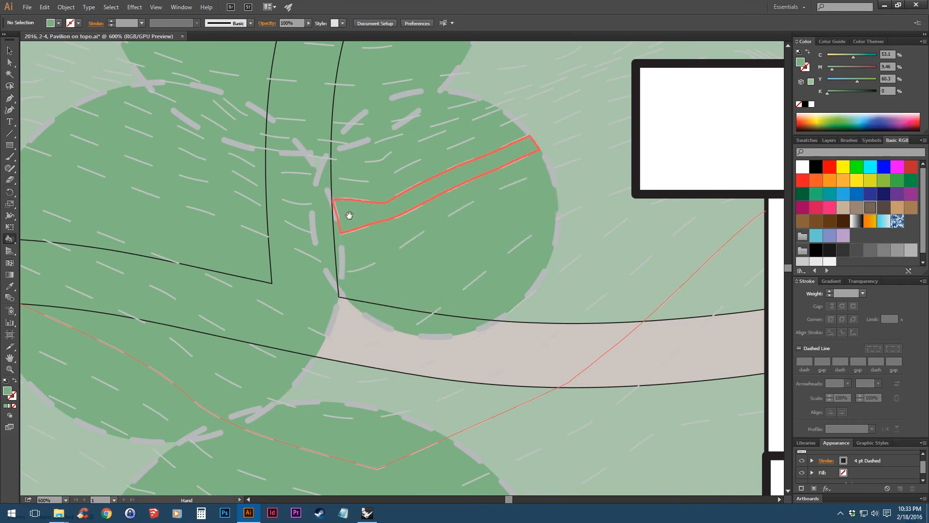
pyautogui.scroll(4, 349, 241)
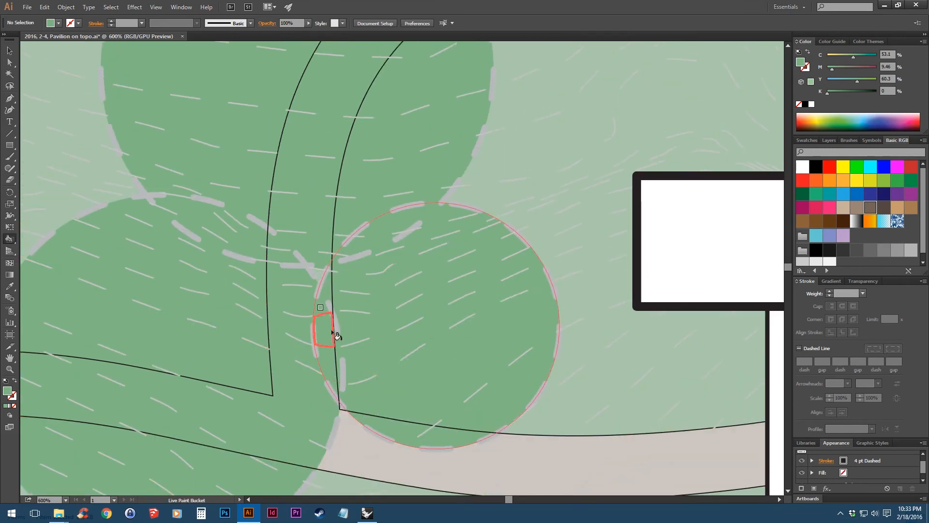
# Sample the path's warm gray and paint the curved northern path between the northwestern and northern trees.
pyautogui.keyDown('alt'); pyautogui.click(364, 437); pyautogui.keyUp('alt')
pyautogui.click(318, 274)
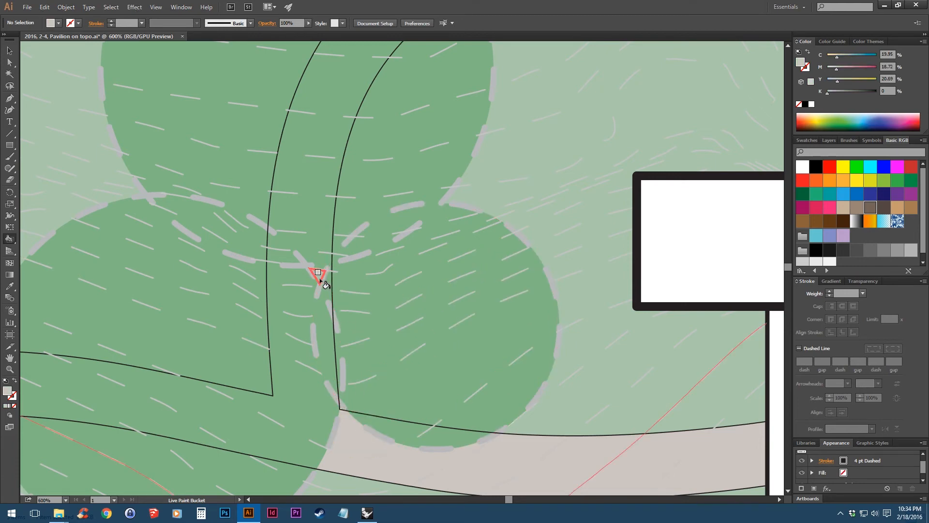
pyautogui.scroll(-2, 393, 213)
pyautogui.moveTo(390, 151); pyautogui.dragTo(268, 300)
pyautogui.scroll(3, 307, 234)
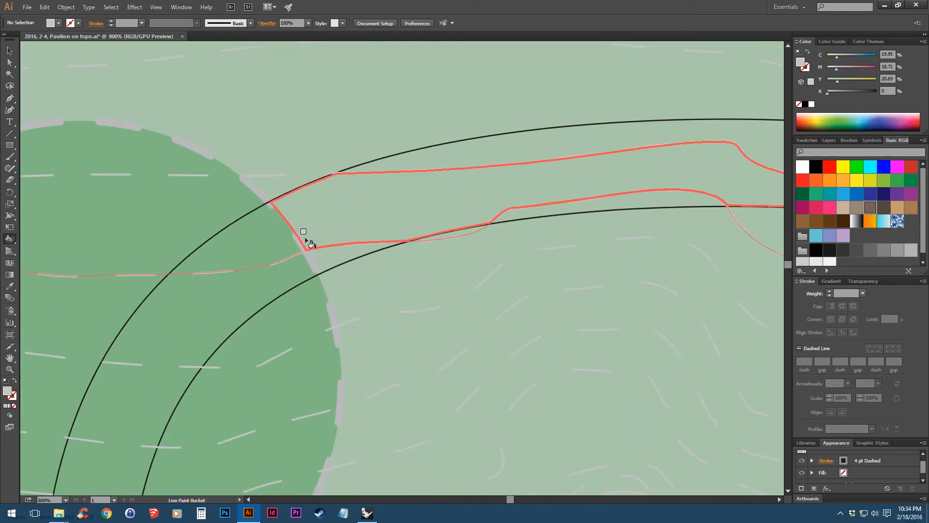
pyautogui.moveTo(397, 197); pyautogui.dragTo(406, 192)
pyautogui.moveTo(560, 203)
pyautogui.mouseDown()
pyautogui.moveTo(320, 260)
pyautogui.moveTo(327, 209)
pyautogui.mouseUp()
pyautogui.moveTo(523, 217); pyautogui.dragTo(239, 217)
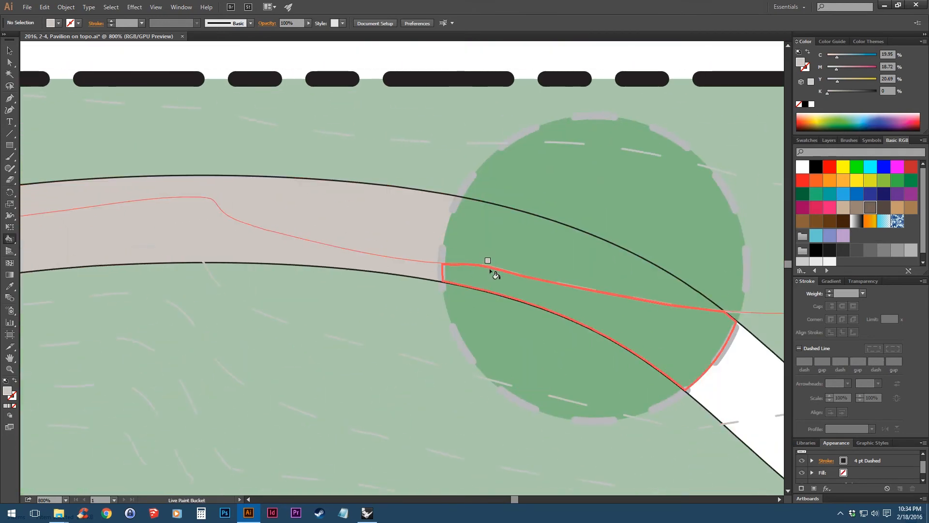
# Paint the remaining open sections of the northern path between the trees, out to the eastern property boundary, with the pale warm gray.
pyautogui.moveTo(664, 370); pyautogui.dragTo(323, 231)
pyautogui.moveTo(409, 245); pyautogui.dragTo(452, 300)
pyautogui.moveTo(402, 281)
pyautogui.mouseDown()
pyautogui.moveTo(286, 190)
pyautogui.moveTo(169, 122)
pyautogui.mouseUp()
pyautogui.moveTo(317, 229)
pyautogui.mouseDown()
pyautogui.moveTo(426, 303)
pyautogui.moveTo(503, 317)
pyautogui.mouseUp()
pyautogui.moveTo(501, 314)
pyautogui.mouseDown()
pyautogui.moveTo(434, 264)
pyautogui.moveTo(364, 229)
pyautogui.mouseUp()
pyautogui.scroll(1, 467, 263)
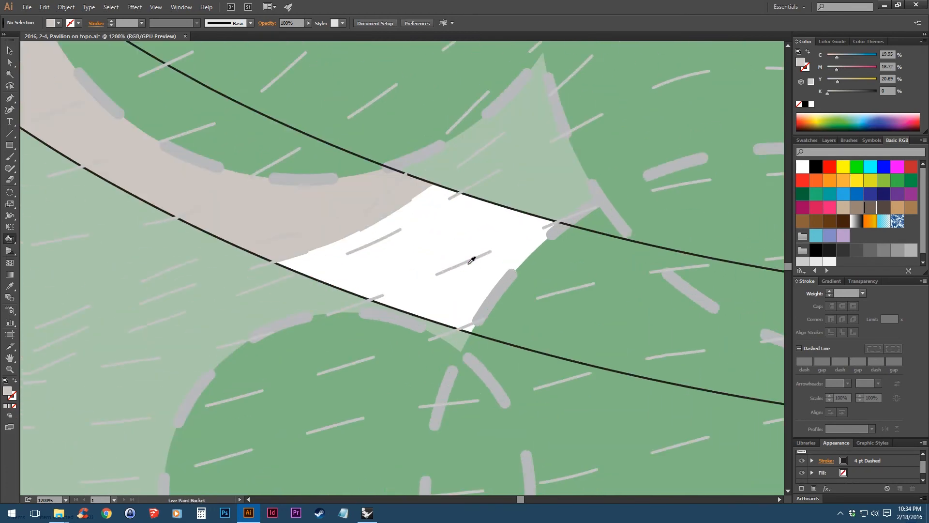
pyautogui.moveTo(466, 326); pyautogui.dragTo(392, 229)
pyautogui.scroll(-2, 489, 254)
pyautogui.scroll(1, 553, 260)
pyautogui.scroll(1, 553, 260)
pyautogui.moveTo(498, 338); pyautogui.dragTo(529, 281)
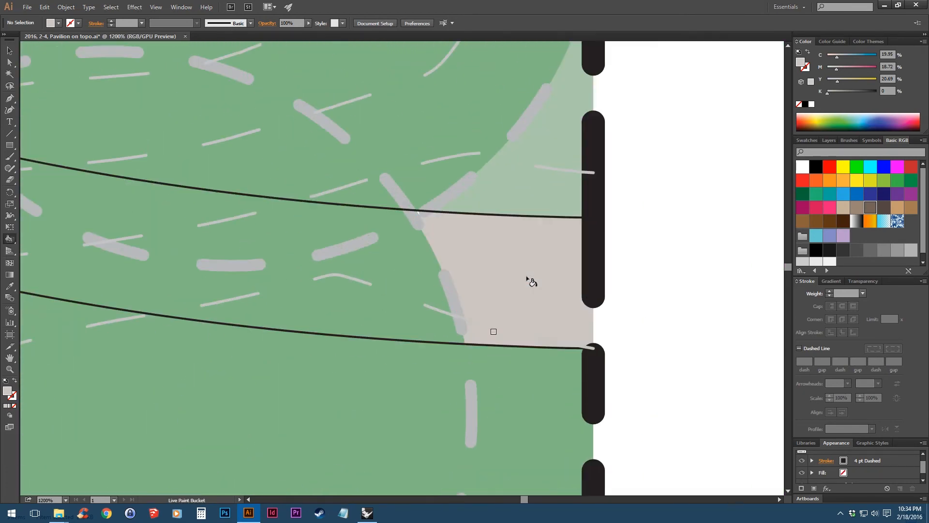
pyautogui.scroll(-7, 513, 249)
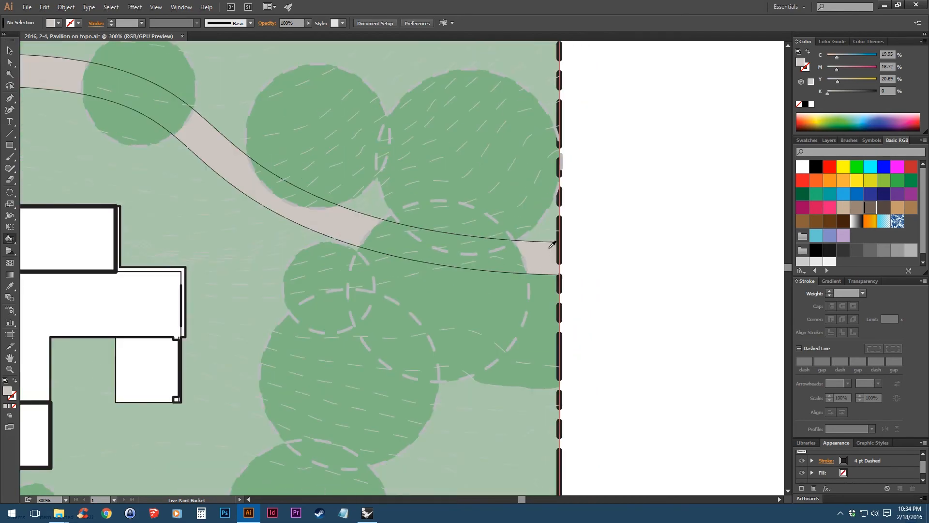
# Choose the dark brown swatch and paint the pavilion's northern rectangle and southern square with it.
pyautogui.scroll(1, 424, 262)
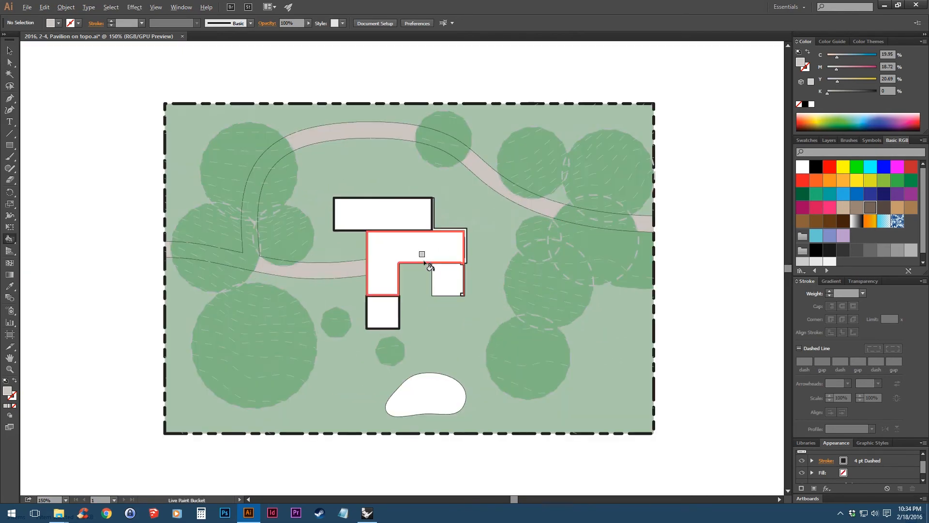
pyautogui.scroll(2, 424, 262)
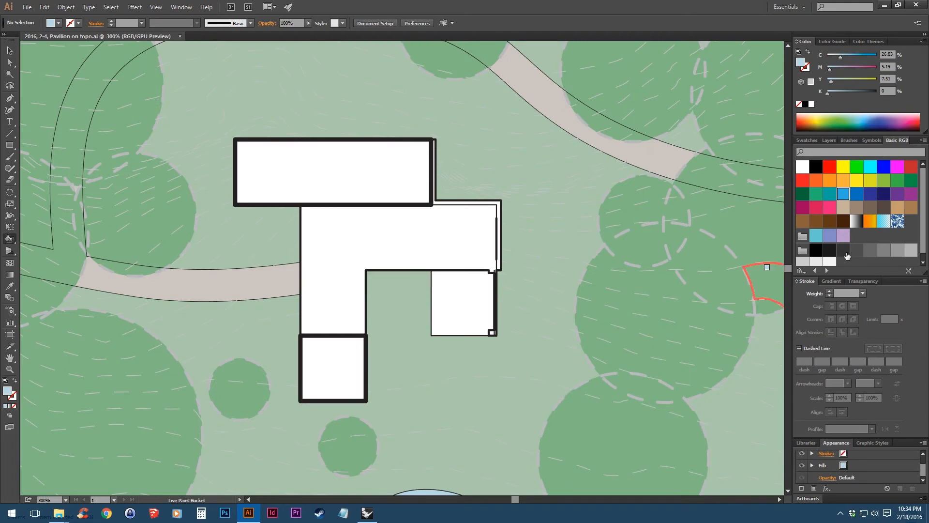
pyautogui.click(884, 208)
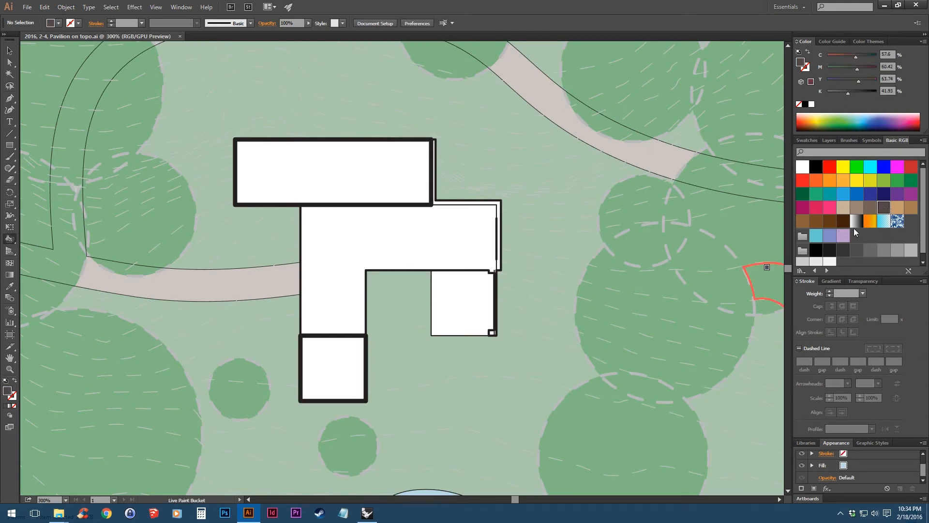
pyautogui.click(333, 365)
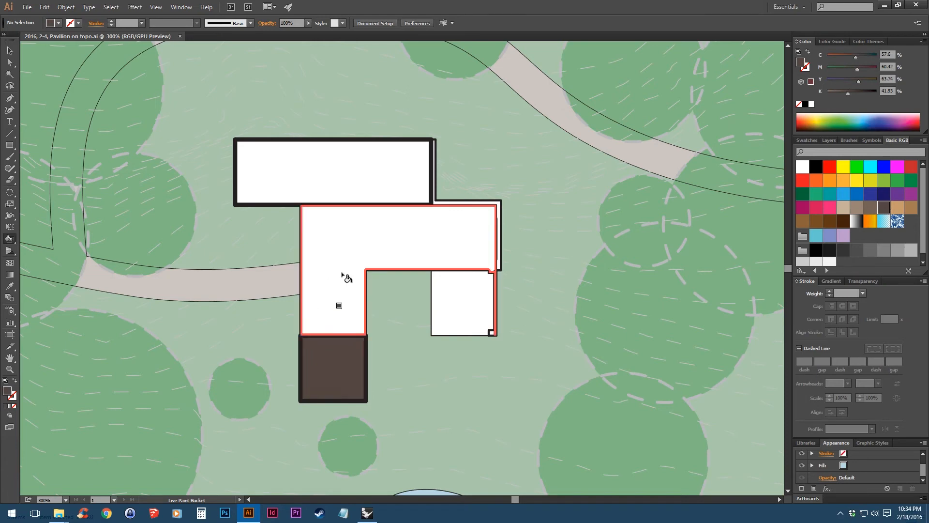
pyautogui.click(346, 181)
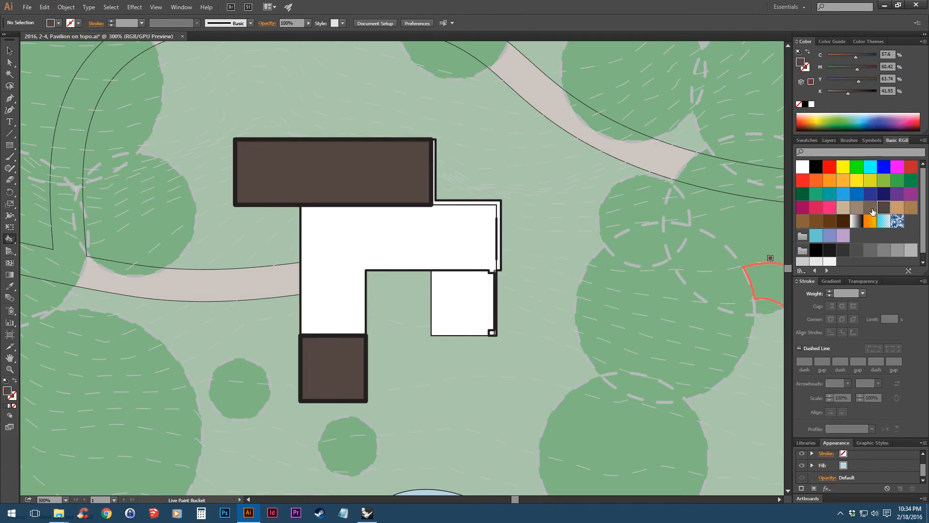
# Paint the pavilion's L-shaped central area with the medium brown swatch and its small eastern square with the light tan swatch.
pyautogui.click(856, 208)
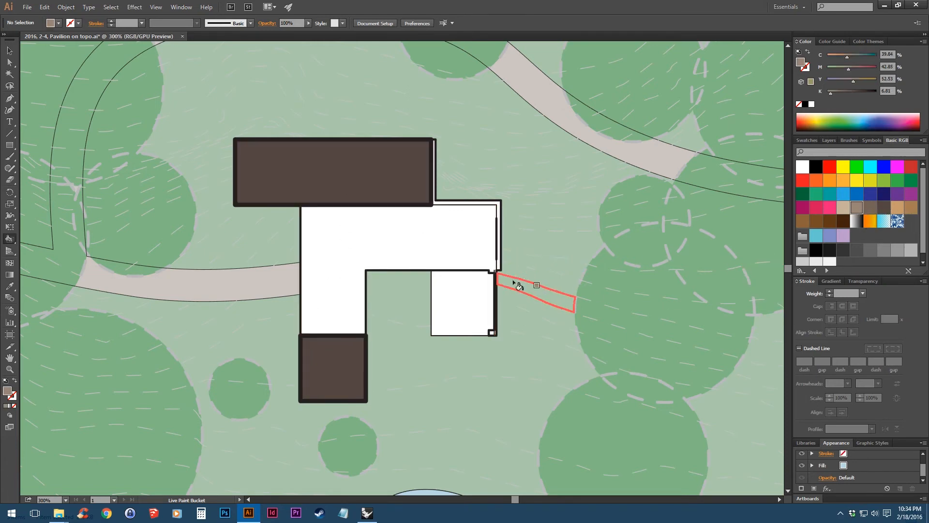
pyautogui.click(448, 251)
pyautogui.click(842, 208)
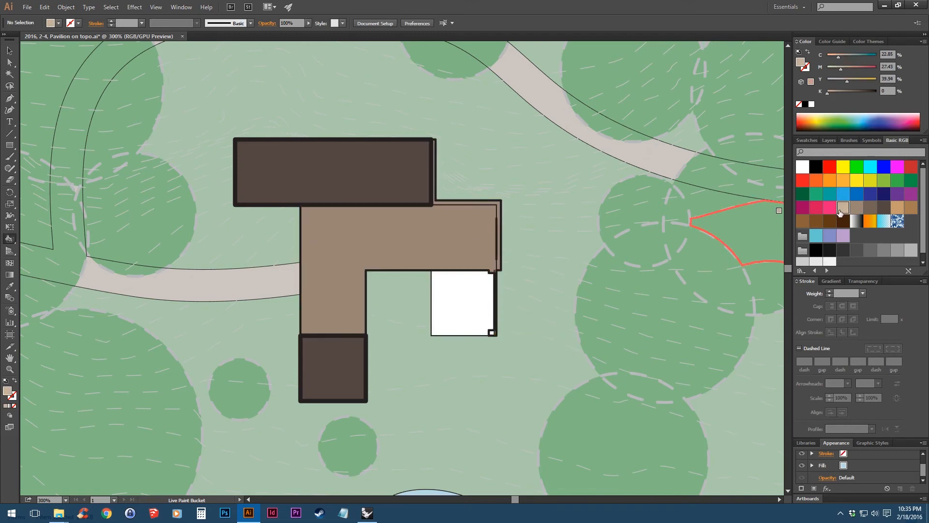
pyautogui.click(440, 302)
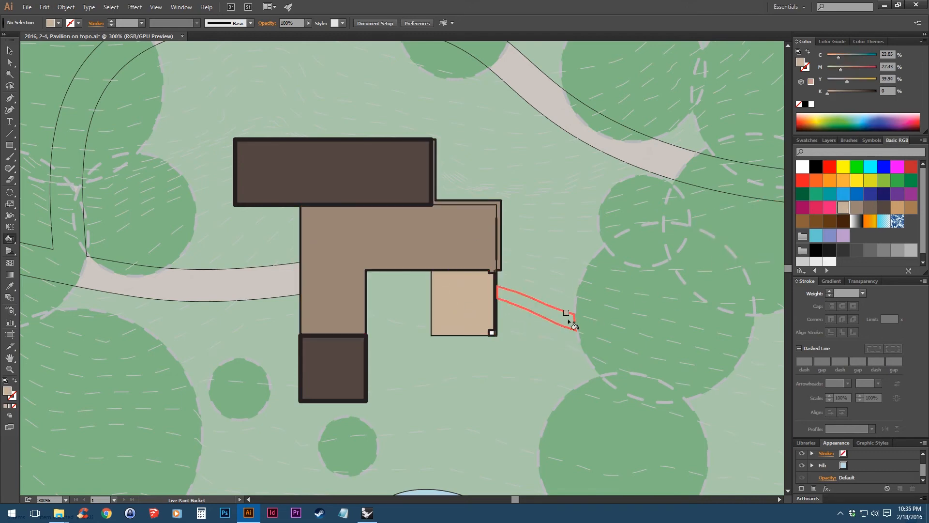
pyautogui.scroll(-4, 545, 318)
pyautogui.scroll(4, 533, 320)
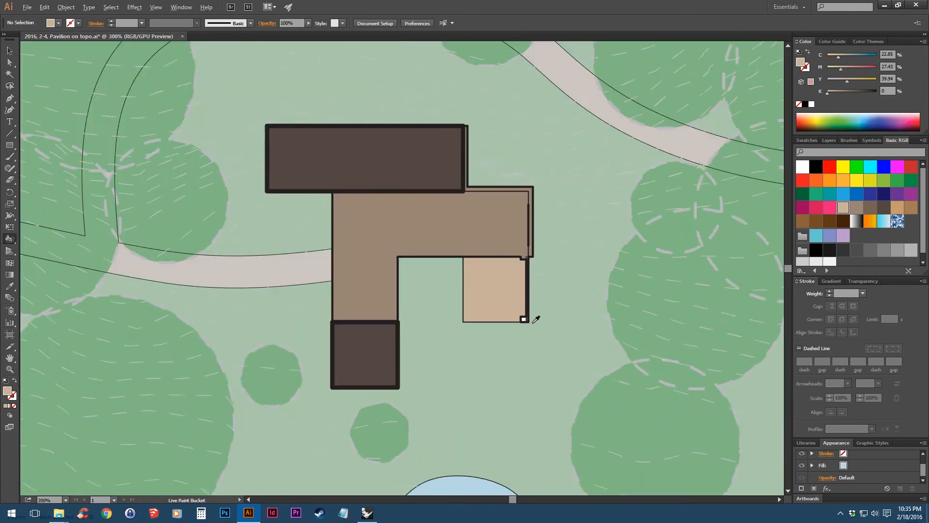
pyautogui.scroll(1, 535, 319)
# Expand the Linework layer and give the strokes on its Heavy sublayer projecting caps.
pyautogui.press('v')
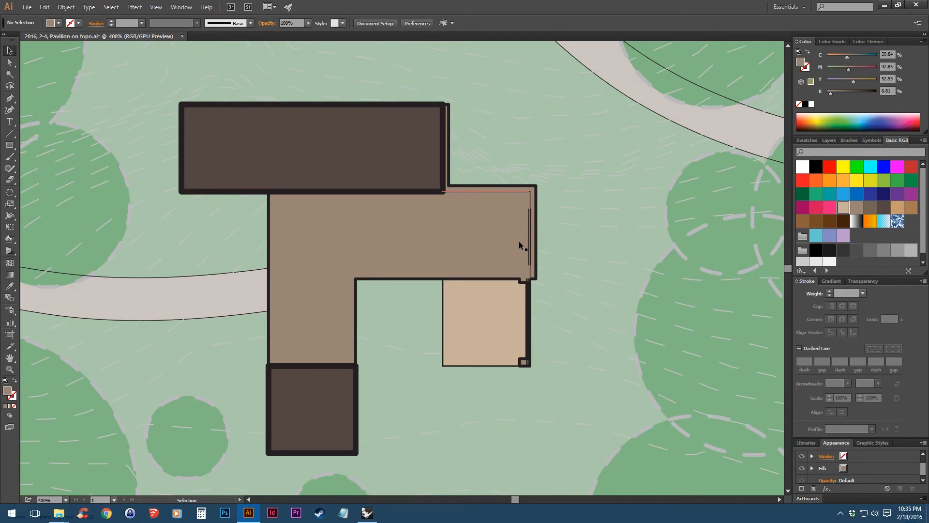
pyautogui.click(828, 140)
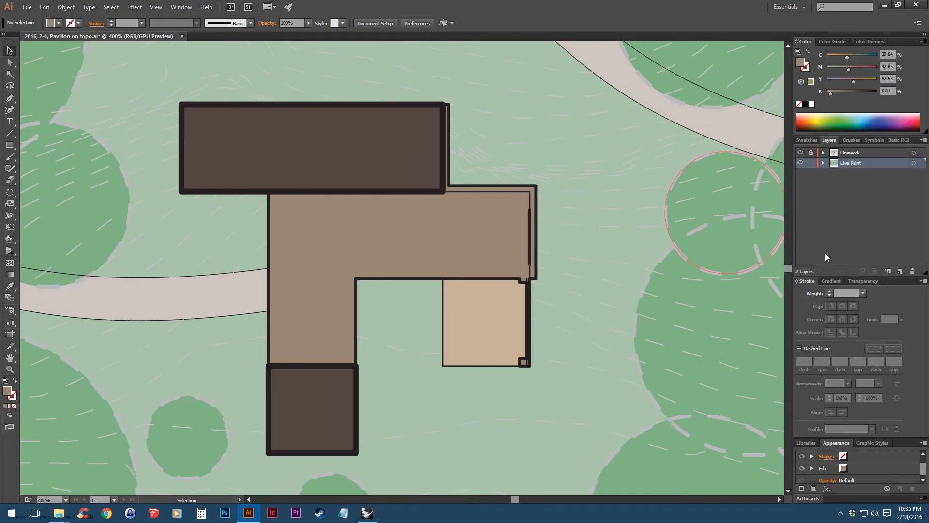
pyautogui.click(822, 154)
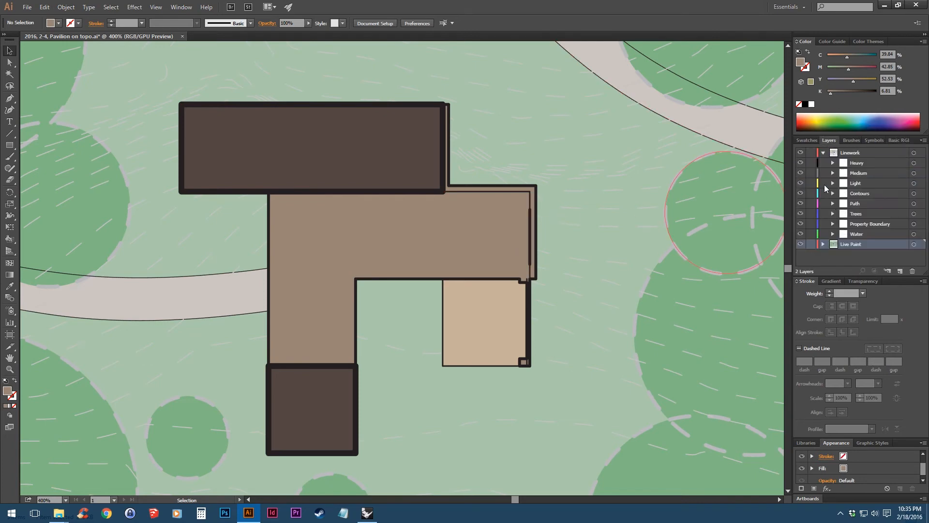
pyautogui.click(913, 162)
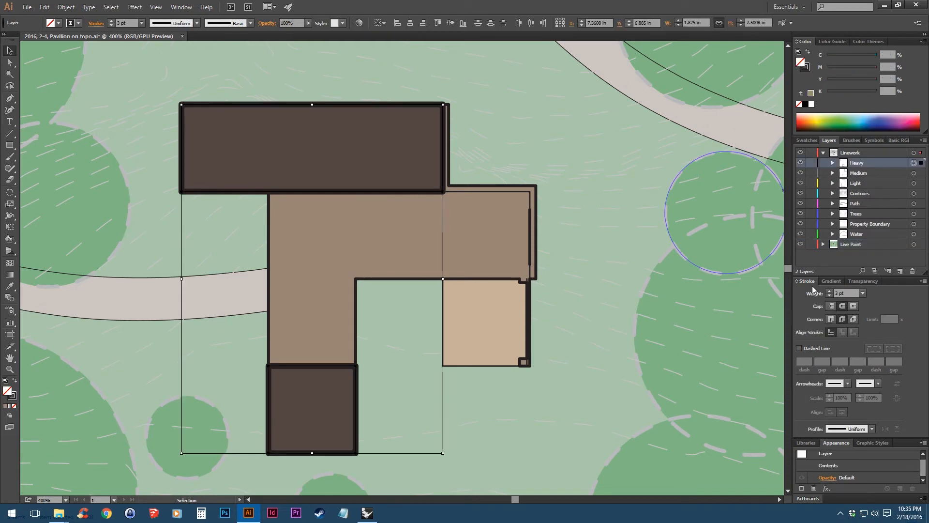
pyautogui.click(852, 306)
pyautogui.click(830, 306)
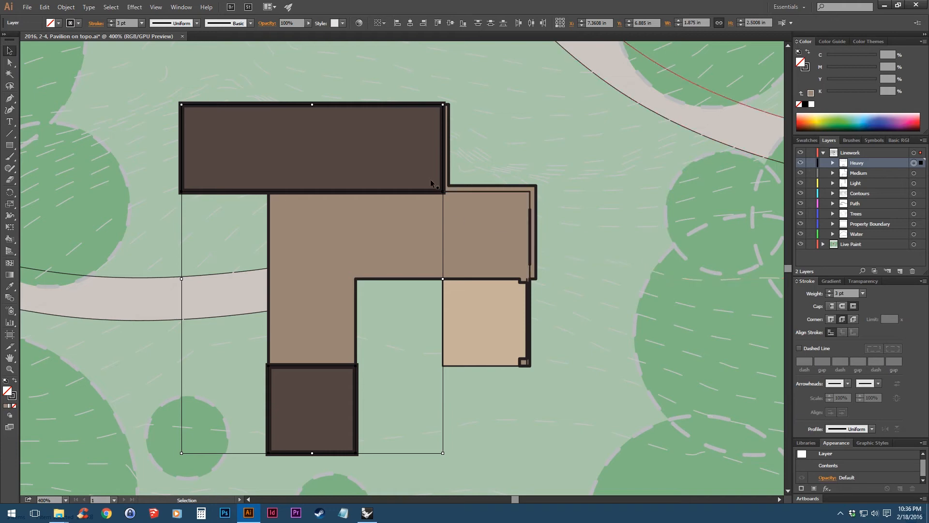
pyautogui.scroll(6, 430, 182)
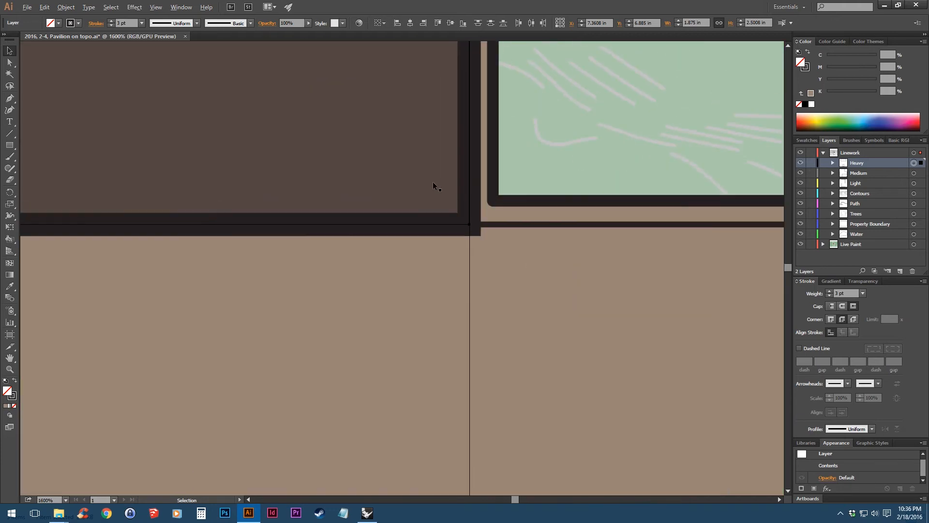
pyautogui.click(840, 305)
pyautogui.click(854, 305)
pyautogui.scroll(-6, 532, 262)
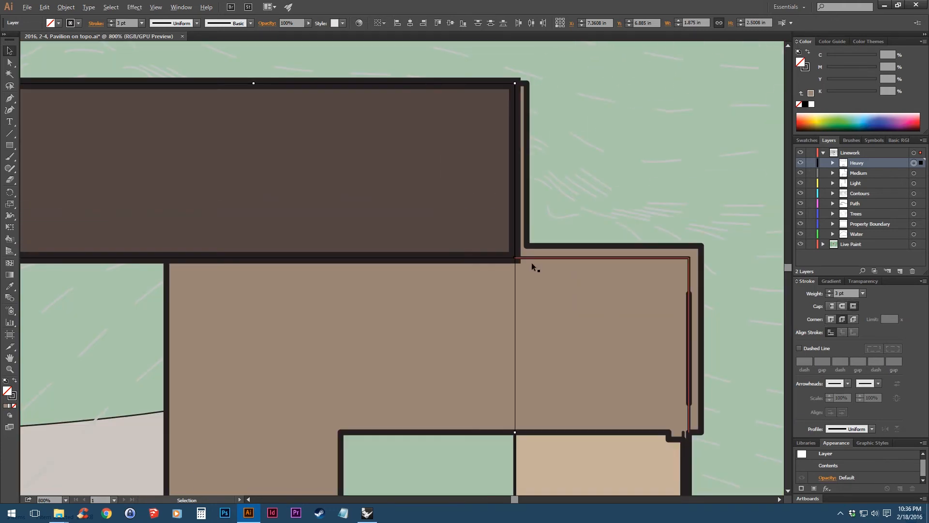
pyautogui.moveTo(583, 265); pyautogui.dragTo(532, 215)
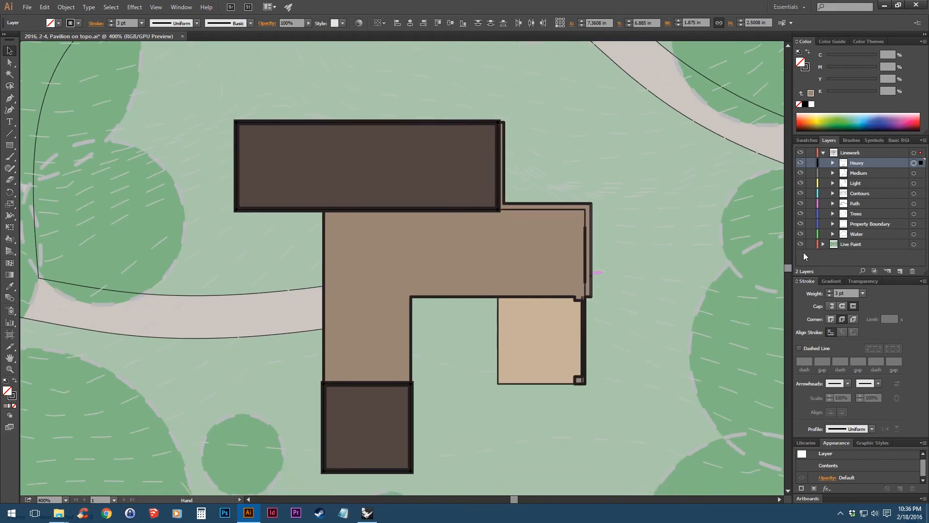
# Give the strokes on the Medium and Light linework sublayers projecting caps, and clear the selection.
pyautogui.click(913, 173)
pyautogui.click(913, 183)
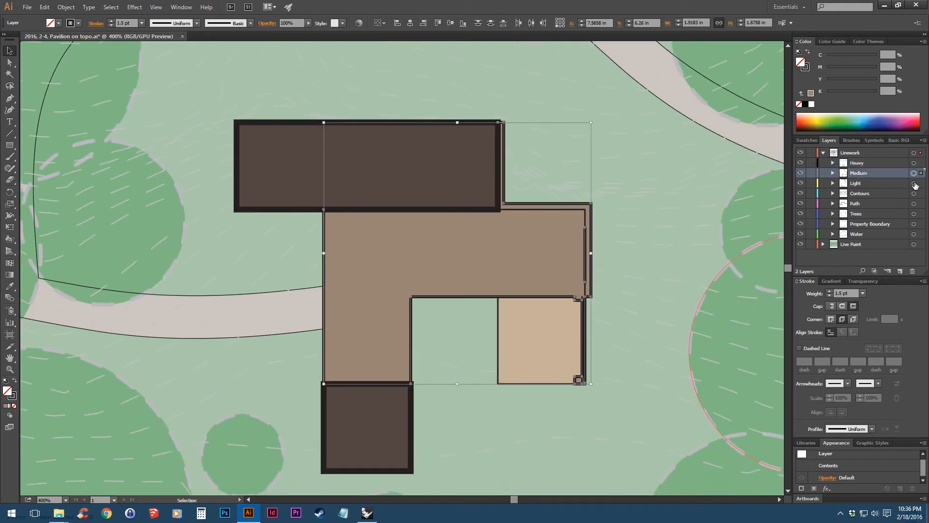
pyautogui.click(644, 313)
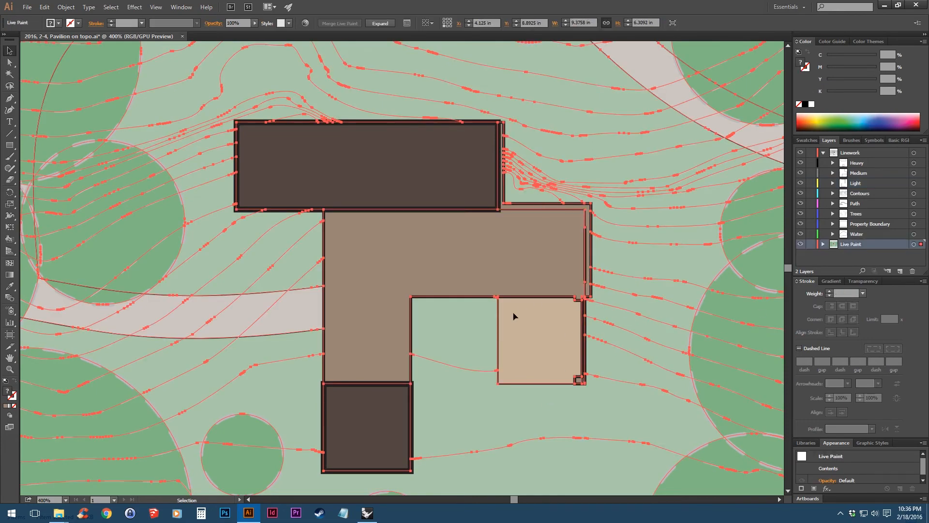
pyautogui.hotkey('ctrl', '1')
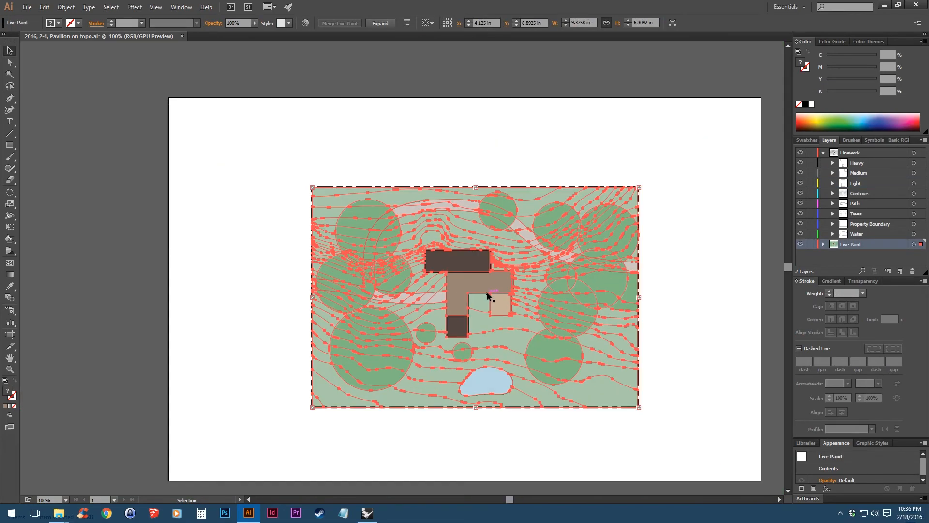
pyautogui.click(672, 216)
# Check which linework sublayer holds the thick short line along the pavilion's inner eastern wall, comparing it with the Light linework.
pyautogui.scroll(7, 532, 278)
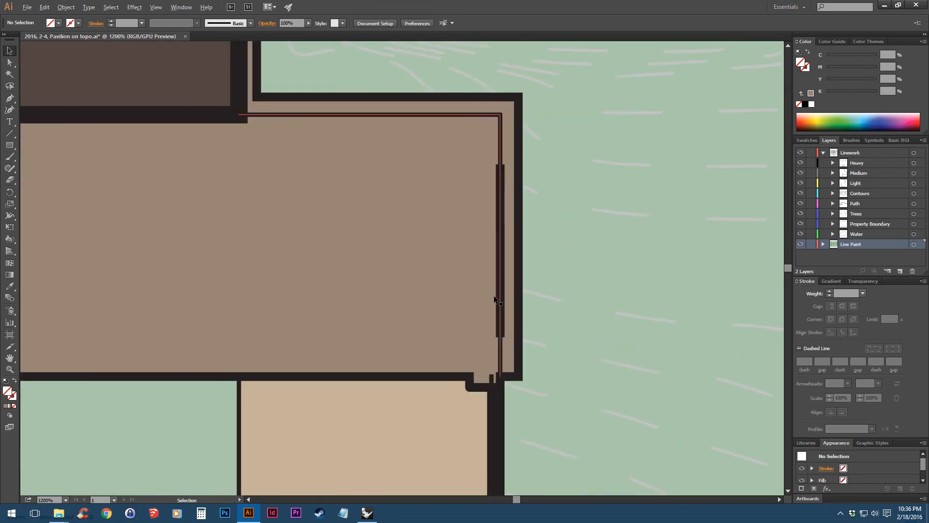
pyautogui.click(502, 220)
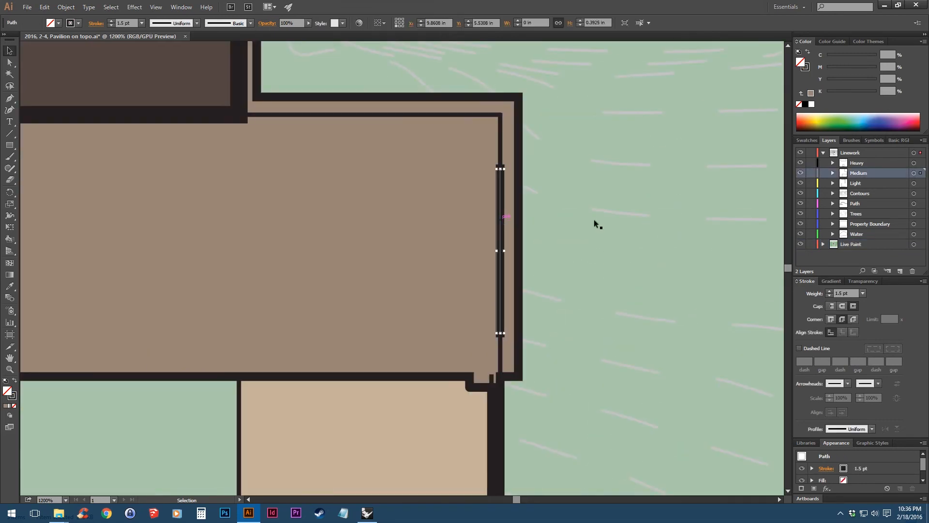
pyautogui.click(914, 184)
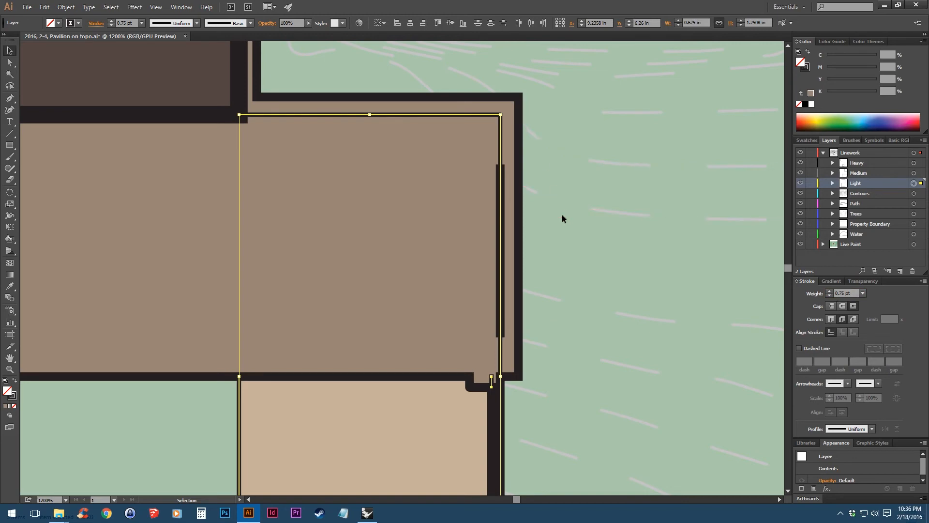
pyautogui.click(497, 216)
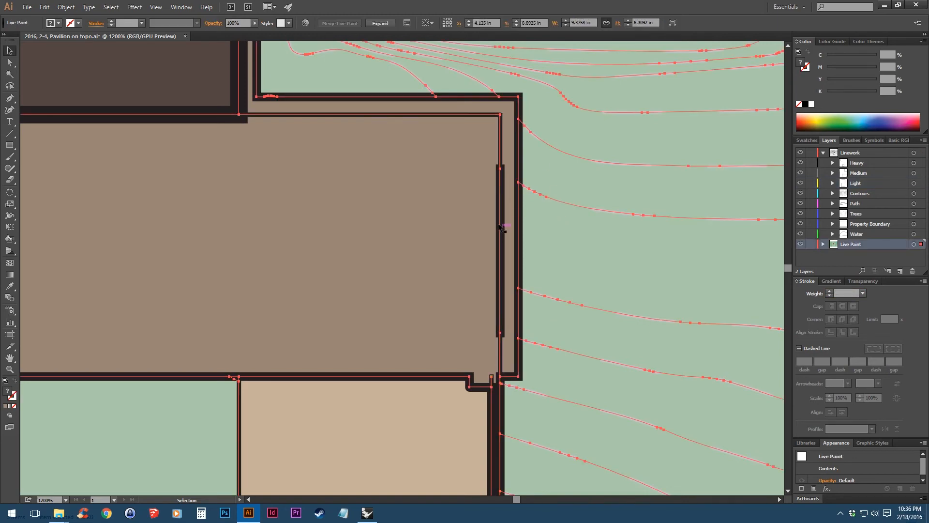
pyautogui.scroll(-6, 457, 211)
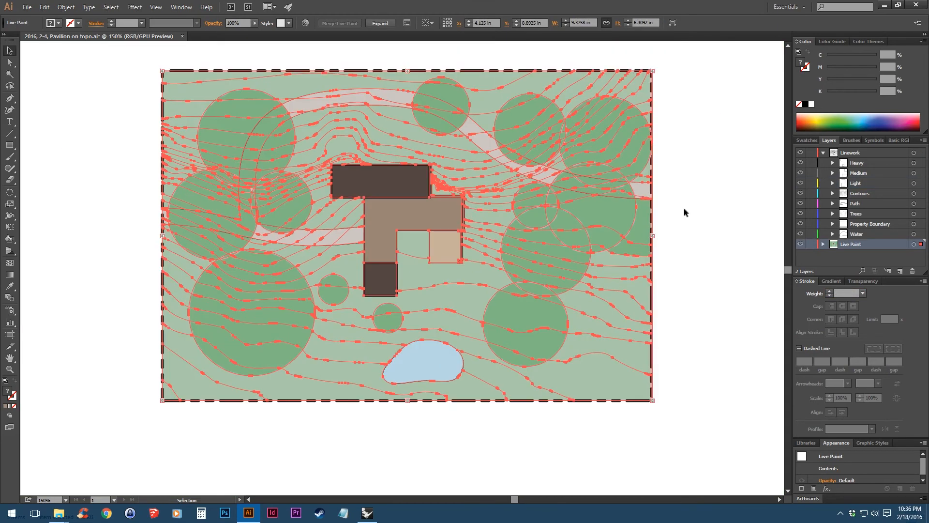
pyautogui.click(684, 209)
# Set the short line along the pavilion's inner eastern wall to a 0.75 pt stroke and move it to the Light sublayer.
pyautogui.scroll(5, 472, 218)
pyautogui.click(430, 212)
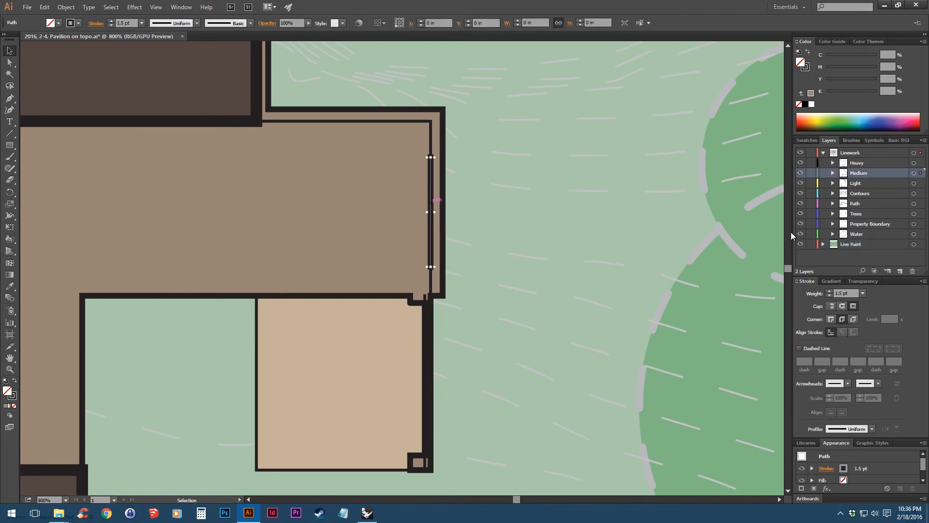
pyautogui.doubleClick(849, 292)
pyautogui.write('.75')
pyautogui.press('Return')
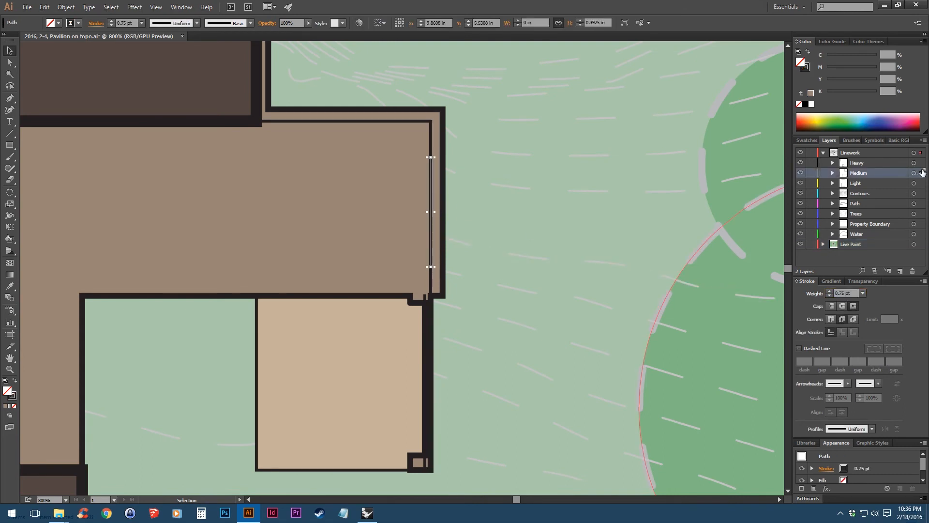
pyautogui.moveTo(921, 187); pyautogui.dragTo(921, 184)
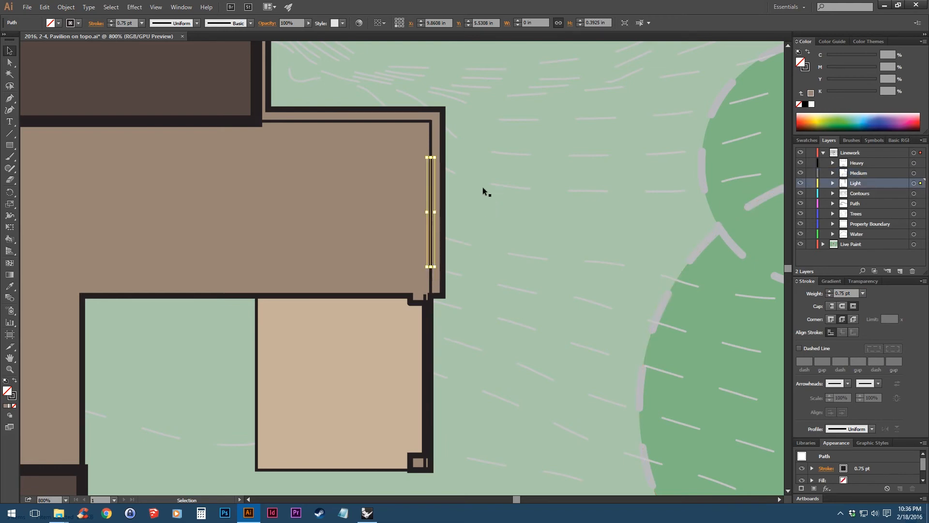
pyautogui.scroll(-3, 478, 196)
pyautogui.scroll(-2, 533, 231)
pyautogui.click(717, 273)
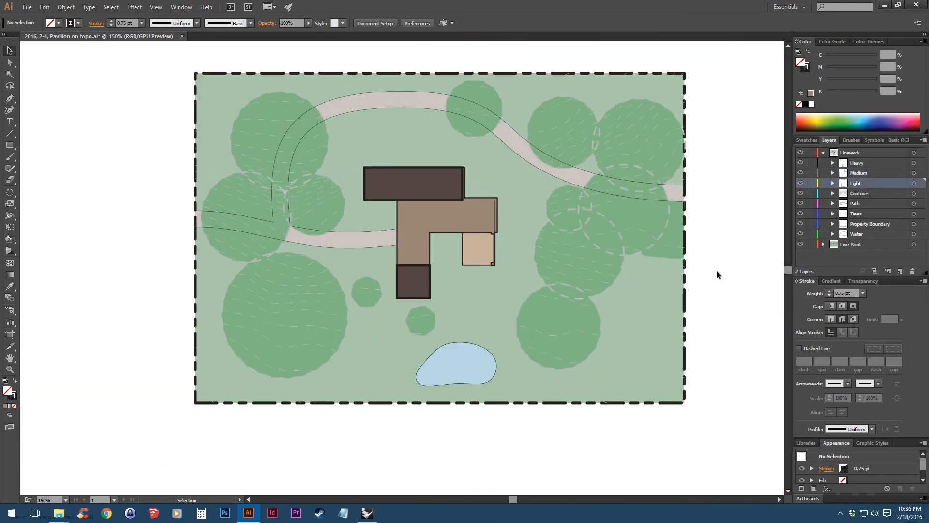
# Lock the Live Paint layer, set the Trees sublayer's strokes to dark gray #686868, and clear the selection.
pyautogui.click(810, 244)
pyautogui.scroll(4, 496, 237)
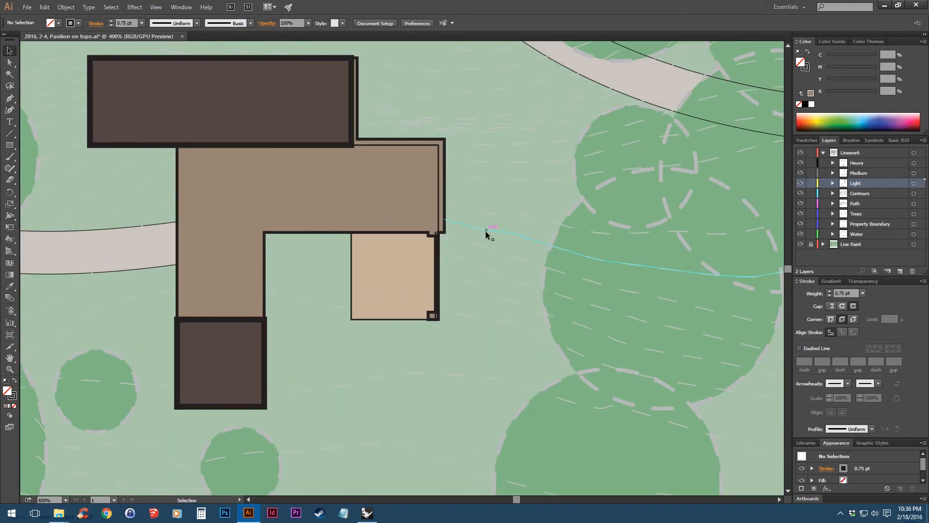
pyautogui.click(914, 213)
pyautogui.scroll(-4, 338, 211)
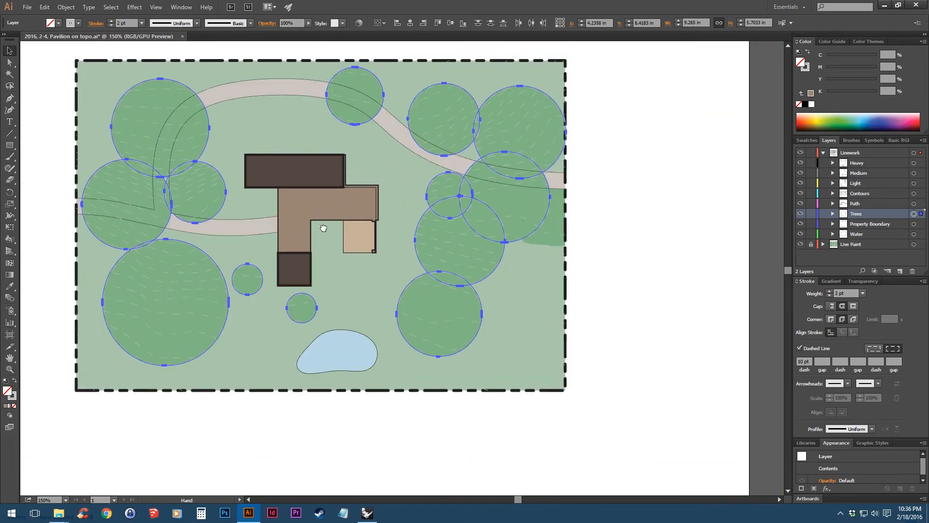
pyautogui.moveTo(316, 218); pyautogui.dragTo(393, 275)
pyautogui.doubleClick(806, 67)
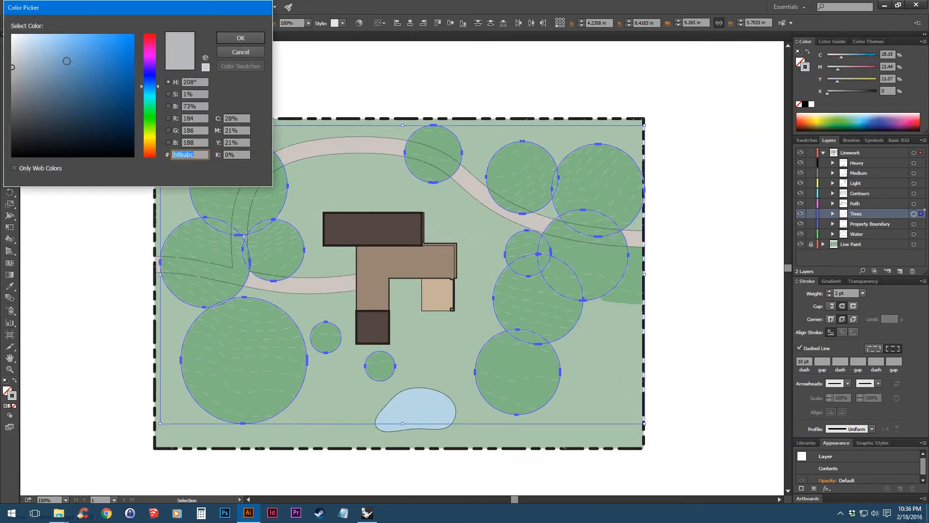
pyautogui.moveTo(16, 83); pyautogui.dragTo(2, 105)
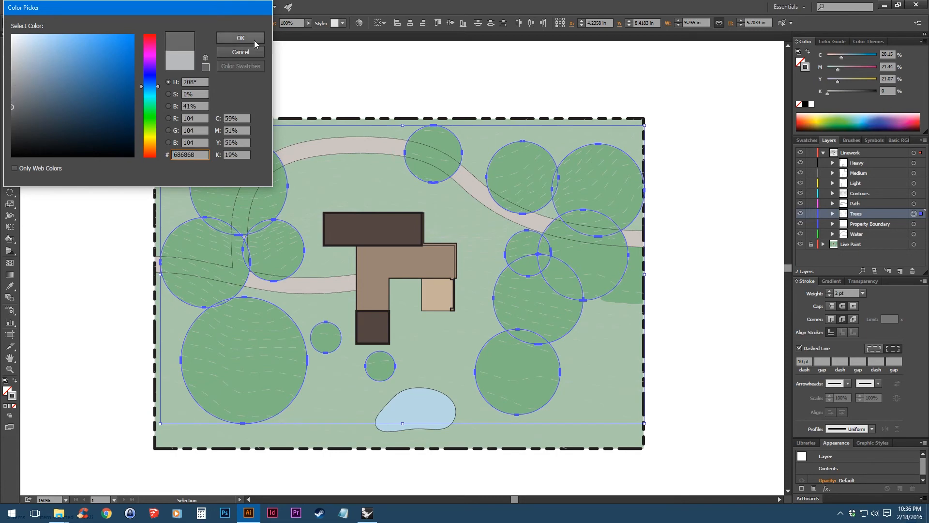
pyautogui.click(240, 39)
pyautogui.click(346, 94)
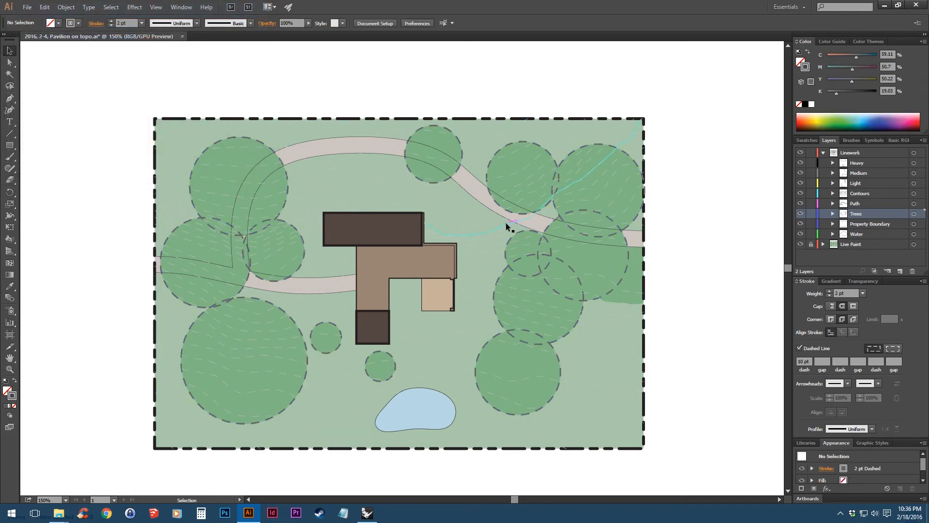
# Set the Contours sublayer's dashed strokes to medium gray (RGB 140, 140, 140) and clear the selection.
pyautogui.scroll(1, 460, 244)
pyautogui.moveTo(421, 302); pyautogui.dragTo(466, 271)
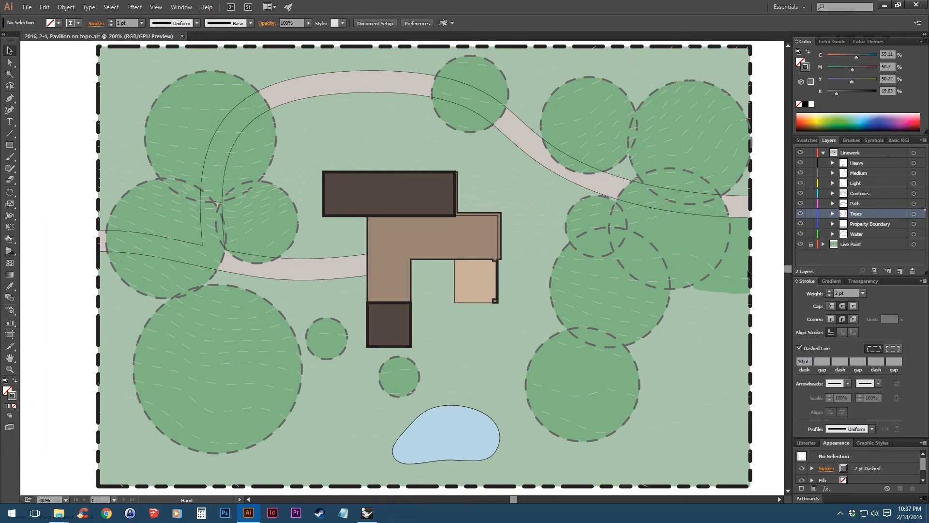
pyautogui.click(913, 194)
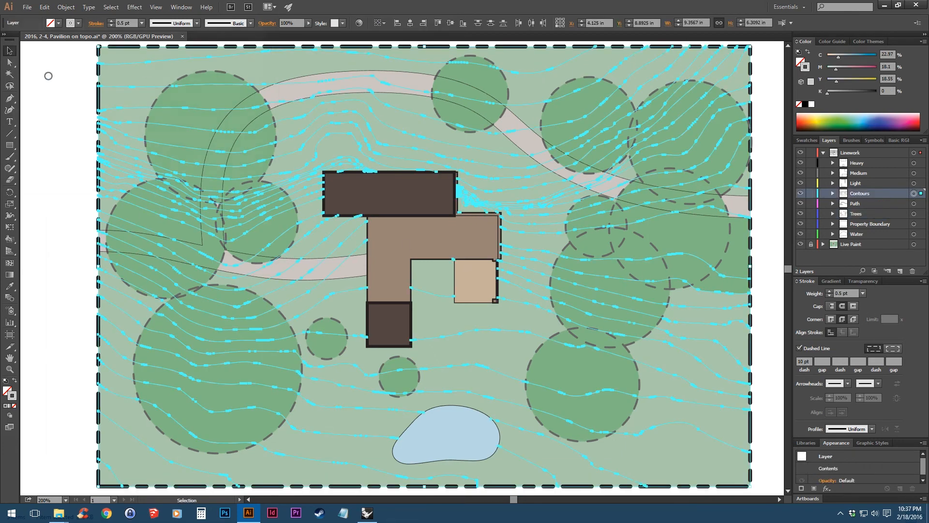
pyautogui.moveTo(20, 71); pyautogui.dragTo(3, 88)
pyautogui.click(241, 38)
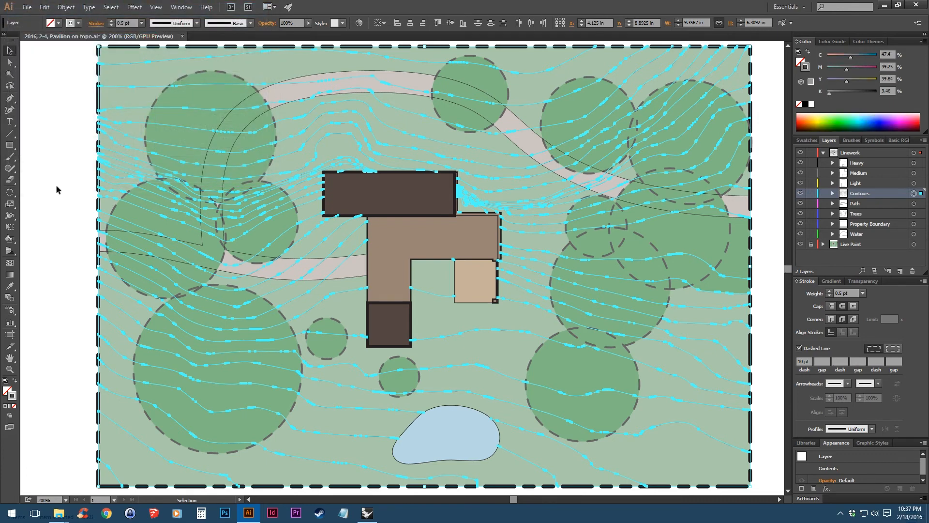
pyautogui.click(57, 186)
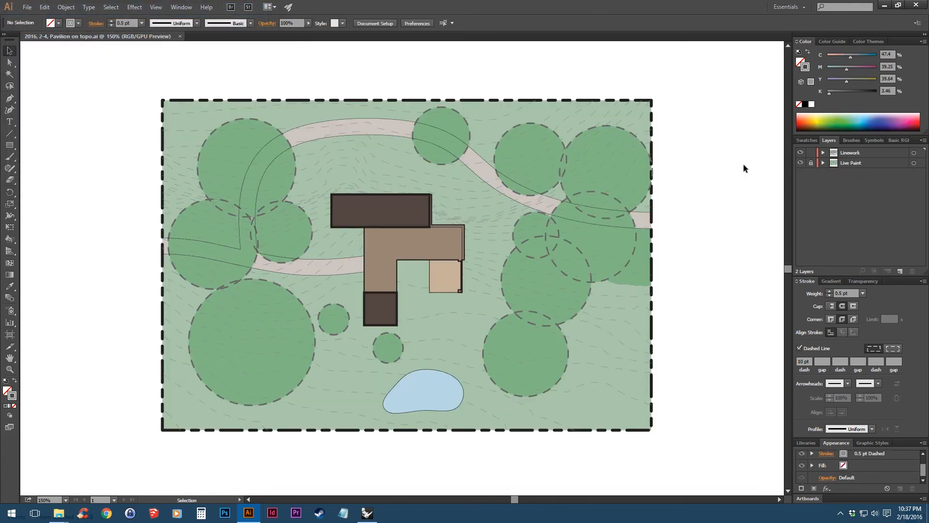
# Create a new layer above Linework and draw a vertical line about 0.67 in long beside the plan's eastern boundary.
pyautogui.click(900, 271)
pyautogui.click(9, 133)
pyautogui.moveTo(525, 158); pyautogui.dragTo(314, 179)
pyautogui.scroll(4, 499, 162)
pyautogui.moveTo(508, 141); pyautogui.dragTo(509, 281)
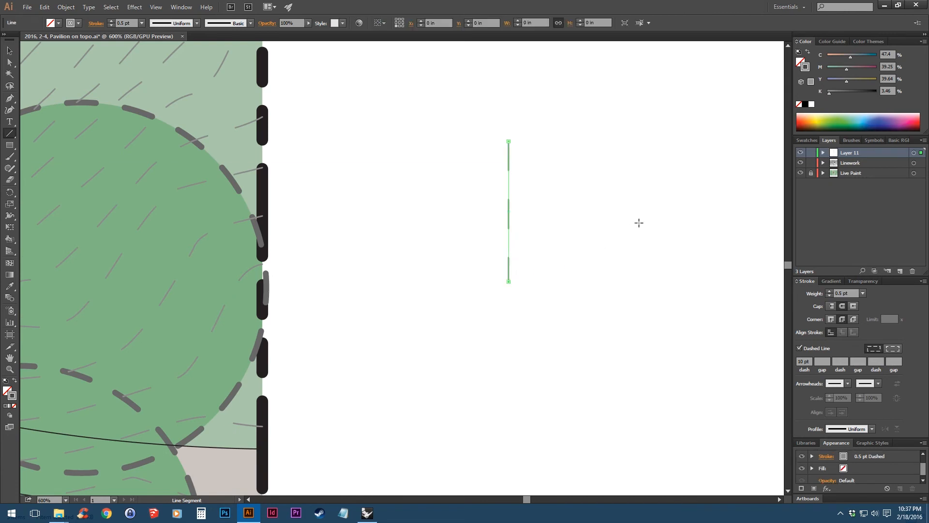
# Make the vertical line's stroke black and turn off its dashes.
pyautogui.doubleClick(804, 67)
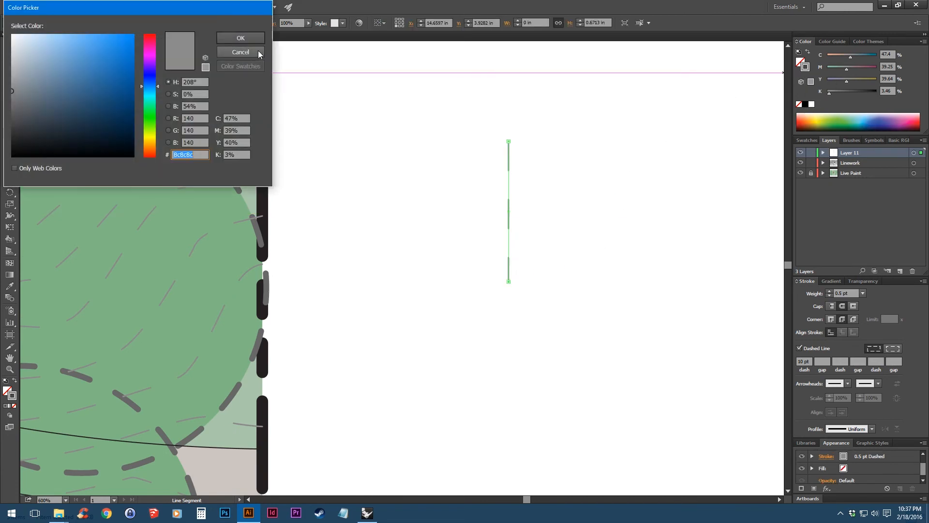
pyautogui.click(258, 52)
pyautogui.click(805, 104)
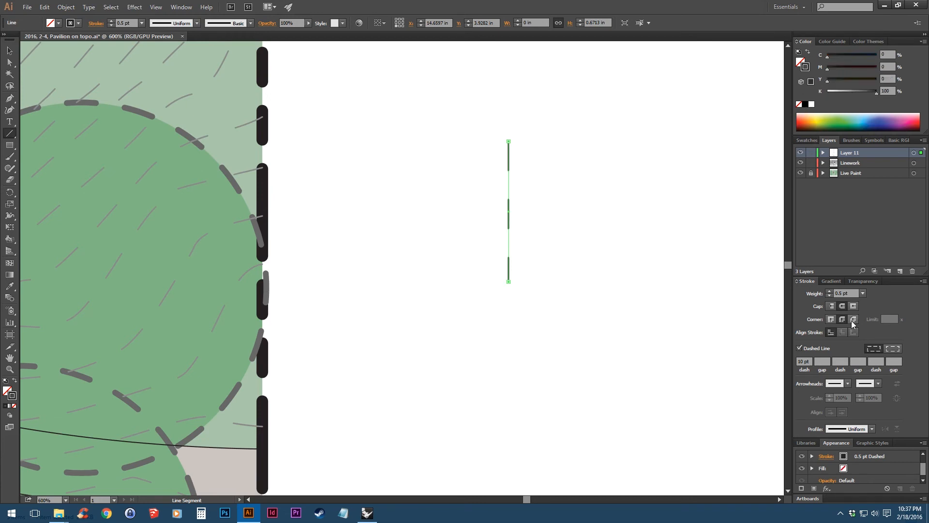
pyautogui.click(799, 348)
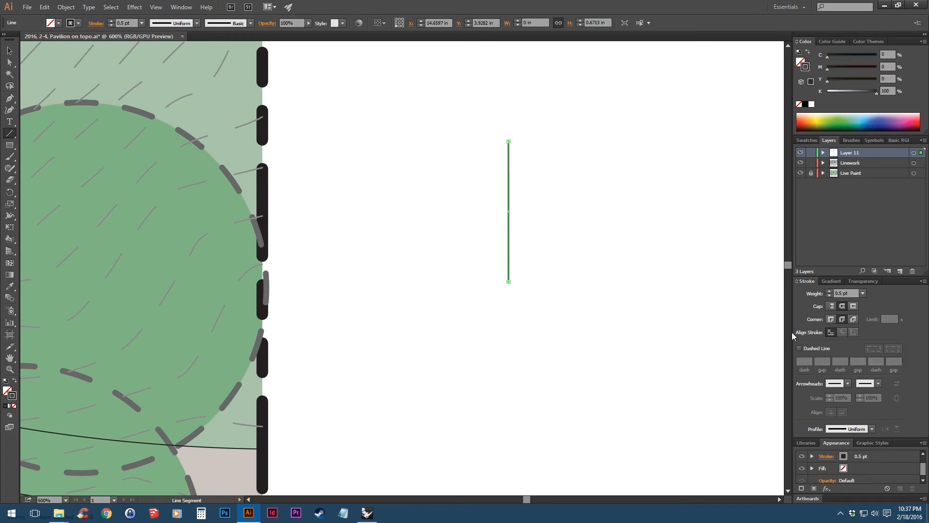
# Add the Arrow 5 arrowhead to the line's upper end and set its stroke weight to 5 pt.
pyautogui.click(848, 383)
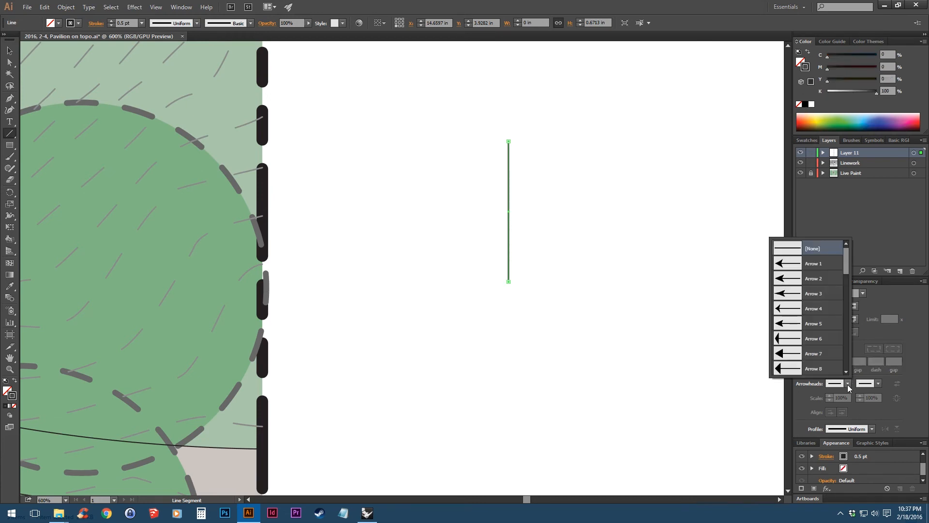
pyautogui.click(813, 266)
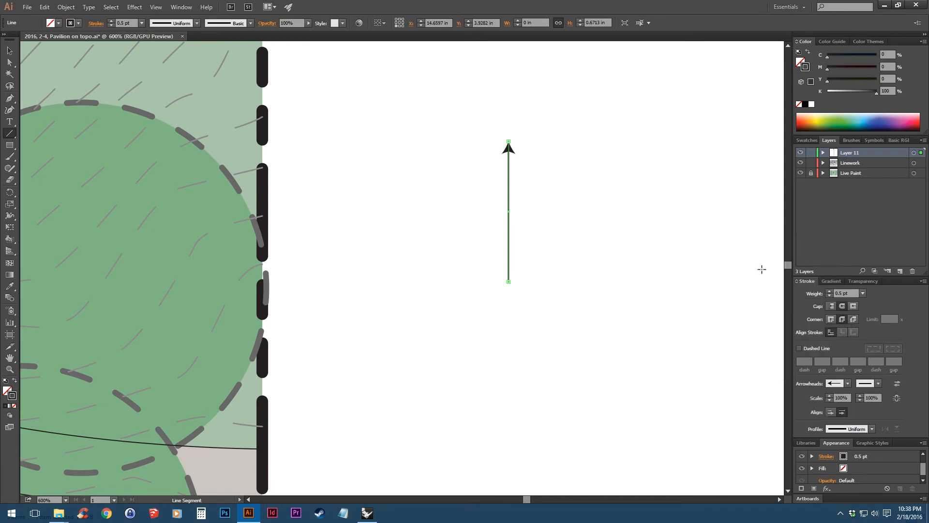
pyautogui.click(829, 291)
pyautogui.click(828, 291)
pyautogui.click(829, 291)
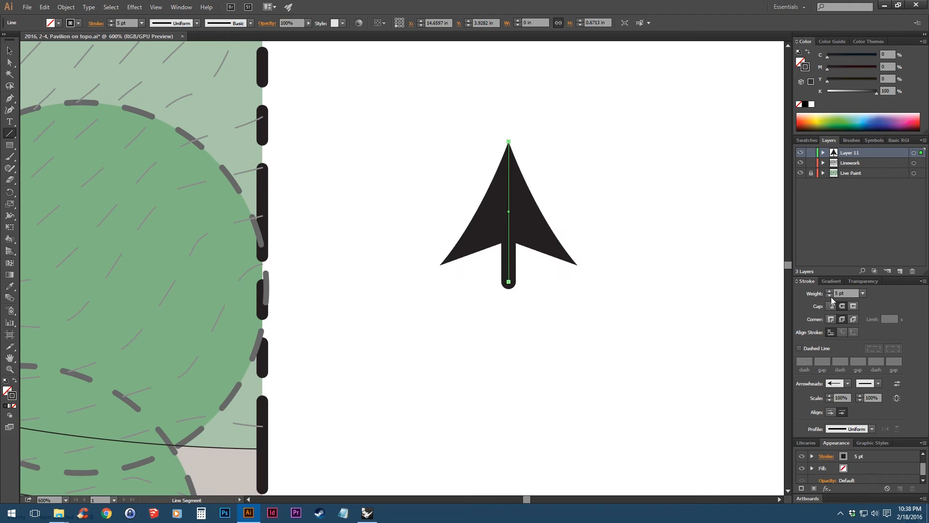
pyautogui.click(828, 295)
pyautogui.click(848, 384)
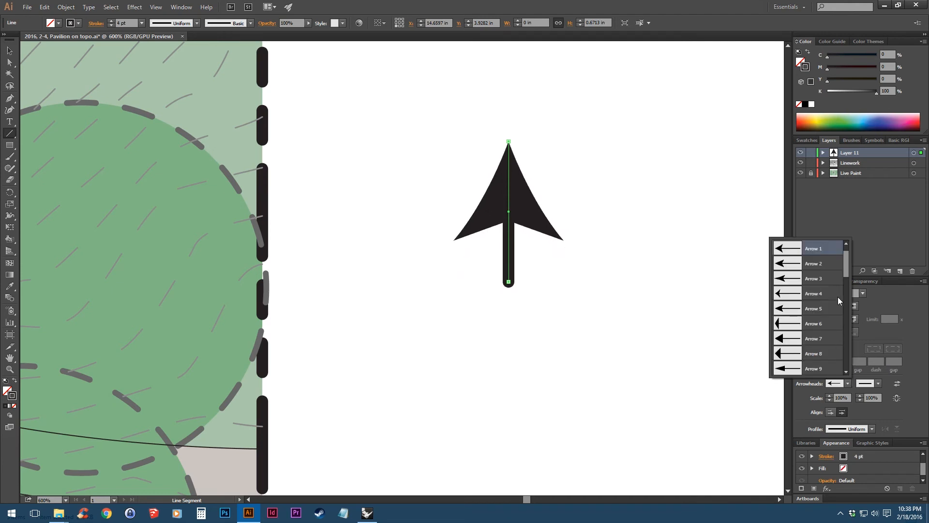
pyautogui.click(809, 309)
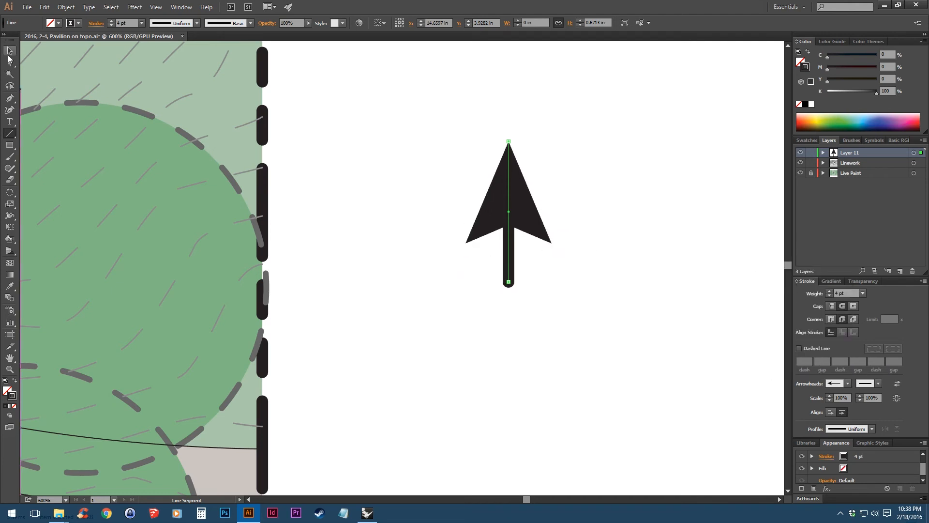
pyautogui.click(829, 290)
# Shorten the arrow's line from its lower end to about 0.45 in so only the arrowhead shape remains.
pyautogui.press('v')
pyautogui.moveTo(509, 284); pyautogui.dragTo(509, 248)
pyautogui.click(548, 315)
pyautogui.click(509, 217)
pyautogui.moveTo(508, 245); pyautogui.dragTo(509, 234)
# Move the arrow onto the plan, inside the northwestern corner of the property boundary beside the large tree.
pyautogui.scroll(-3, 518, 291)
pyautogui.scroll(1, 534, 282)
pyautogui.moveTo(507, 271); pyautogui.dragTo(302, 140)
pyautogui.moveTo(280, 183); pyautogui.dragTo(585, 254)
pyautogui.moveTo(349, 269); pyautogui.dragTo(559, 265)
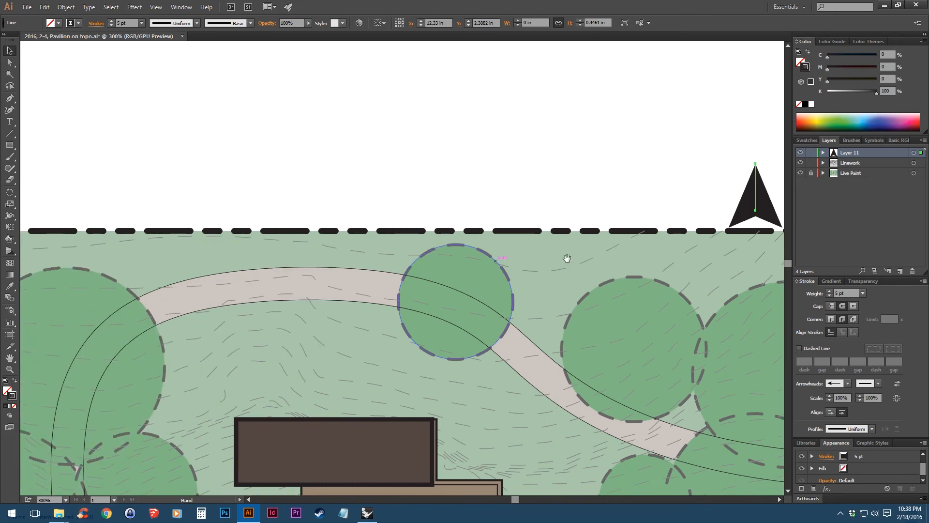
pyautogui.moveTo(756, 203); pyautogui.dragTo(230, 210)
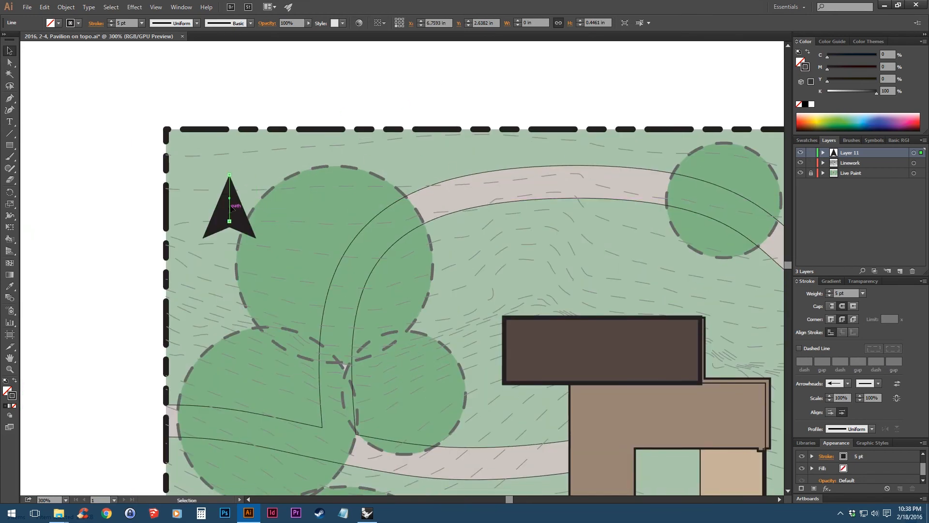
# Rotate the arrow to point toward the property's northwestern corner and clear the selection.
pyautogui.moveTo(233, 171); pyautogui.dragTo(225, 141)
pyautogui.click(225, 141)
pyautogui.hotkey('ctrl', '-')
pyautogui.hotkey('ctrl', '-')
pyautogui.hotkey('ctrl', '-')
pyautogui.hotkey('ctrl', '-')
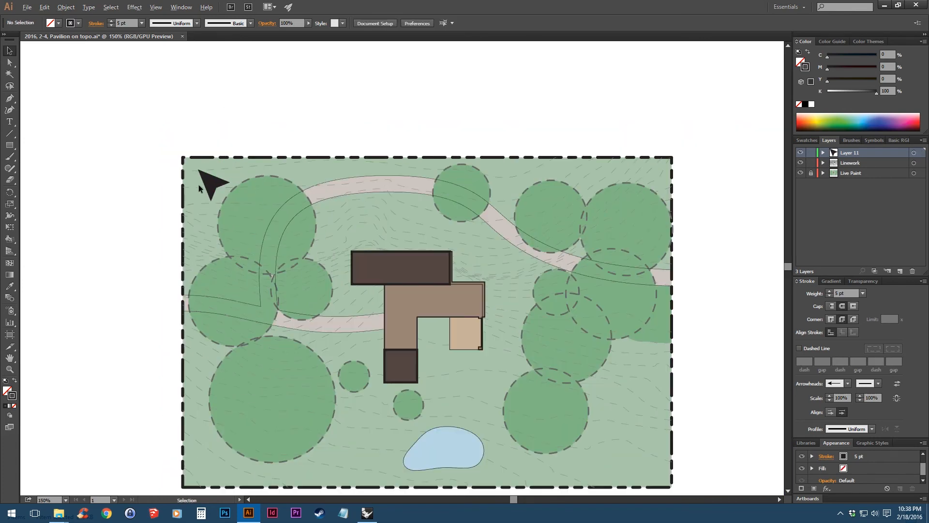
# Switch to the Chrome image search for scale bars and examine the example with 1:500 and 1:250 bars.
pyautogui.scroll(1, 266, 248)
pyautogui.moveTo(292, 372); pyautogui.dragTo(315, 290)
pyautogui.scroll(1, 314, 289)
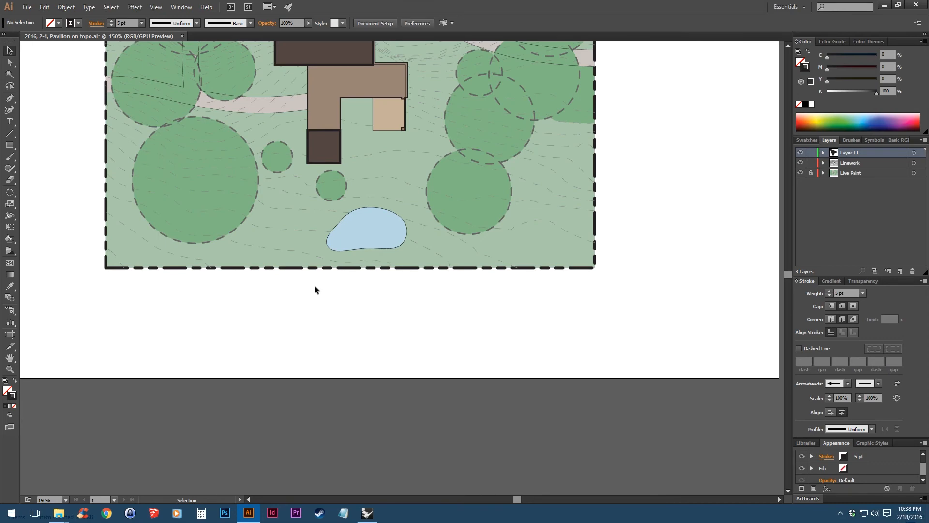
pyautogui.hotkey('alt', 'Tab')
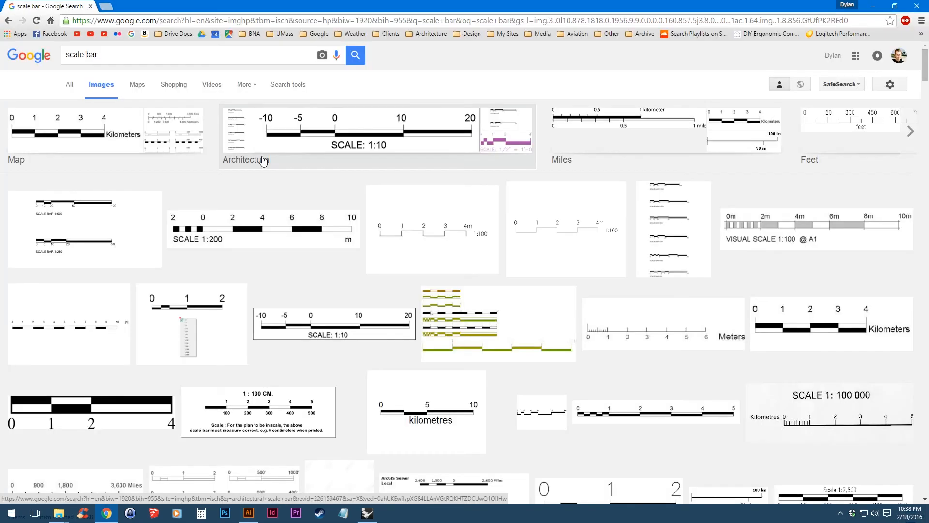
pyautogui.click(68, 221)
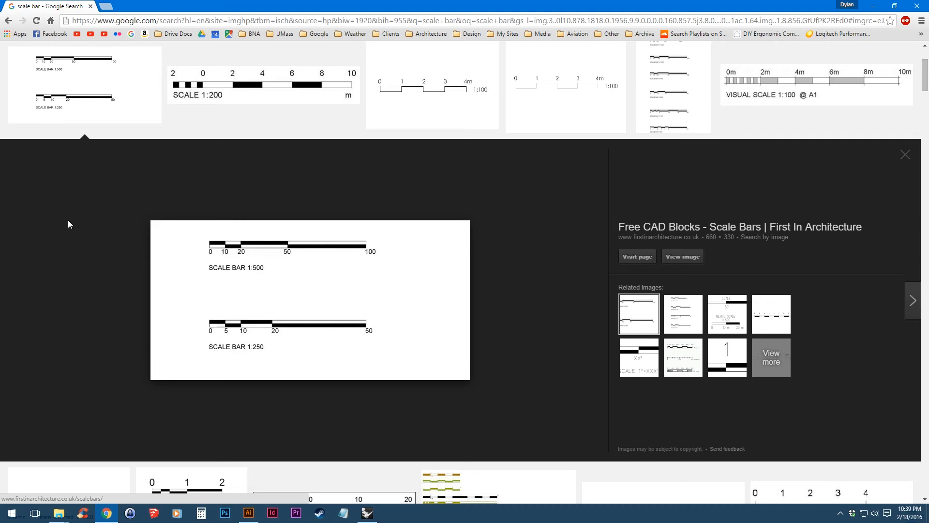
pyautogui.click(875, 6)
# Draw a black-filled rectangle without a stroke, about 1.54 by 0.30 in, below the plan's southern boundary.
pyautogui.press('space')
pyautogui.moveTo(385, 391); pyautogui.dragTo(417, 260)
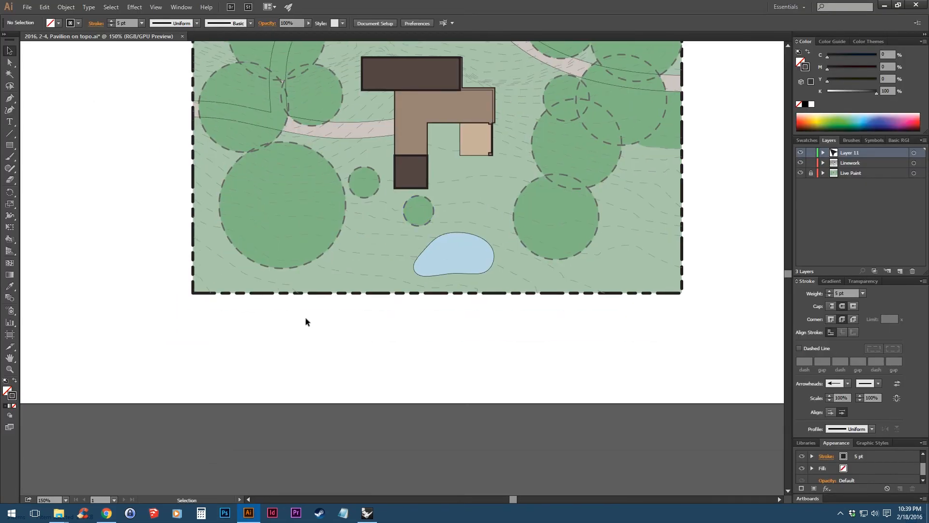
pyautogui.scroll(3, 305, 331)
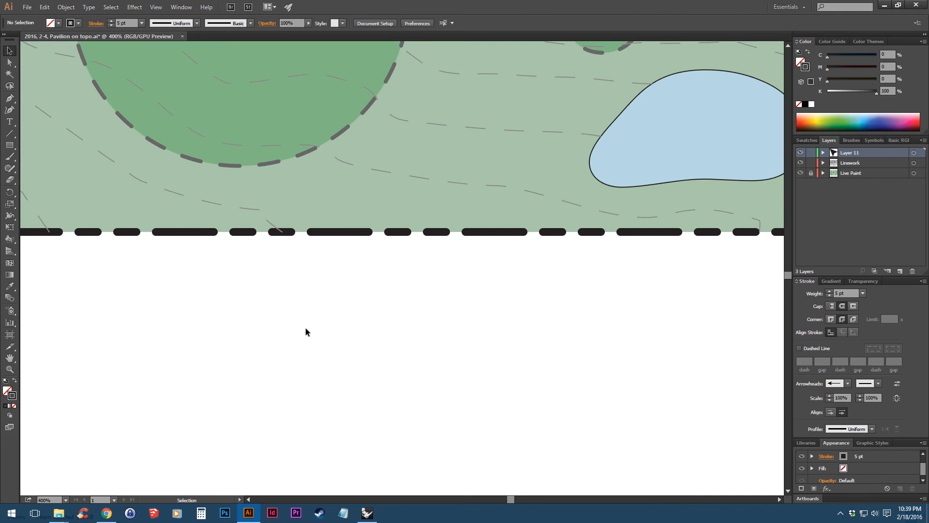
pyautogui.click(10, 146)
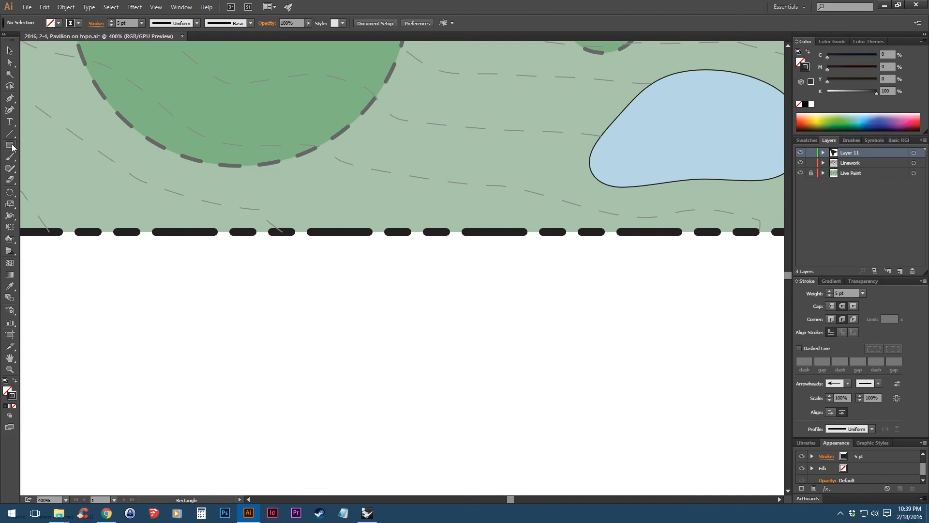
pyautogui.click(807, 51)
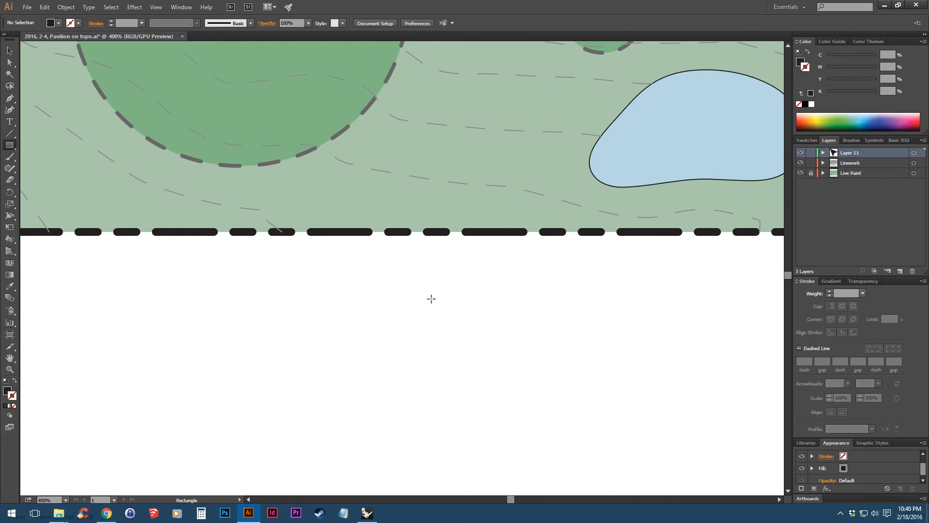
pyautogui.moveTo(199, 306)
pyautogui.mouseDown()
pyautogui.moveTo(402, 330)
pyautogui.moveTo(415, 348)
pyautogui.mouseUp()
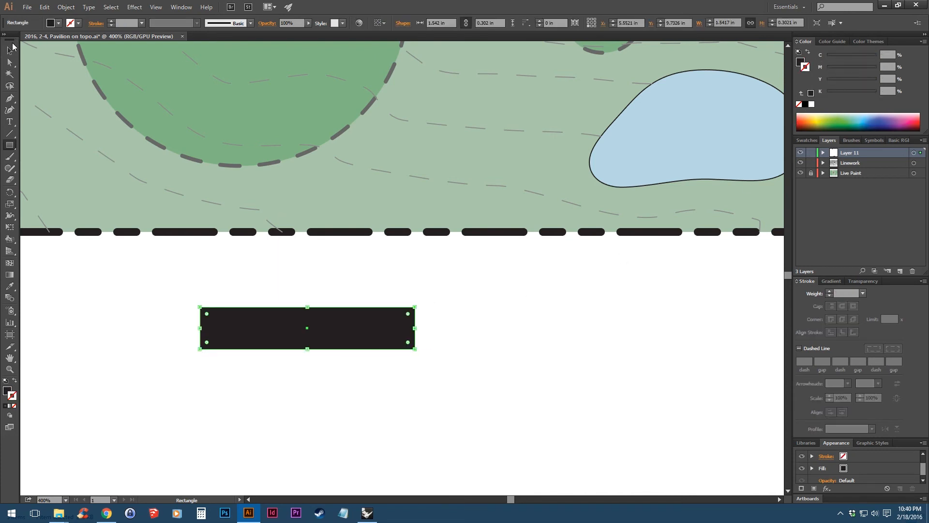
pyautogui.press('v')
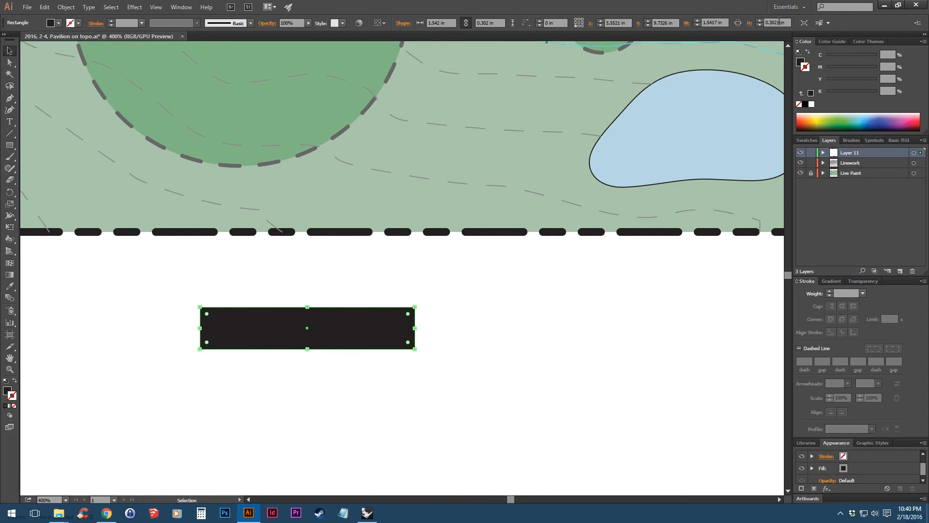
pyautogui.click(724, 22)
pyautogui.write('.')
pyautogui.click(536, 274)
pyautogui.hotkey('ctrl', 'z')
# Set the black rectangle's width to 0.5 in and its height to 0.25 in.
pyautogui.click(711, 23)
pyautogui.write('.5')
pyautogui.press('Tab')
pyautogui.write('.25')
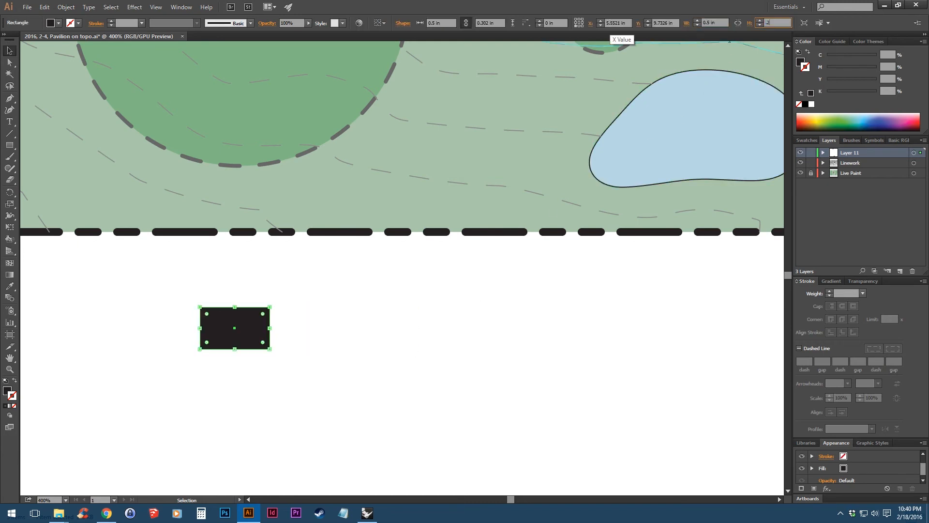
pyautogui.press('Tab')
# Duplicate the rectangle diagonally so the copy meets its lower-right corner, and set the copy's width to 1 in.
pyautogui.press('space')
pyautogui.moveTo(331, 293); pyautogui.dragTo(341, 270)
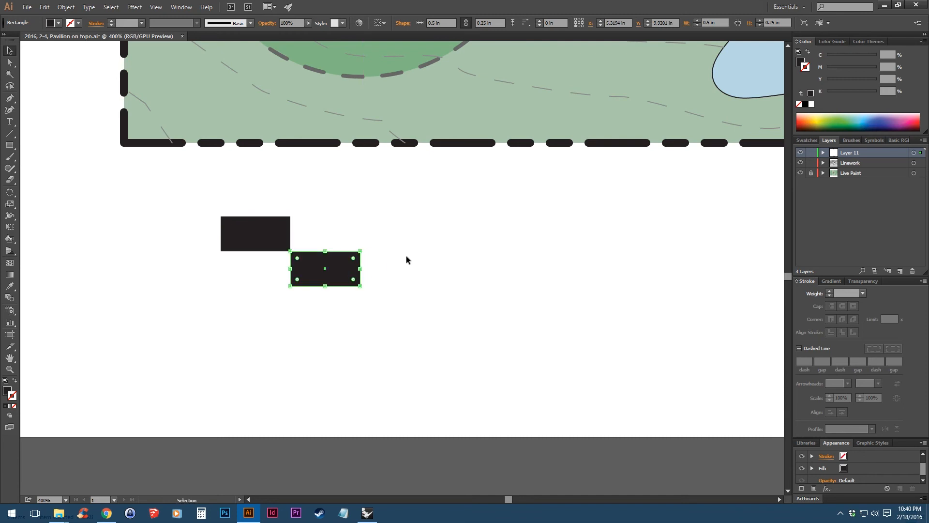
pyautogui.tripleClick(719, 22)
pyautogui.write('1')
pyautogui.press('Return')
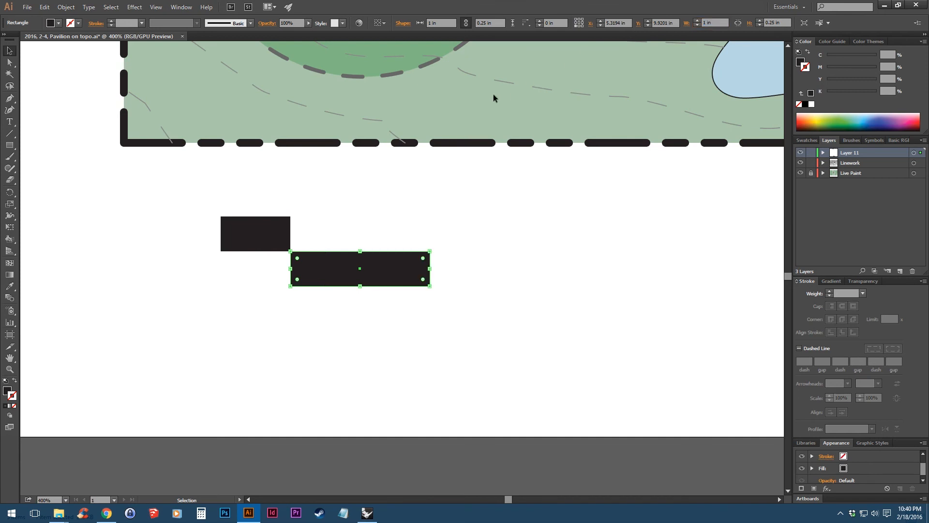
# Duplicate the 1 in rectangle so the copy meets its upper-right corner, and set the copy's width to 2 in.
pyautogui.moveTo(329, 275); pyautogui.dragTo(468, 240)
pyautogui.moveTo(483, 209); pyautogui.dragTo(363, 219)
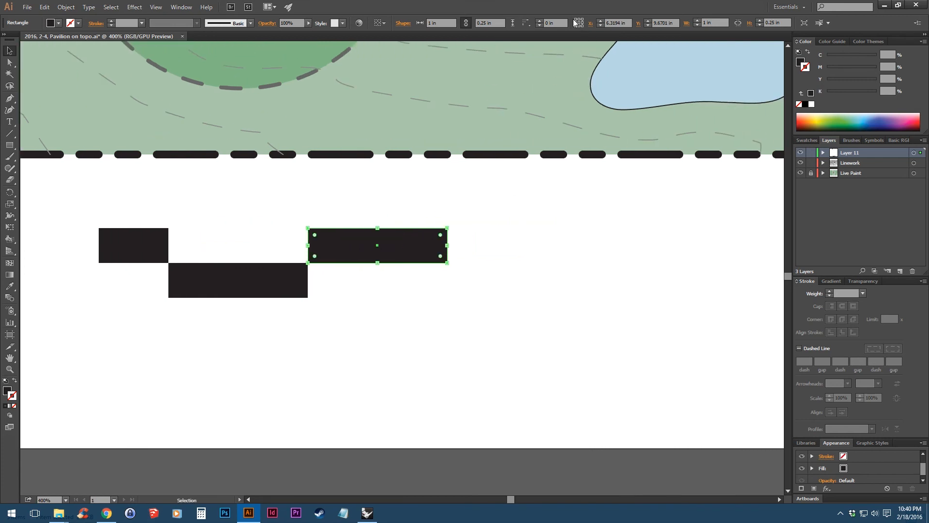
pyautogui.doubleClick(715, 22)
pyautogui.write('2')
pyautogui.press('Return')
pyautogui.moveTo(517, 216); pyautogui.dragTo(428, 216)
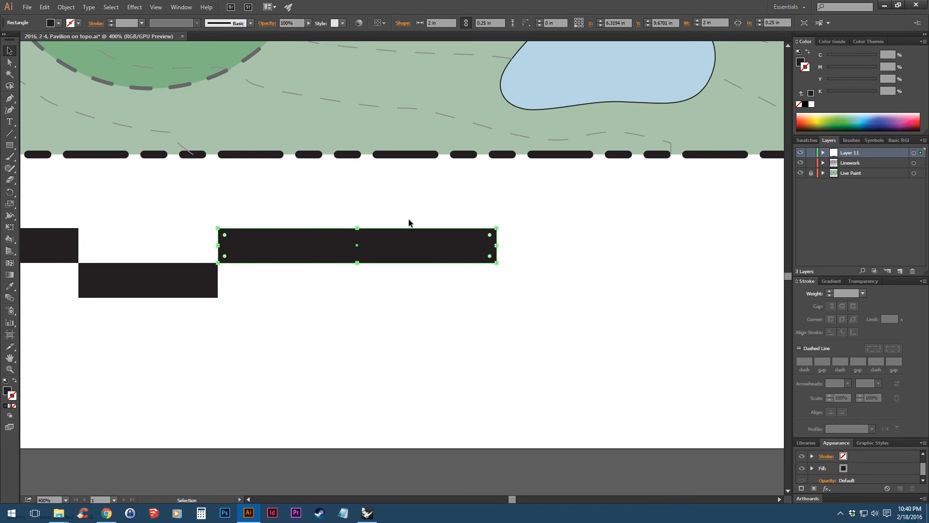
# Duplicate the 0.5 in rectangle diagonally down to its left, set the copy's width to 0.25 in and move it to meet the original's lower-left corner.
pyautogui.hscroll(-8, 339, 288)
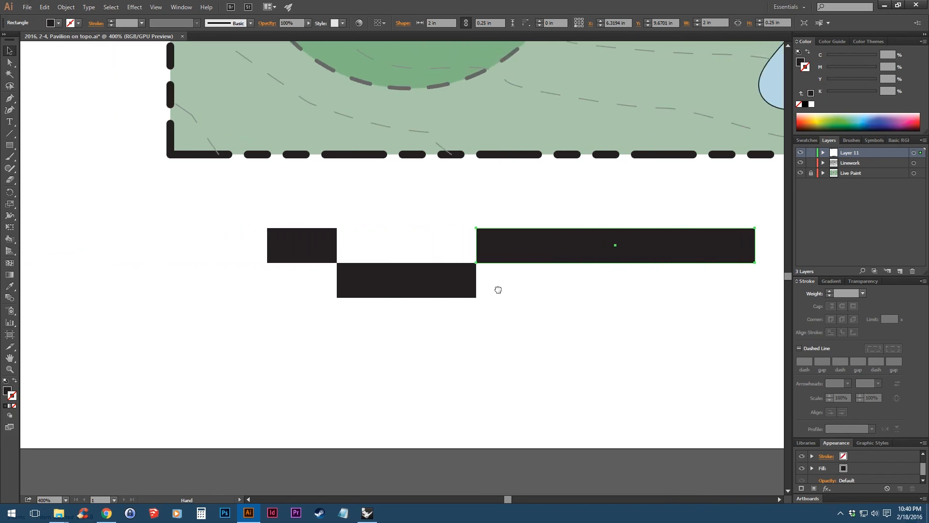
pyautogui.click(364, 285)
pyautogui.moveTo(366, 254); pyautogui.dragTo(297, 291)
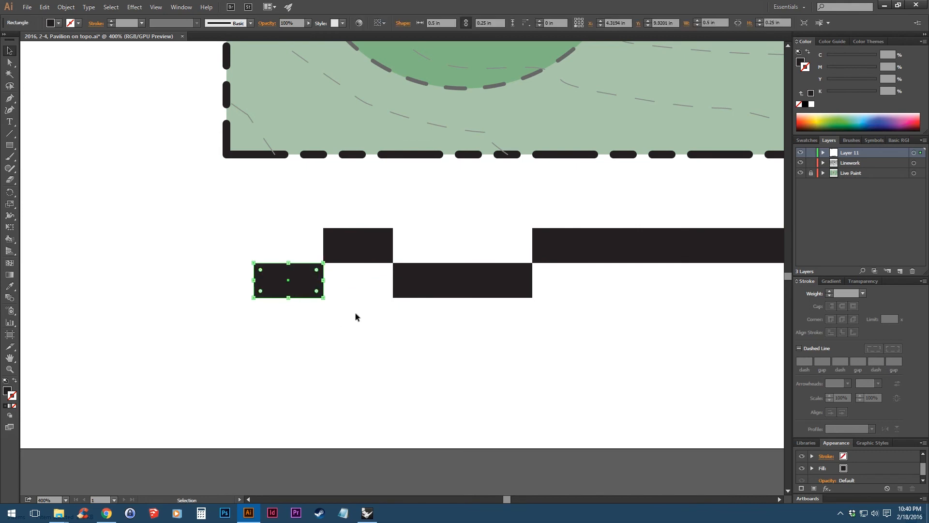
pyautogui.click(711, 22)
pyautogui.write('0.25')
pyautogui.press('Return')
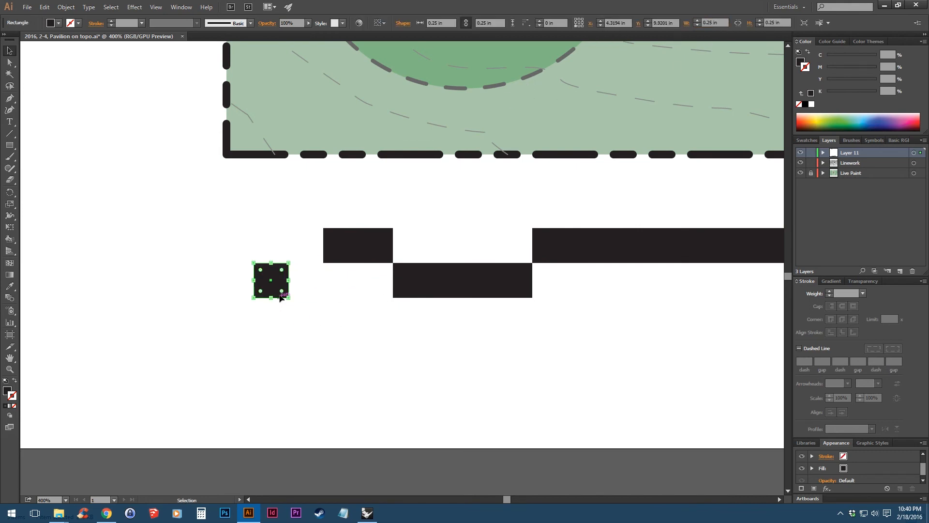
pyautogui.moveTo(281, 286); pyautogui.dragTo(316, 286)
pyautogui.click(357, 332)
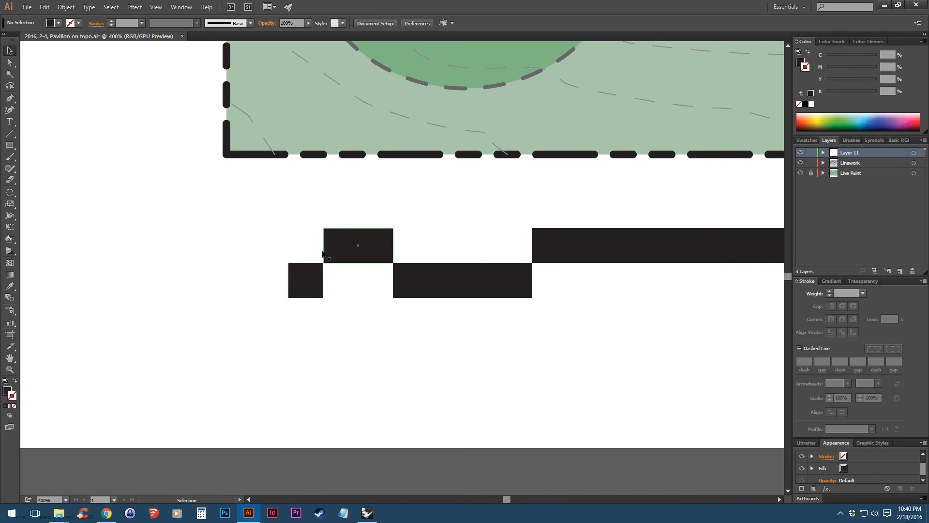
# Add a 0' text label below the scale bar's left end and duplicate it below the next two segment edges.
pyautogui.moveTo(424, 228); pyautogui.dragTo(378, 242)
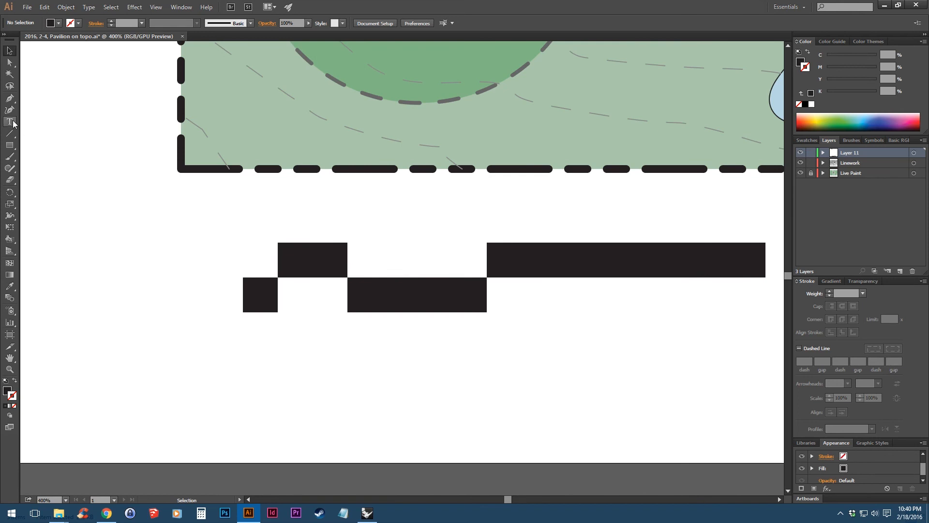
pyautogui.click(262, 341)
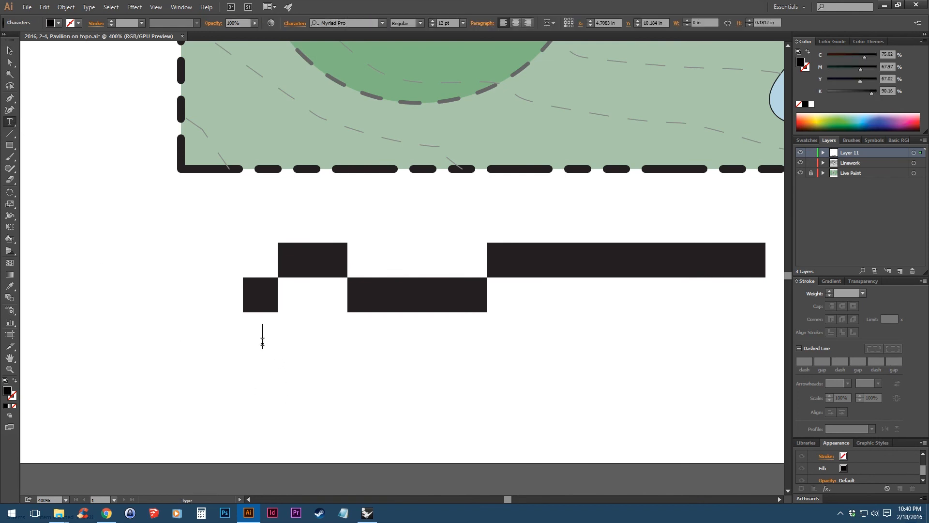
pyautogui.press('Escape')
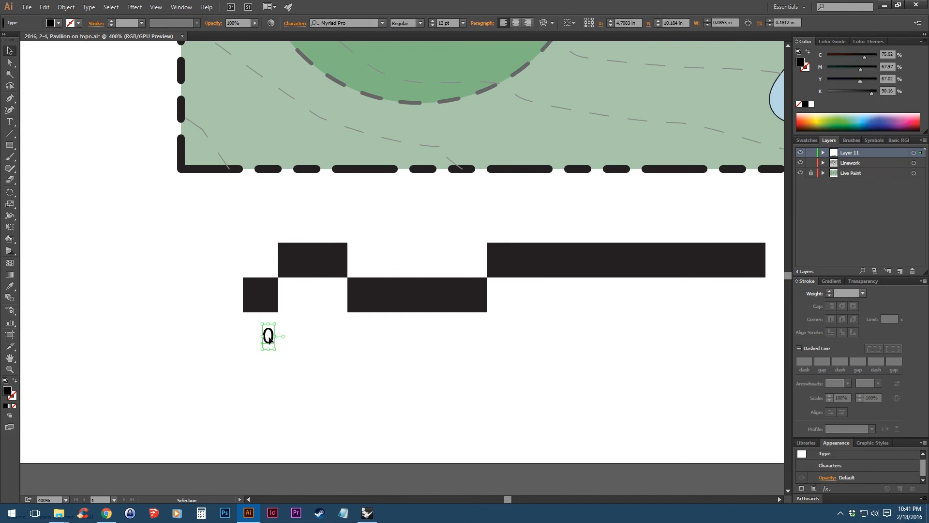
pyautogui.scroll(2, 270, 338)
pyautogui.moveTo(264, 326); pyautogui.dragTo(187, 295)
pyautogui.press('t')
pyautogui.click(187, 293)
pyautogui.write("'")
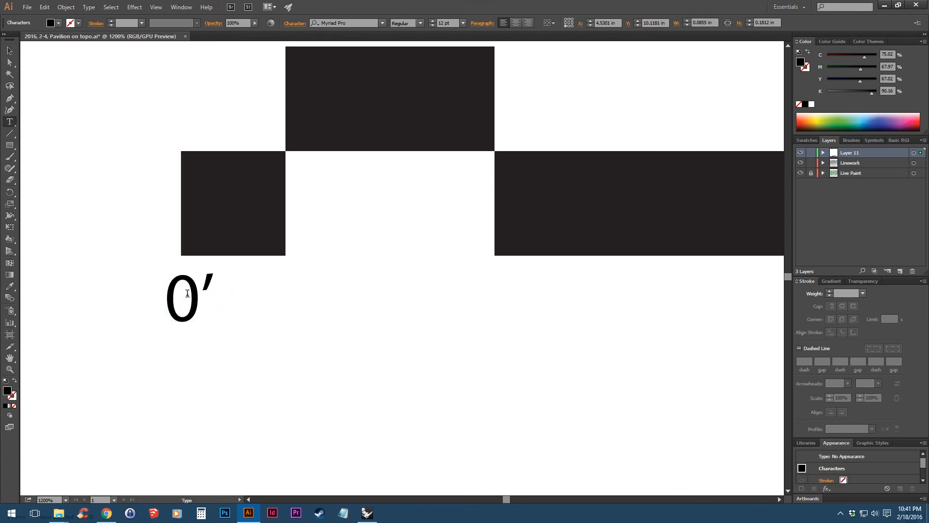
pyautogui.press('Escape')
pyautogui.moveTo(203, 300); pyautogui.dragTo(496, 301)
pyautogui.click(494, 298)
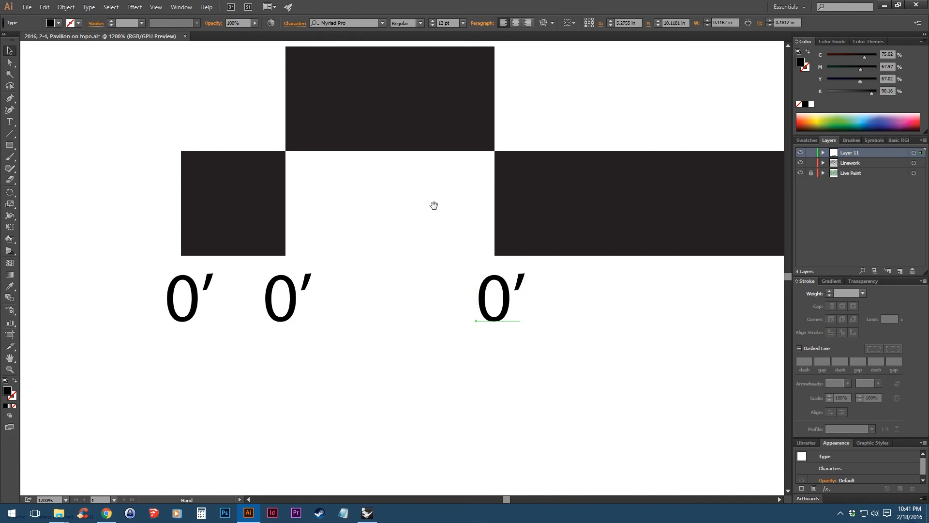
# Move the 0.5 in rectangle aside and duplicate the 0.25 in square so the copy meets its upper-right corner.
pyautogui.scroll(-1, 425, 232)
pyautogui.scroll(-2, 425, 233)
pyautogui.scroll(1, 426, 233)
pyautogui.moveTo(423, 216); pyautogui.dragTo(340, 319)
pyautogui.moveTo(290, 275); pyautogui.dragTo(550, 276)
pyautogui.click(220, 332)
pyautogui.moveTo(221, 332); pyautogui.dragTo(283, 270)
# Change the second label, below the first square's right edge, to 4'.
pyautogui.press('t')
pyautogui.click(252, 381)
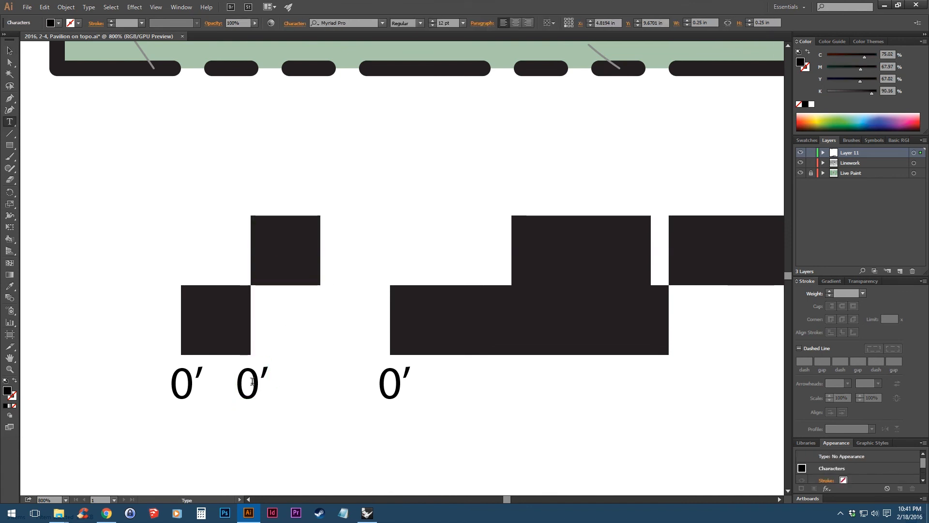
pyautogui.doubleClick(252, 381)
pyautogui.write("4'")
pyautogui.press('Escape')
# Move the third label below the second square's right edge and change it to 8'.
pyautogui.moveTo(393, 387); pyautogui.dragTo(317, 378)
pyautogui.press('t')
pyautogui.click(331, 378)
pyautogui.write('8')
pyautogui.press('Escape')
# Place the 0.5 in rectangle in the lower row starting at the 8' mark and add a 16' label copy below its right end.
pyautogui.moveTo(484, 305); pyautogui.dragTo(573, 379)
pyautogui.moveTo(565, 246); pyautogui.dragTo(364, 322)
pyautogui.moveTo(317, 388); pyautogui.dragTo(459, 388)
pyautogui.doubleClick(460, 387)
pyautogui.press('BackSpace')
pyautogui.write('16')
pyautogui.press('Escape')
pyautogui.press('Left')
pyautogui.press('Left')
pyautogui.press('Left')
# Reposition the 1 in rectangle in the upper row from the 16' mark and the 2 in rectangle in the lower row after it.
pyautogui.hscroll(5, 456, 403)
pyautogui.scroll(-1, 457, 403)
pyautogui.moveTo(425, 339); pyautogui.dragTo(406, 216)
pyautogui.hscroll(3, 540, 190)
pyautogui.scroll(-1, 540, 190)
pyautogui.moveTo(540, 189); pyautogui.dragTo(600, 267)
pyautogui.click(589, 343)
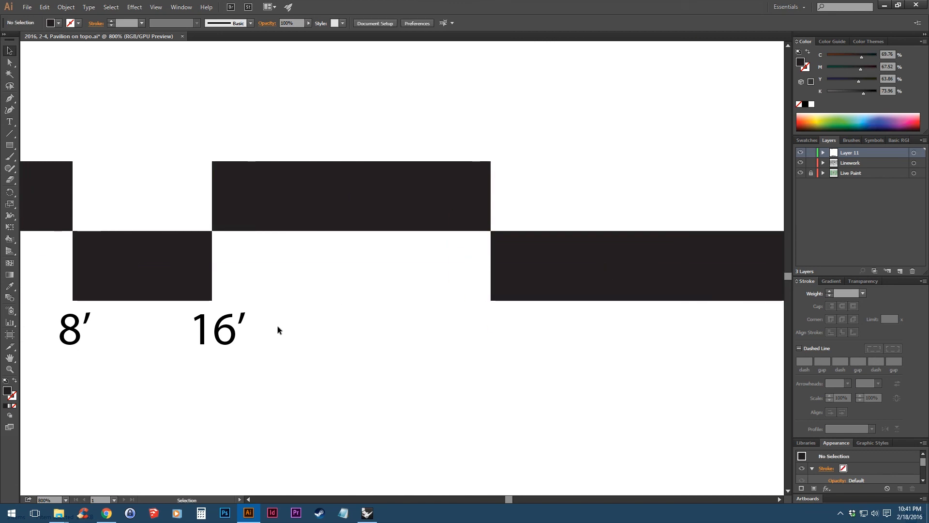
# Duplicate the 16' label below the right end of the 1 in rectangle and change the copy to 32'.
pyautogui.moveTo(219, 338); pyautogui.dragTo(492, 337)
pyautogui.doubleClick(492, 335)
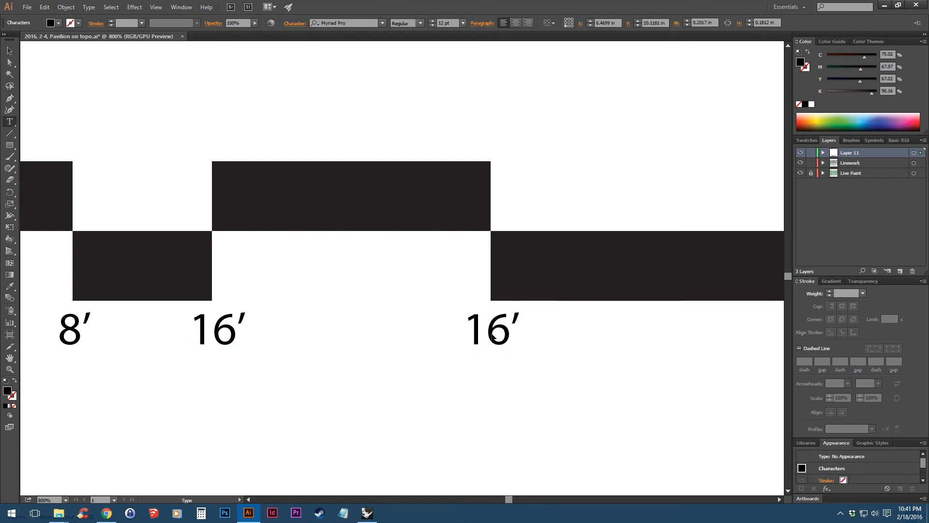
pyautogui.press('BackSpace')
pyautogui.press('Delete')
pyautogui.write('21')
pyautogui.press('BackSpace')
pyautogui.press('BackSpace')
pyautogui.write('32')
pyautogui.press('Escape')
# Duplicate the 32' label below the right end of the 2 in rectangle and change the copy to 64'.
pyautogui.hotkey('ctrl', '-')
pyautogui.hotkey('ctrl', '-')
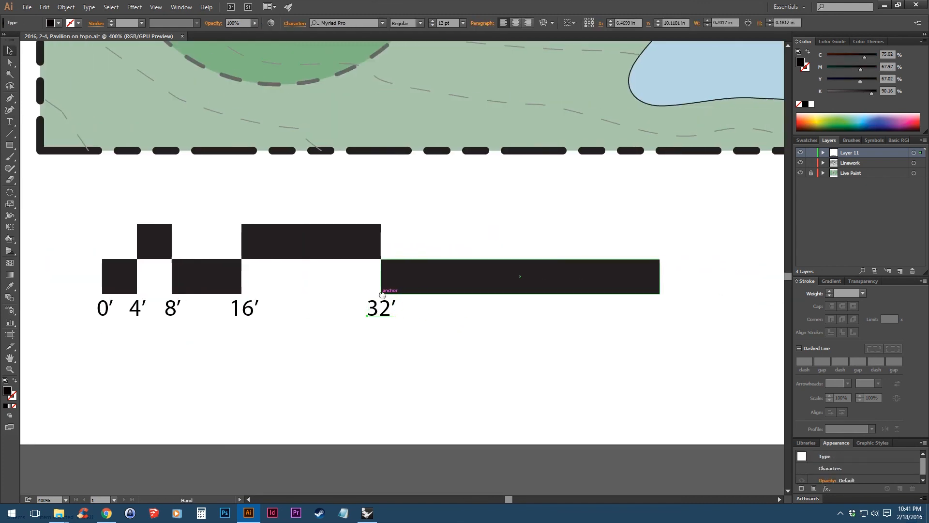
pyautogui.moveTo(387, 312); pyautogui.dragTo(656, 310)
pyautogui.doubleClick(655, 308)
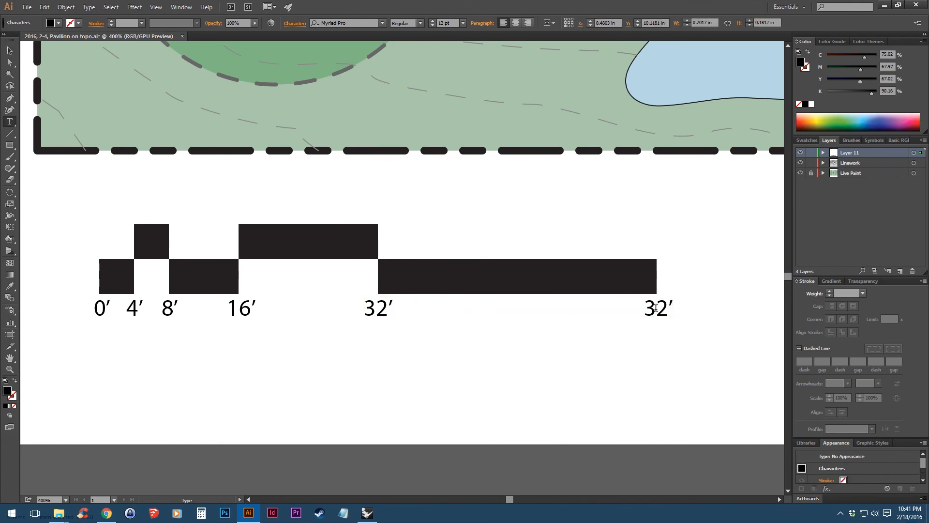
pyautogui.press('Delete')
pyautogui.press('Delete')
pyautogui.write('6')
pyautogui.press('Escape')
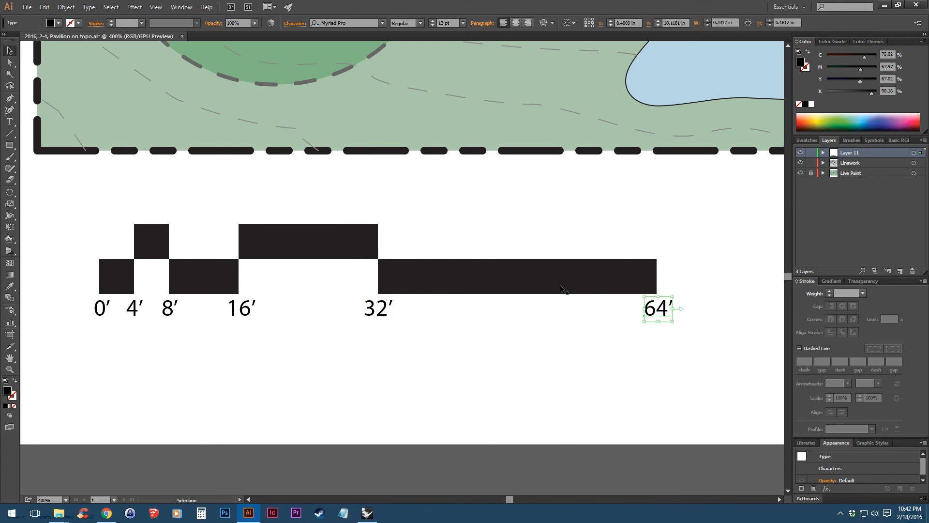
pyautogui.click(546, 356)
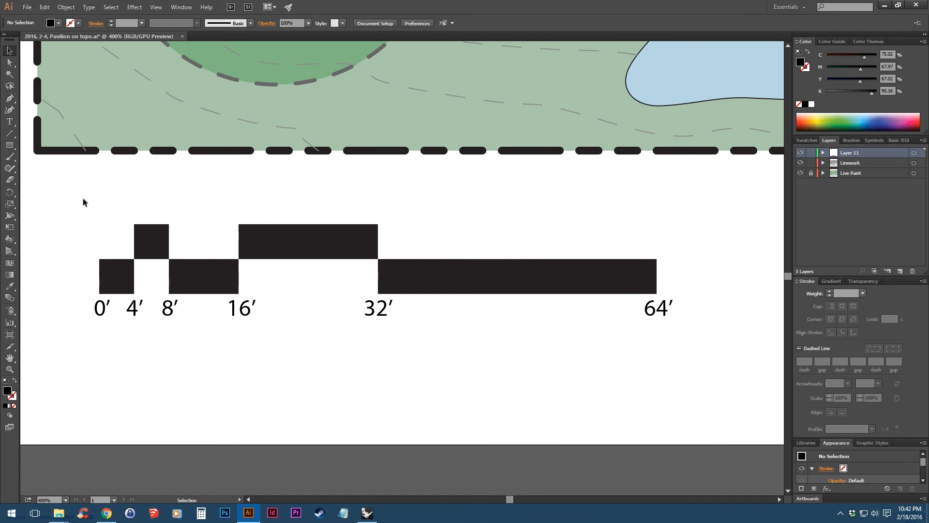
# Draw black 1 pt lines without fill along the bottom edges of the empty 16'–32' and 4'–8' segments.
pyautogui.click(9, 133)
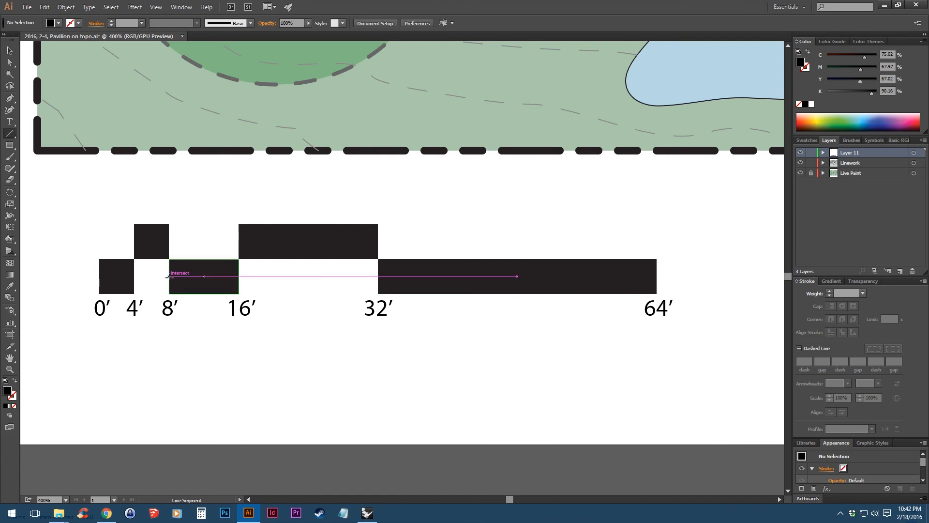
pyautogui.scroll(3, 222, 284)
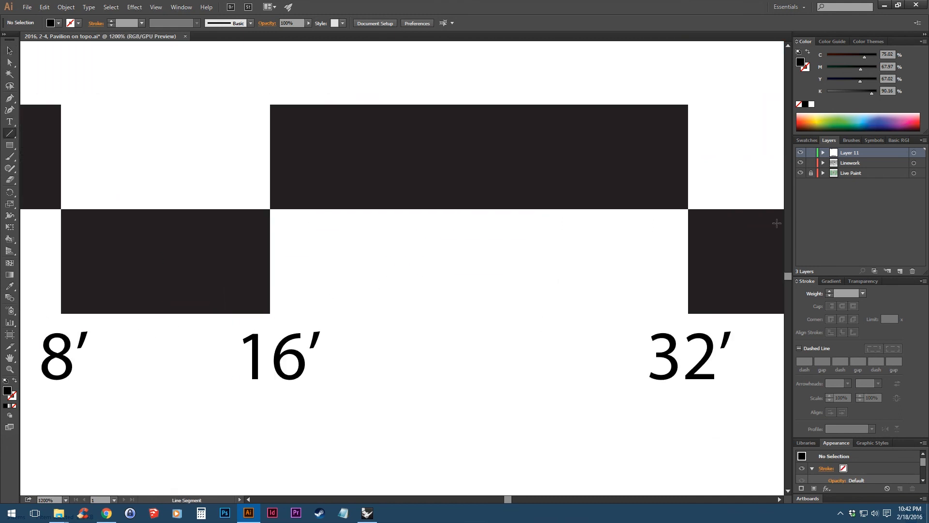
pyautogui.click(807, 53)
pyautogui.hscroll(2, 402, 290)
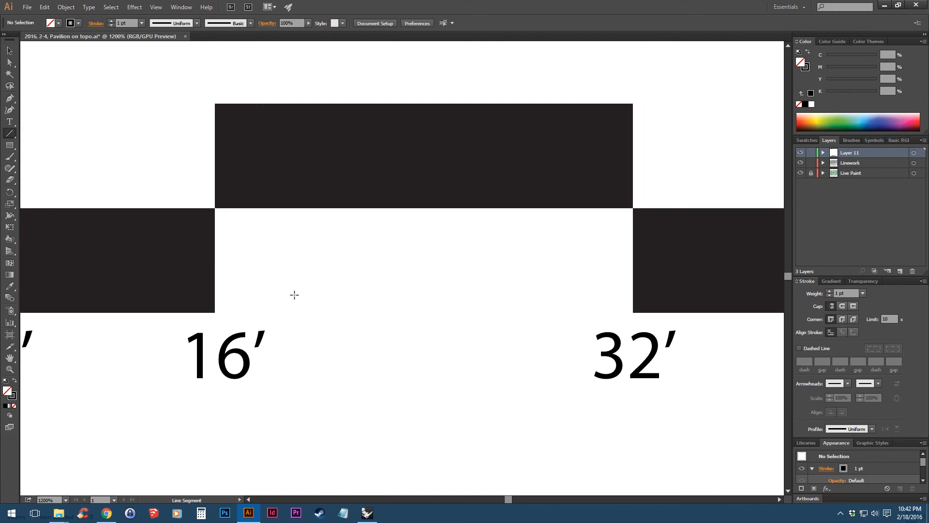
pyautogui.moveTo(216, 311); pyautogui.dragTo(633, 313)
pyautogui.scroll(-2, 581, 307)
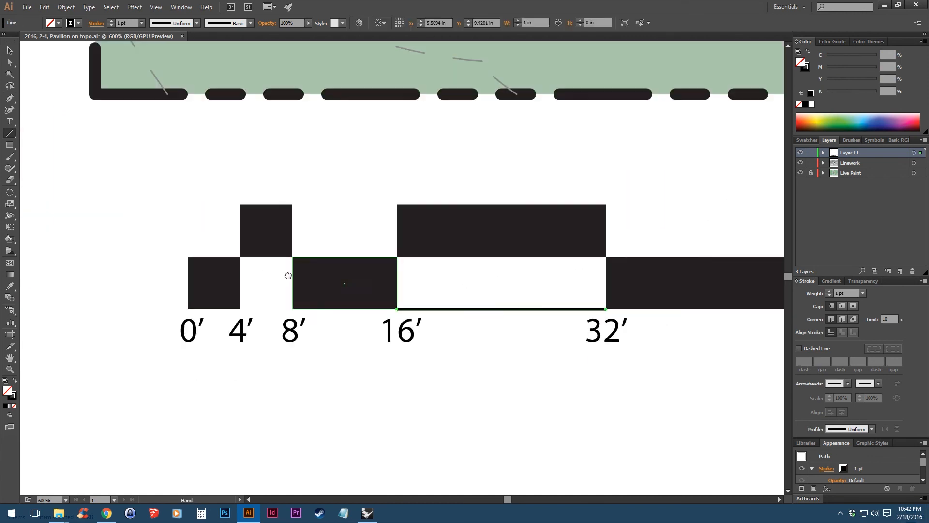
pyautogui.moveTo(262, 274); pyautogui.dragTo(367, 272)
pyautogui.scroll(1, 333, 306)
pyautogui.moveTo(356, 307); pyautogui.dragTo(422, 309)
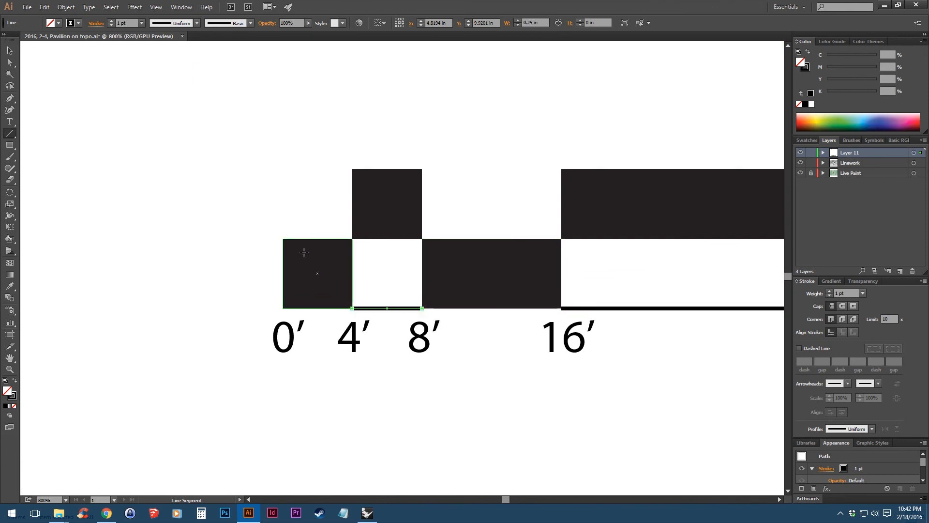
# Draw lines along the left and top edges of the empty 0'–4' segment and the top edge of the 8'–16' segment.
pyautogui.moveTo(283, 238); pyautogui.dragTo(283, 168)
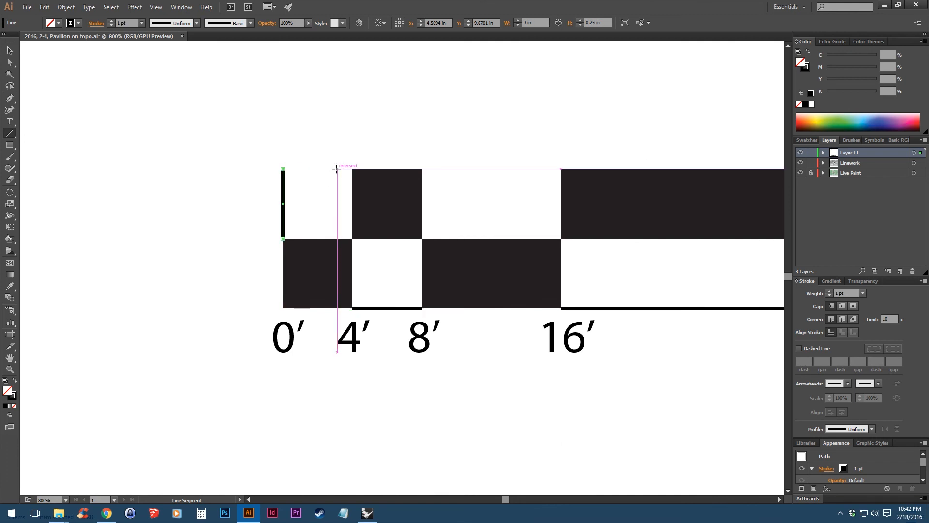
pyautogui.moveTo(352, 169); pyautogui.dragTo(283, 169)
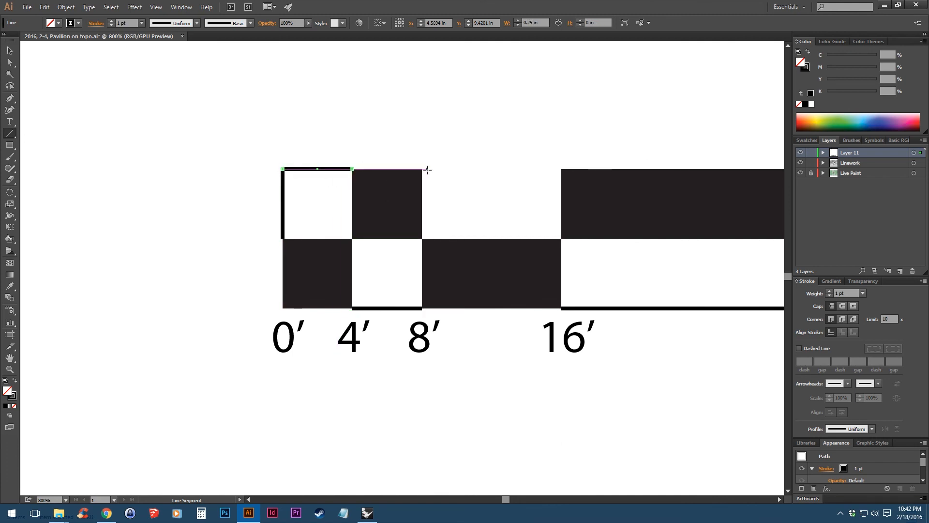
pyautogui.moveTo(422, 168); pyautogui.dragTo(562, 168)
# Draw lines closing the top and right edges of the empty 32'–64' segment.
pyautogui.press('space')
pyautogui.moveTo(764, 193); pyautogui.dragTo(406, 193)
pyautogui.moveTo(470, 193); pyautogui.dragTo(749, 169)
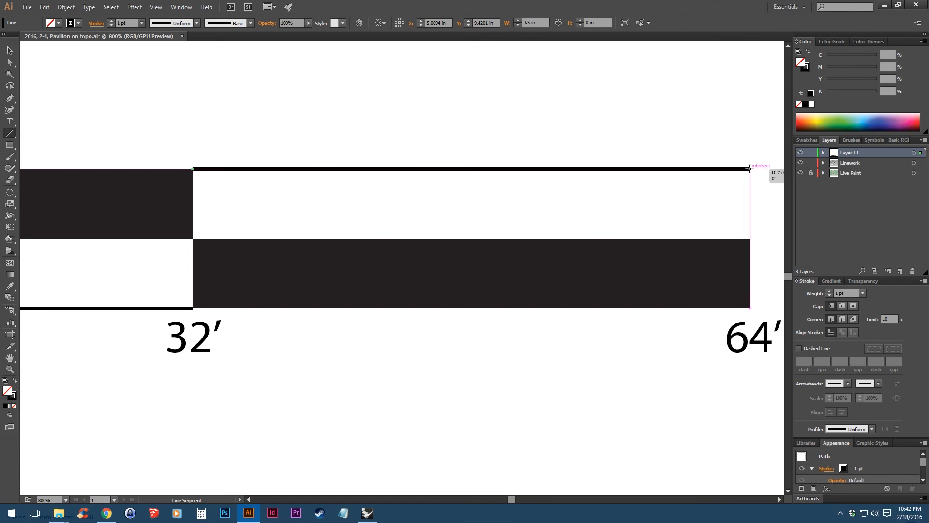
pyautogui.moveTo(750, 239); pyautogui.dragTo(750, 169)
pyautogui.press('v')
pyautogui.click(154, 57)
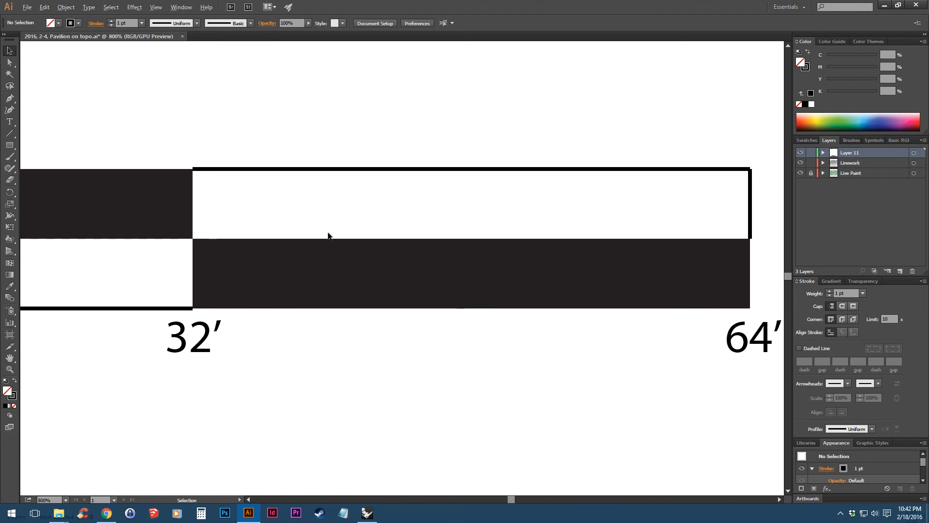
# Examine how the outline strokes meet the corners and black segments along the scale bar.
pyautogui.scroll(-3, 328, 233)
pyautogui.moveTo(216, 223); pyautogui.dragTo(376, 224)
pyautogui.scroll(4, 376, 224)
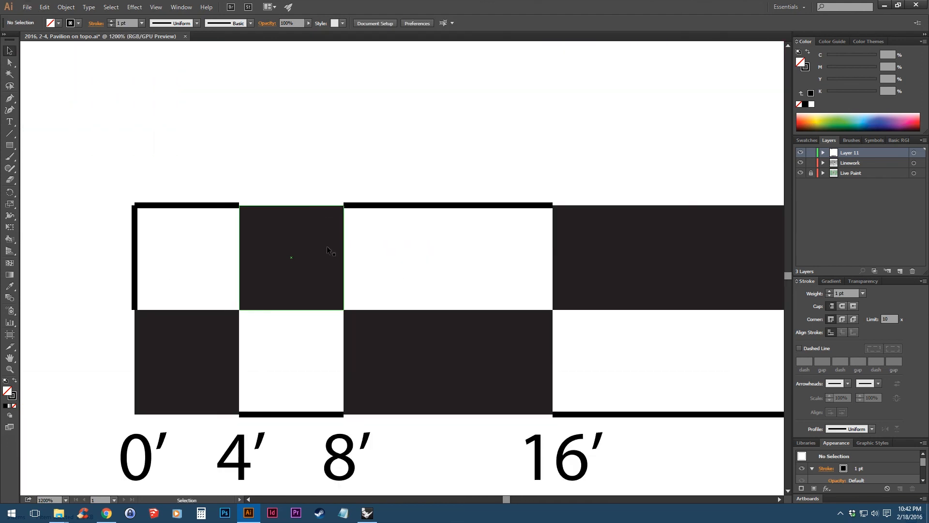
pyautogui.scroll(2, 227, 220)
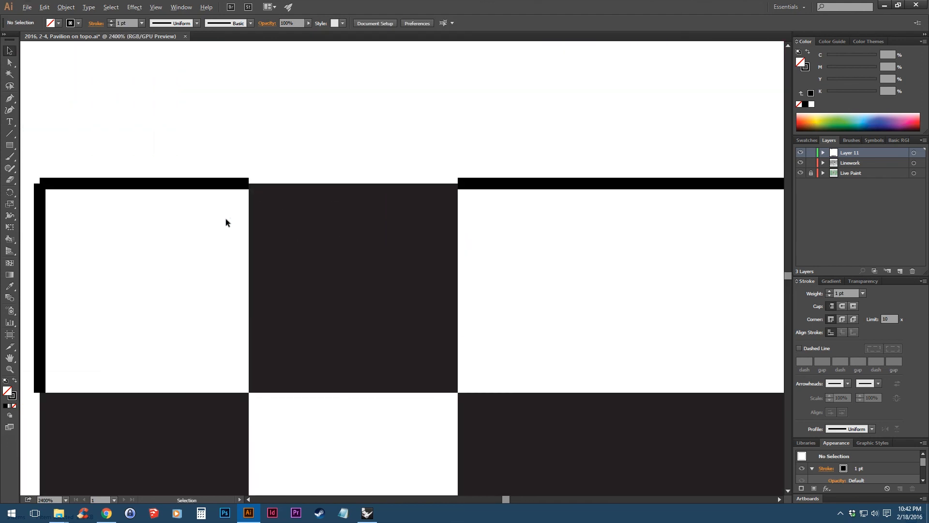
pyautogui.moveTo(184, 220); pyautogui.dragTo(307, 222)
pyautogui.scroll(-2, 320, 226)
pyautogui.hscroll(3, 268, 276)
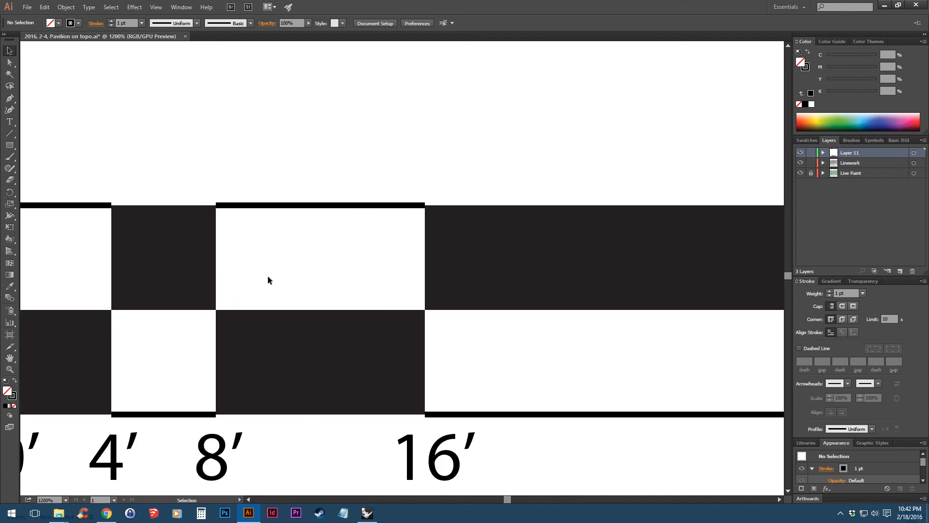
pyautogui.scroll(-2, 280, 276)
pyautogui.hscroll(2, 363, 347)
pyautogui.scroll(-1, 356, 340)
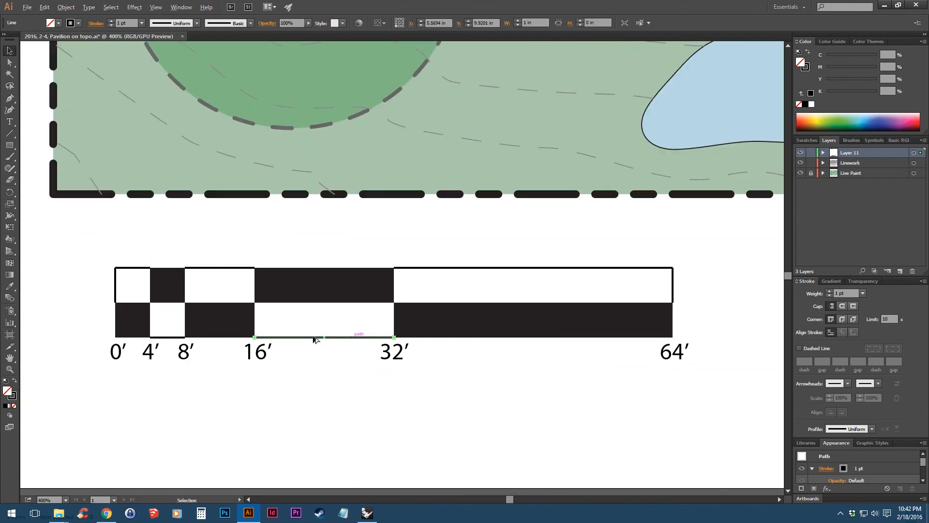
# Set the stroke weight of the scale bar's outline lines to 0.5 pt, including the line above the 8'–16' segment.
pyautogui.keyDown('shift'); pyautogui.click(167, 335); pyautogui.keyUp('shift')
pyautogui.moveTo(99, 286); pyautogui.dragTo(98, 285)
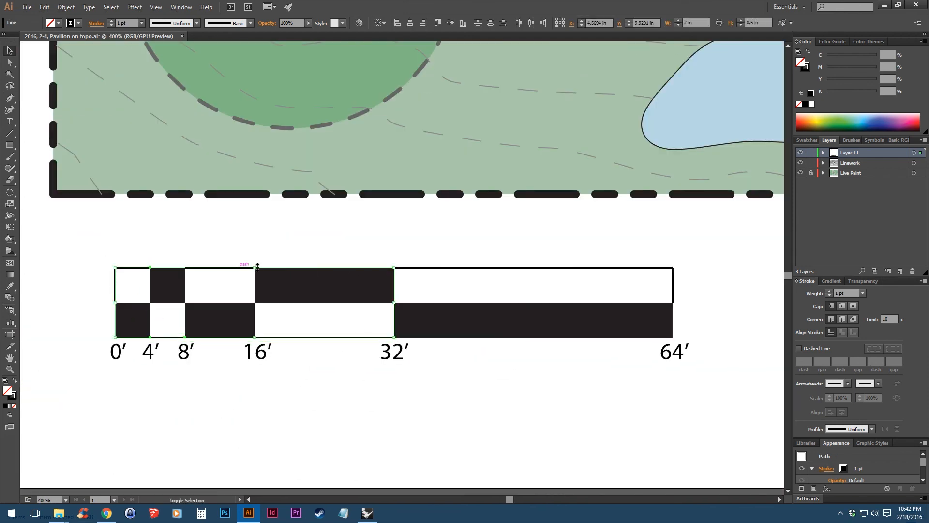
pyautogui.keyDown('shift'); pyautogui.click(469, 267); pyautogui.keyUp('shift')
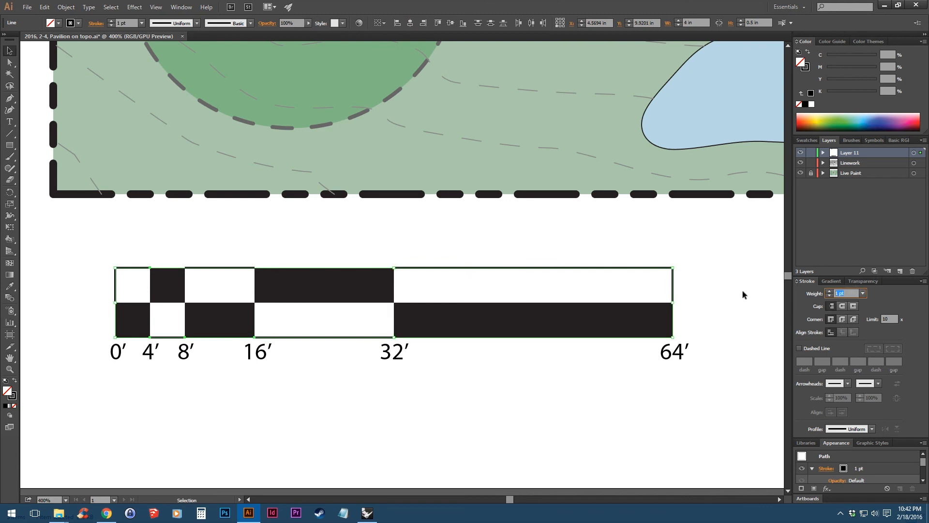
pyautogui.write('0.5')
pyautogui.press('Return')
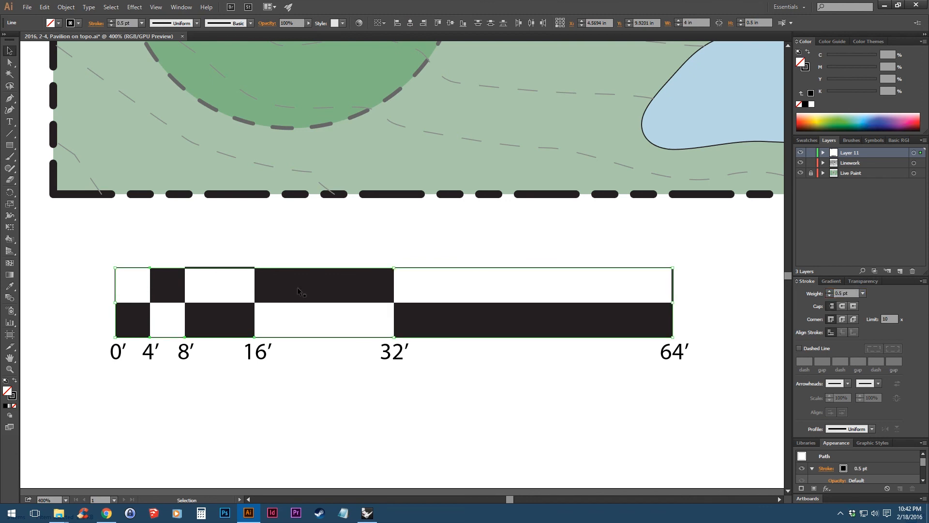
pyautogui.click(220, 268)
pyautogui.scroll(2, 215, 272)
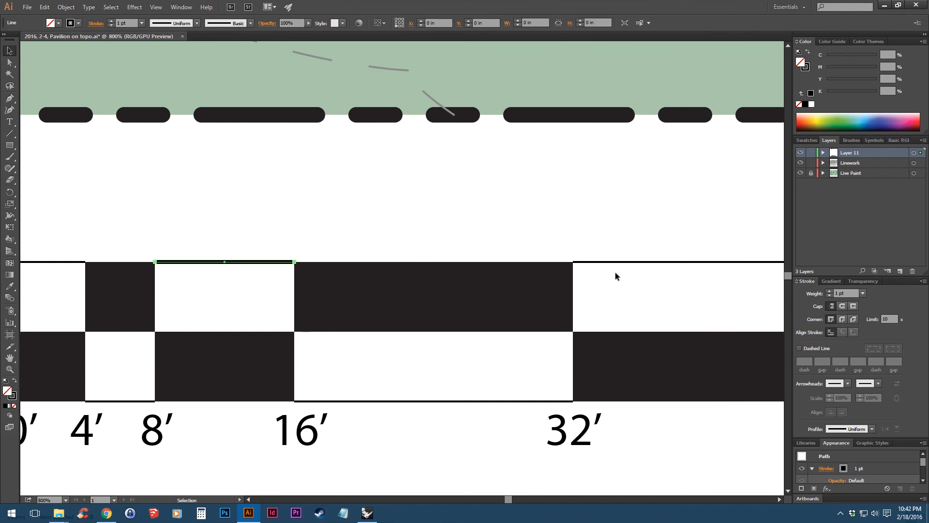
pyautogui.write('0.5')
pyautogui.press('Return')
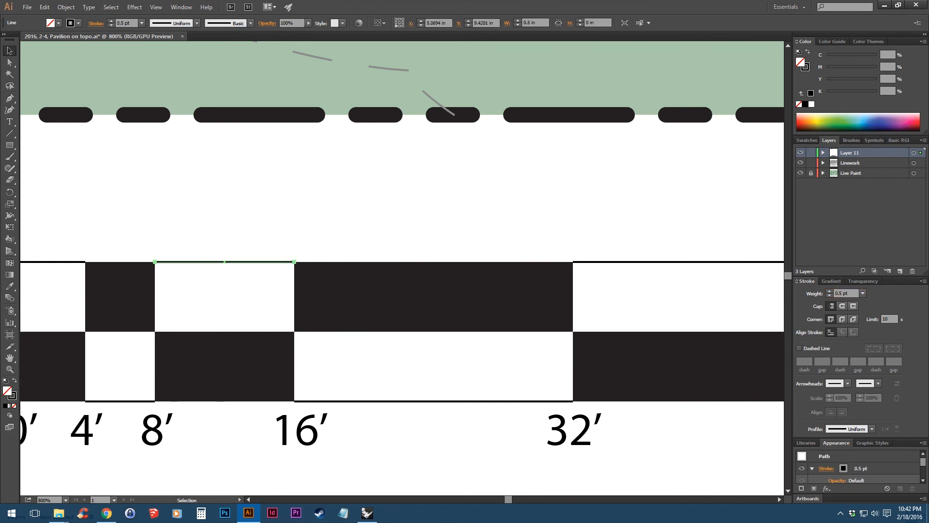
# Apply a black stroke to all the black rectangles of the scale bar.
pyautogui.click(439, 211)
pyautogui.scroll(-2, 405, 252)
pyautogui.moveTo(452, 256); pyautogui.dragTo(409, 255)
pyautogui.moveTo(543, 276); pyautogui.dragTo(307, 311)
pyautogui.click(807, 68)
pyautogui.click(803, 104)
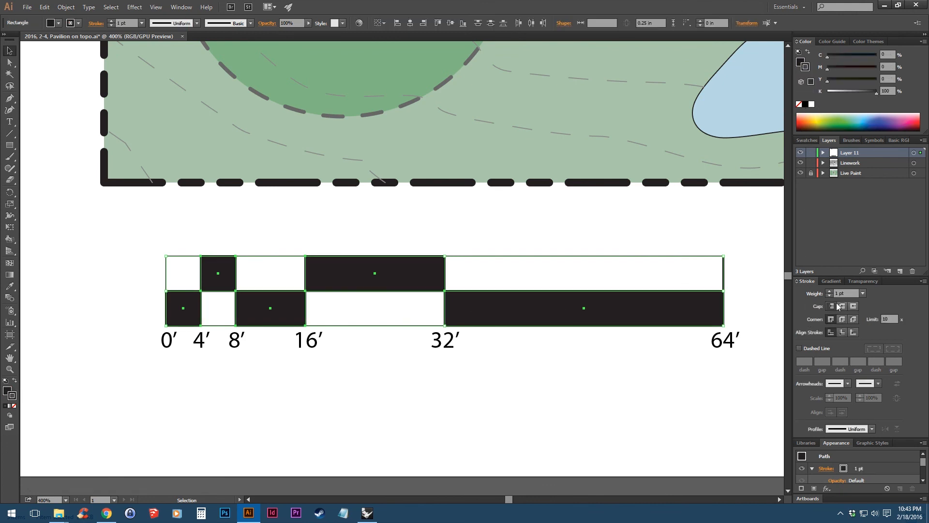
# Set the stroke weight of the scale bar's black rectangles to 0.5 pt.
pyautogui.write('0.5')
pyautogui.press('Return')
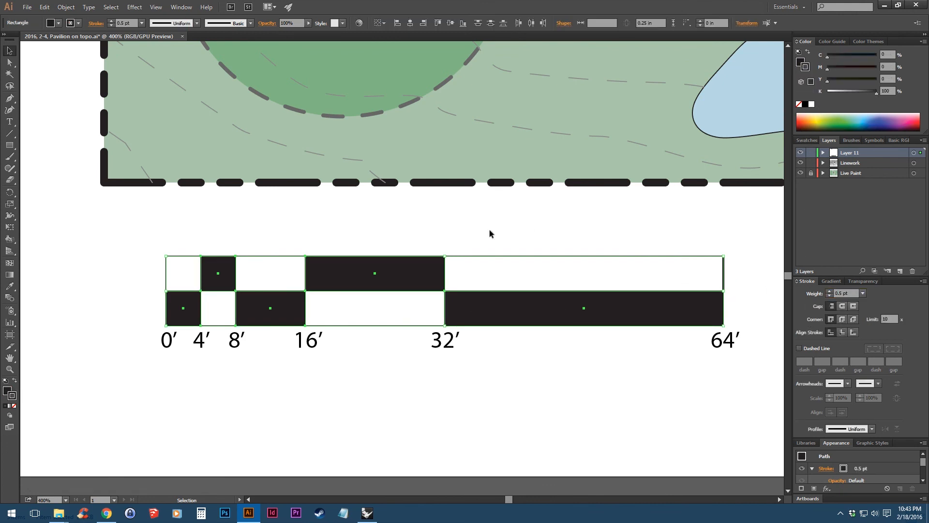
pyautogui.click(484, 236)
# Examine how the black rectangles' edges line up with the outline strokes near the 0' to 16' segments.
pyautogui.scroll(3, 217, 255)
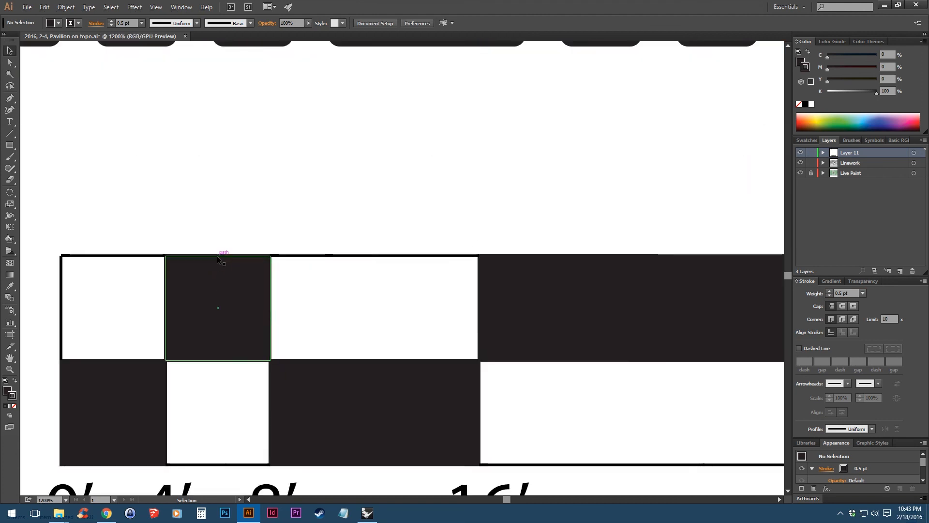
pyautogui.scroll(2, 217, 257)
pyautogui.moveTo(216, 290); pyautogui.dragTo(338, 222)
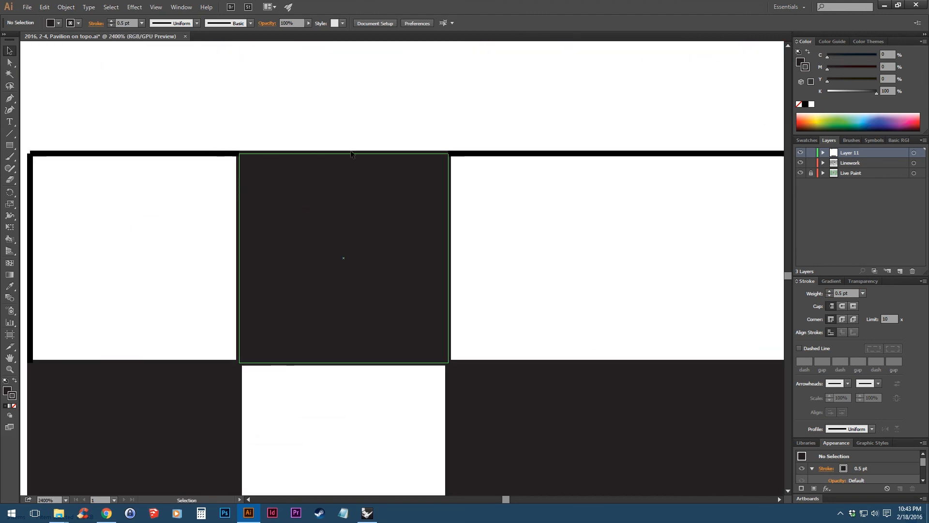
pyautogui.scroll(-2, 440, 160)
pyautogui.scroll(4, 439, 157)
pyautogui.scroll(-4, 470, 188)
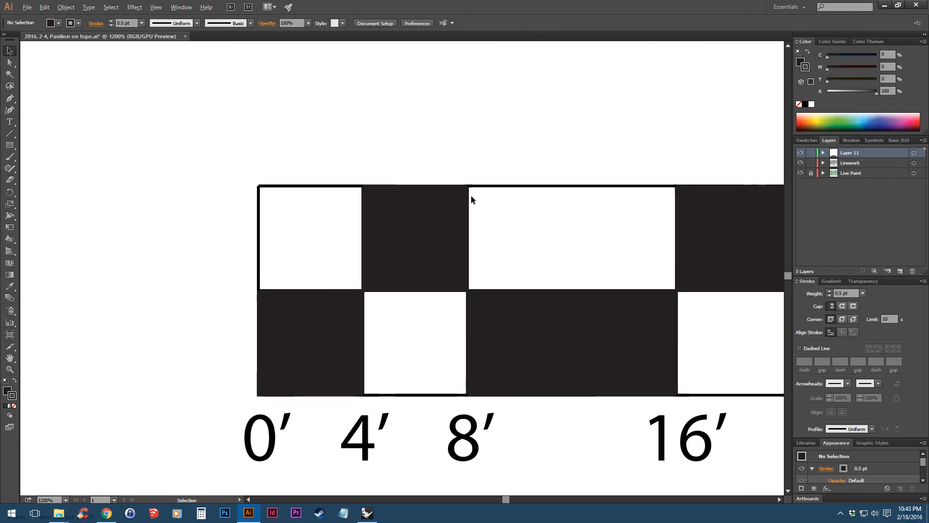
pyautogui.scroll(-3, 471, 195)
pyautogui.moveTo(574, 241); pyautogui.dragTo(347, 297)
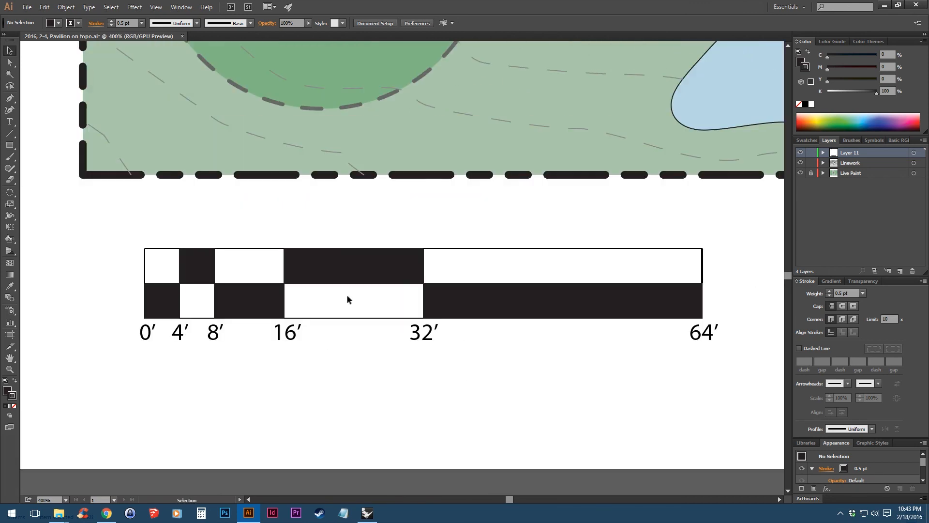
# Try #1E1B1C as the stroke color of the scale bar's black rectangles and inspect the corner at 32'.
pyautogui.moveTo(483, 271); pyautogui.dragTo(163, 304)
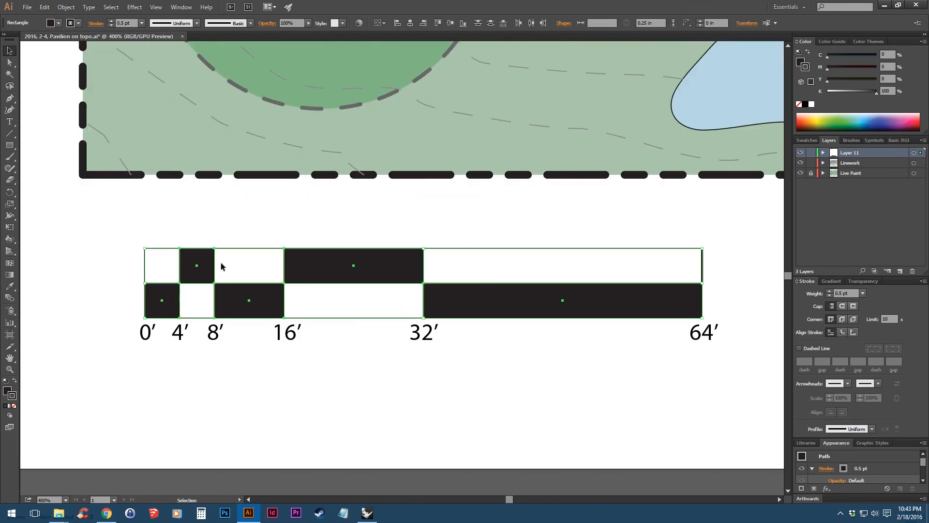
pyautogui.scroll(3, 278, 247)
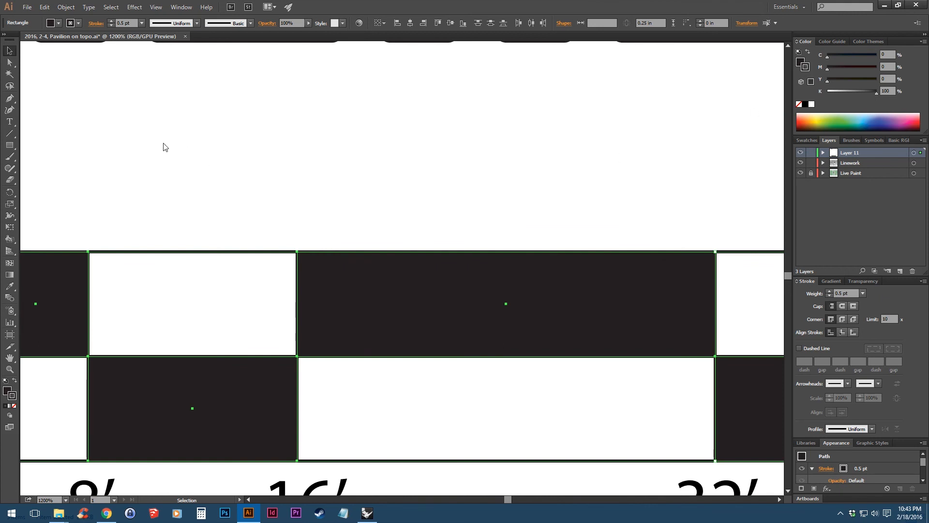
pyautogui.write('1e1b1c')
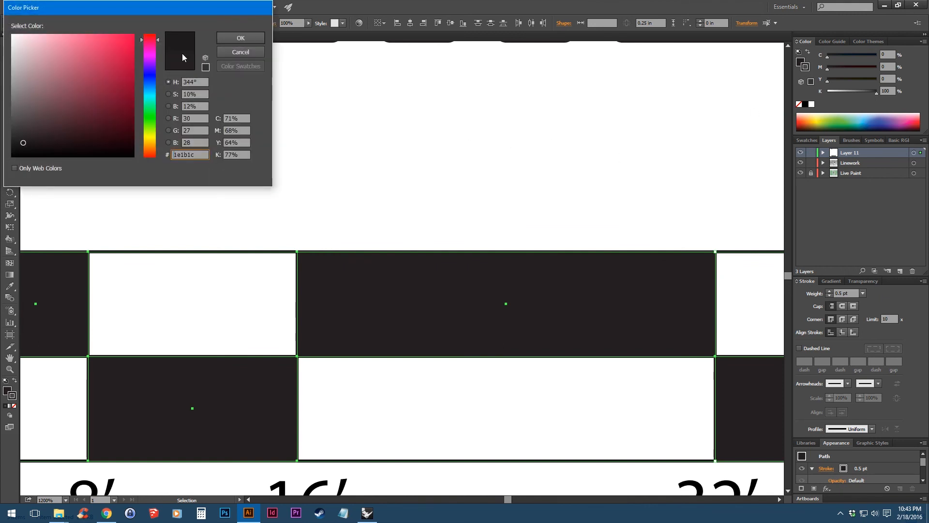
pyautogui.click(240, 38)
pyautogui.click(328, 170)
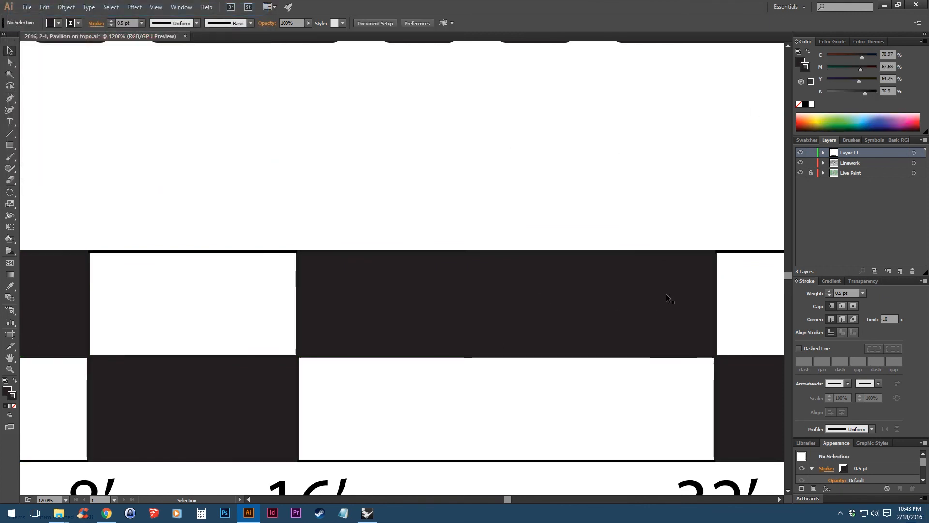
pyautogui.scroll(-4, 471, 253)
pyautogui.scroll(9, 537, 277)
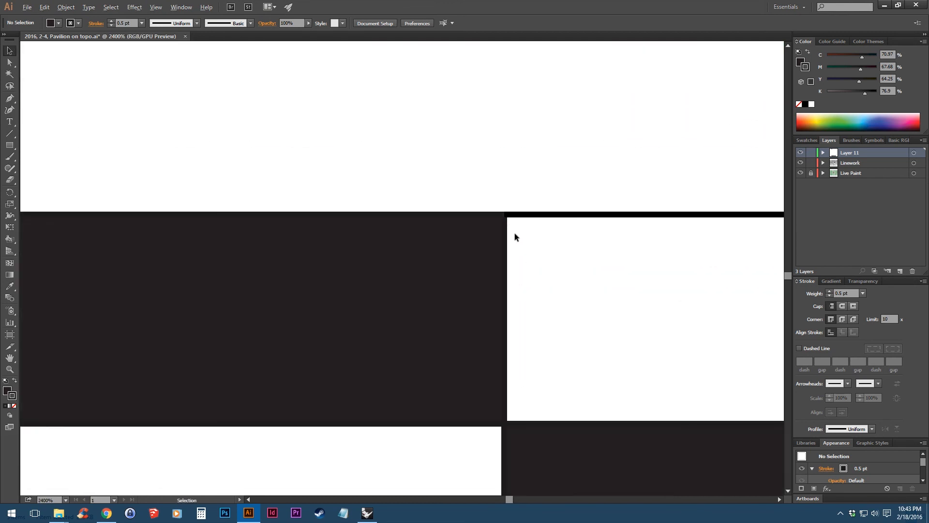
pyautogui.scroll(-6, 500, 214)
# Set the stroke color of the black rectangles from 4' to 64' to pure black.
pyautogui.moveTo(564, 248); pyautogui.dragTo(57, 293)
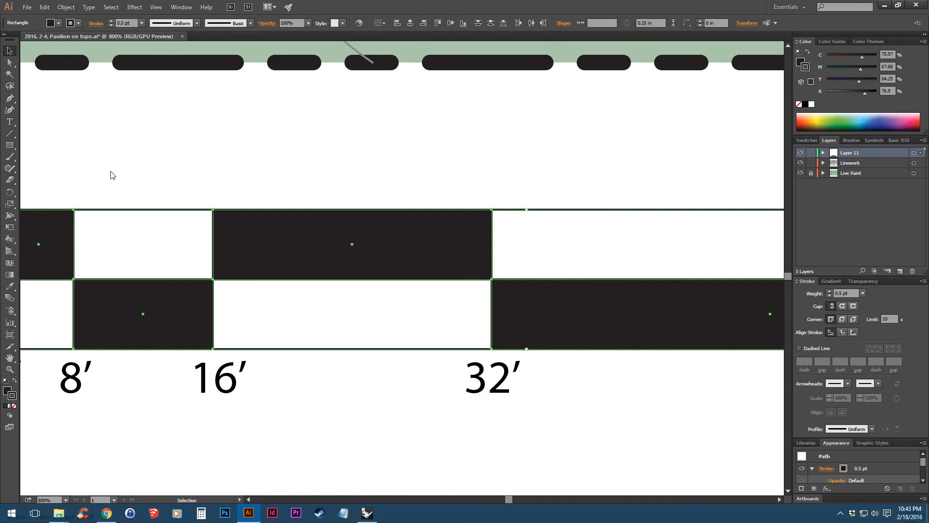
pyautogui.moveTo(20, 145); pyautogui.dragTo(9, 155)
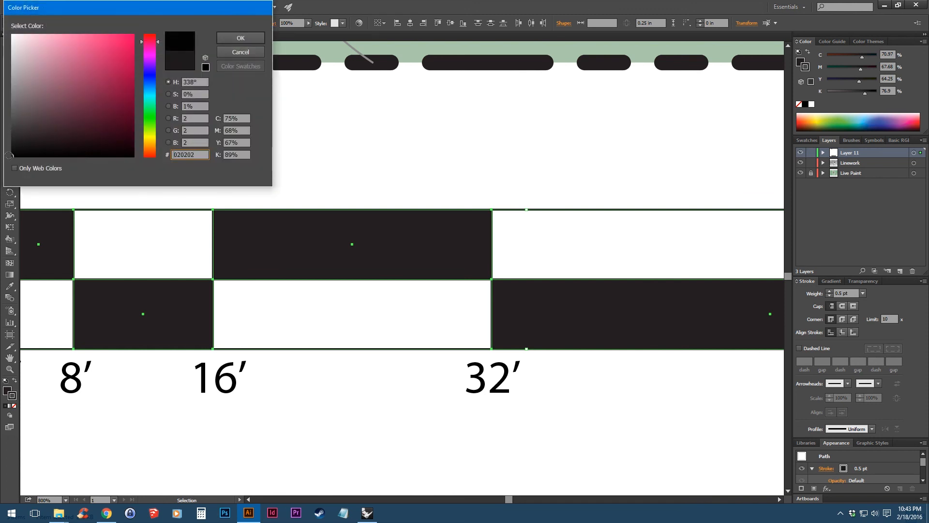
pyautogui.click(243, 36)
pyautogui.click(275, 175)
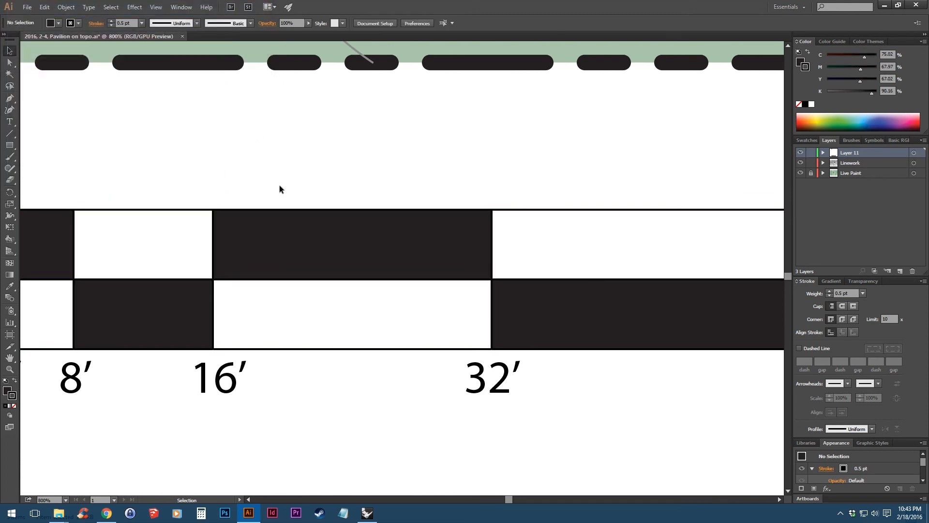
pyautogui.scroll(5, 488, 217)
pyautogui.scroll(-6, 488, 217)
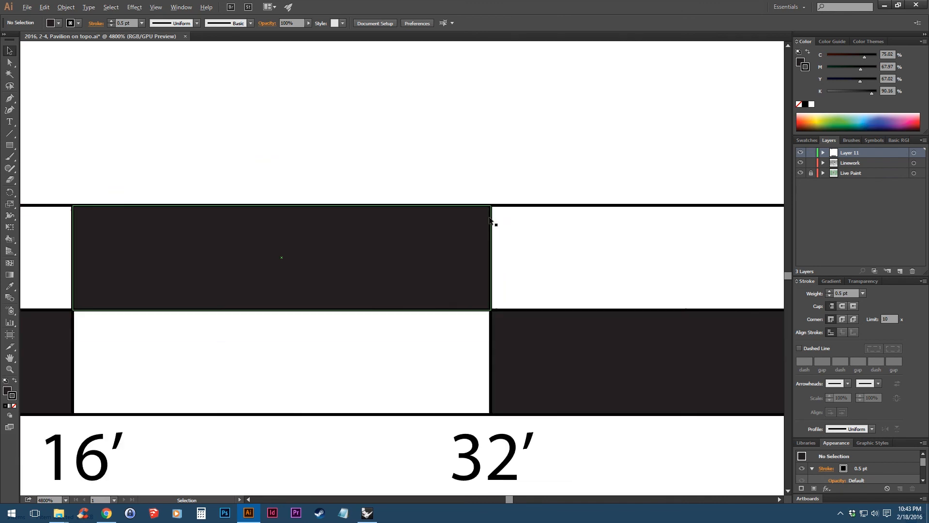
pyautogui.scroll(1, 478, 243)
# Set the fill color of the black rectangles from 4' to 64' to #000000.
pyautogui.moveTo(571, 245); pyautogui.dragTo(53, 312)
pyautogui.click(801, 62)
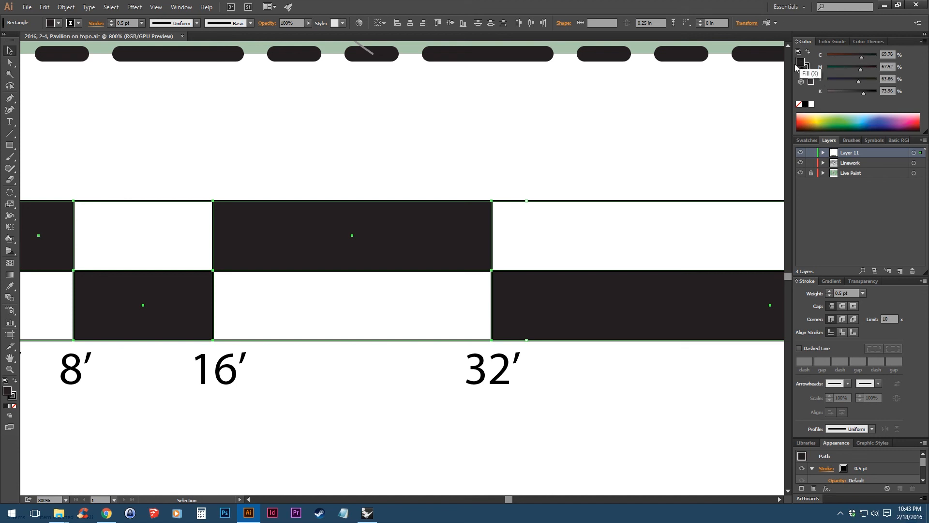
pyautogui.moveTo(28, 150); pyautogui.dragTo(2, 164)
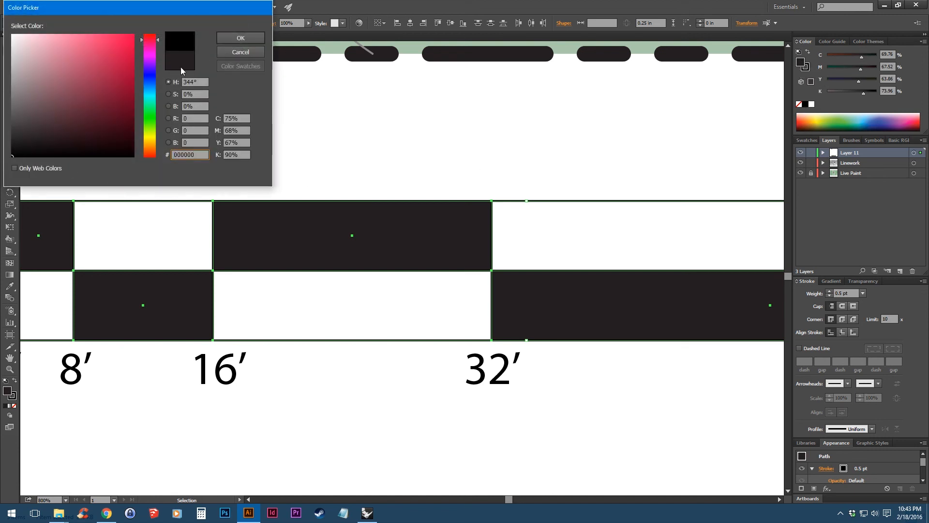
pyautogui.click(231, 42)
pyautogui.click(272, 290)
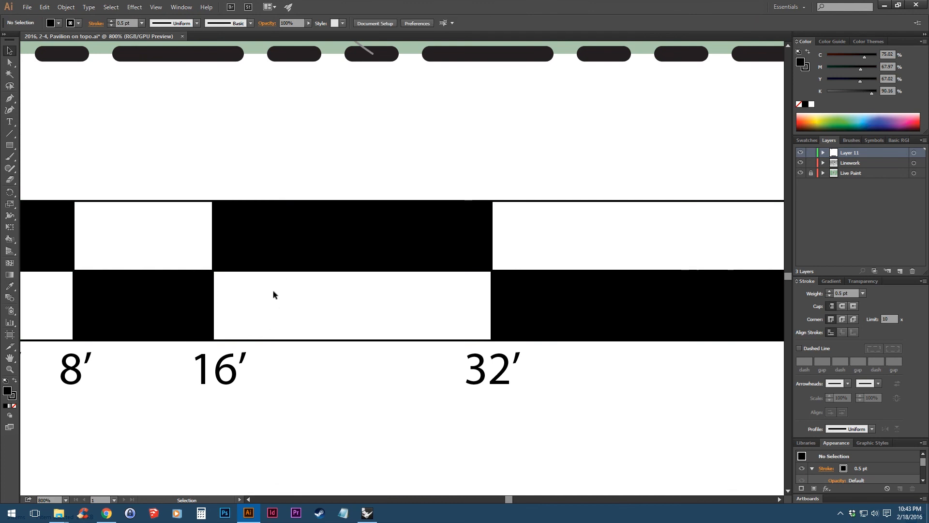
pyautogui.scroll(-2, 294, 287)
pyautogui.scroll(2, 295, 287)
pyautogui.scroll(-2, 295, 287)
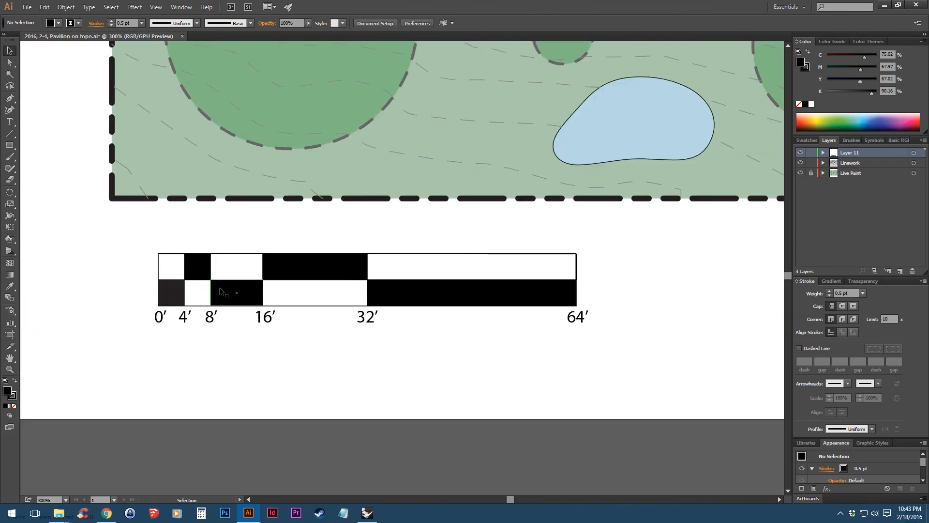
# Match the dark 0'–4' rectangle to the pure black 4'–8' rectangle with the Eyedropper.
pyautogui.hscroll(-2, 232, 289)
pyautogui.scroll(3, 244, 291)
pyautogui.click(277, 296)
pyautogui.press('i')
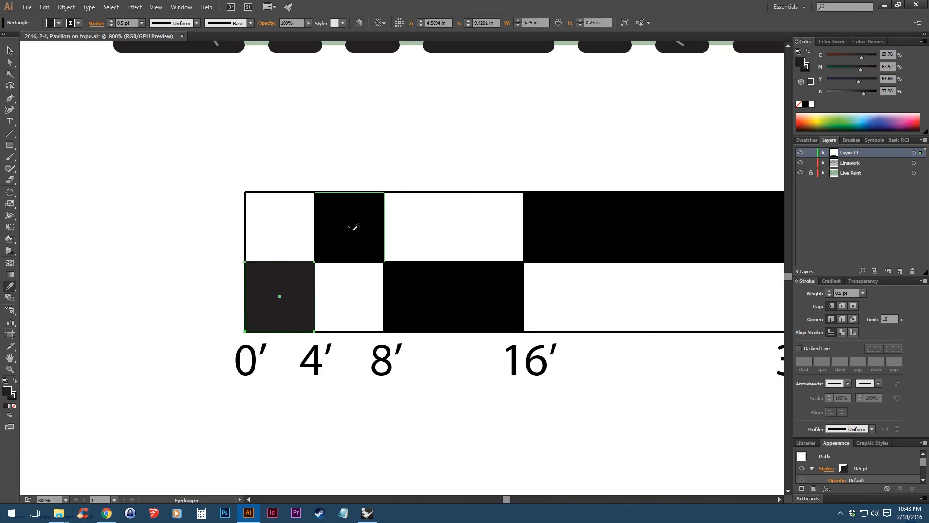
pyautogui.click(352, 229)
pyautogui.press('v')
pyautogui.hotkey('ctrl', 'z')
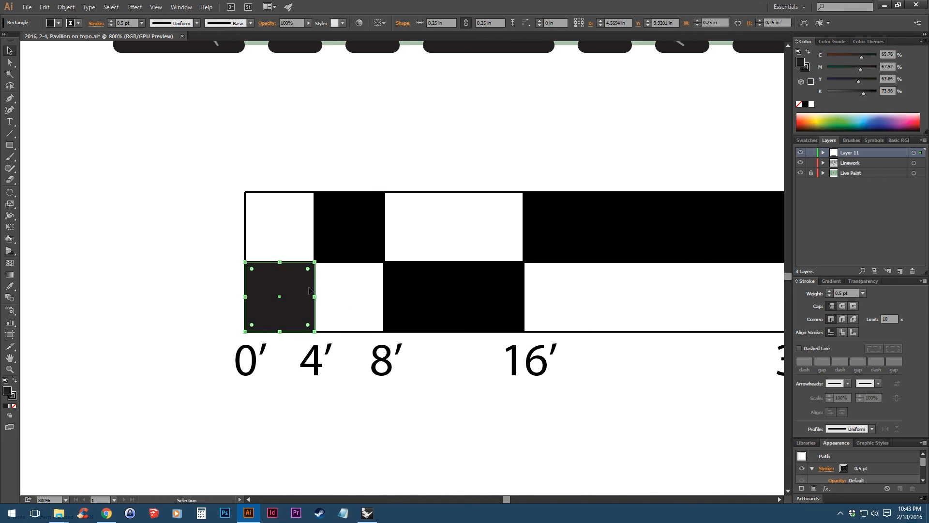
pyautogui.press('i')
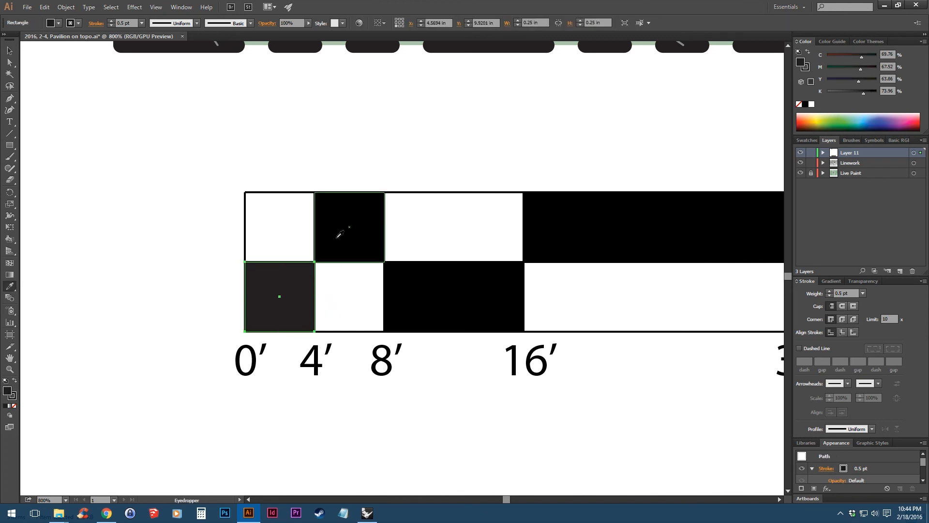
pyautogui.click(346, 245)
pyautogui.click(7, 54)
pyautogui.click(327, 292)
# Move the whole scale bar with its labels close beneath the site plan, aligned with the plan border's left edge.
pyautogui.hotkey('ctrl', '=')
pyautogui.scroll(-6, 226, 265)
pyautogui.scroll(2, 226, 265)
pyautogui.moveTo(676, 328); pyautogui.dragTo(159, 205)
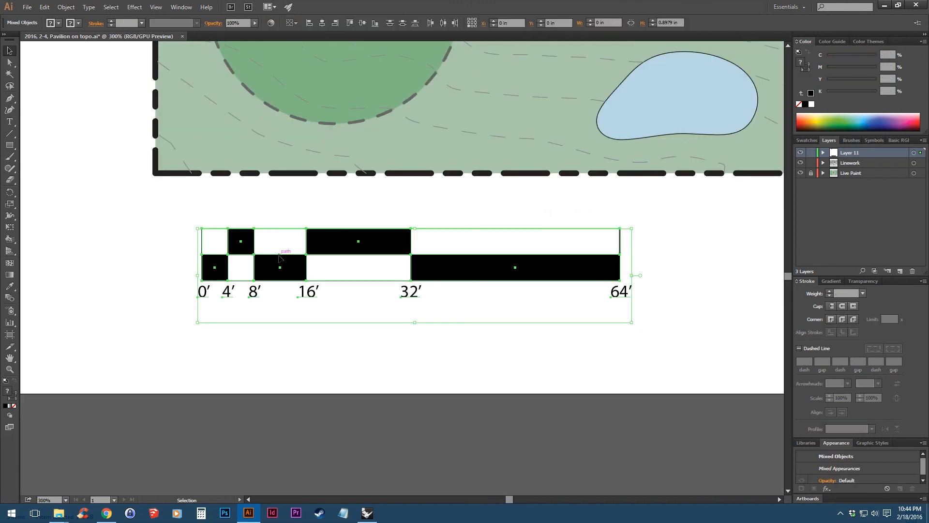
pyautogui.moveTo(268, 258); pyautogui.dragTo(223, 222)
pyautogui.click(270, 307)
pyautogui.moveTo(374, 134); pyautogui.dragTo(340, 325)
pyautogui.scroll(-2, 346, 314)
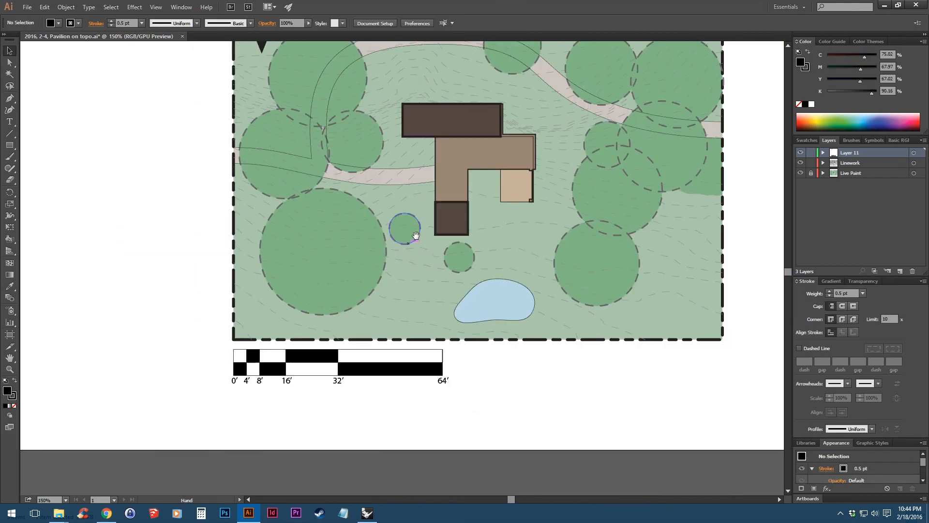
pyautogui.moveTo(422, 224); pyautogui.dragTo(319, 346)
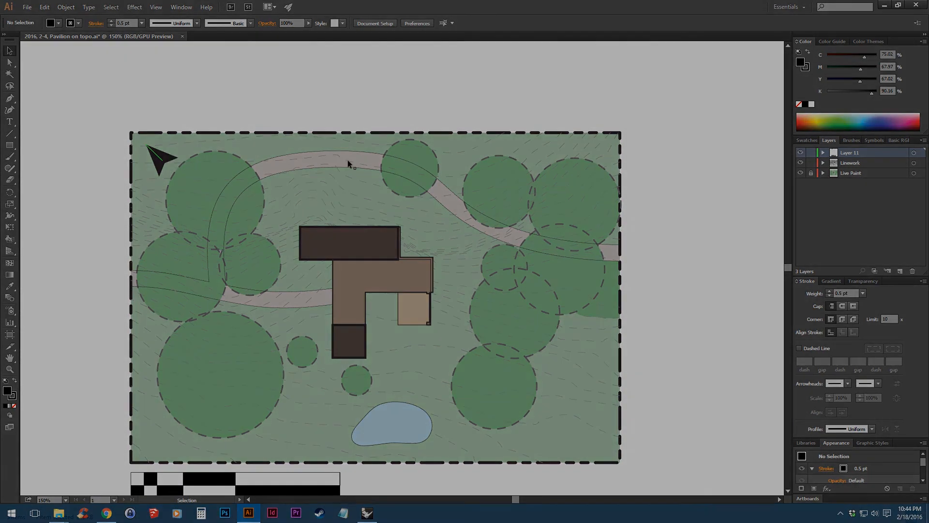
pyautogui.moveTo(390, 177); pyautogui.dragTo(448, 128)
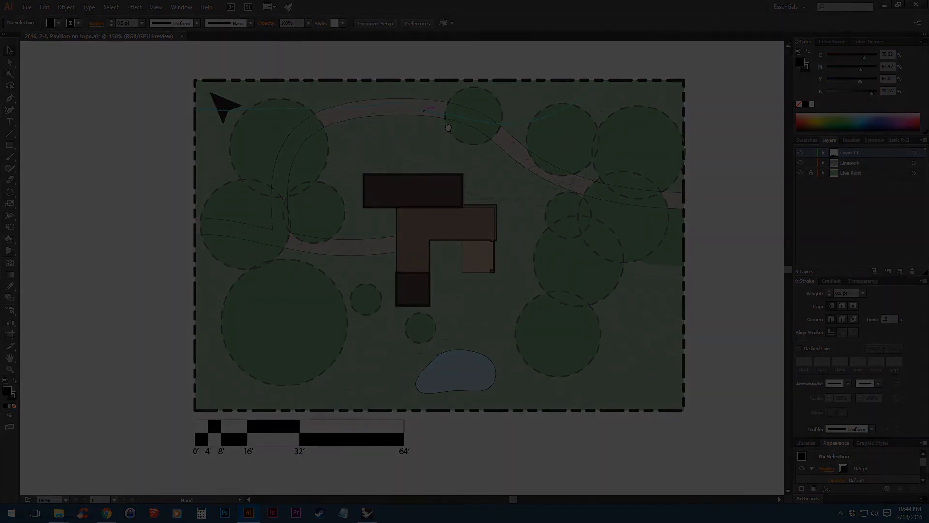